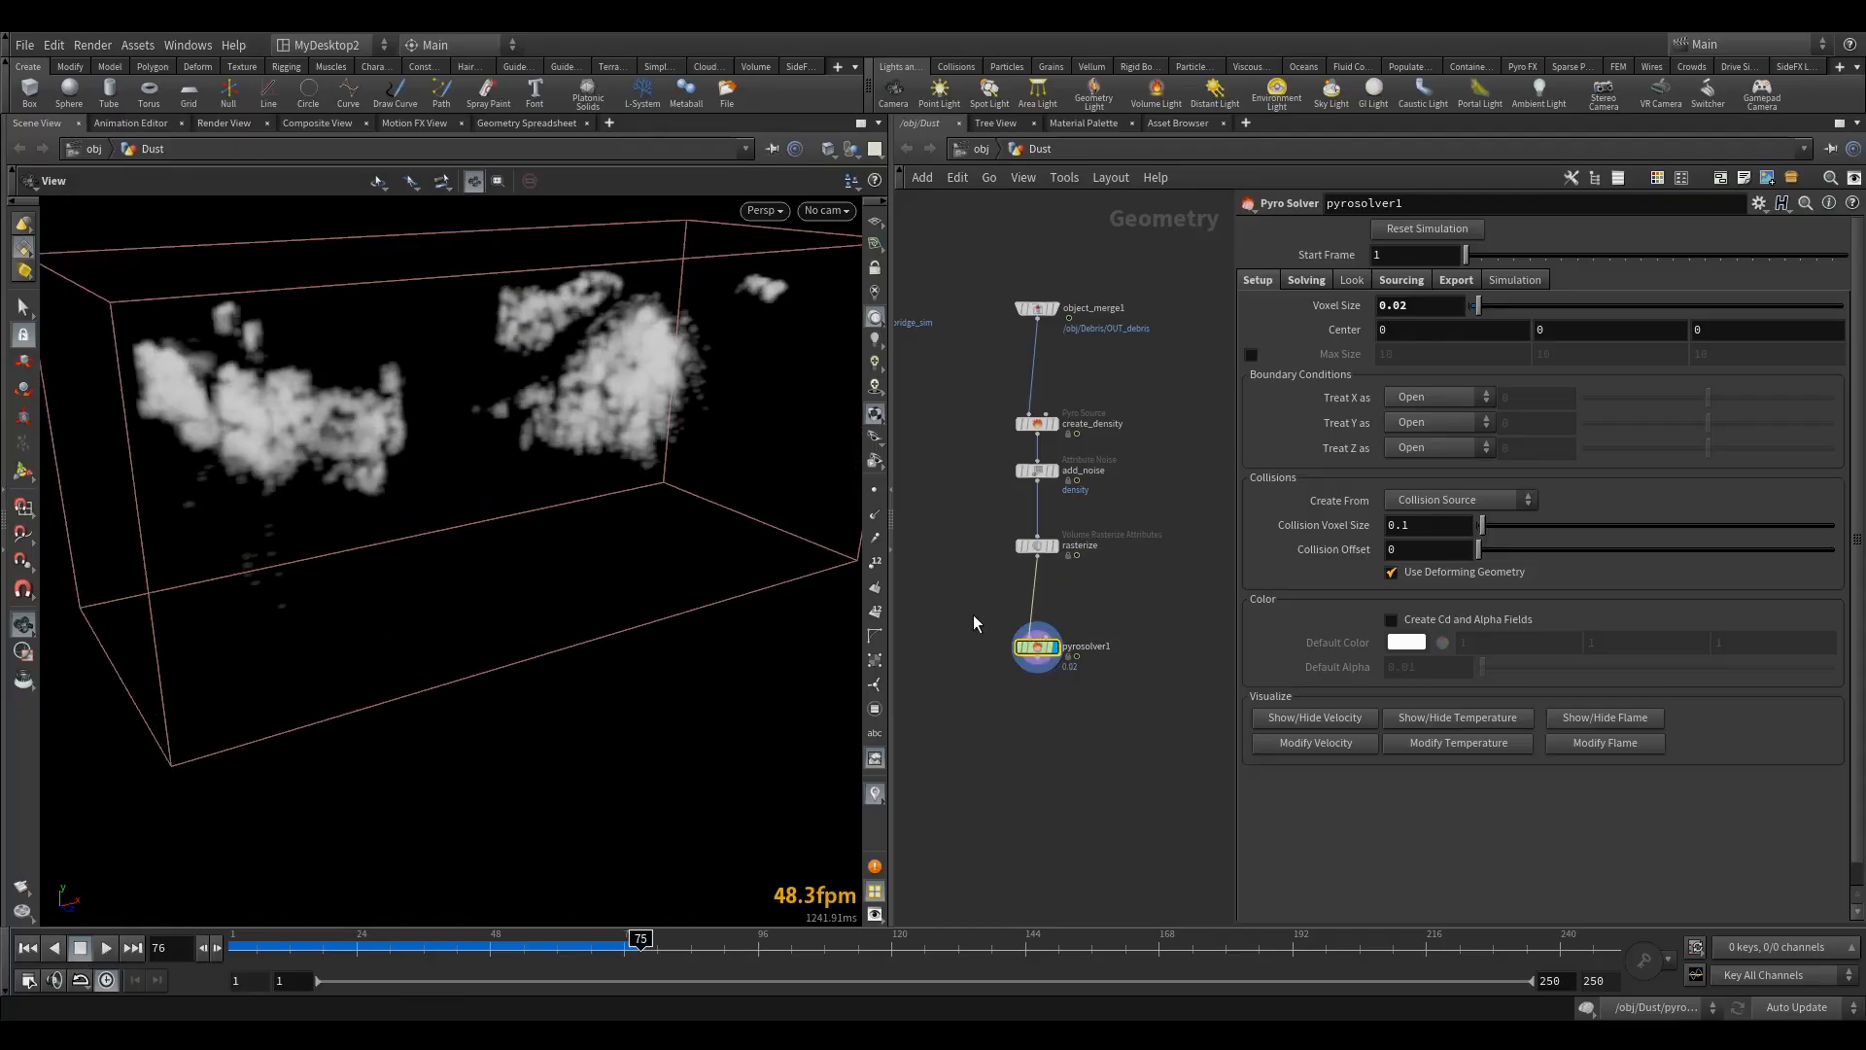
# - Review the pyro solver's sourcing operations and its disturbance shape settings
pyautogui.click(1407, 283)
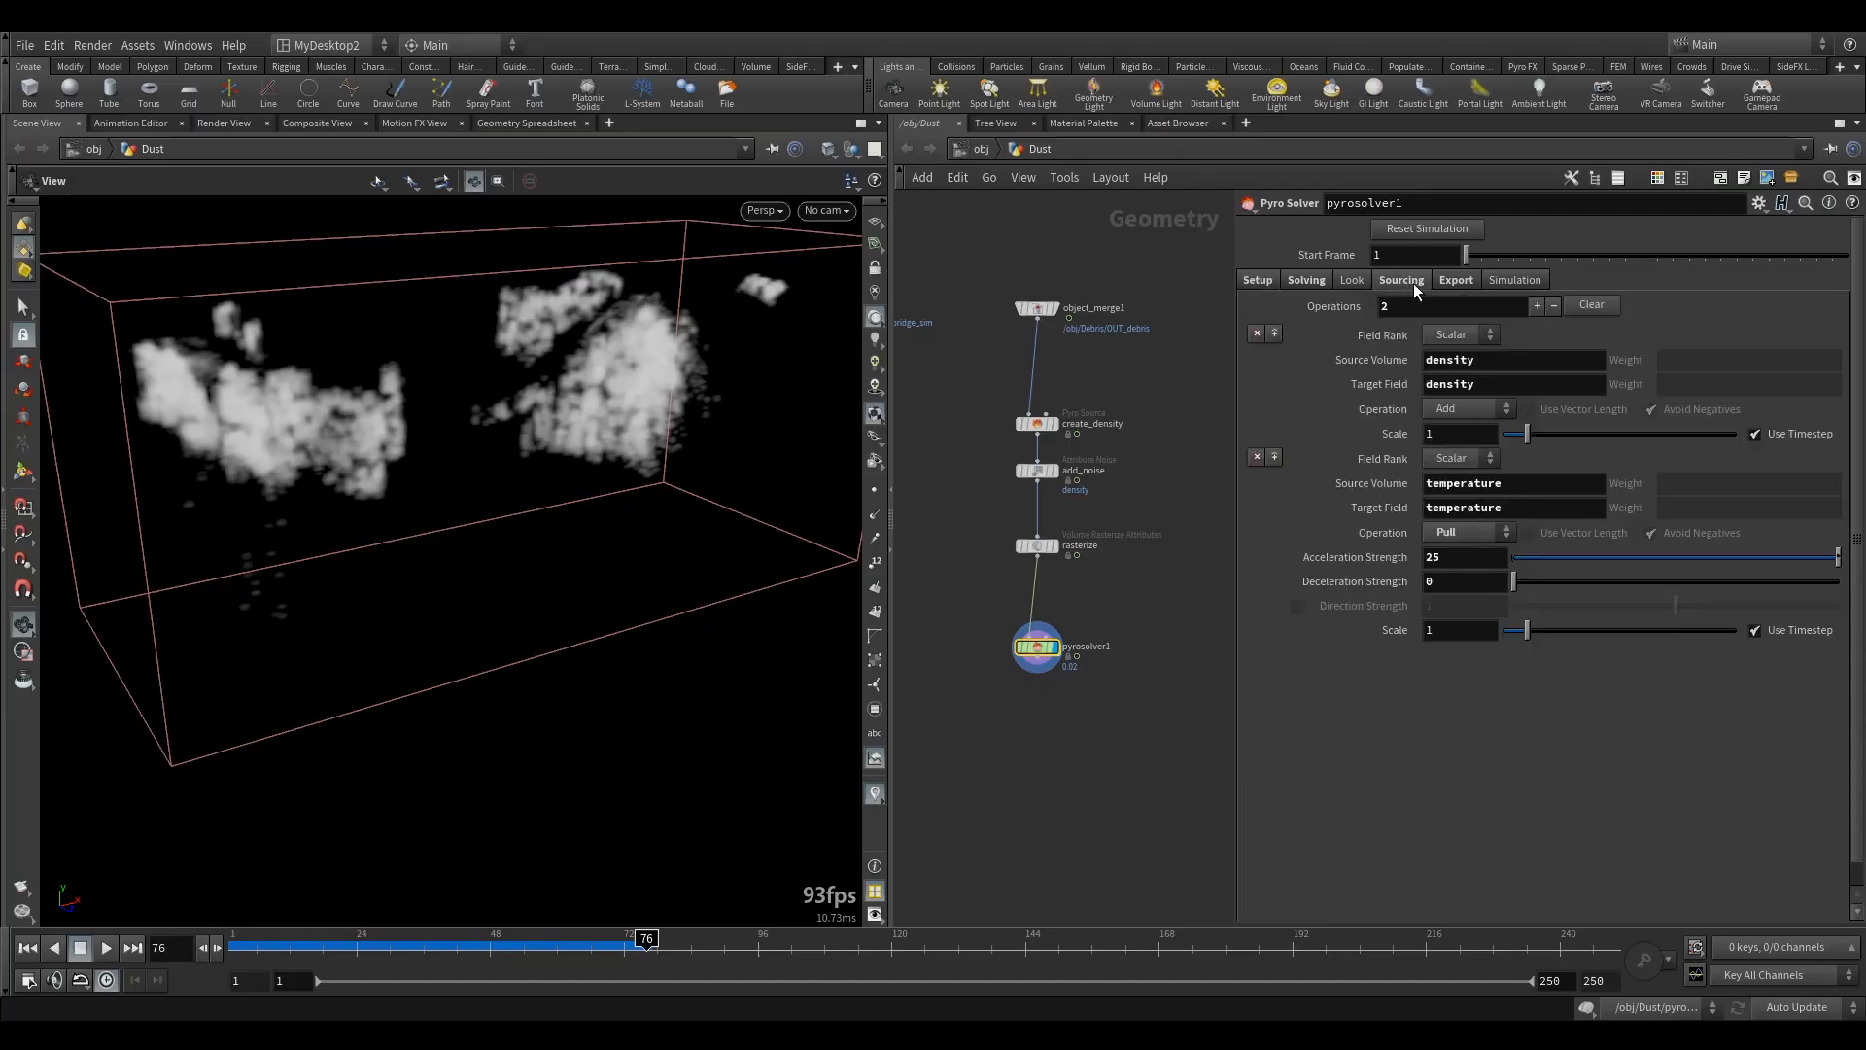
pyautogui.click(1299, 283)
pyautogui.click(1384, 307)
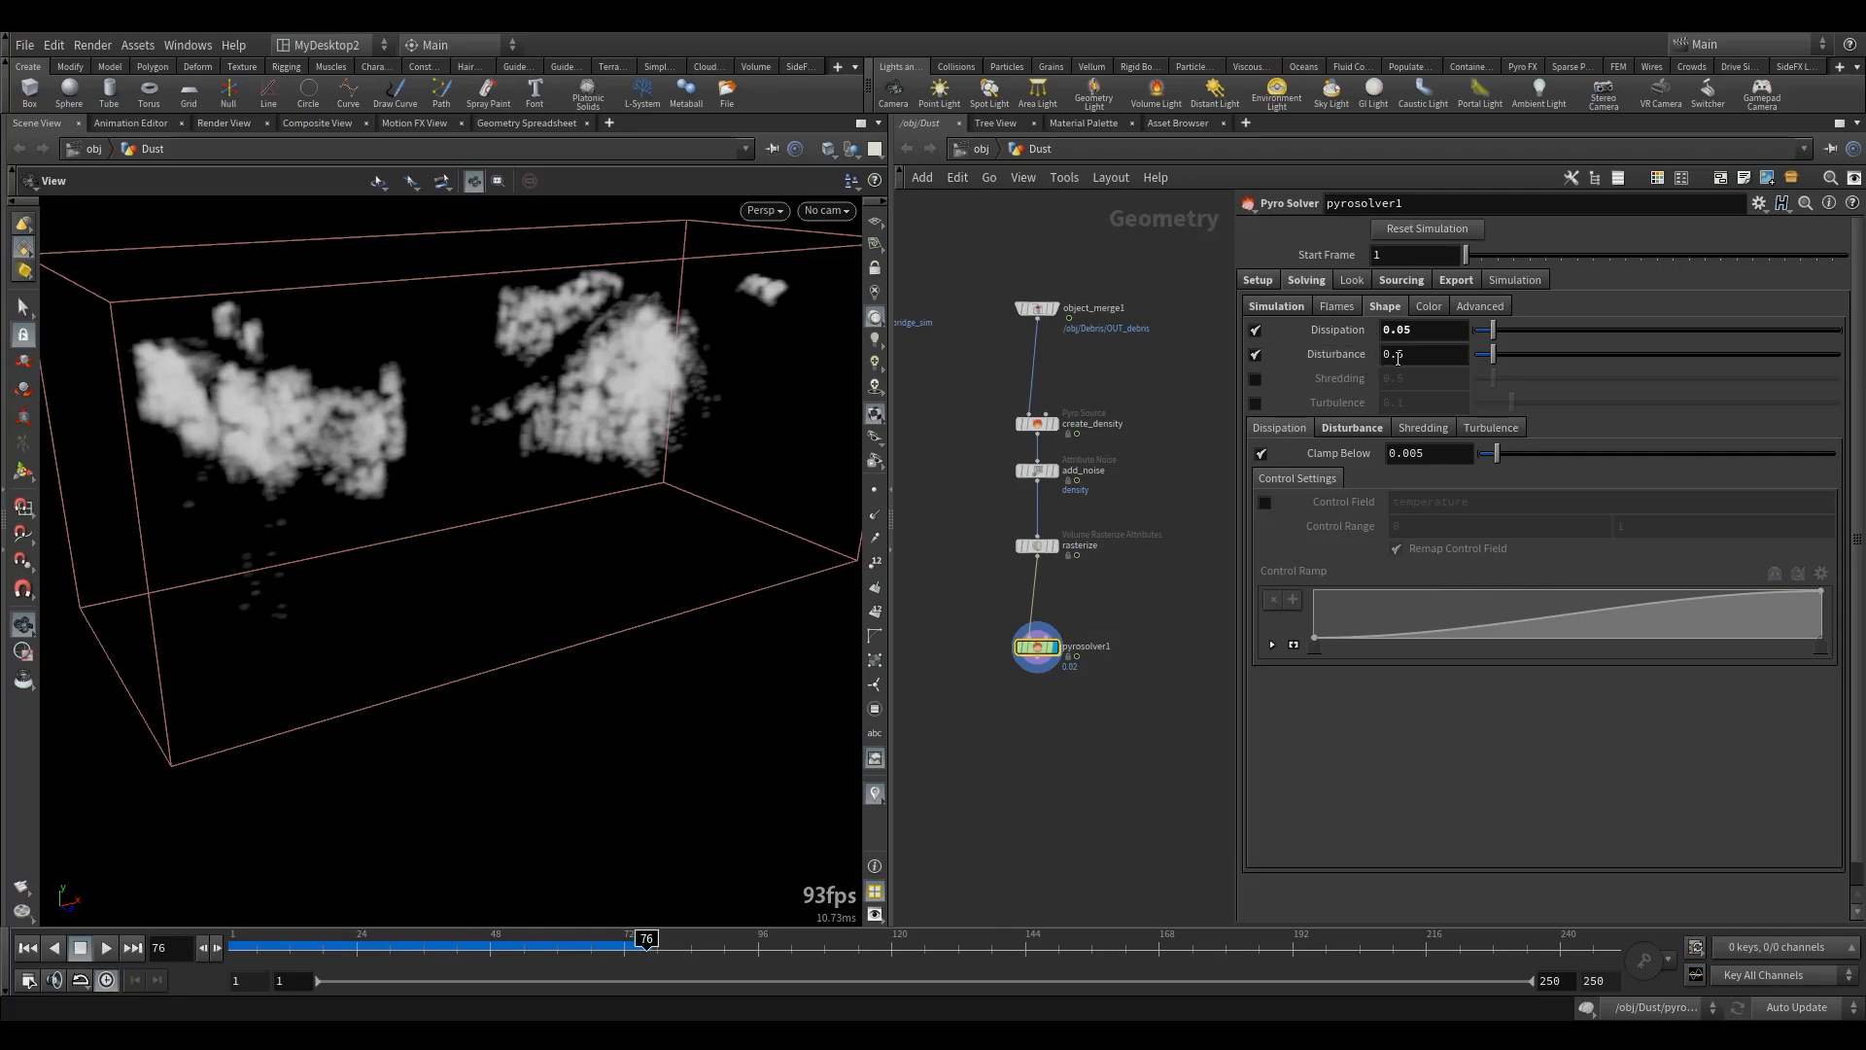
pyautogui.click(1348, 429)
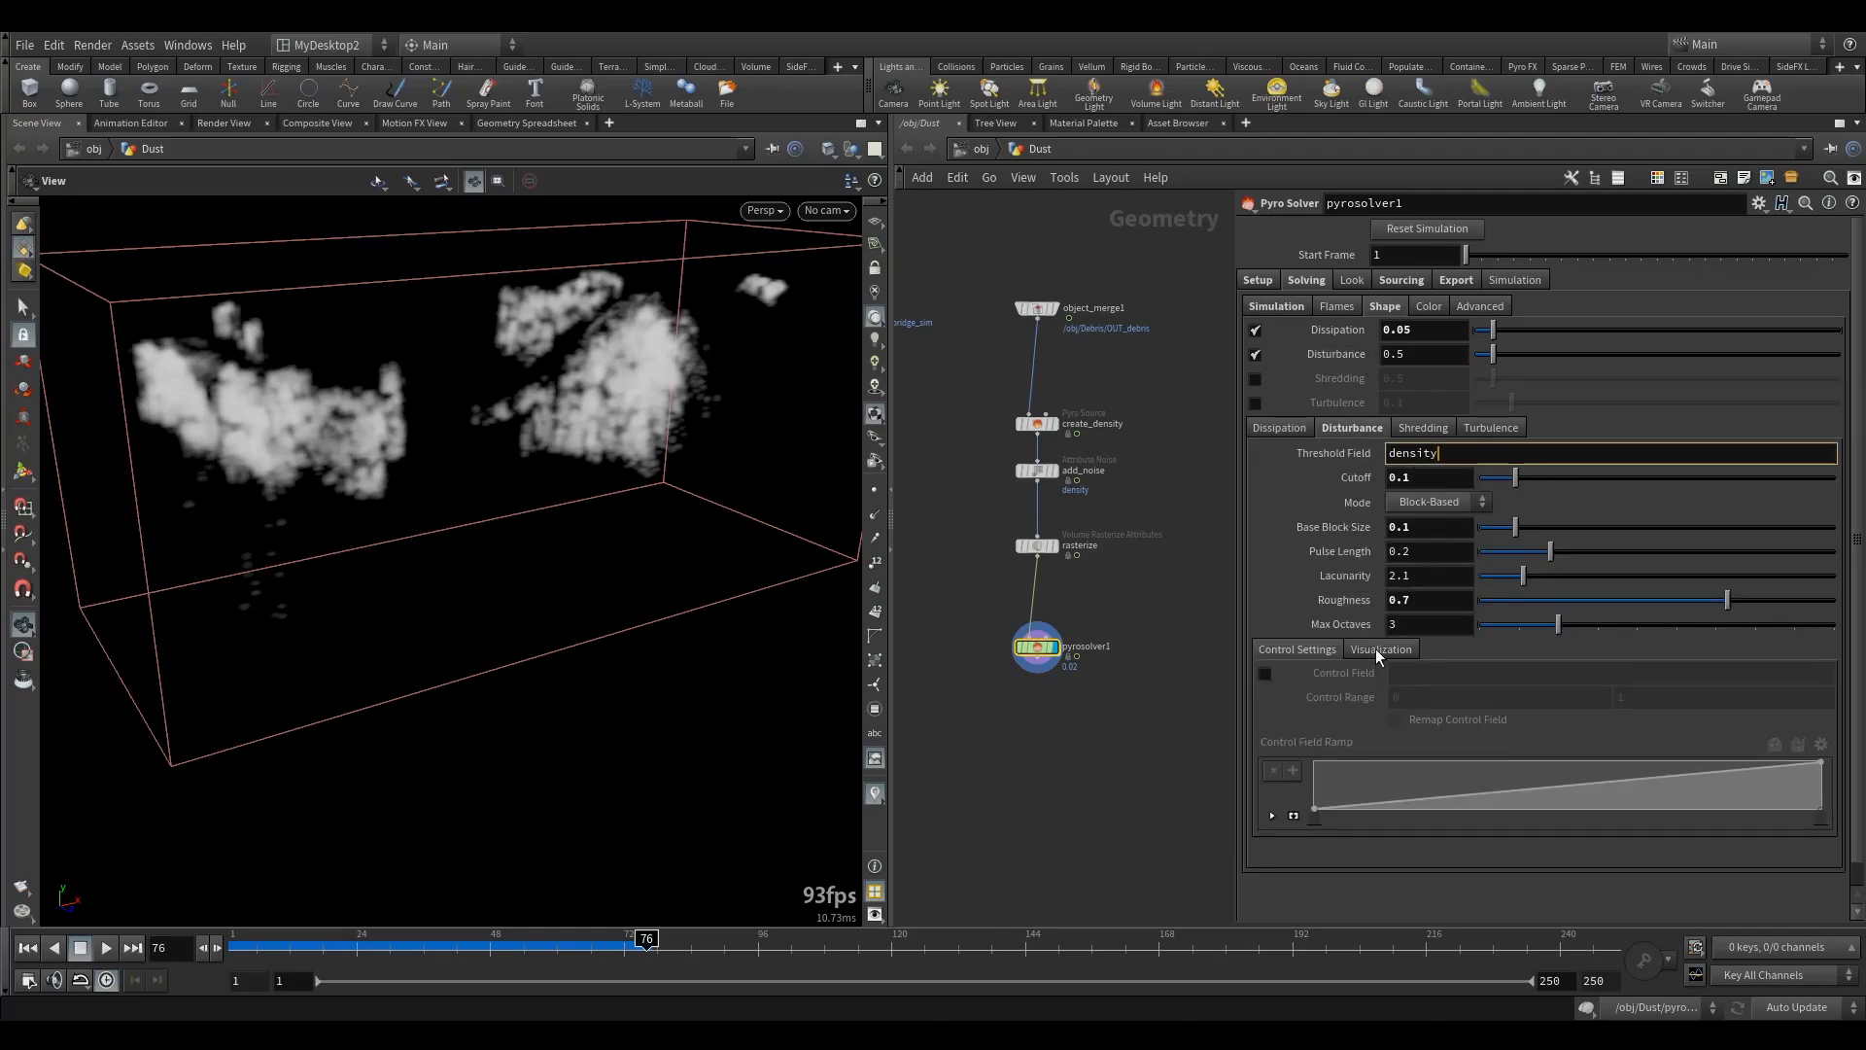
# - Rewind the dust simulation to frame 1, play it back, and return to the first frame
pyautogui.moveTo(309, 446)
pyautogui.mouseDown()
pyautogui.moveTo(350, 418)
pyautogui.moveTo(326, 418)
pyautogui.moveTo(329, 468)
pyautogui.mouseUp()
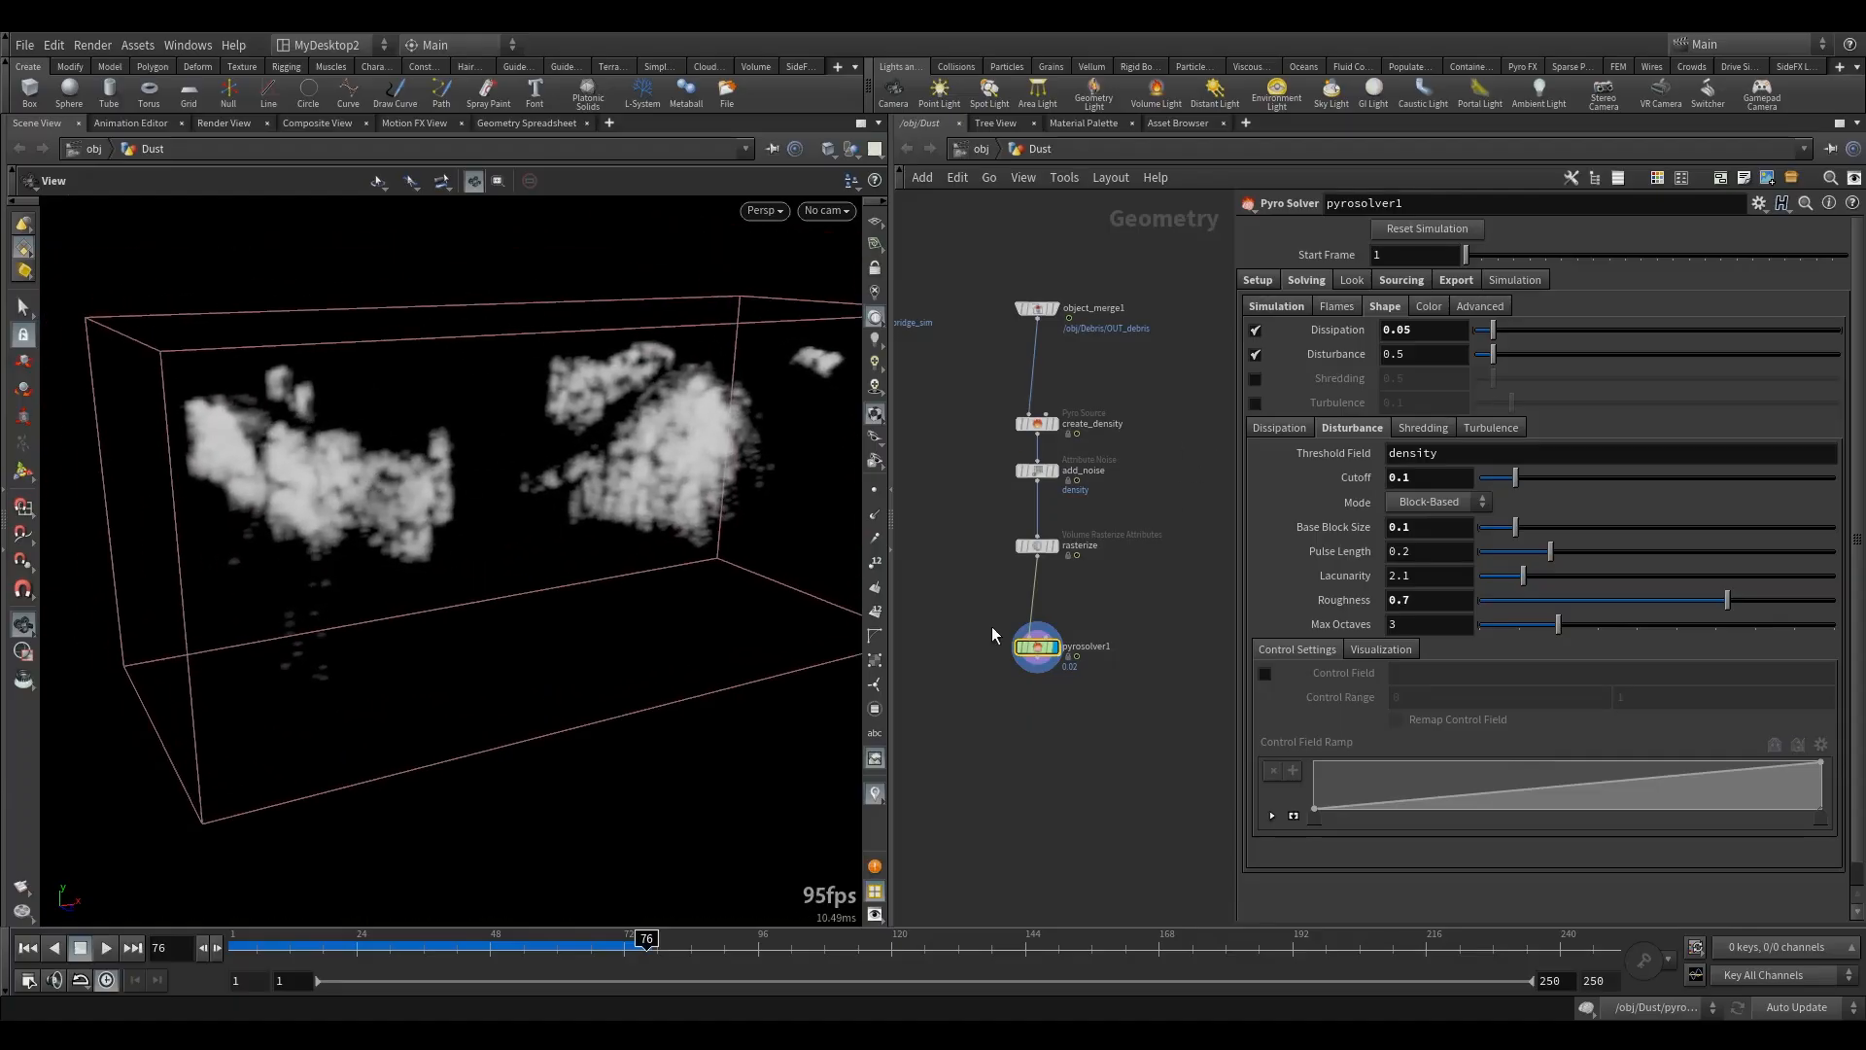
pyautogui.moveTo(1037, 647); pyautogui.dragTo(1037, 623)
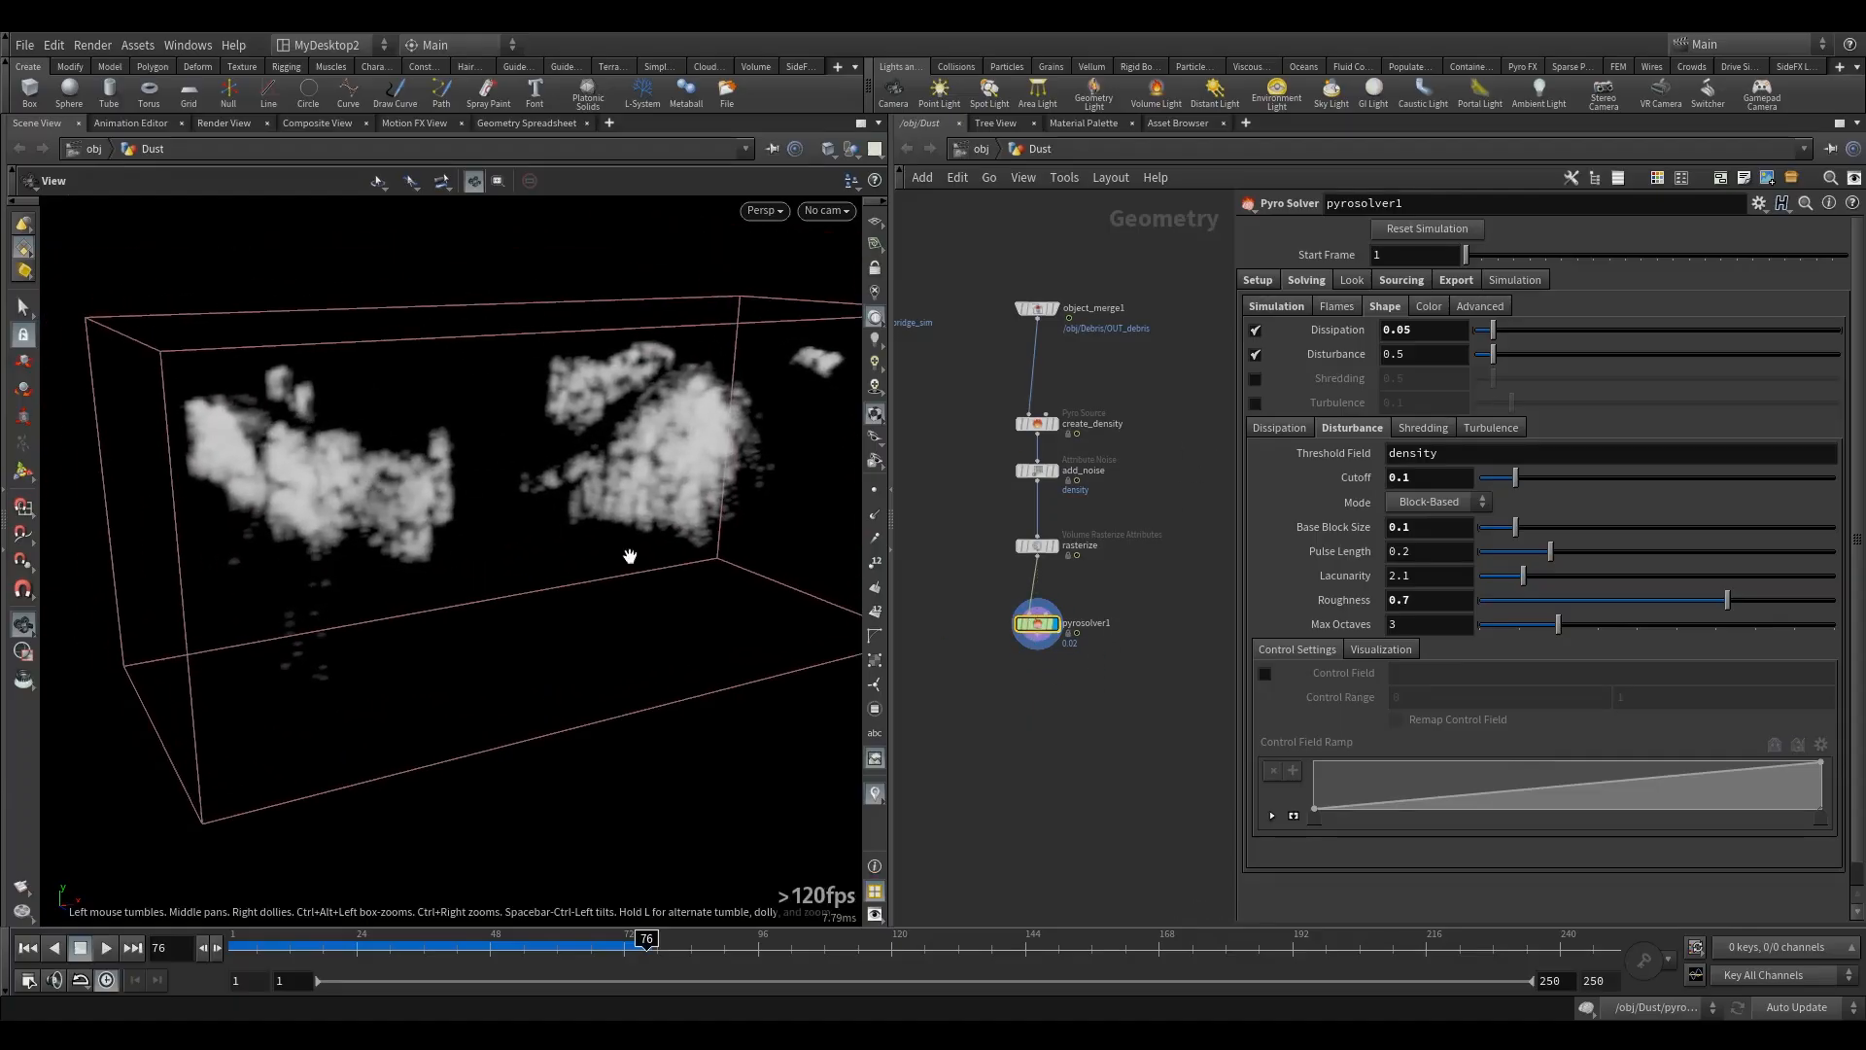
pyautogui.moveTo(350, 948); pyautogui.dragTo(238, 948)
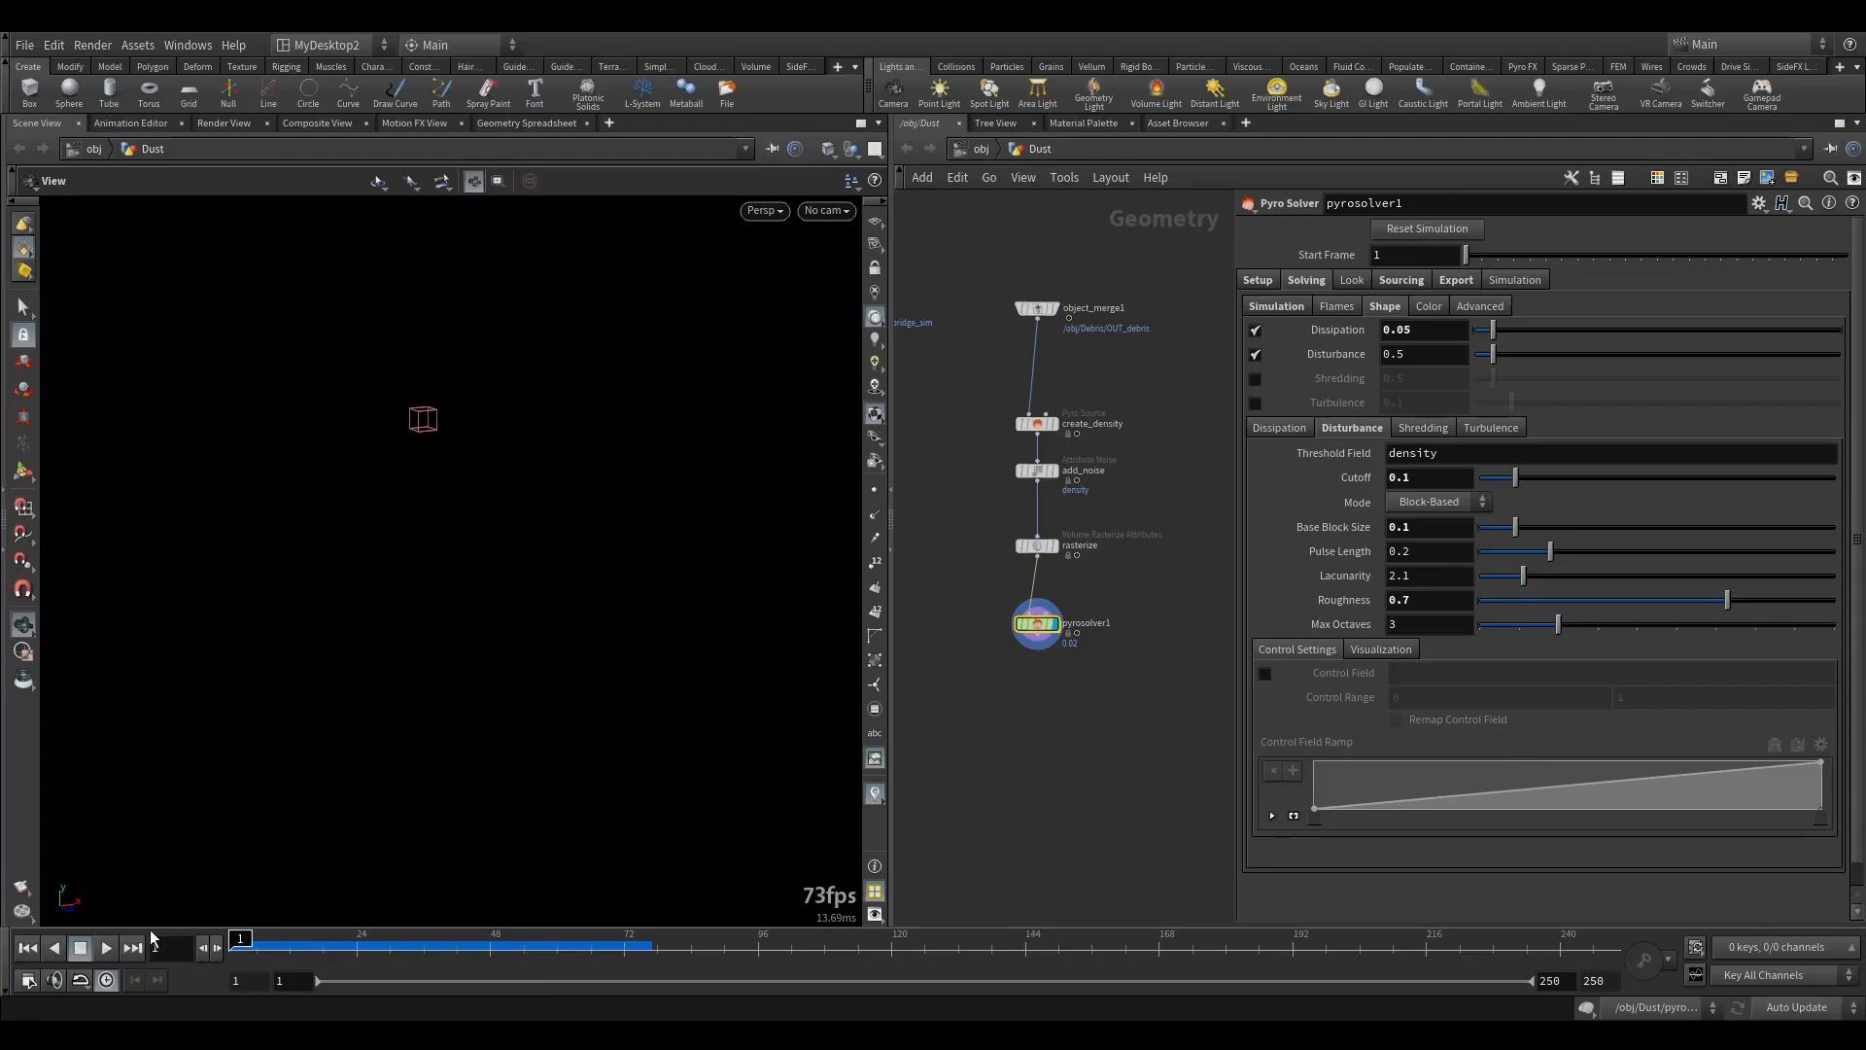
pyautogui.click(108, 949)
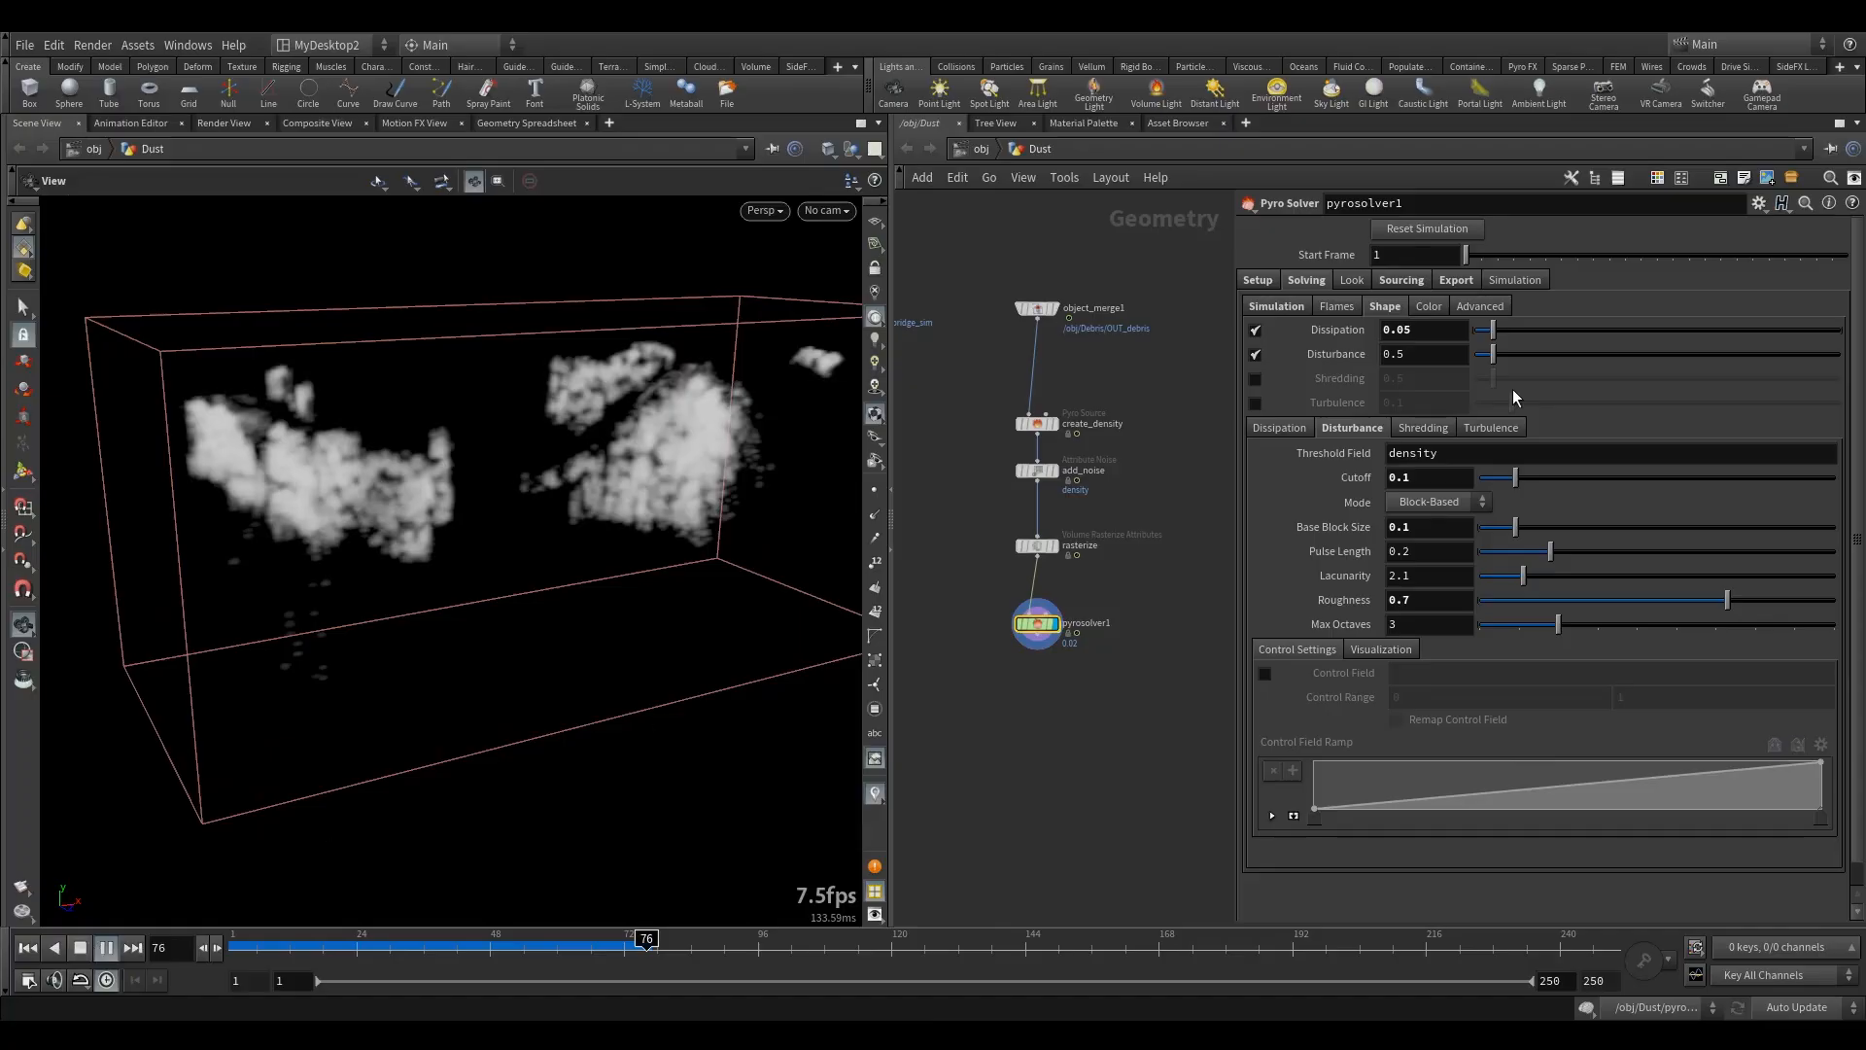
pyautogui.moveTo(575, 950); pyautogui.dragTo(234, 933)
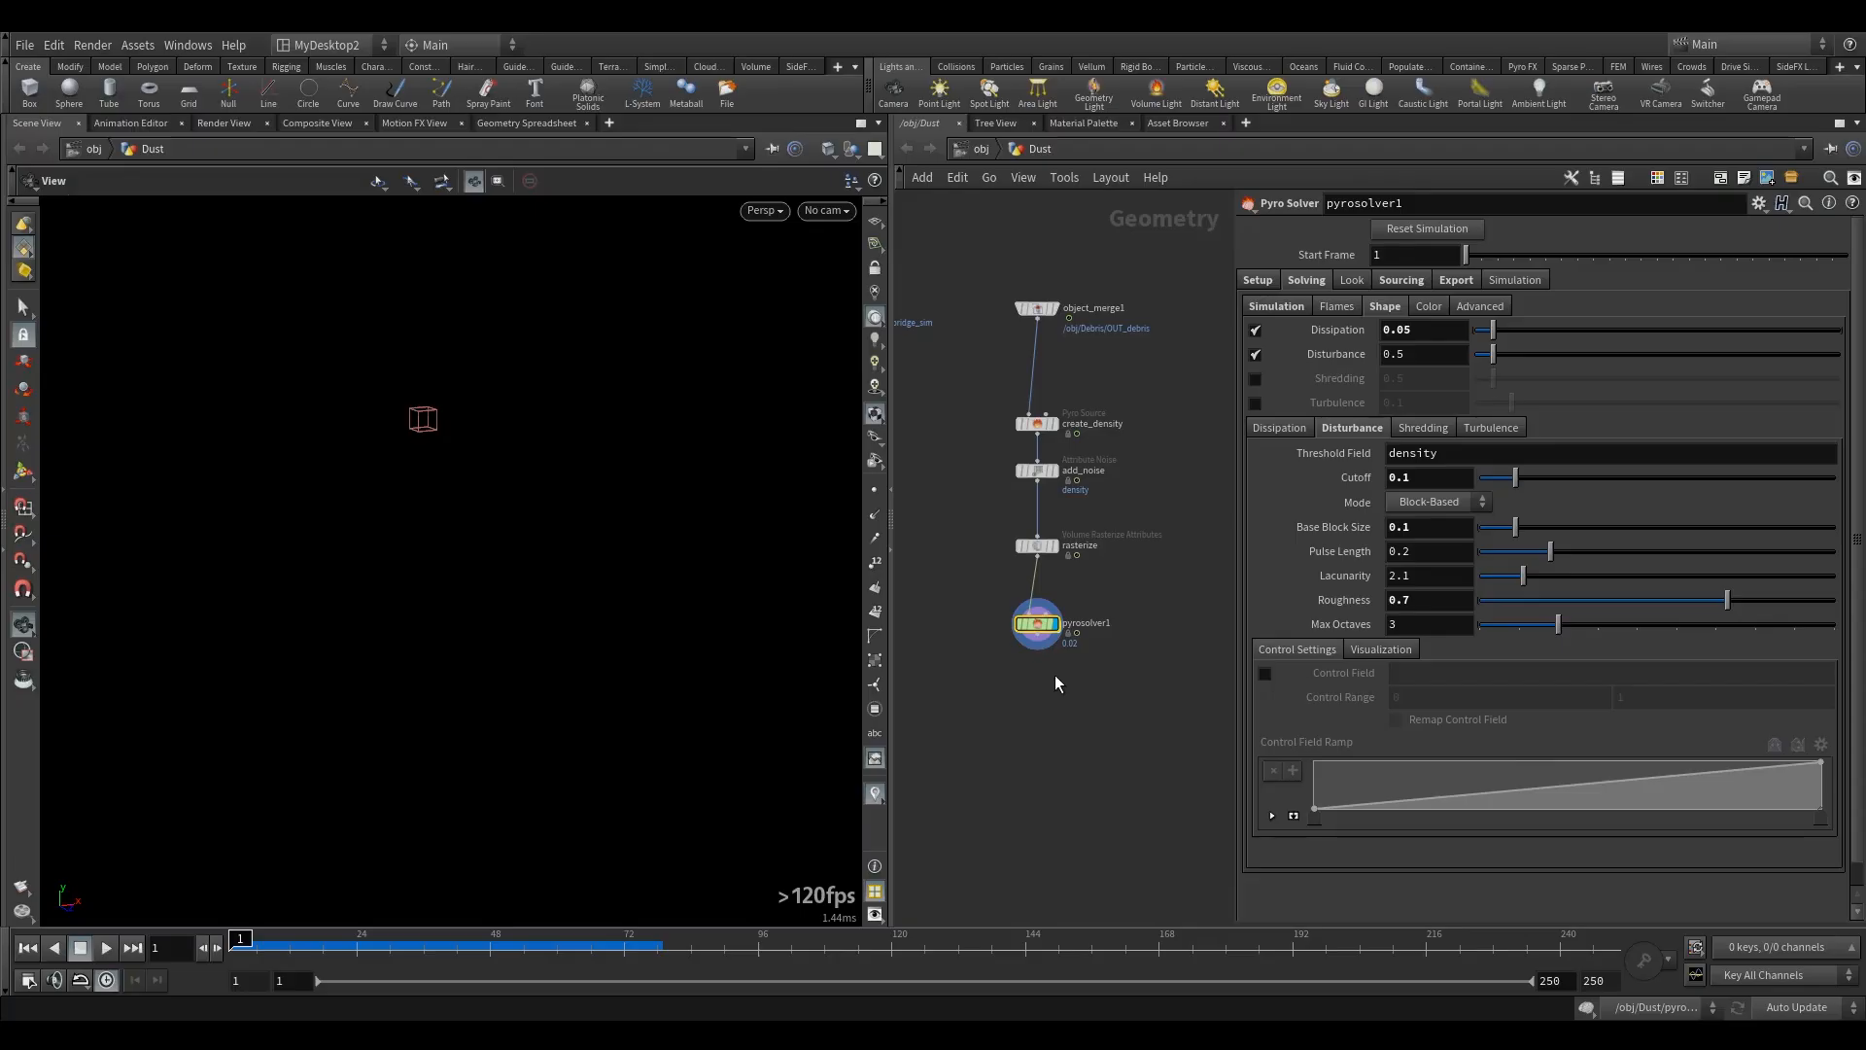
pyautogui.moveTo(1047, 630); pyautogui.dragTo(1047, 667)
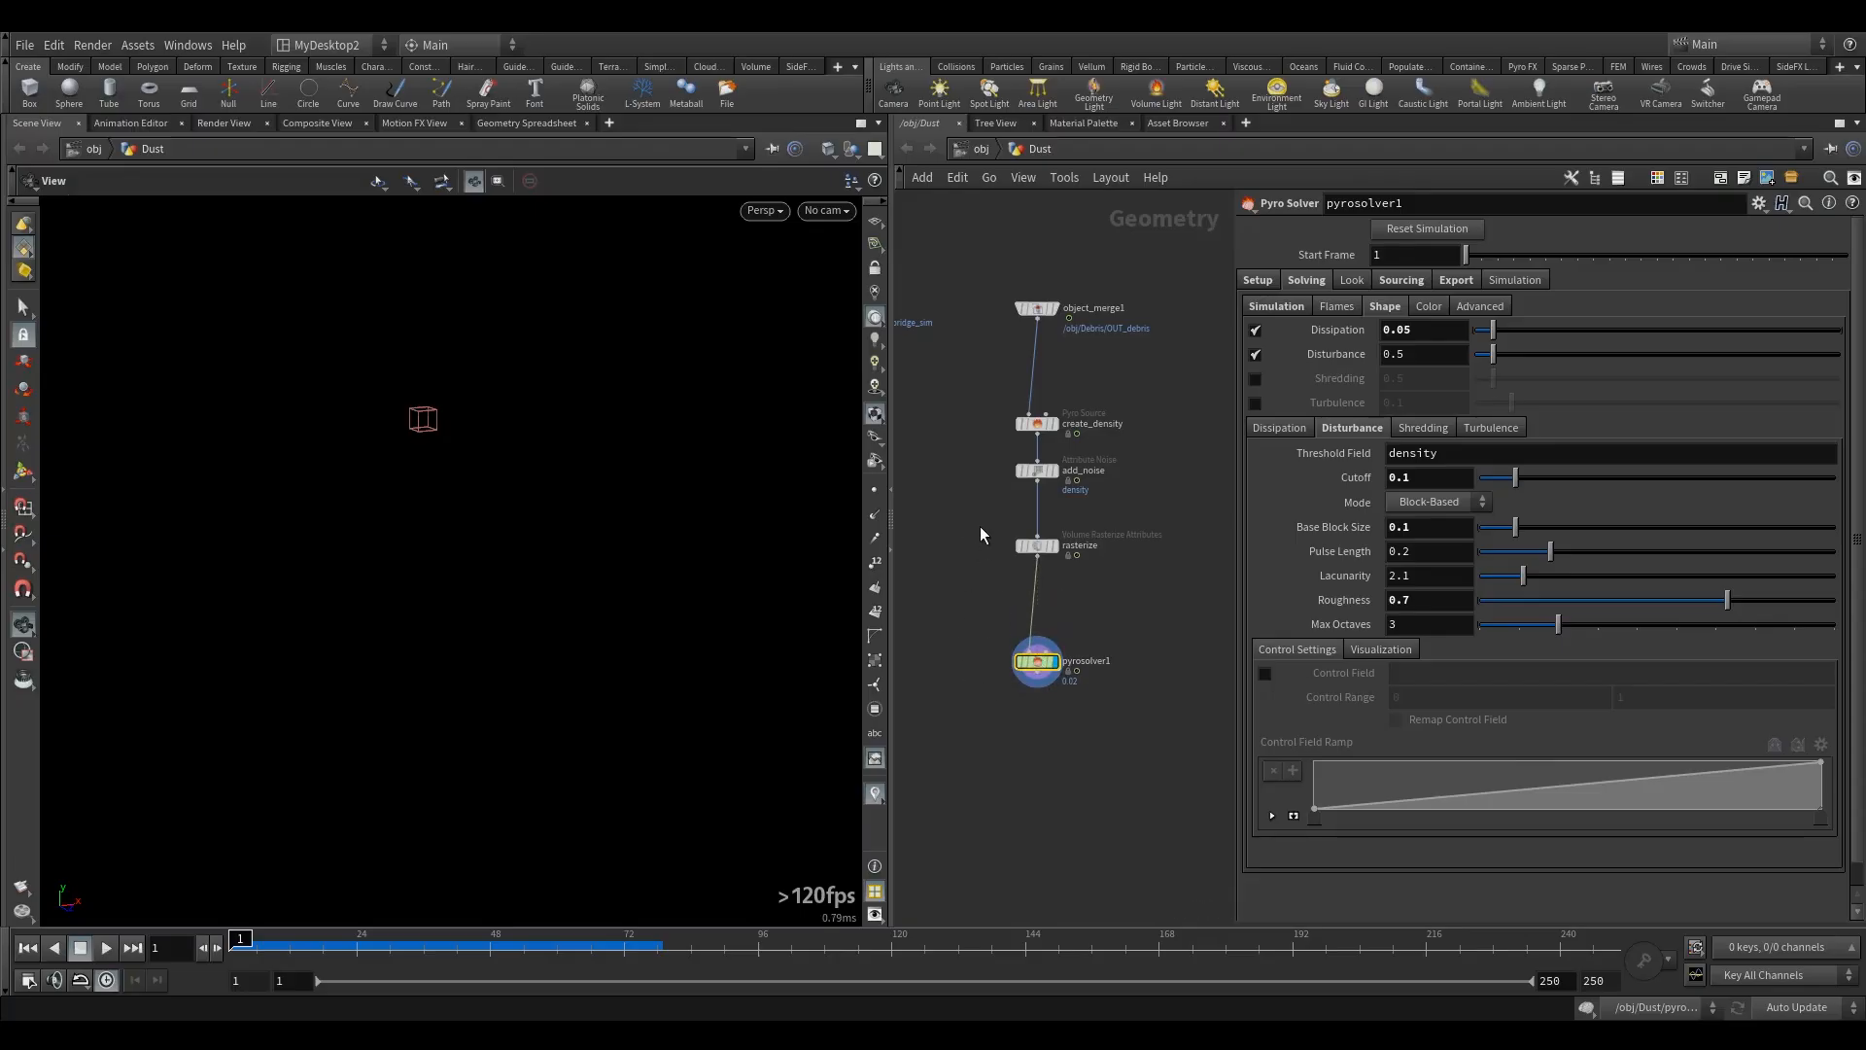
# - Display the add_noise node's output at frame 95 with point trails turned on to examine the debris velocities
pyautogui.click(1036, 546)
pyautogui.click(1040, 662)
pyautogui.click(1036, 470)
pyautogui.click(1054, 470)
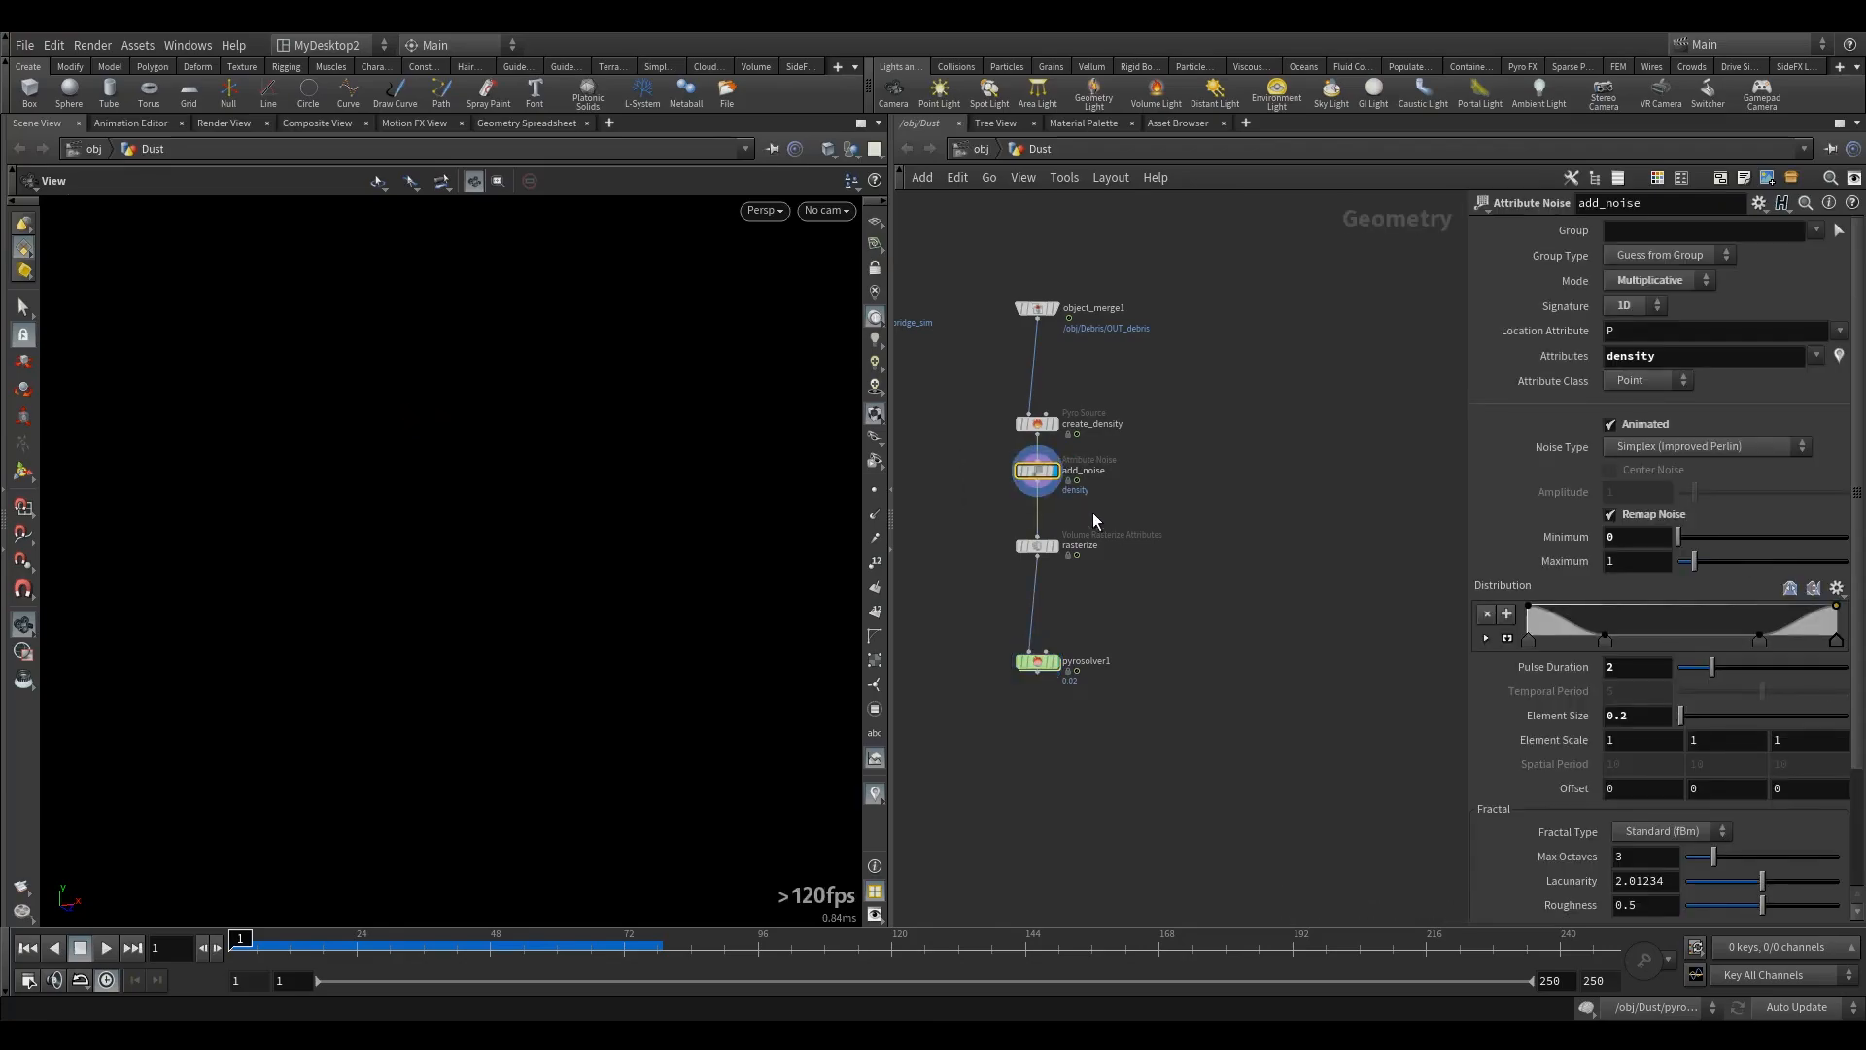
pyautogui.moveTo(1042, 467); pyautogui.dragTo(1042, 486)
pyautogui.click(754, 941)
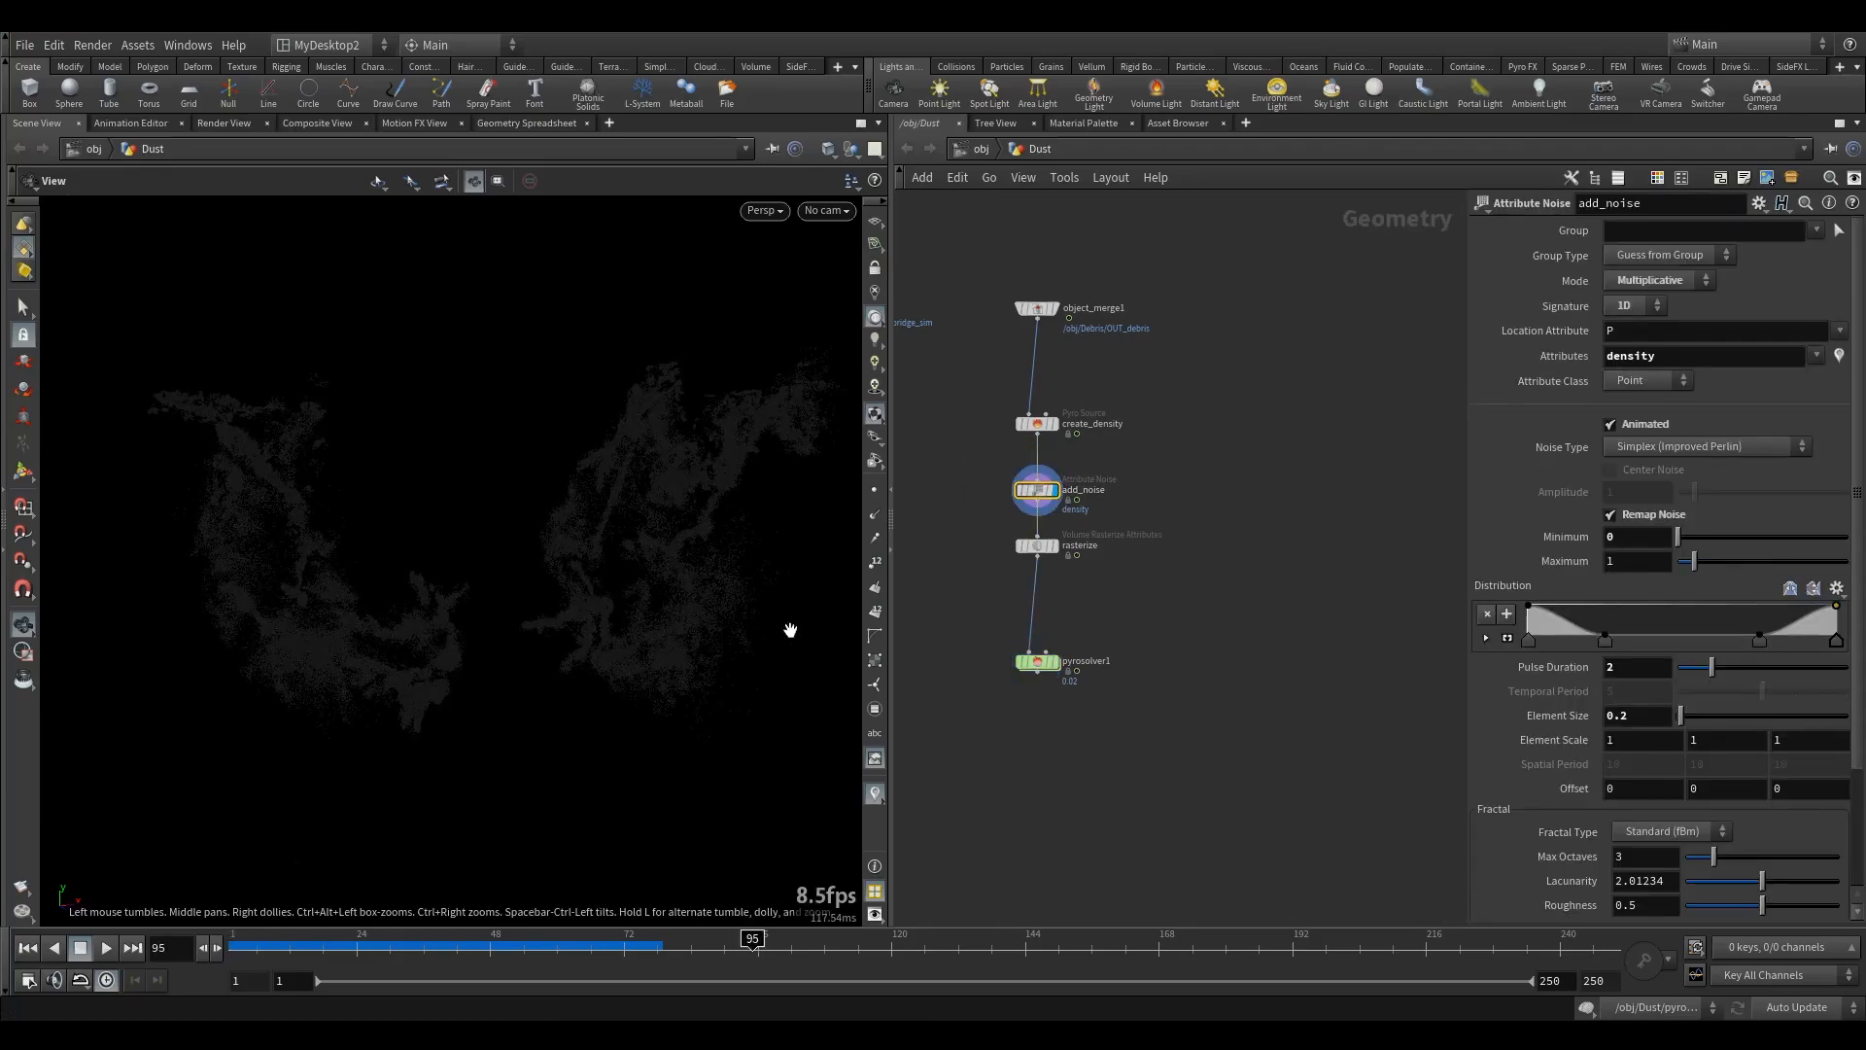
pyautogui.click(875, 537)
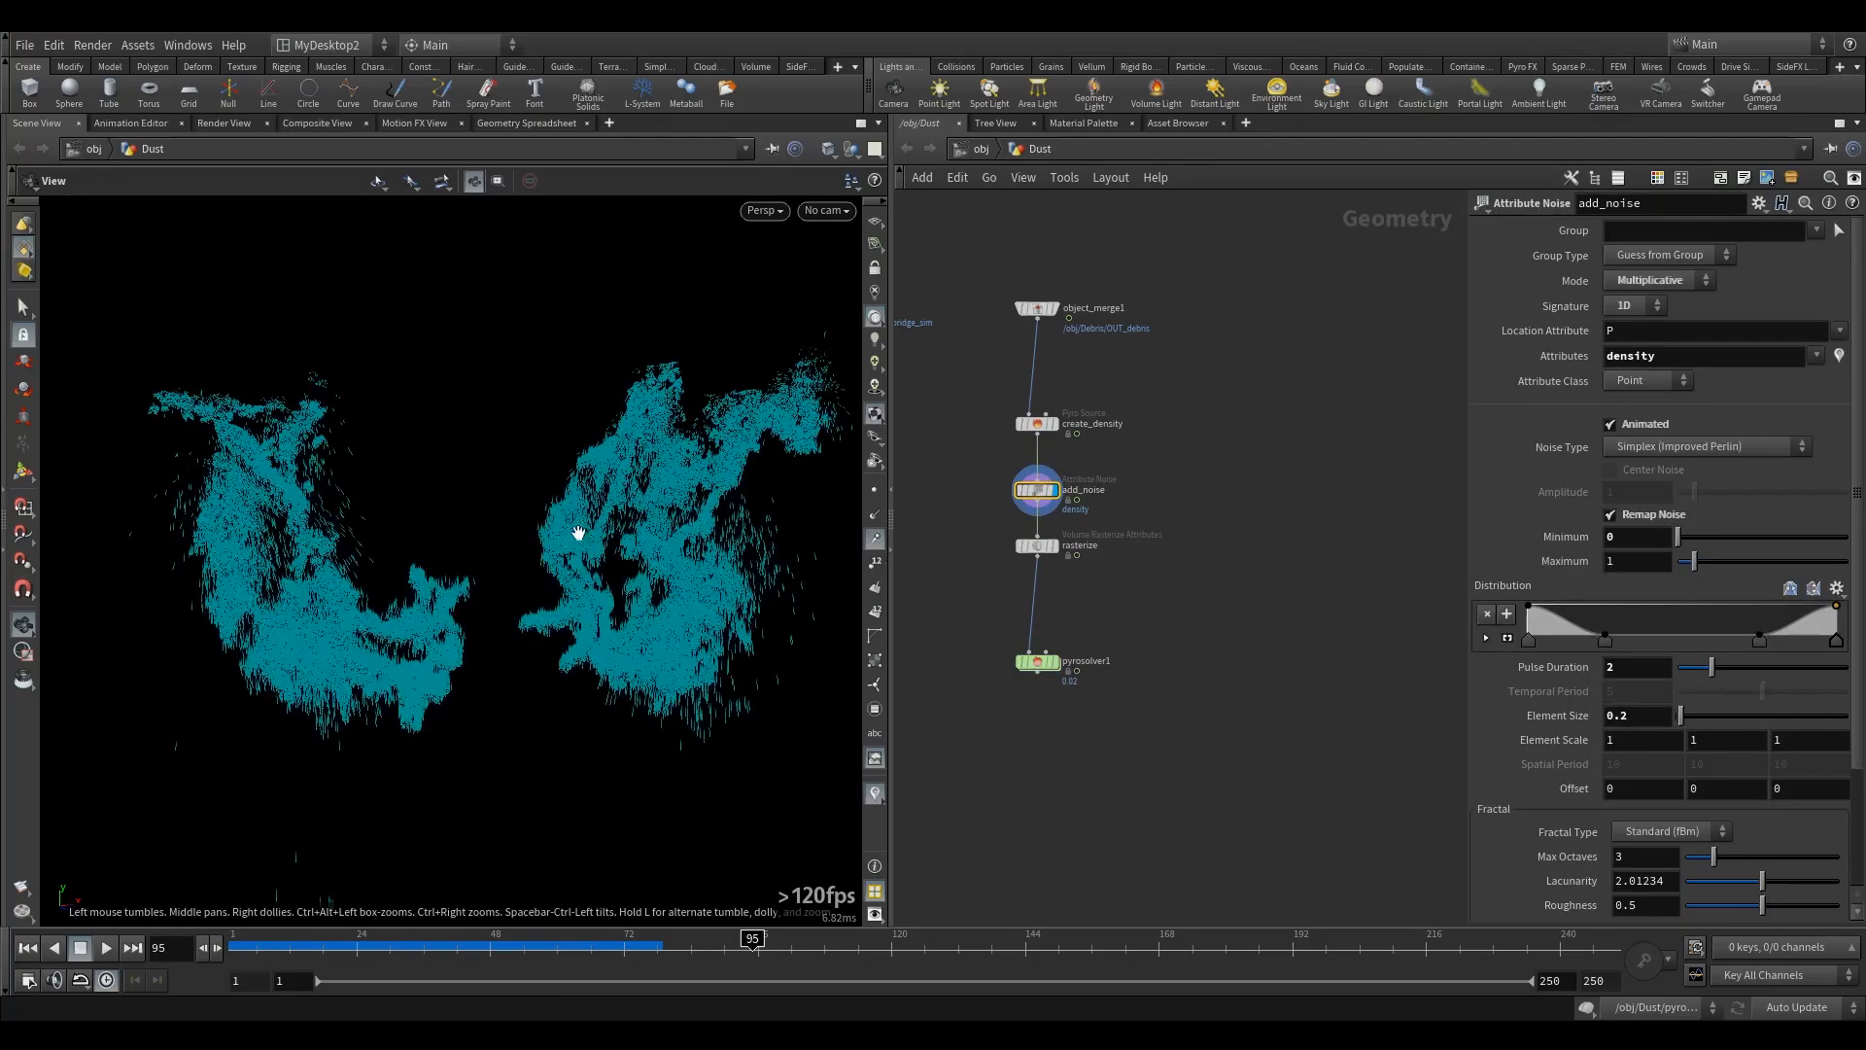
pyautogui.moveTo(523, 523)
pyautogui.mouseDown()
pyautogui.moveTo(679, 463)
pyautogui.moveTo(587, 421)
pyautogui.moveTo(435, 512)
pyautogui.moveTo(545, 528)
pyautogui.moveTo(498, 528)
pyautogui.mouseUp()
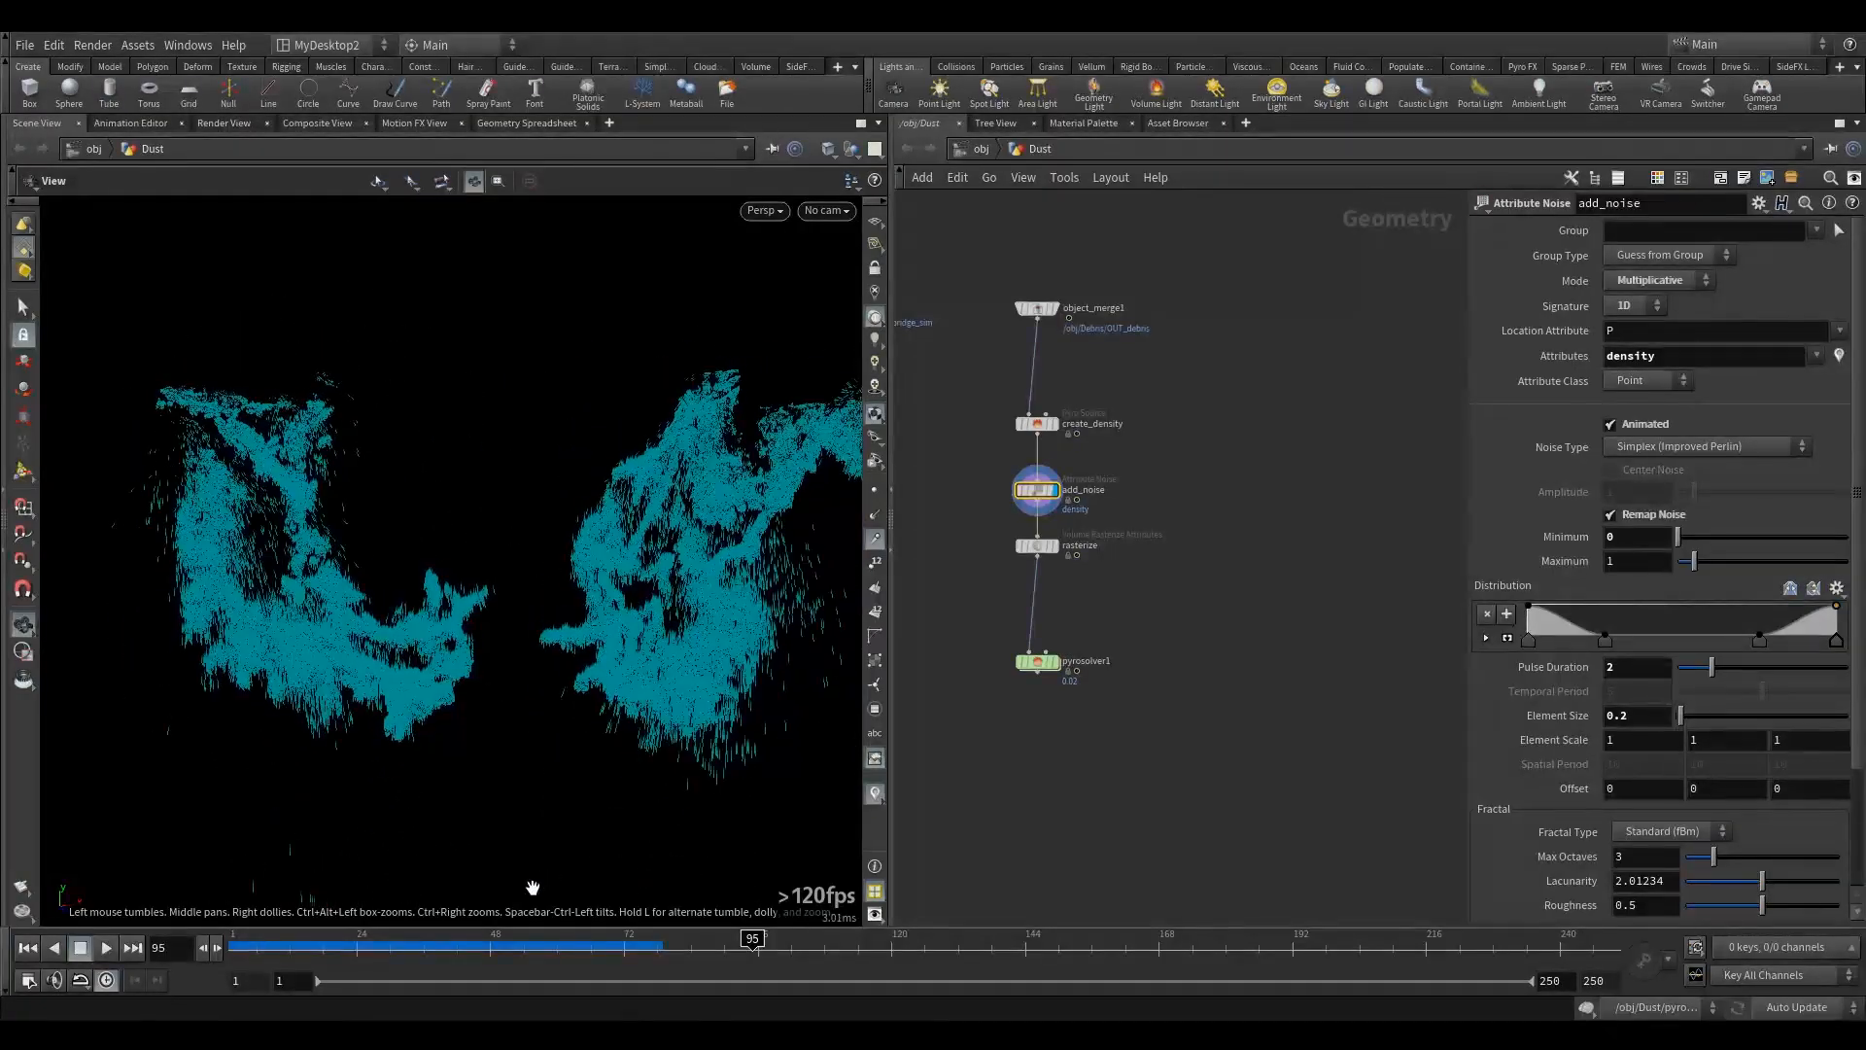
pyautogui.scroll(2, 1007, 499)
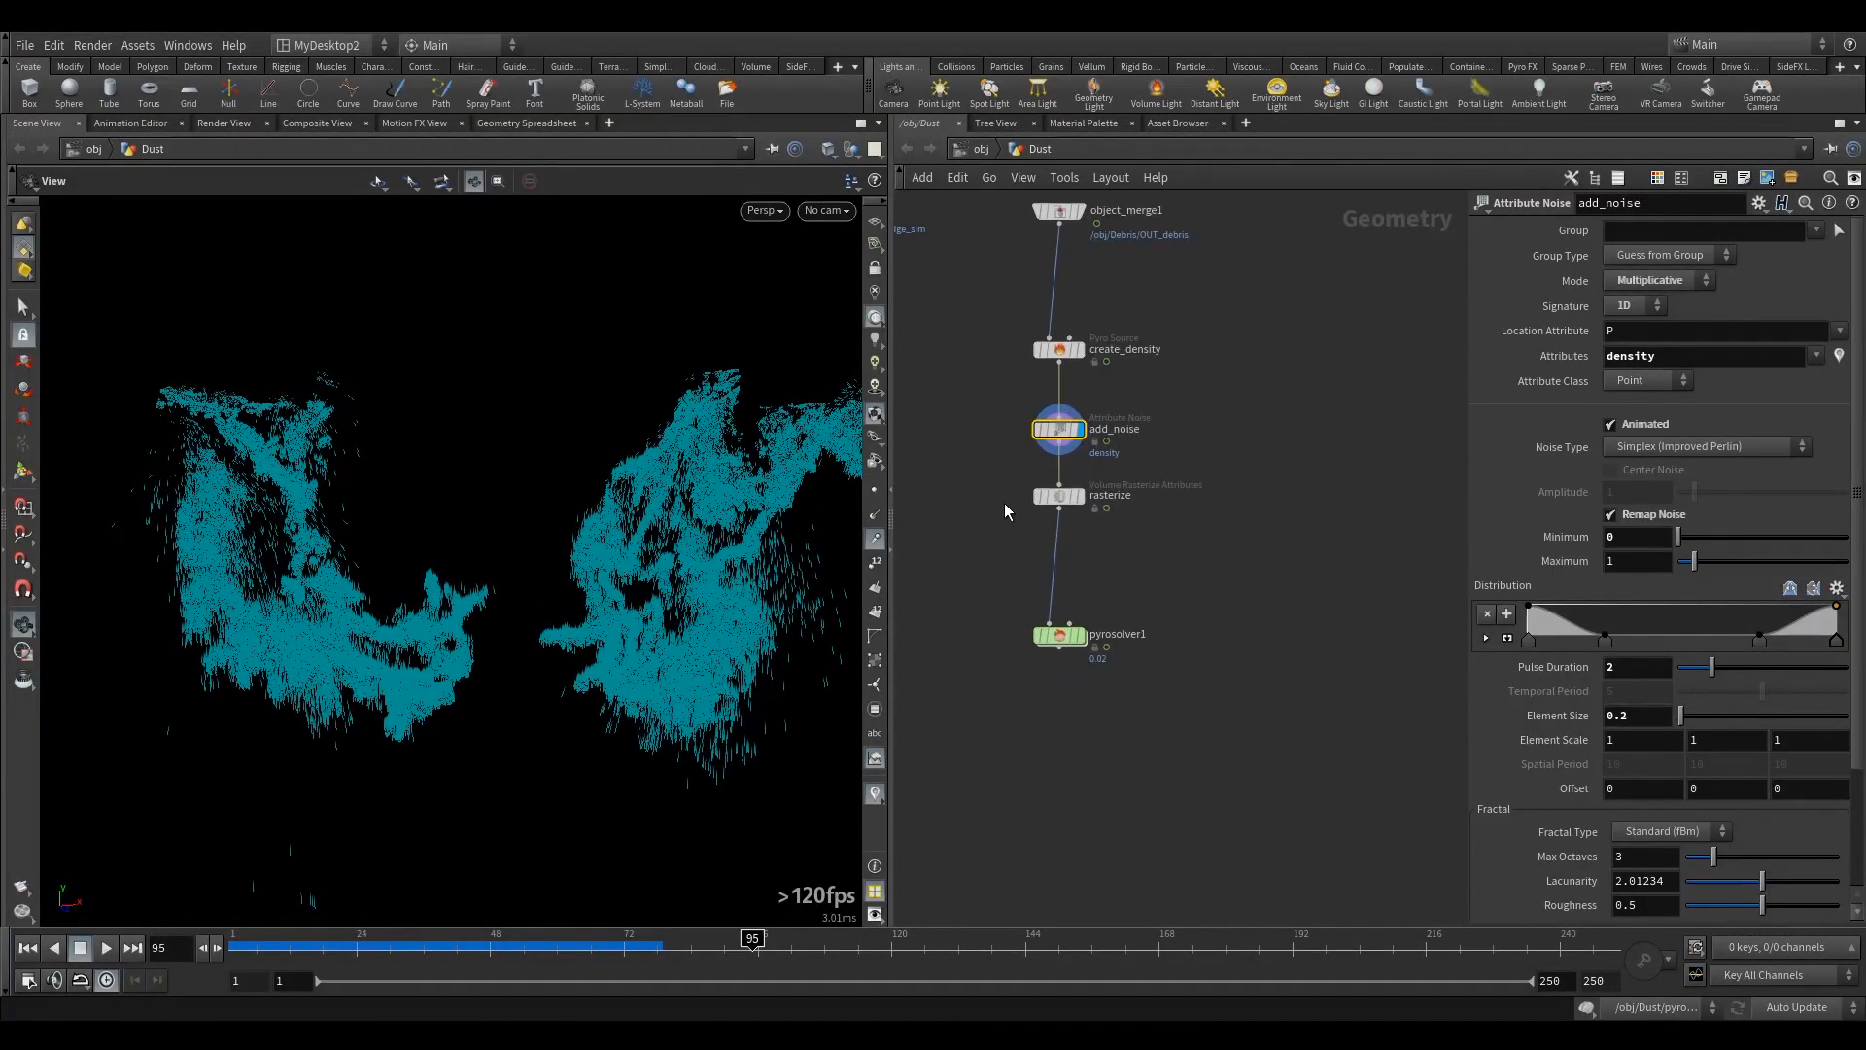
# - Display the rasterize node's output and examine its node info for the volumes it creates
pyautogui.moveTo(962, 583); pyautogui.dragTo(981, 624)
pyautogui.click(1052, 496)
pyautogui.click(1078, 497)
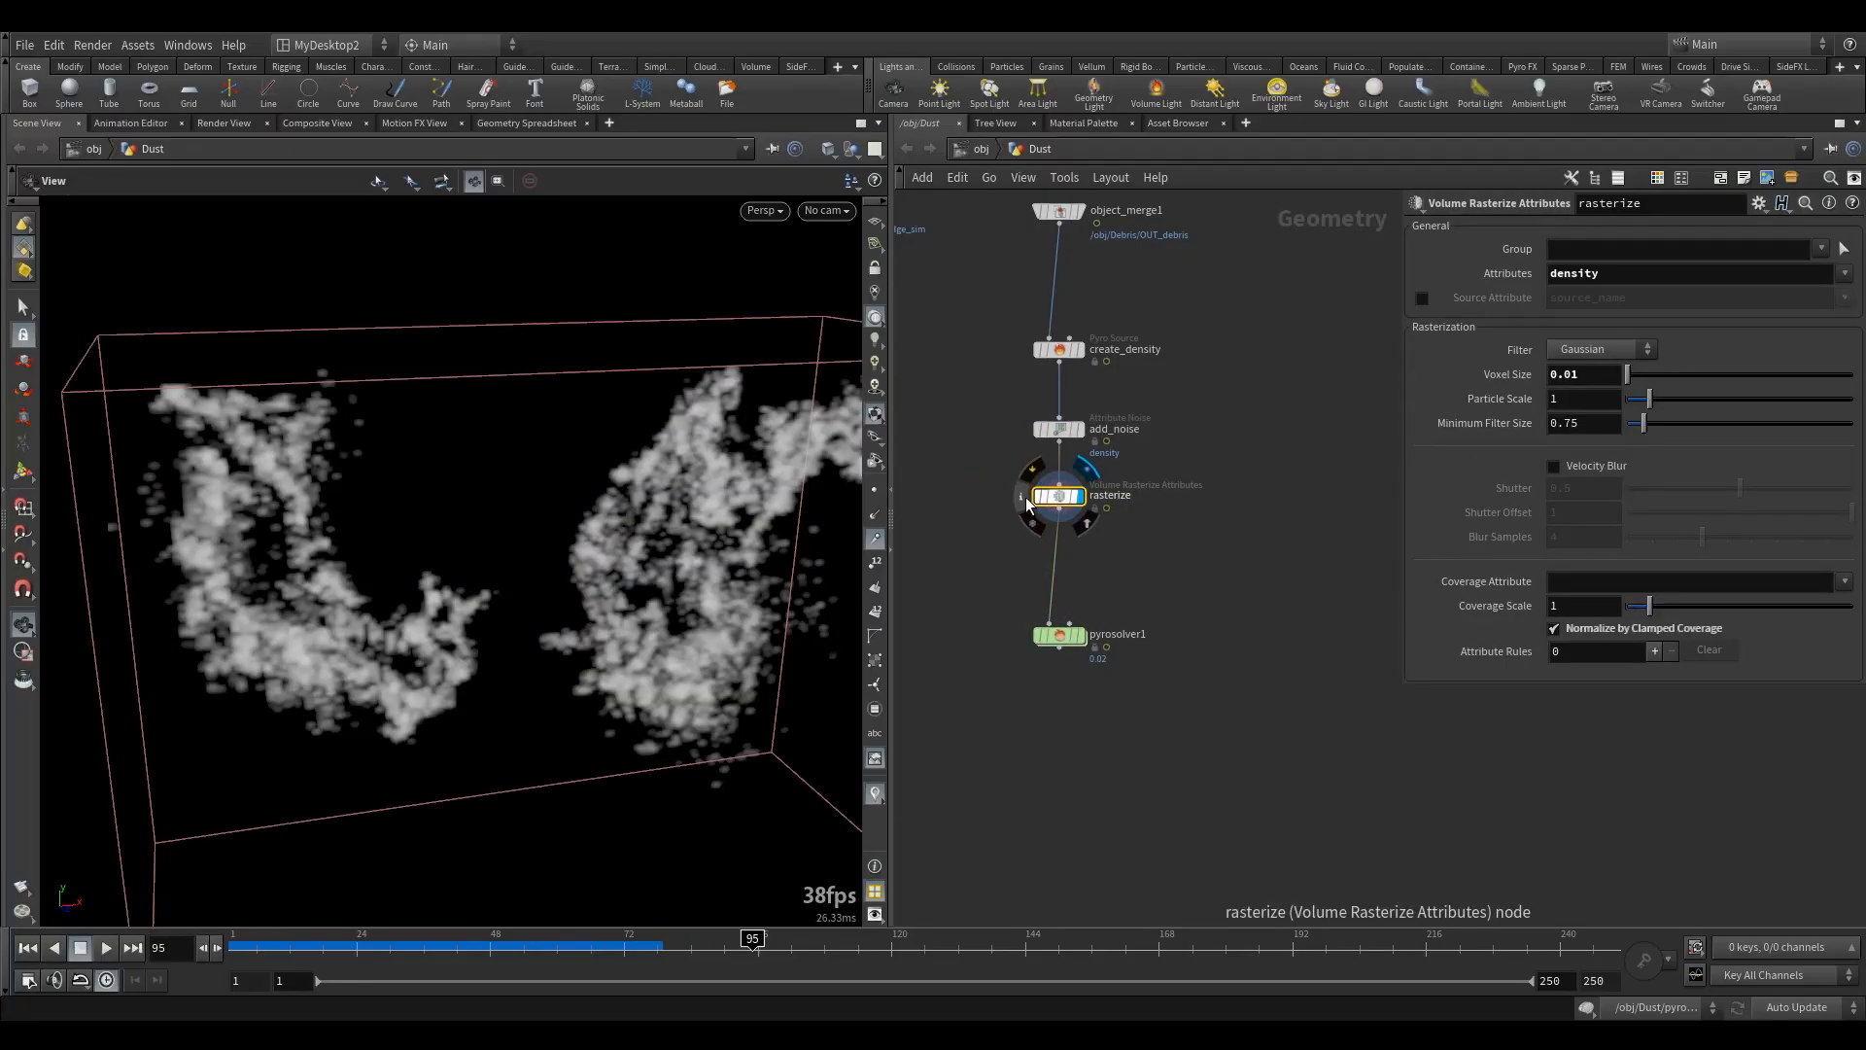
pyautogui.click(1023, 504)
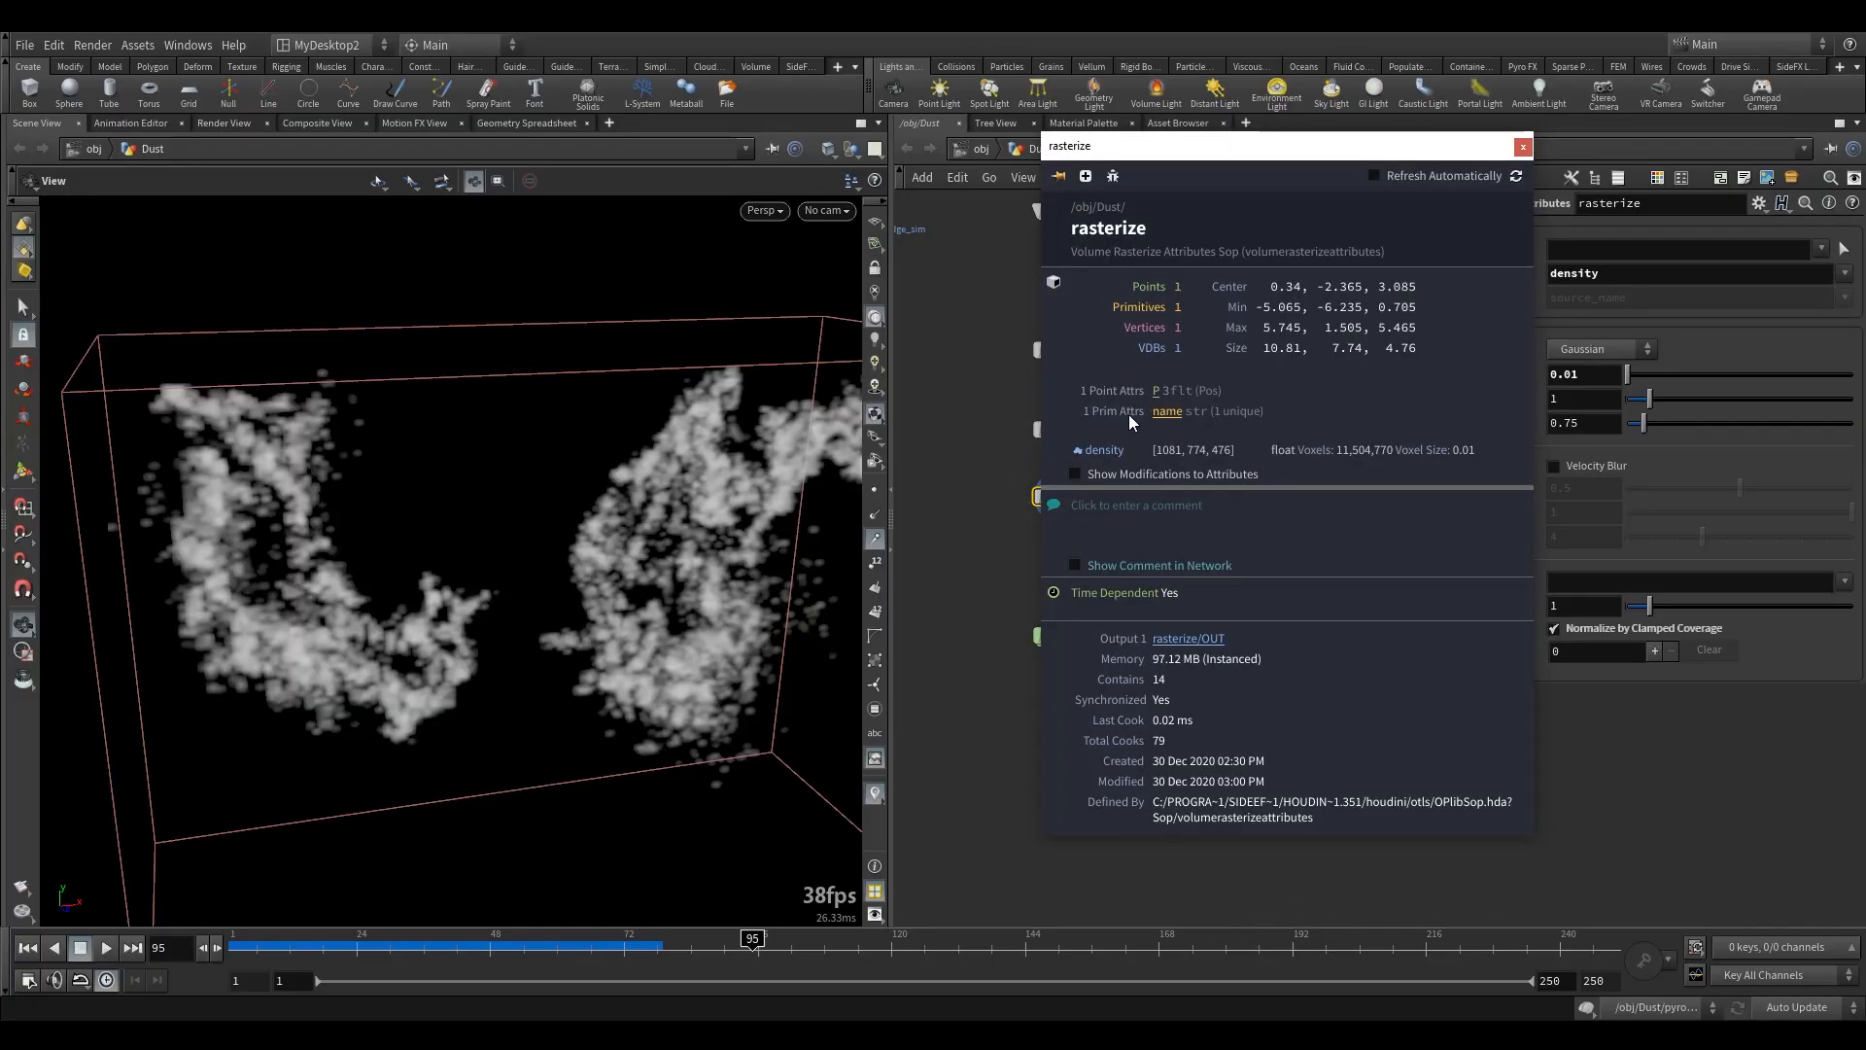
pyautogui.moveTo(550, 584); pyautogui.dragTo(811, 556)
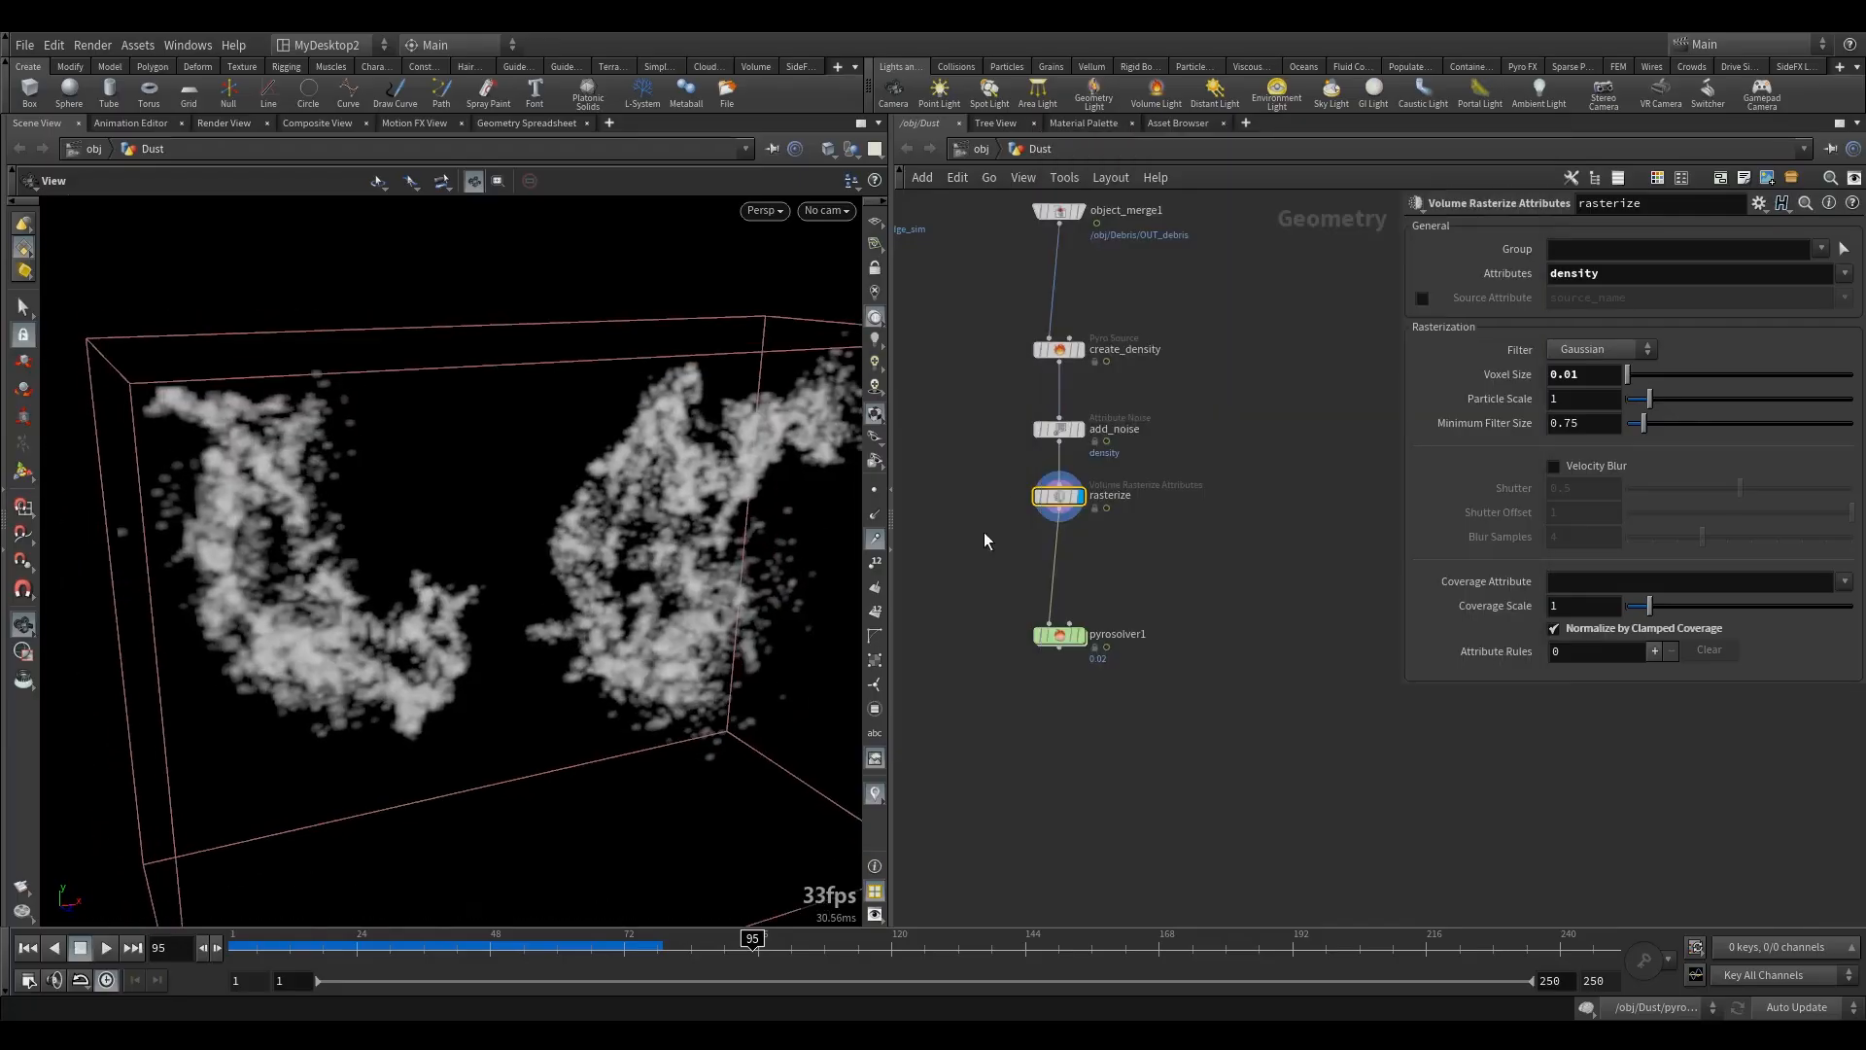
# - Add v after density in the rasterize node's attributes and check the node info for the new volume
pyautogui.click(1652, 273)
pyautogui.write('v')
pyautogui.press('Return')
pyautogui.middleClick(1026, 496)
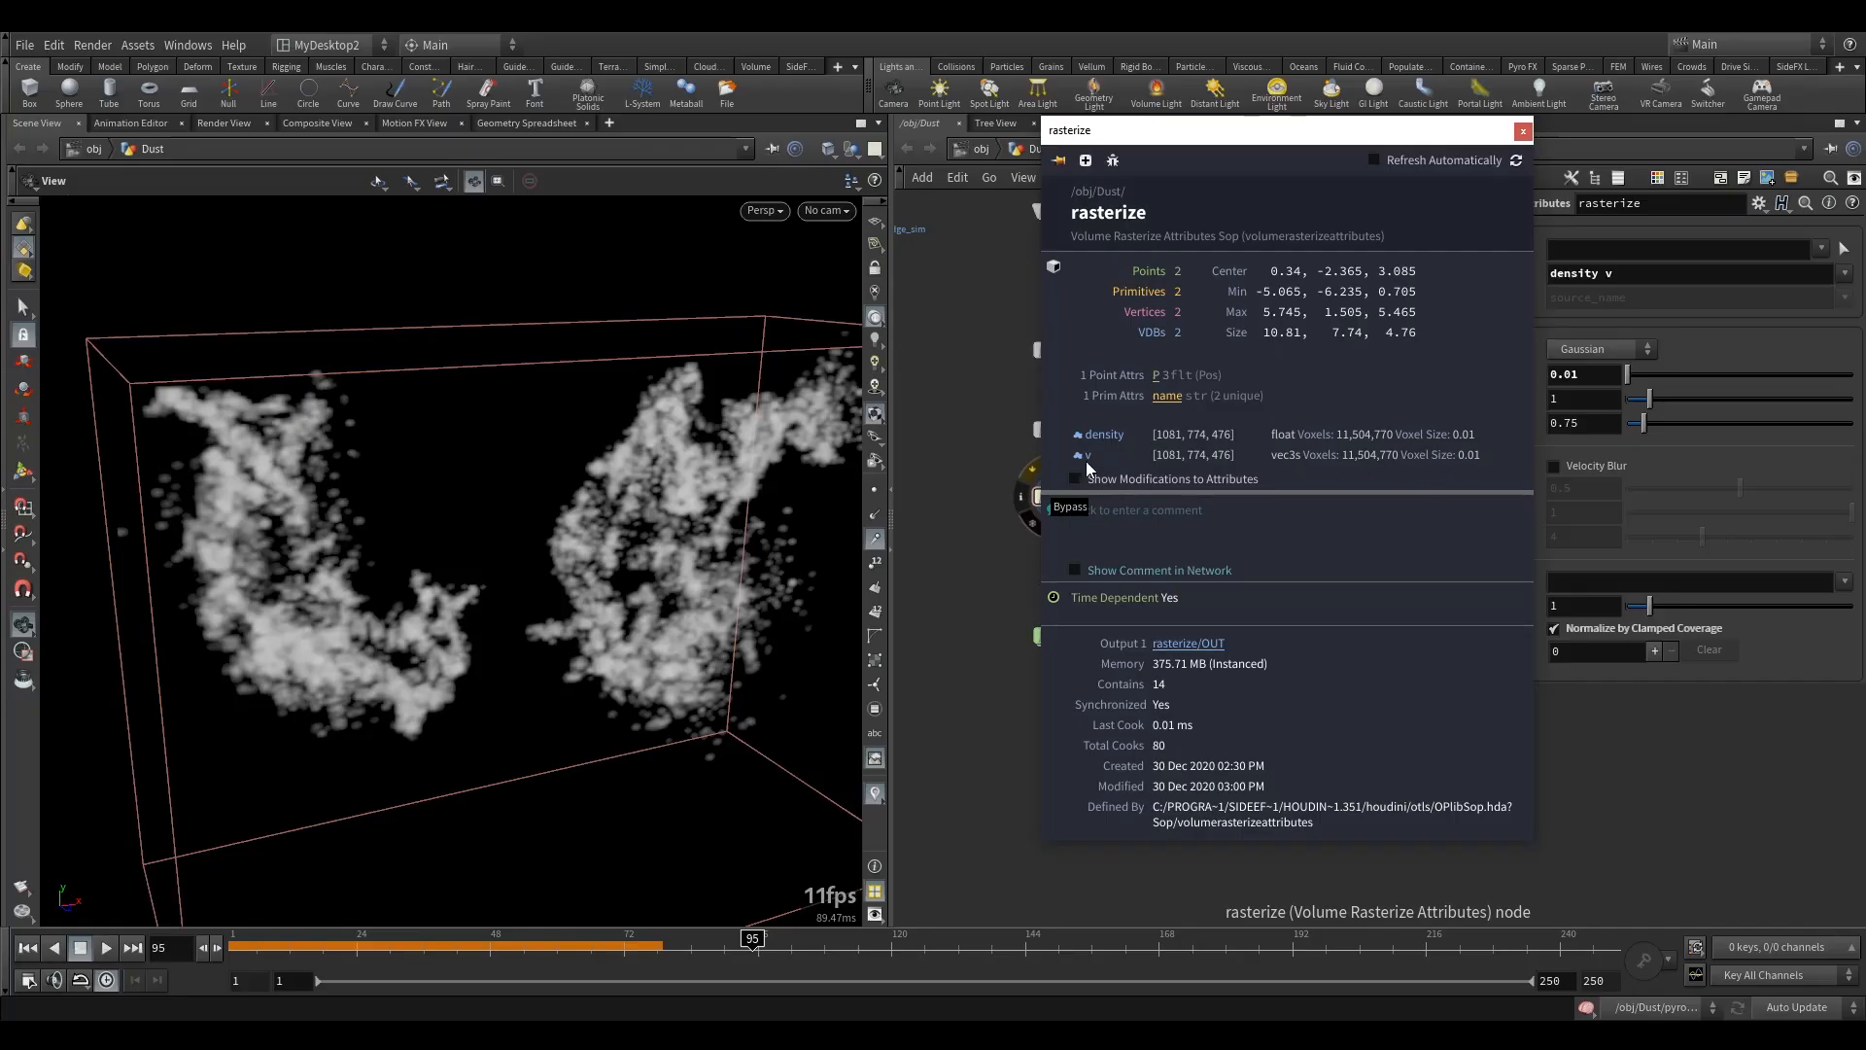
pyautogui.click(1523, 131)
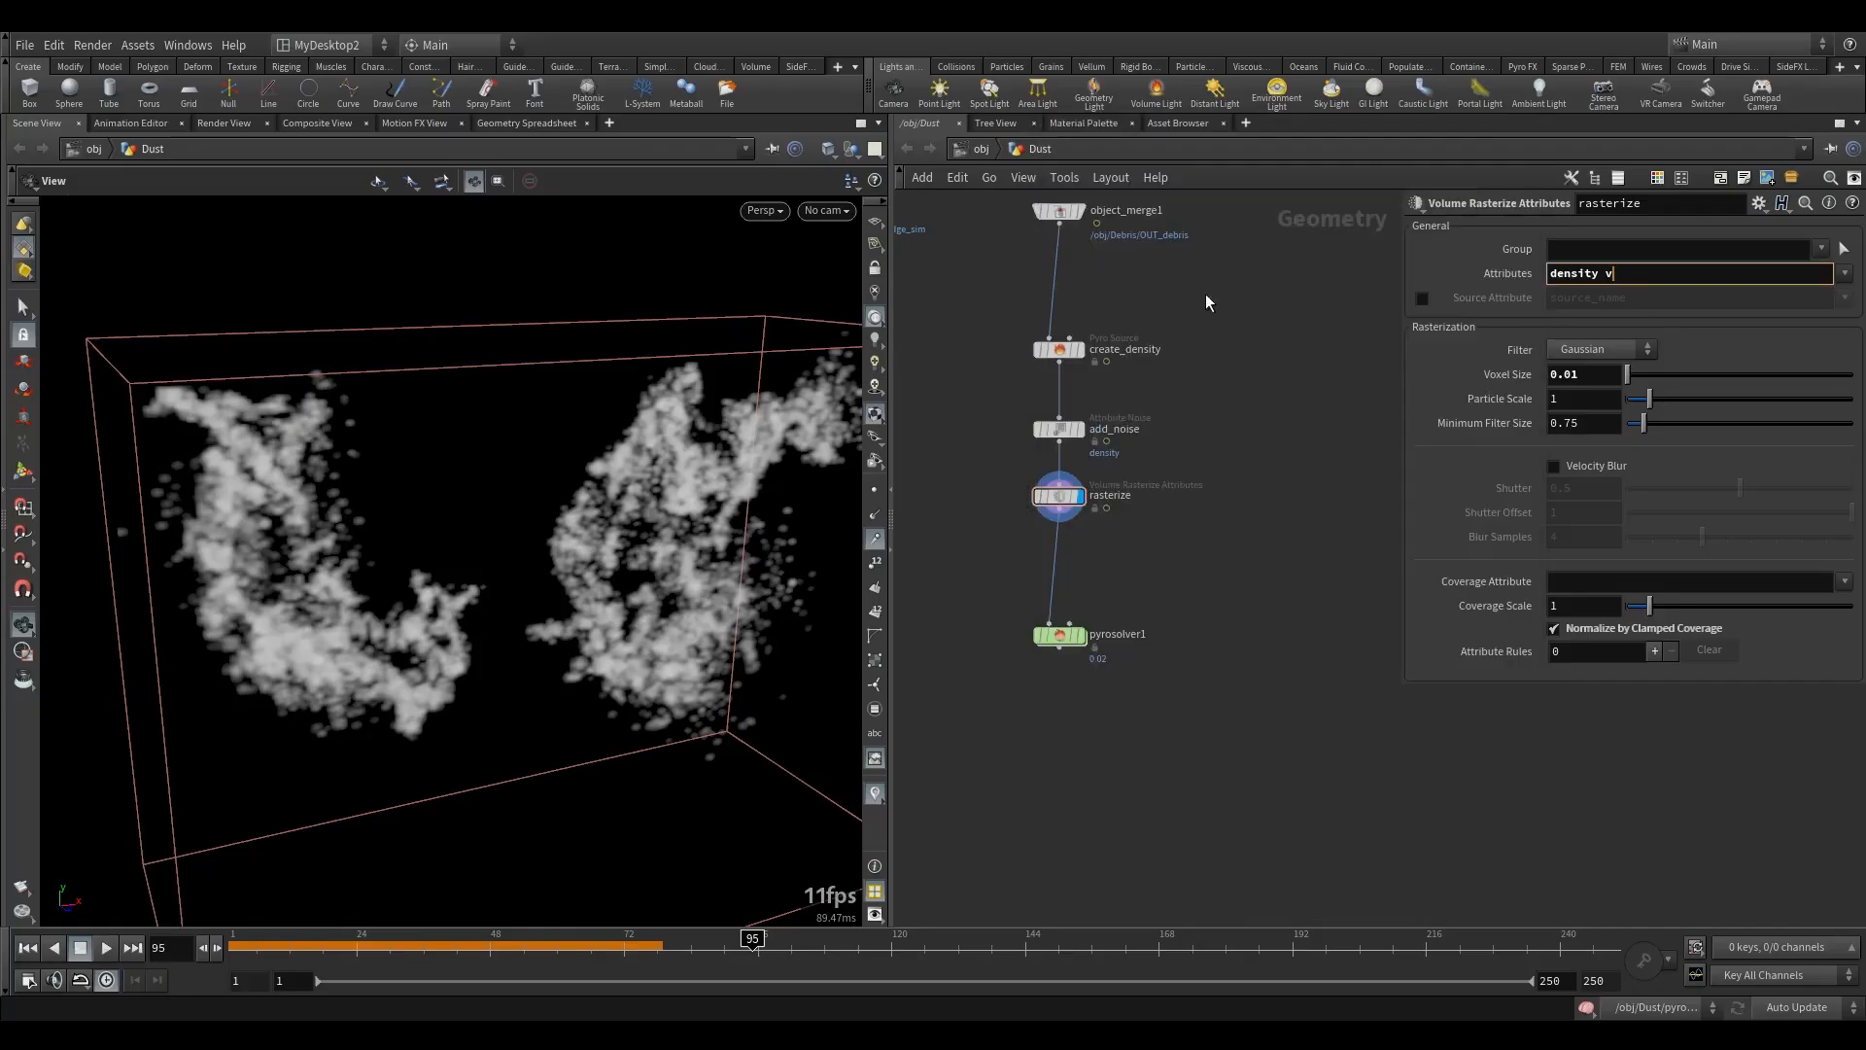
# - Return to frame 1 and remove the temperature operation from the pyro solver's sourcing
pyautogui.moveTo(978, 532); pyautogui.dragTo(987, 472, button='middle')
pyautogui.moveTo(286, 945); pyautogui.dragTo(231, 944)
pyautogui.click(1068, 574)
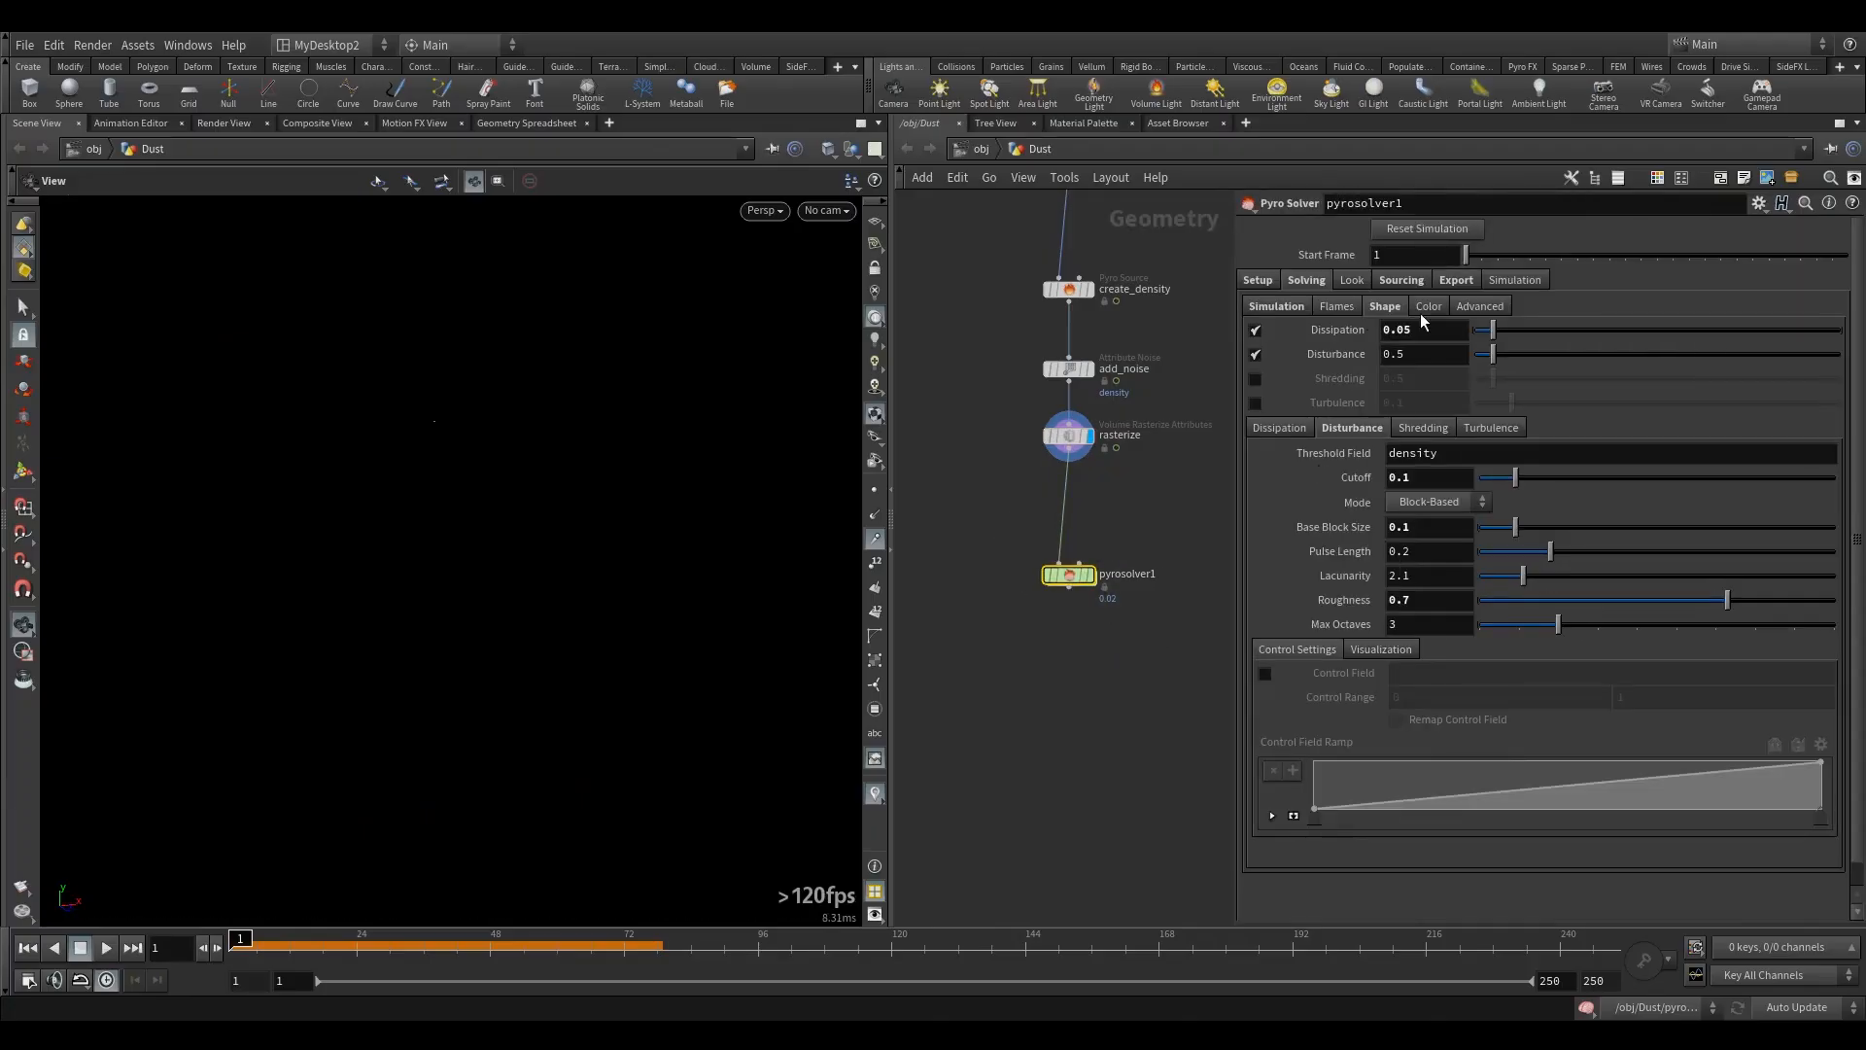
pyautogui.click(1409, 282)
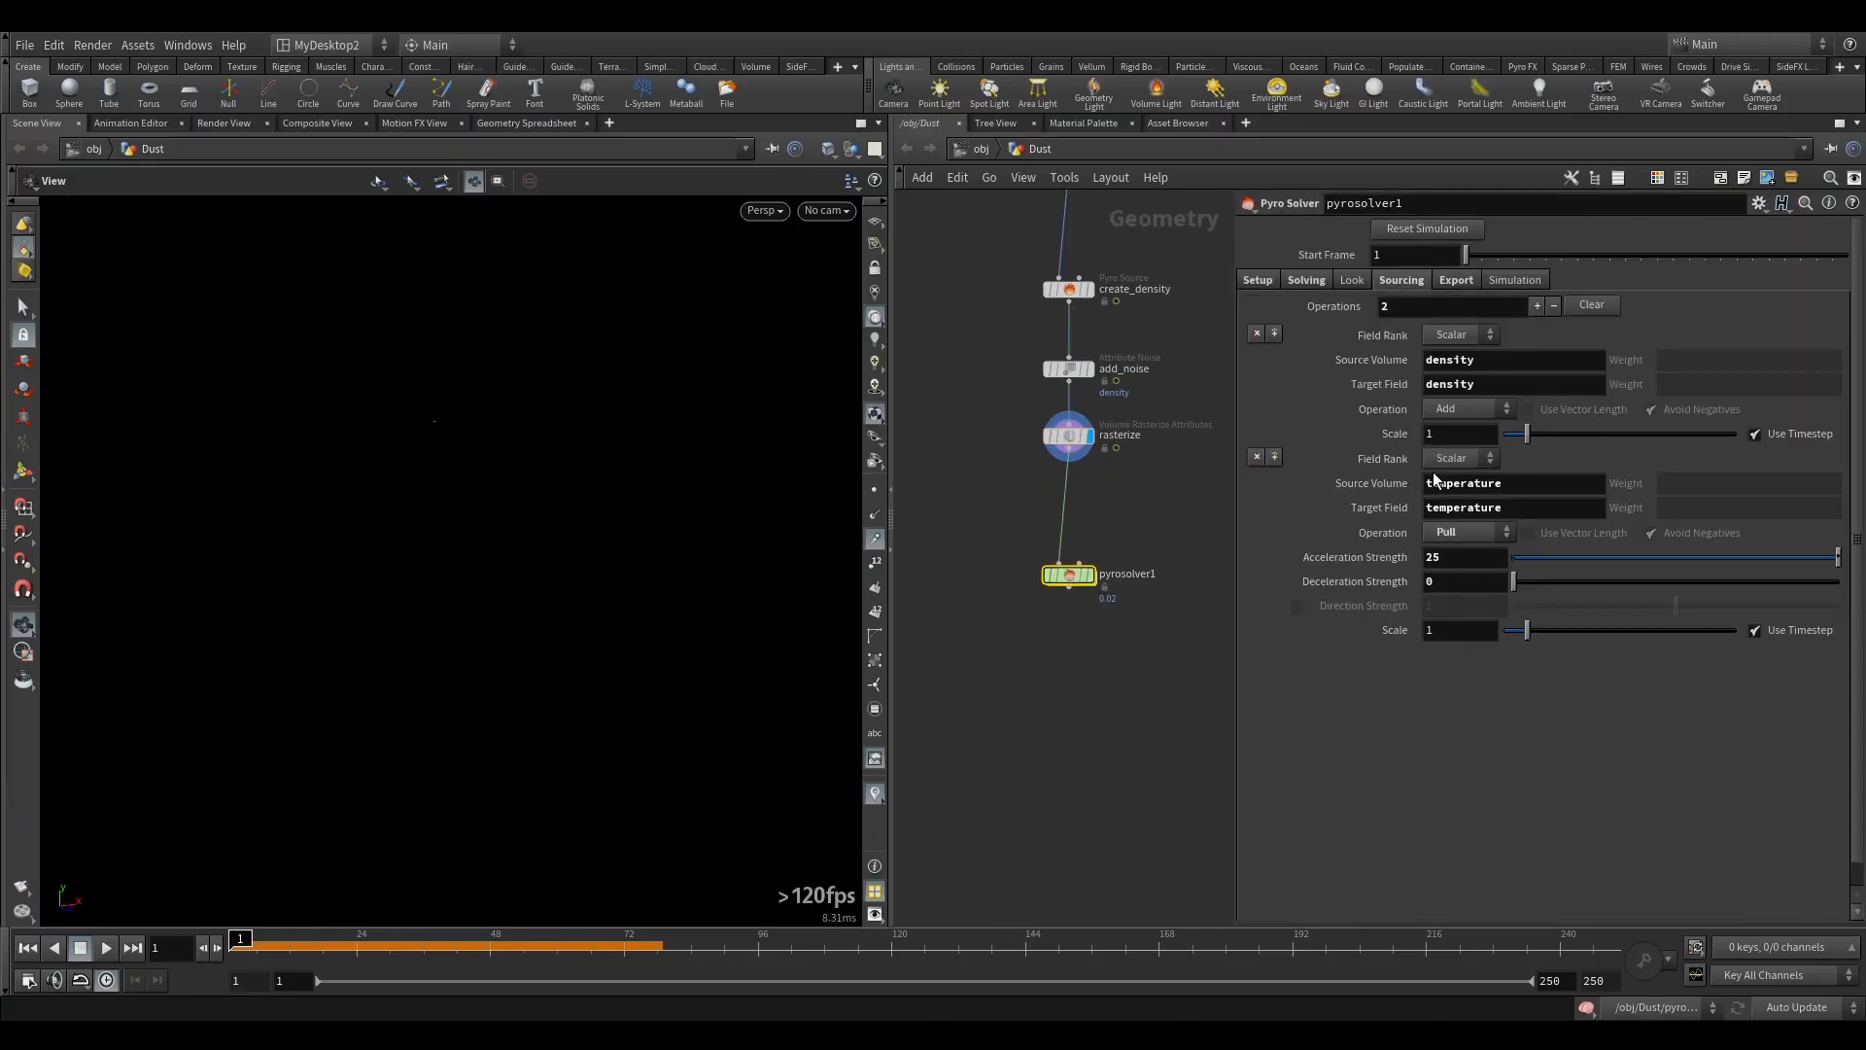
pyautogui.click(1256, 455)
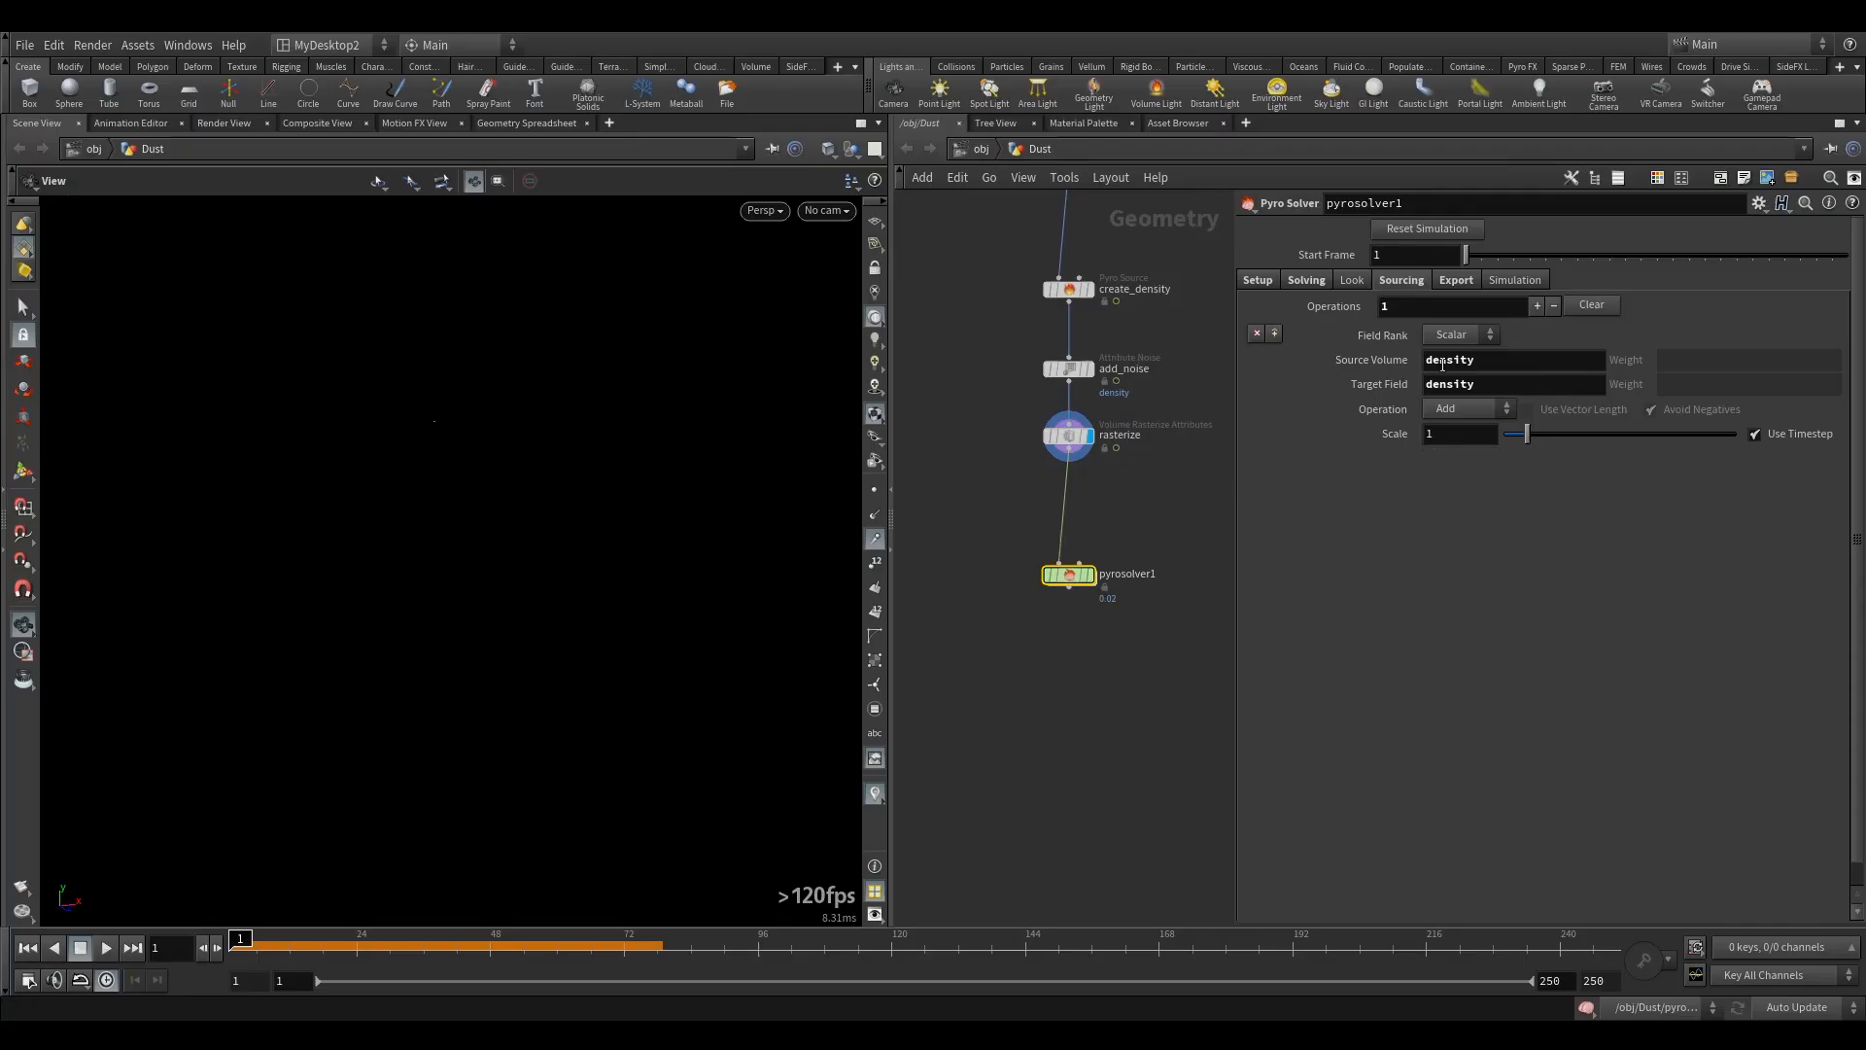
# - Insert a sourcing operation before the density one, with Vector field rank and v as its source volume
pyautogui.click(1274, 333)
pyautogui.click(1465, 335)
pyautogui.click(1458, 366)
pyautogui.click(1476, 359)
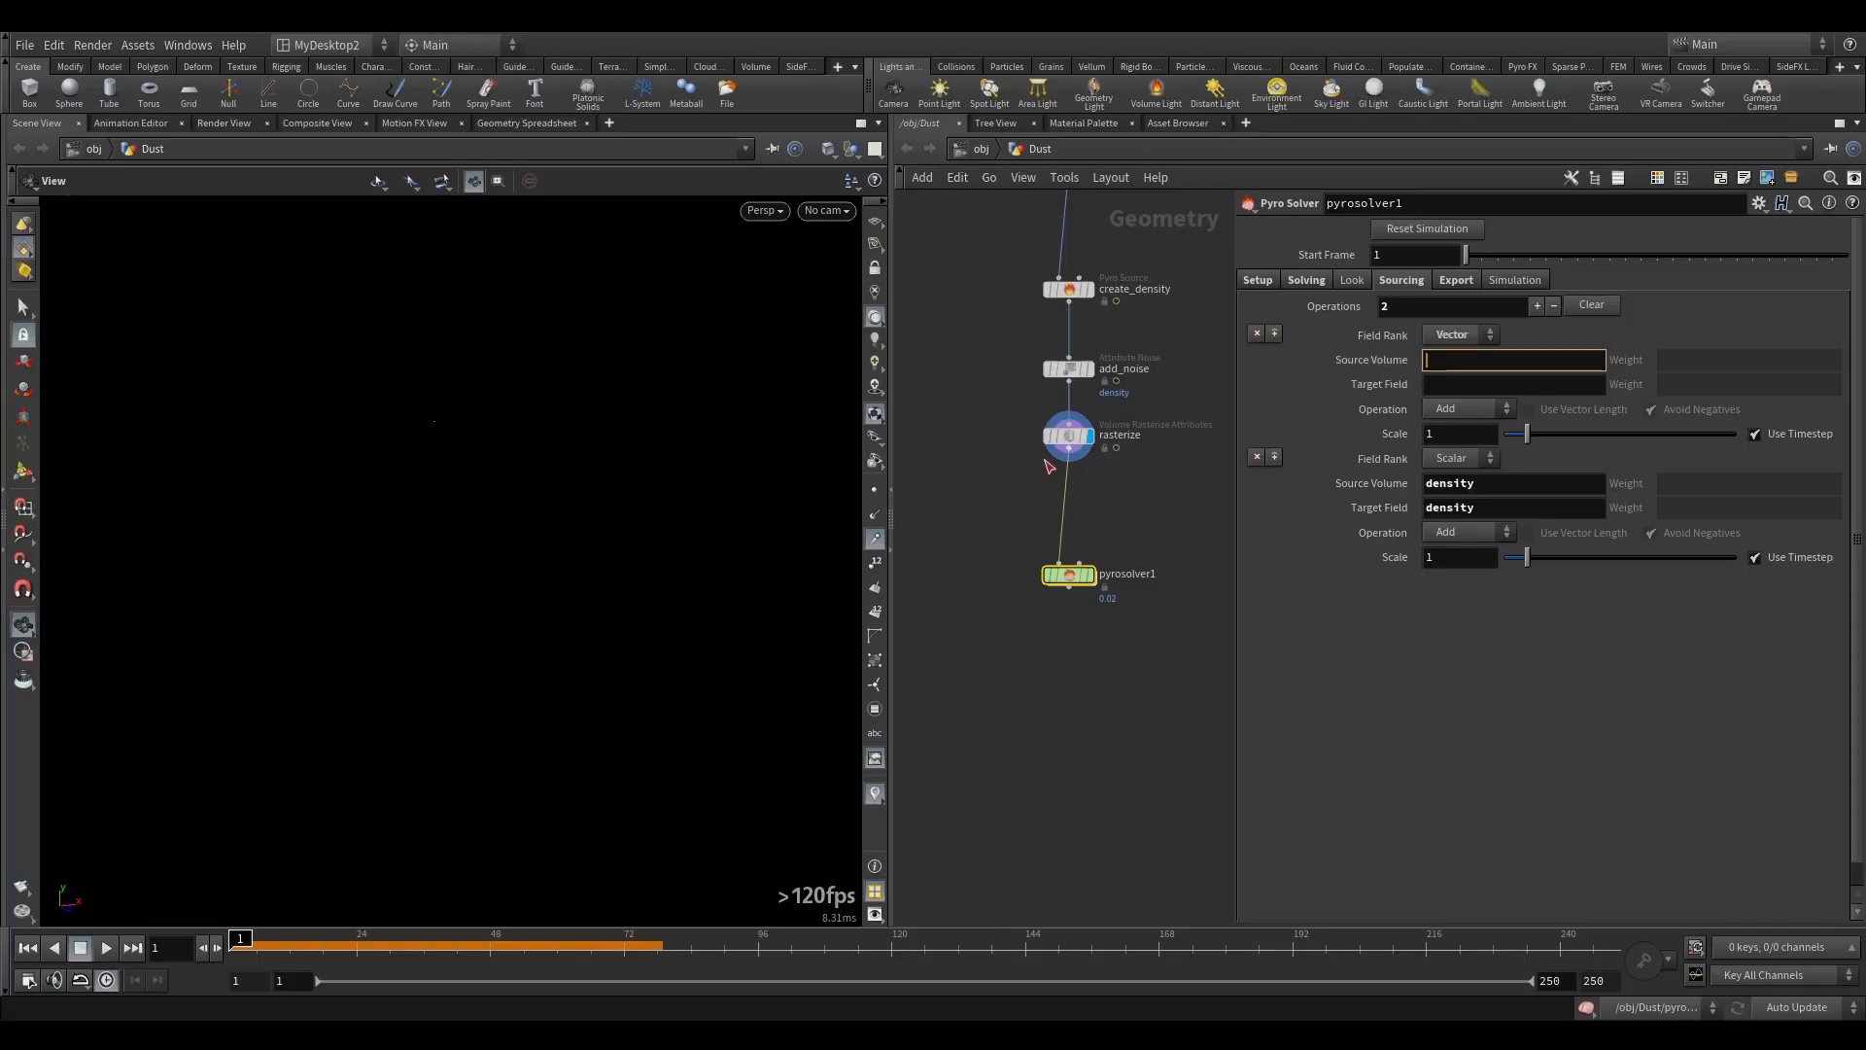
pyautogui.moveTo(1038, 443); pyautogui.dragTo(1129, 490)
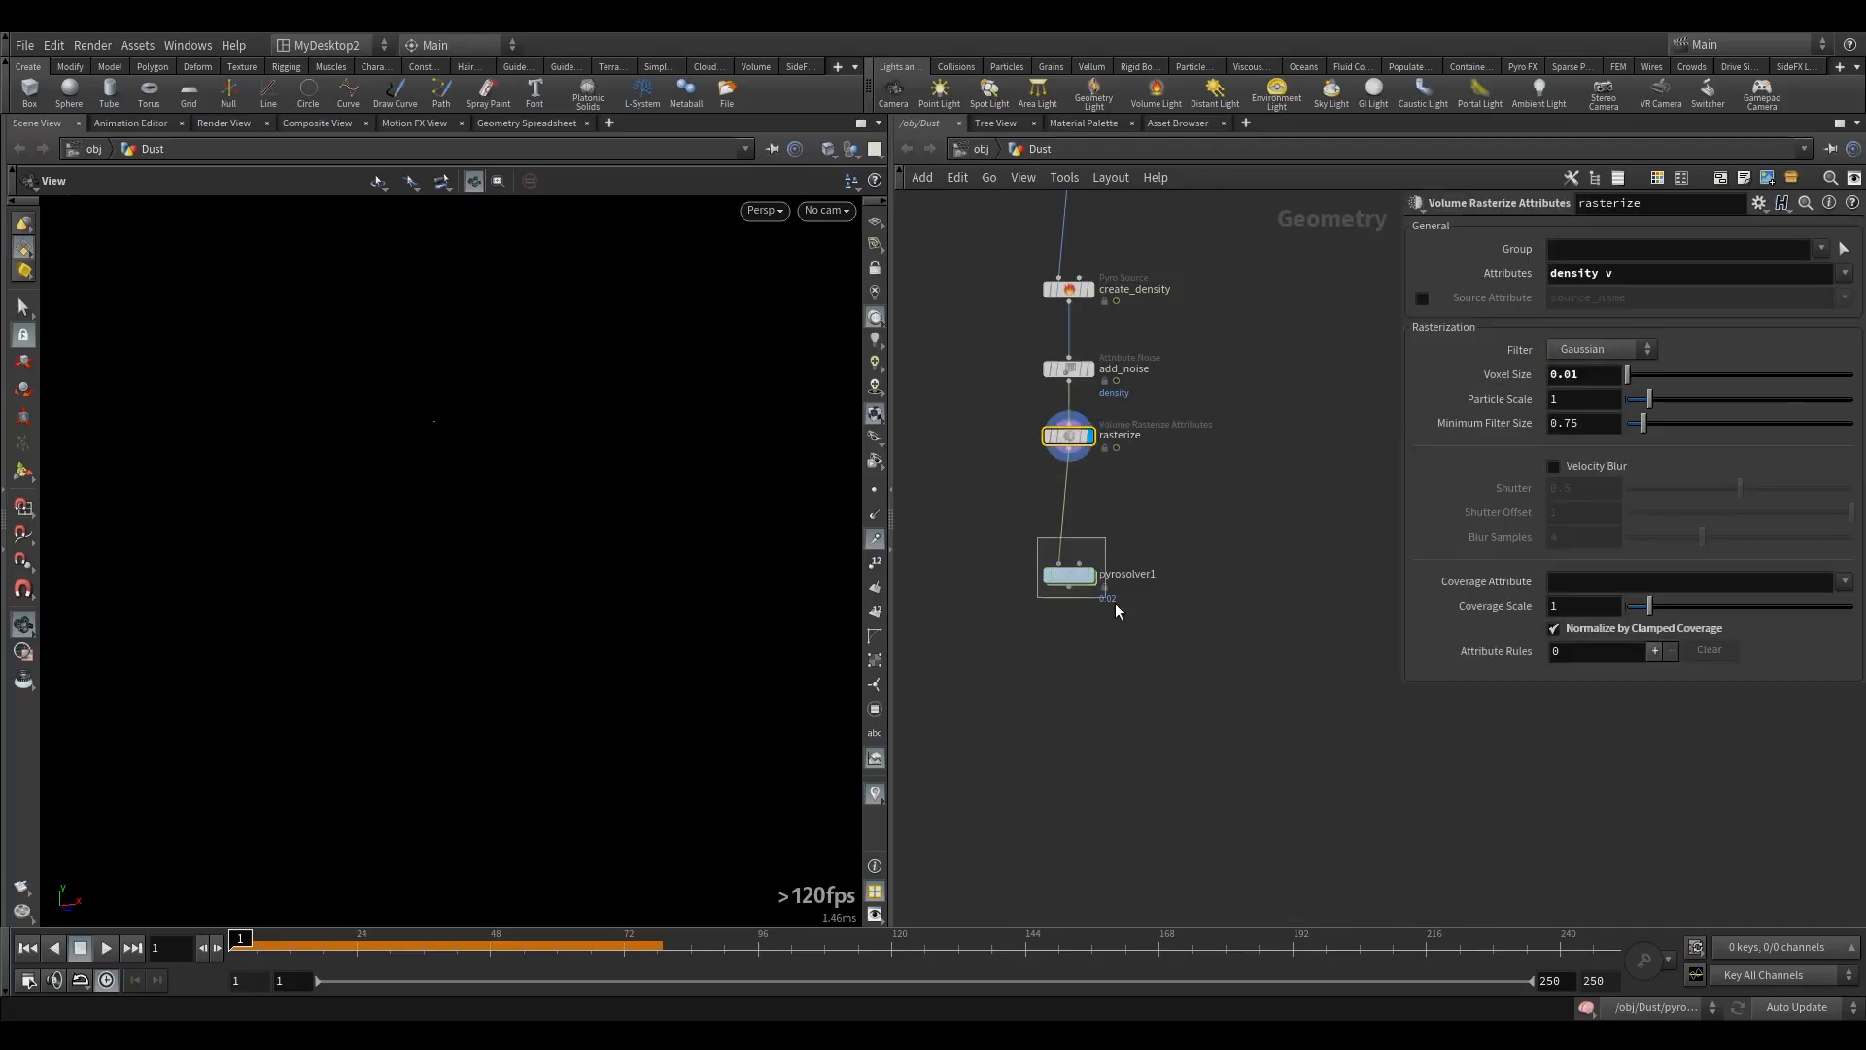
pyautogui.click(1073, 576)
pyautogui.click(1480, 361)
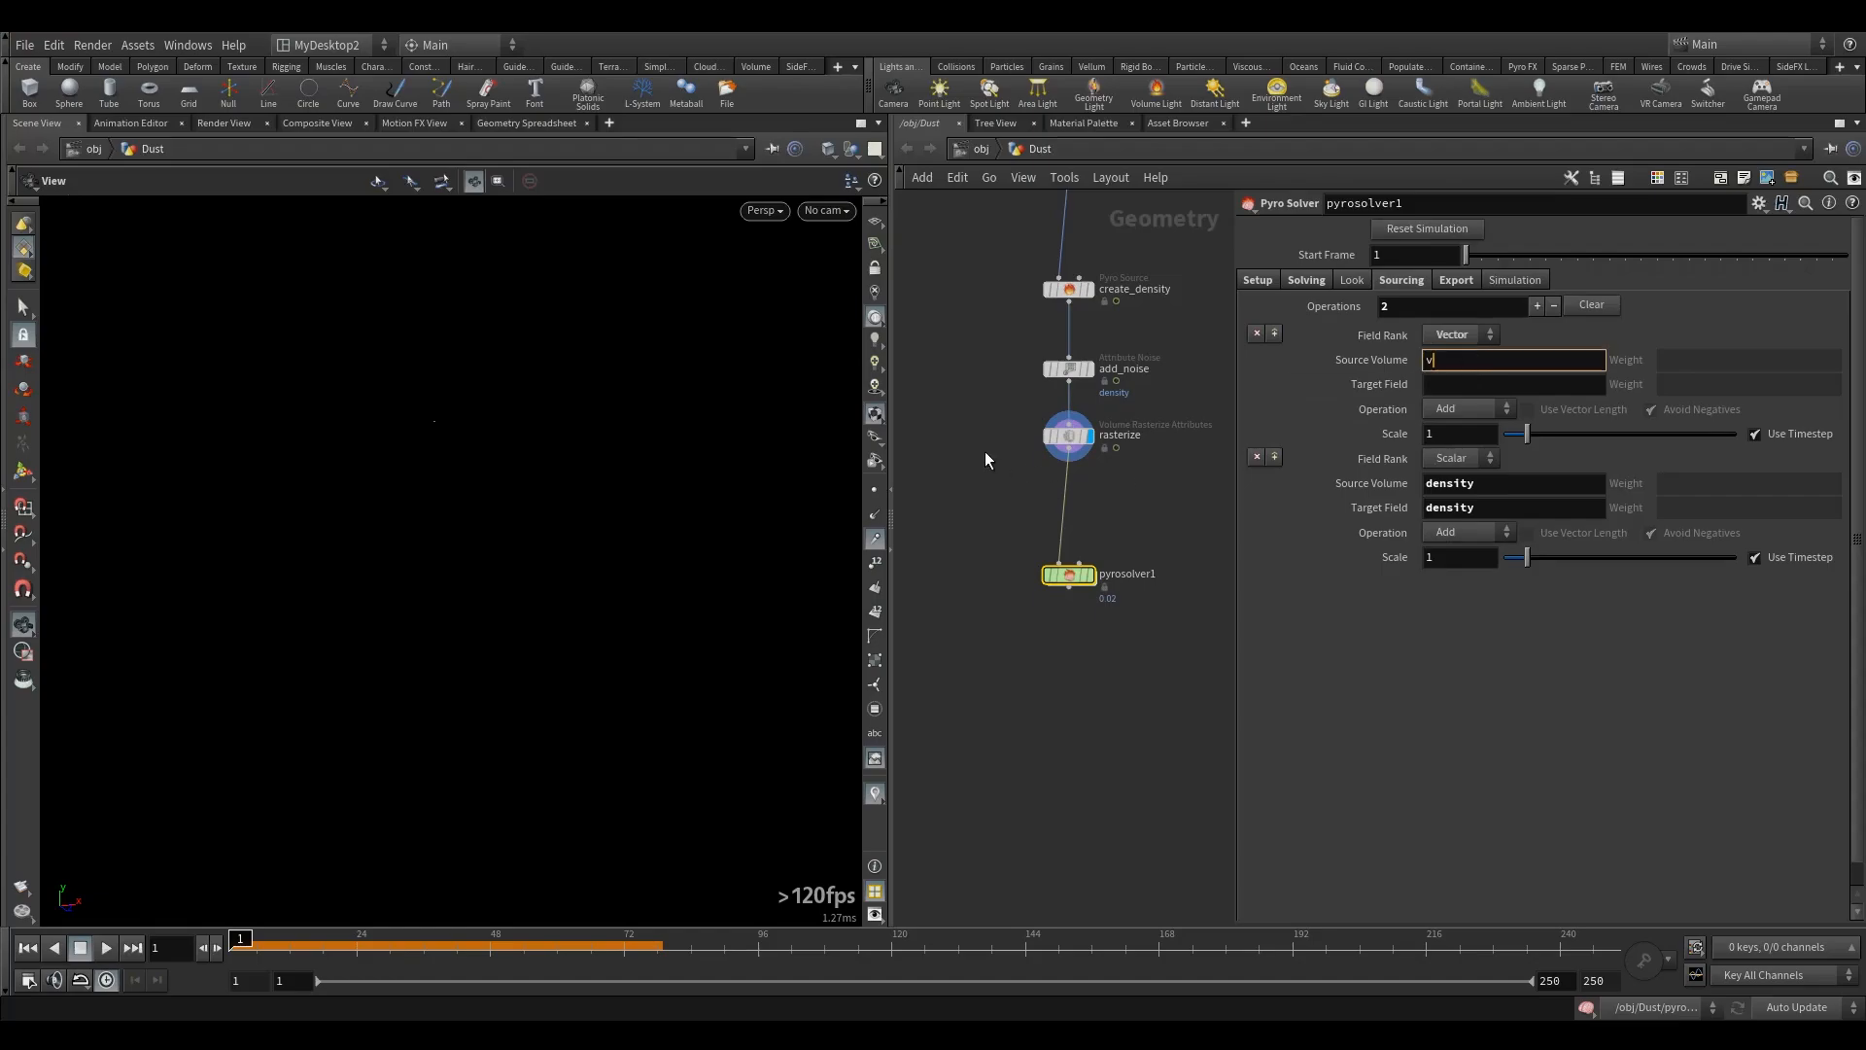
# - Check the rasterize node's velocity attribute name and set the vector operation's target field to vel in the pyro solver
pyautogui.moveTo(1001, 459); pyautogui.dragTo(1118, 423)
pyautogui.doubleClick(1609, 275)
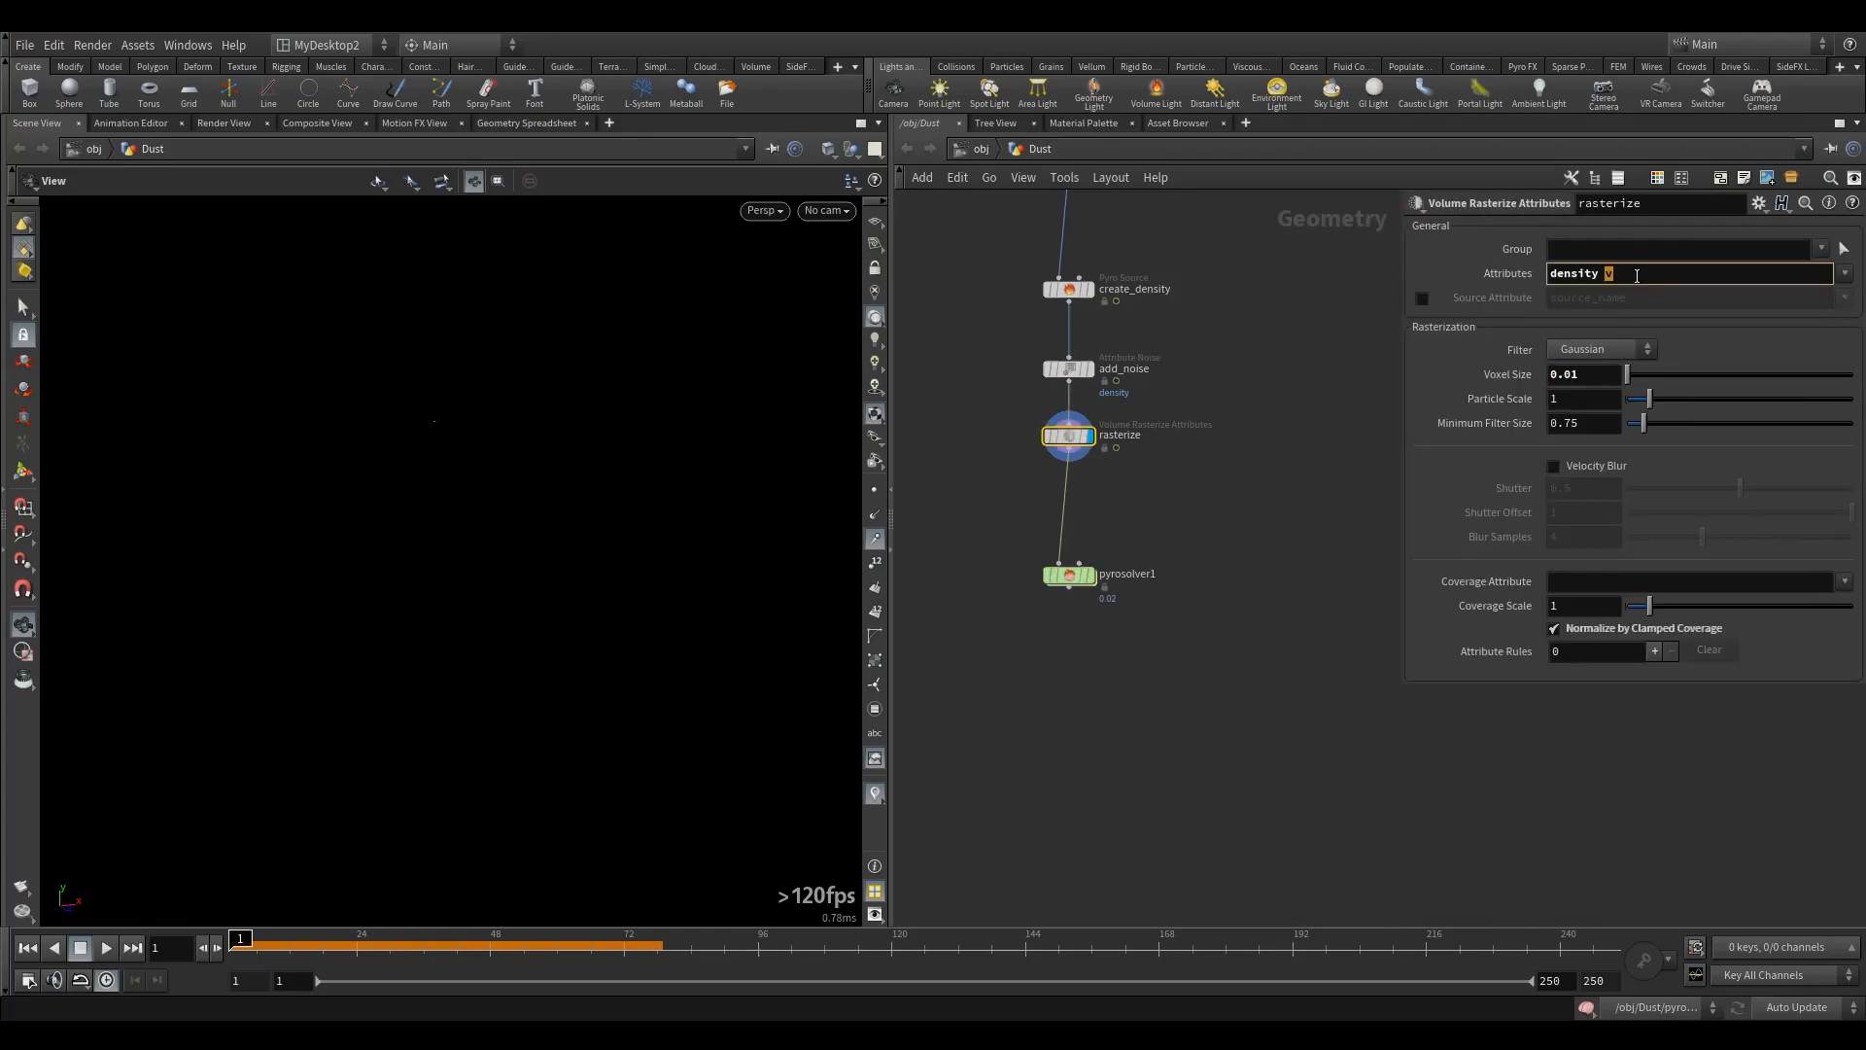
pyautogui.click(1108, 572)
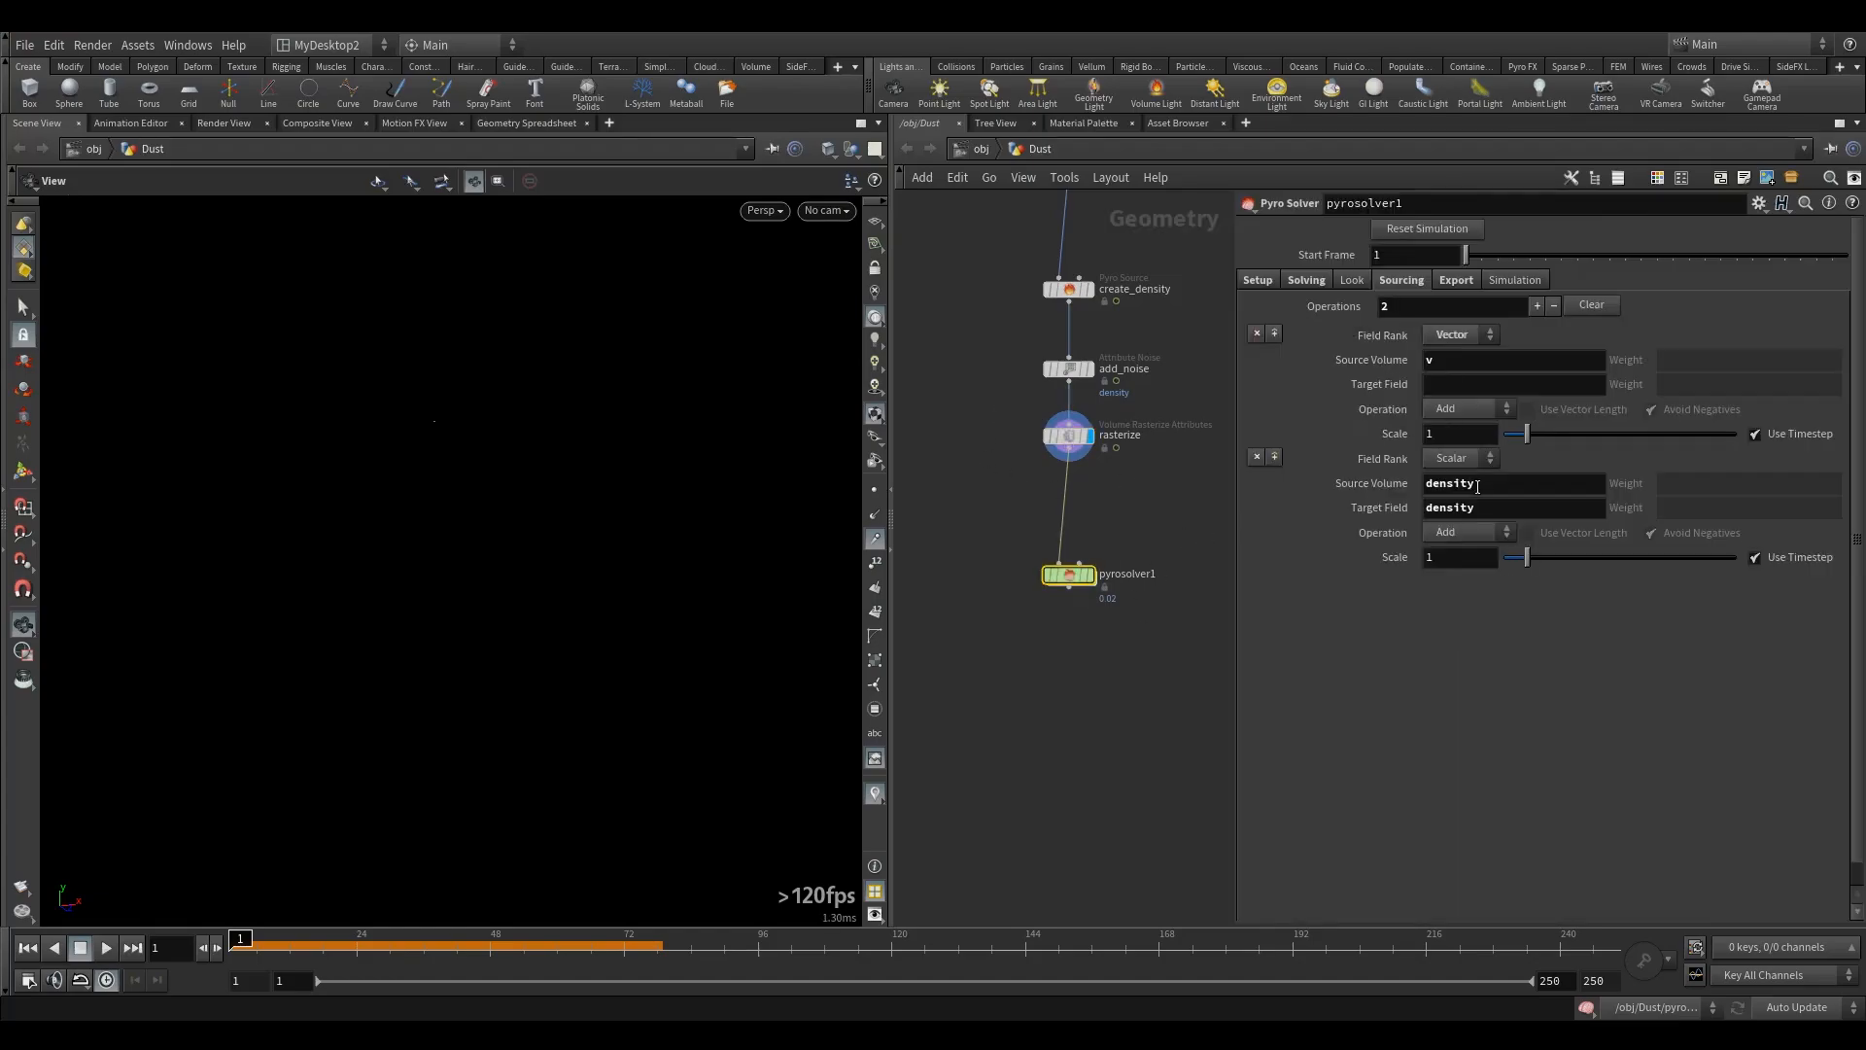
pyautogui.click(1440, 386)
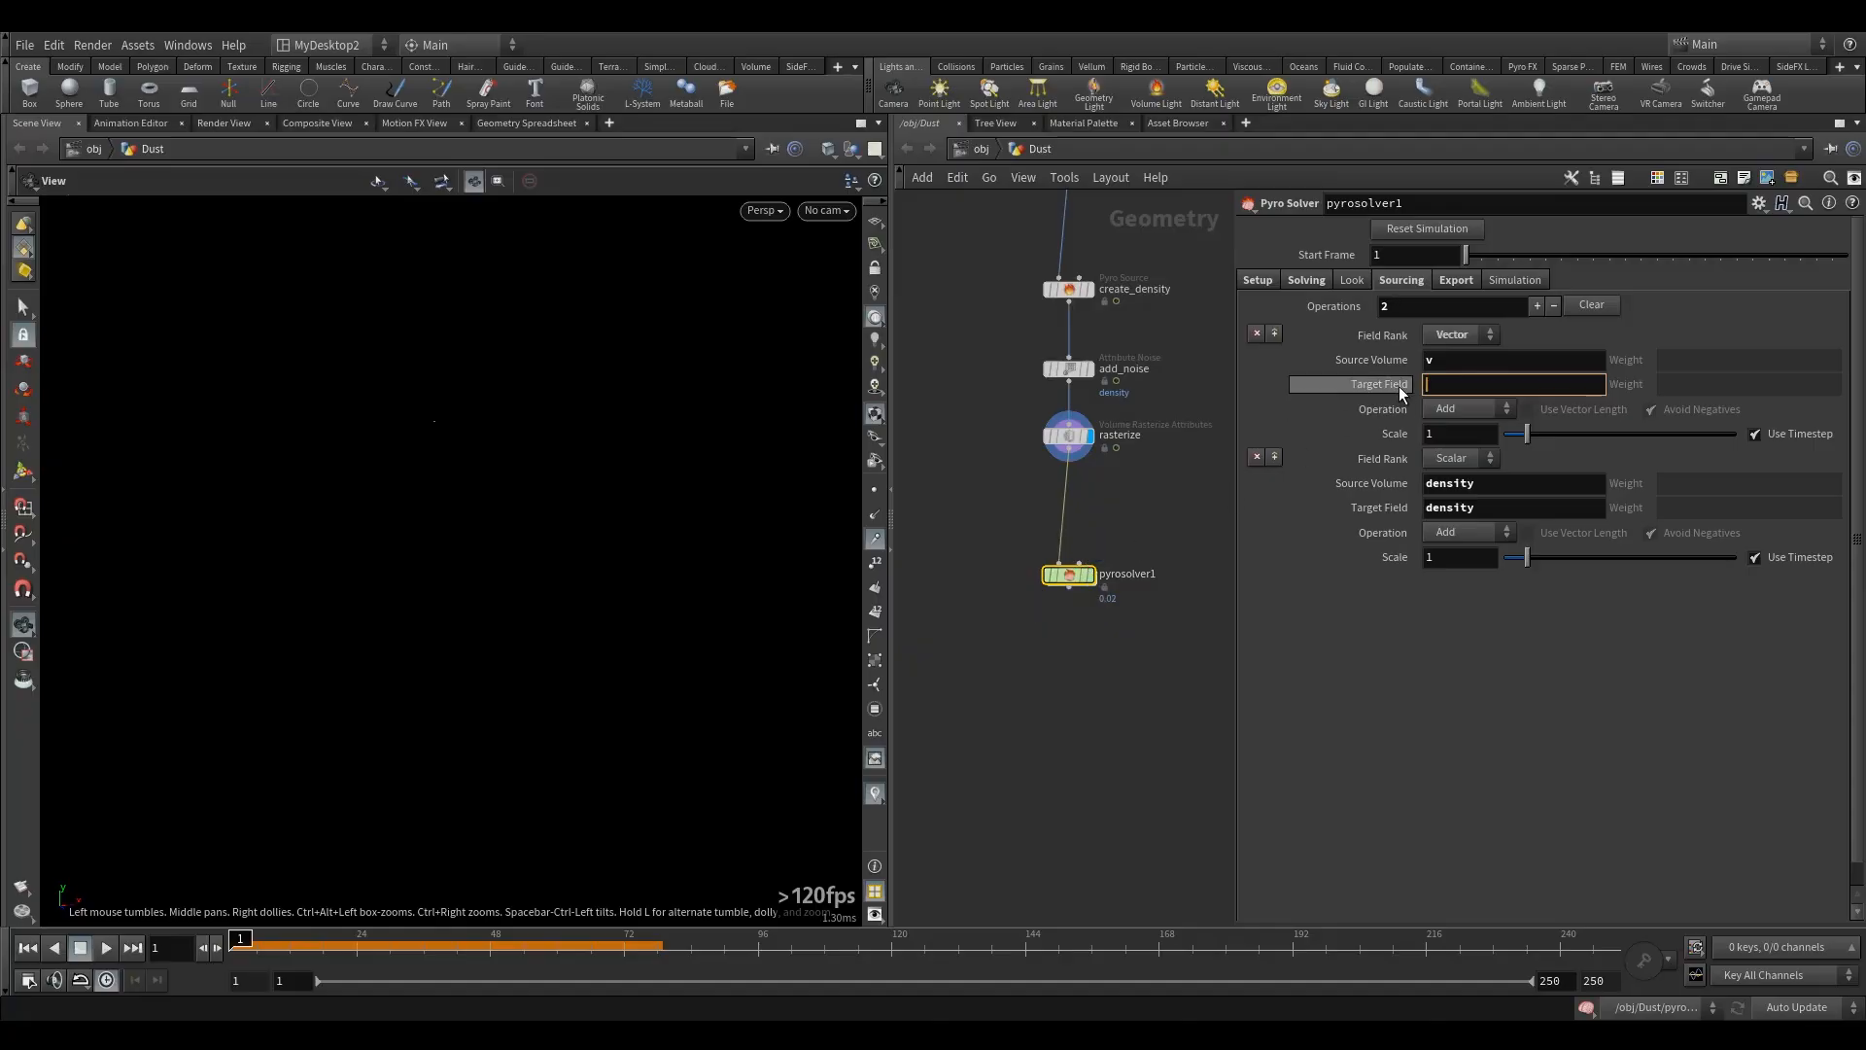
pyautogui.write('l')
pyautogui.press('Return')
pyautogui.click(1500, 390)
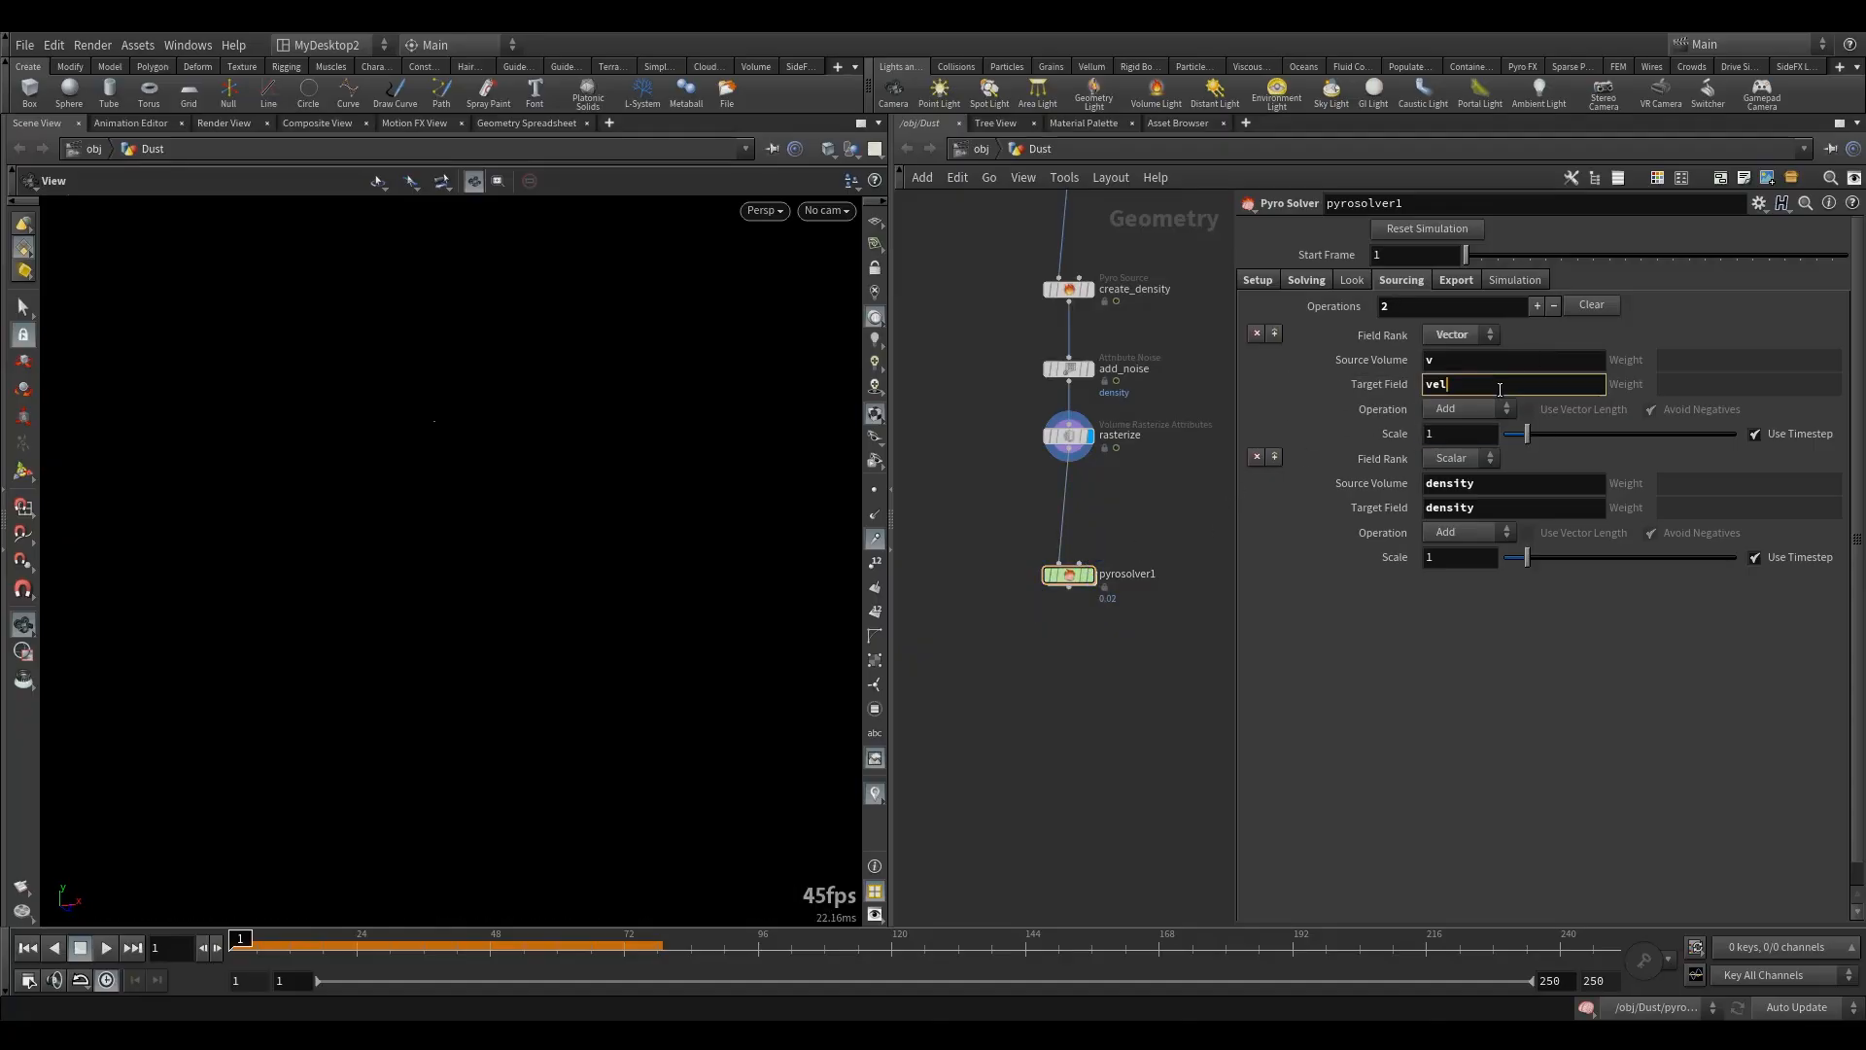
# - Display the pyro solver's output and run the simulation from frame 1 to about frame 74
pyautogui.moveTo(1067, 580); pyautogui.dragTo(1067, 602)
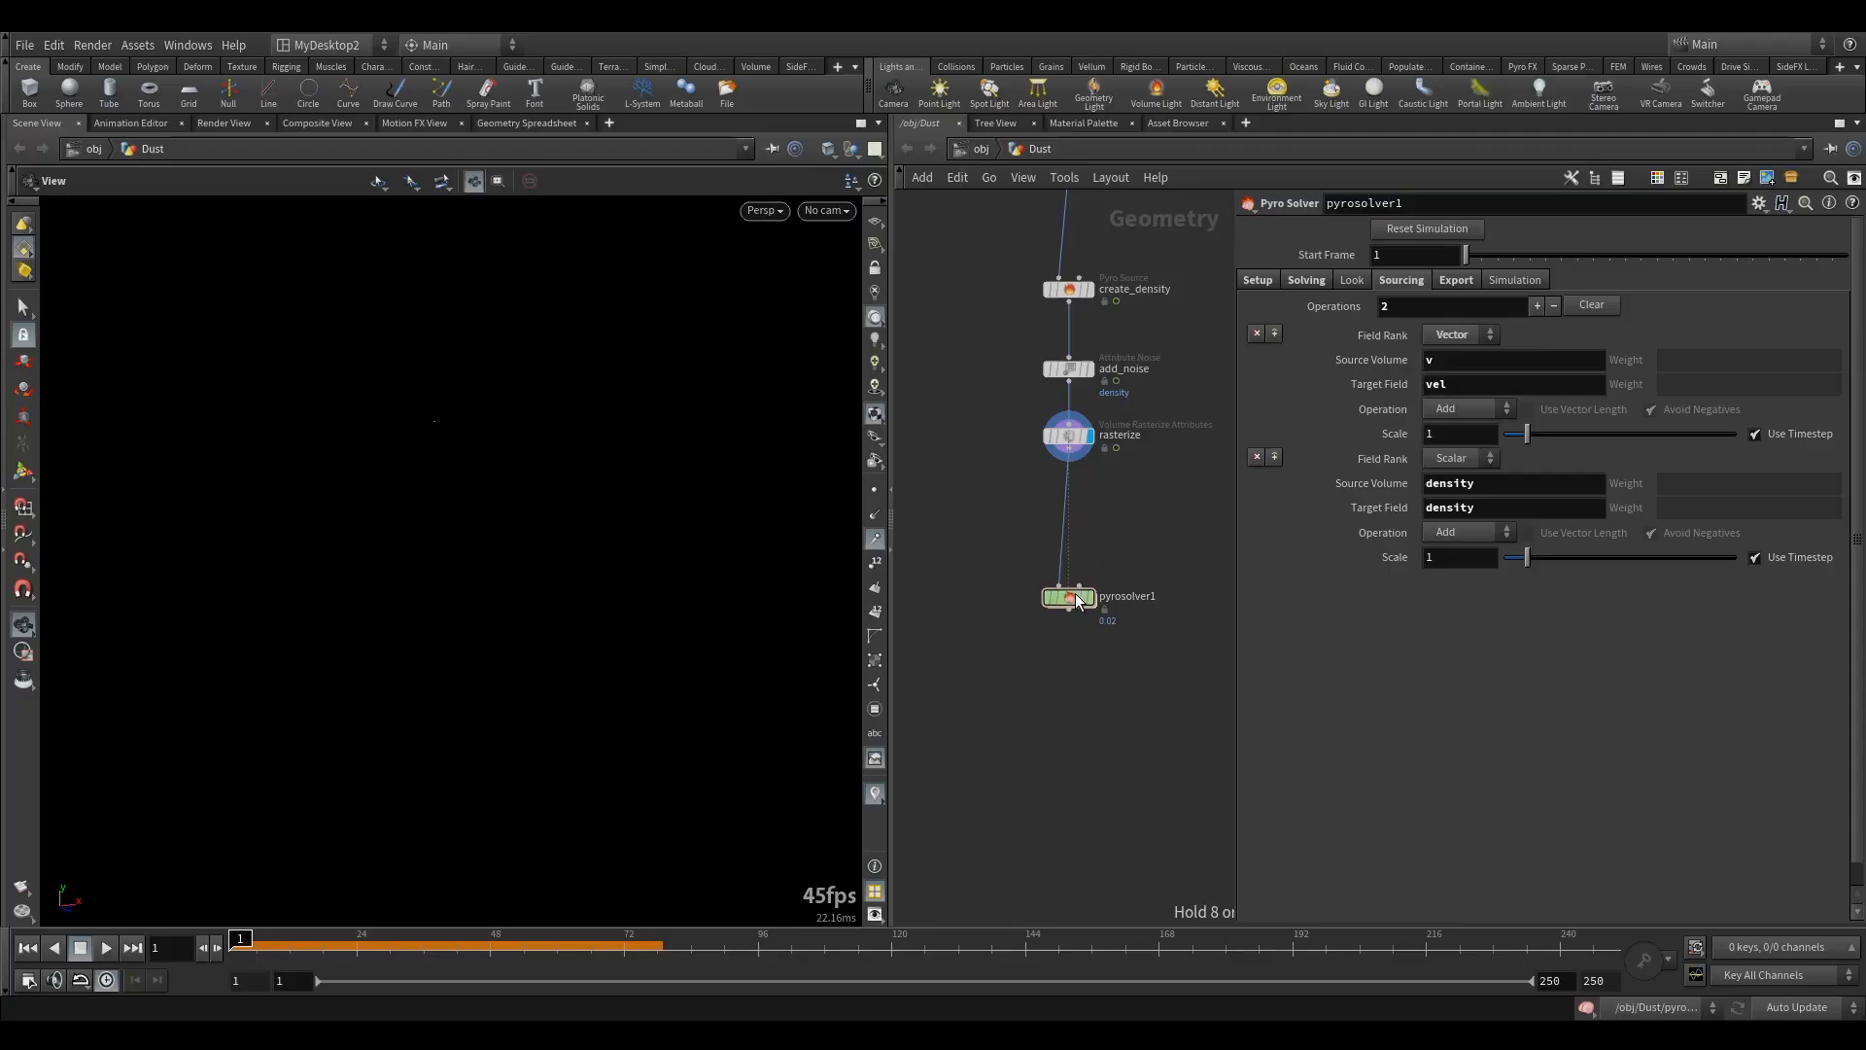
pyautogui.click(1104, 566)
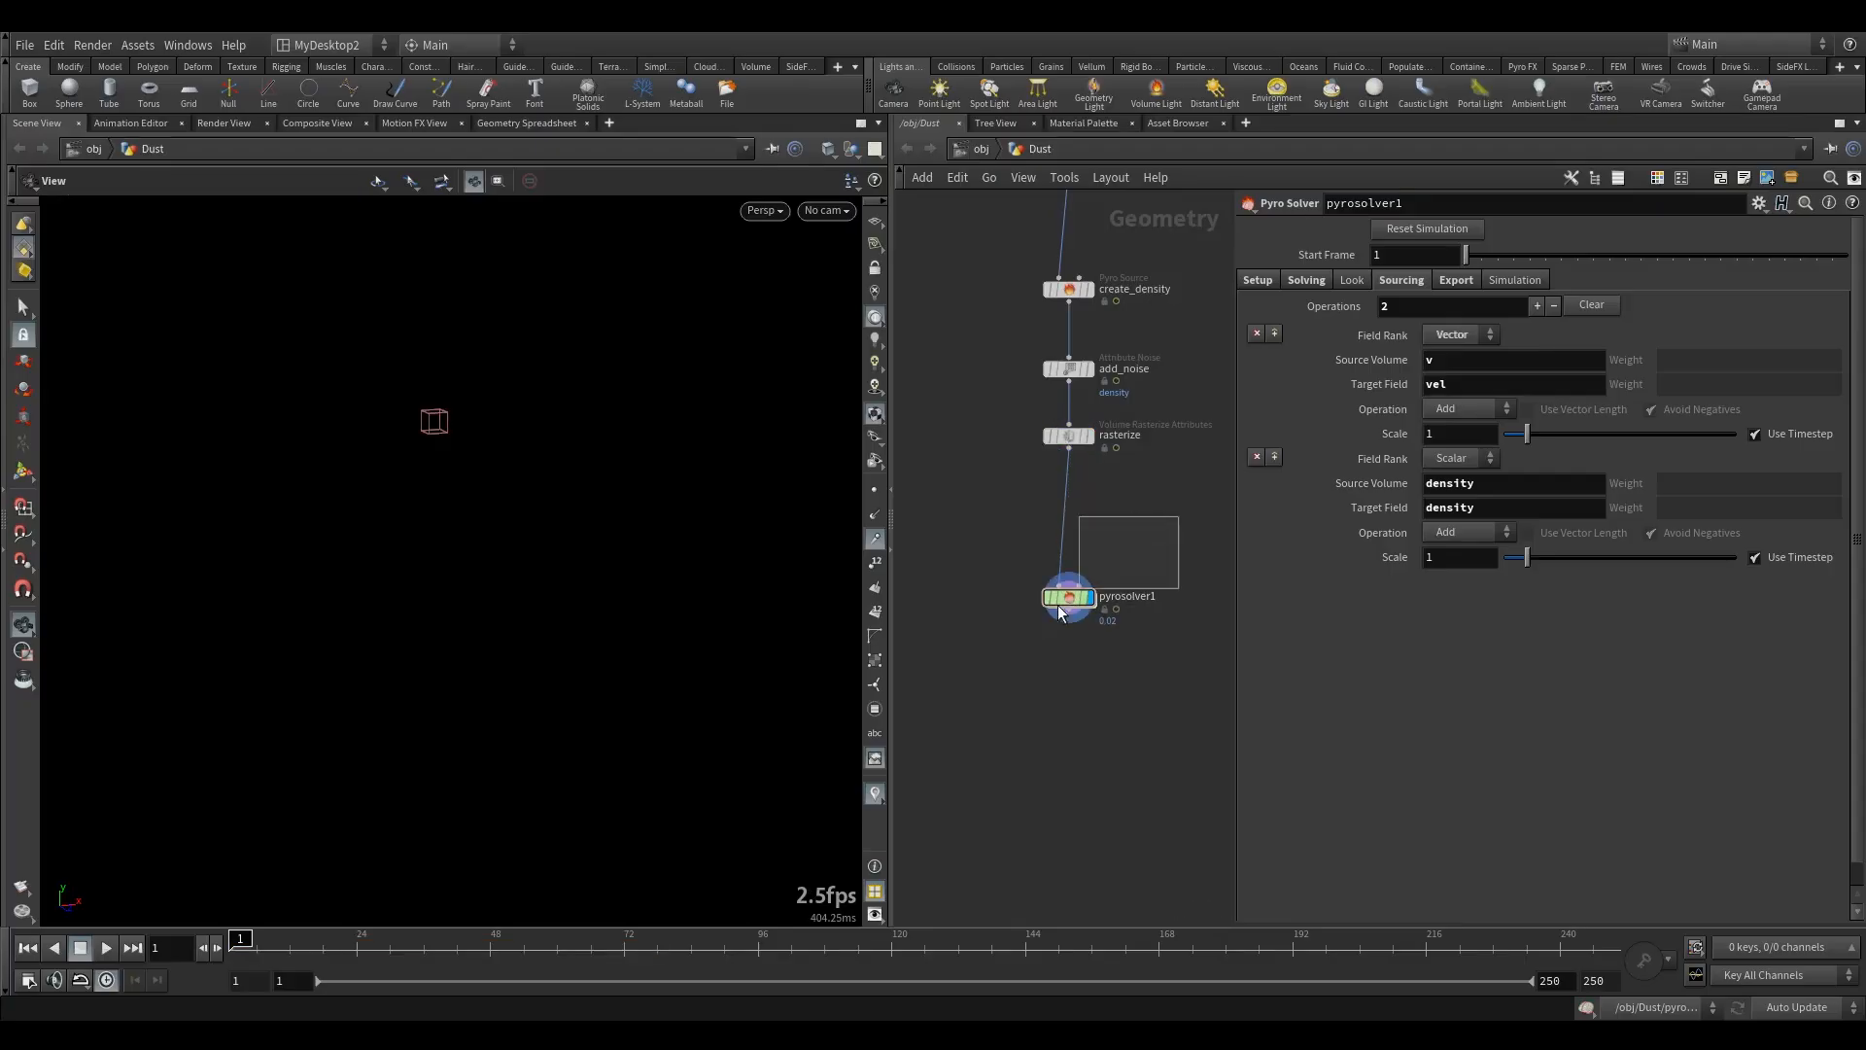
pyautogui.click(106, 947)
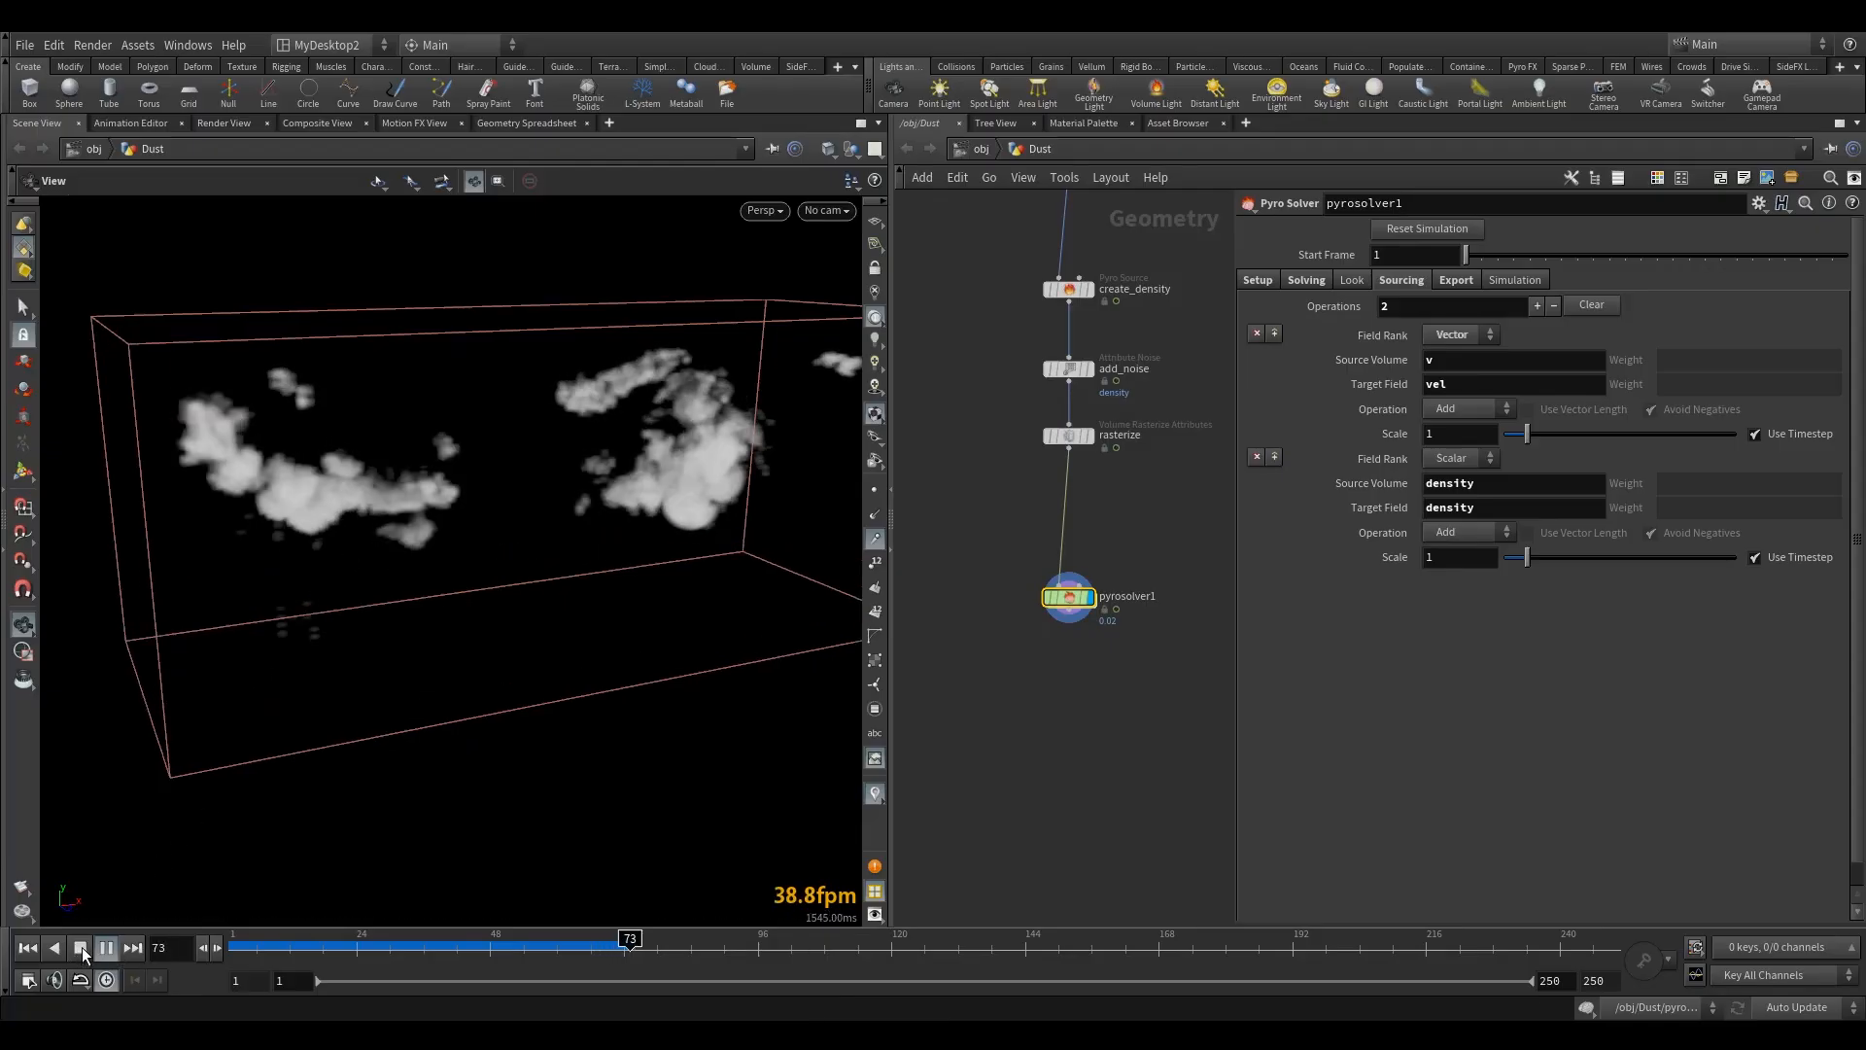
pyautogui.click(81, 950)
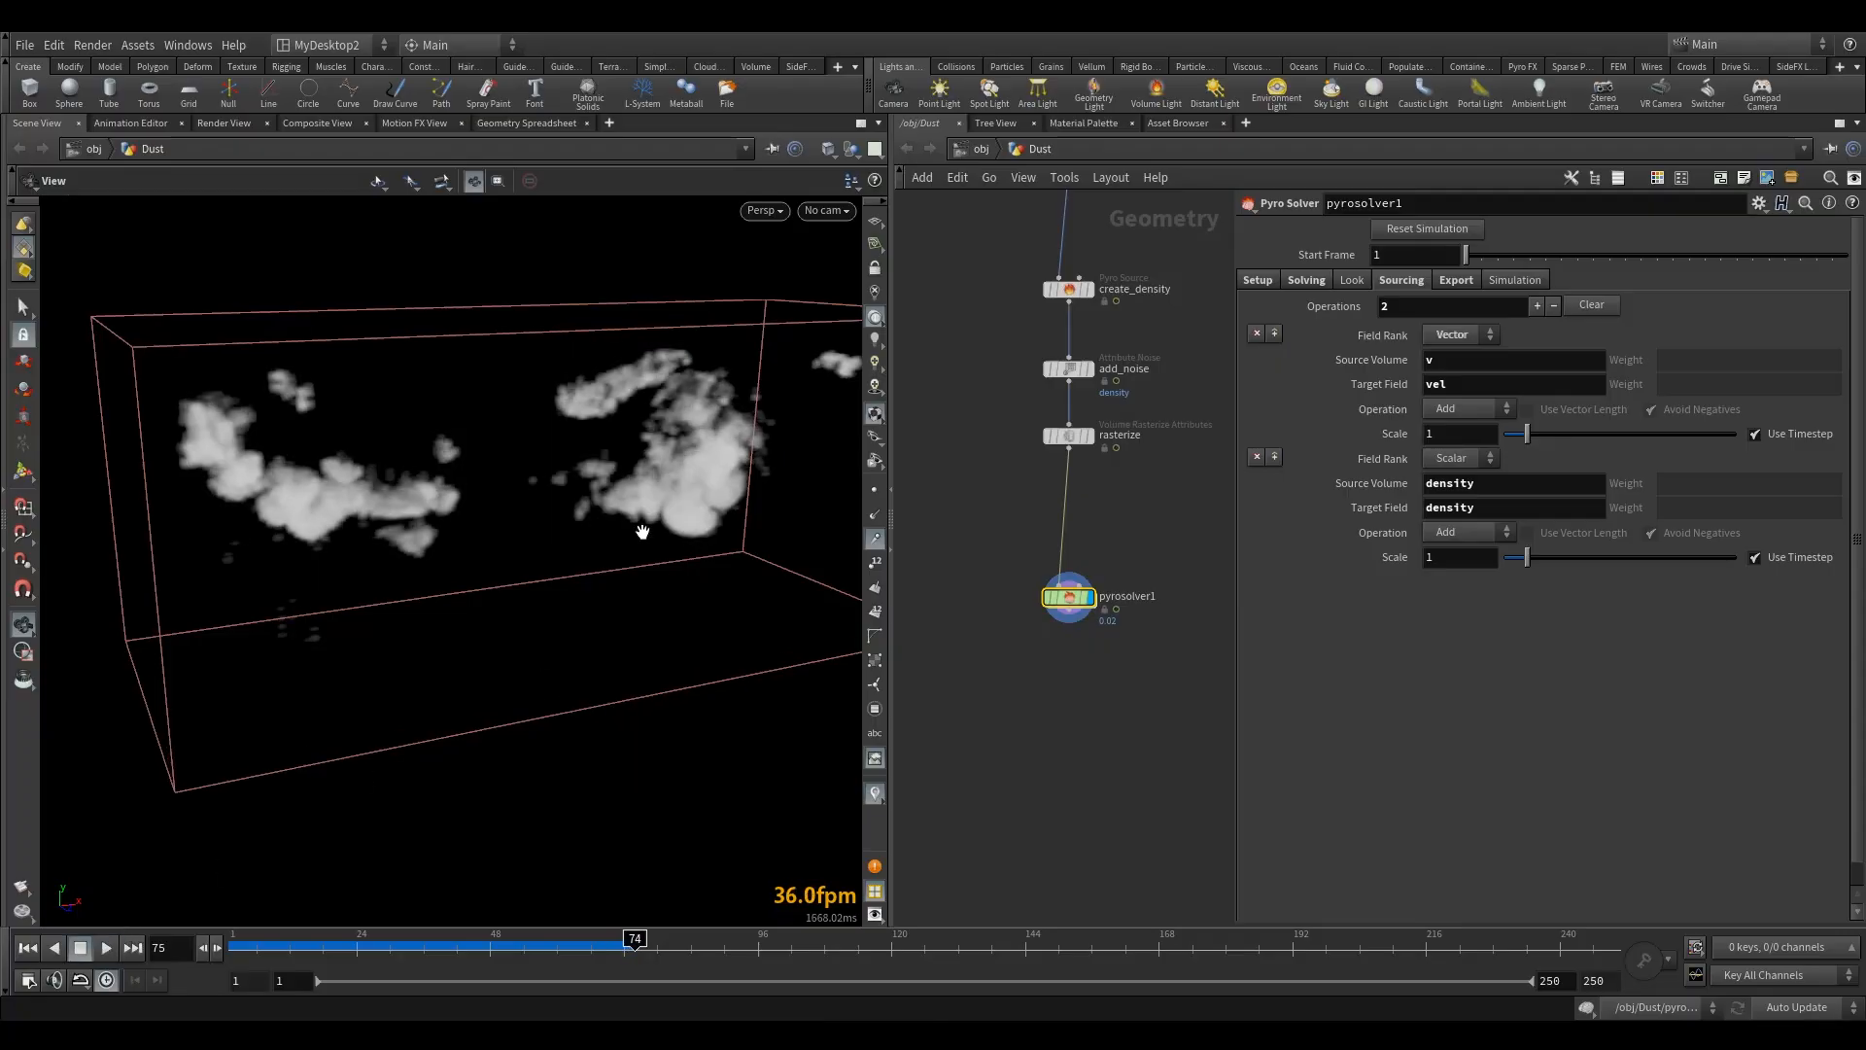
# - Rewind to frame 1 and replay the cached dust simulation up to frame 75 from another angle
pyautogui.moveTo(620, 539); pyautogui.dragTo(635, 543)
pyautogui.moveTo(377, 944); pyautogui.dragTo(224, 944)
pyautogui.click(105, 947)
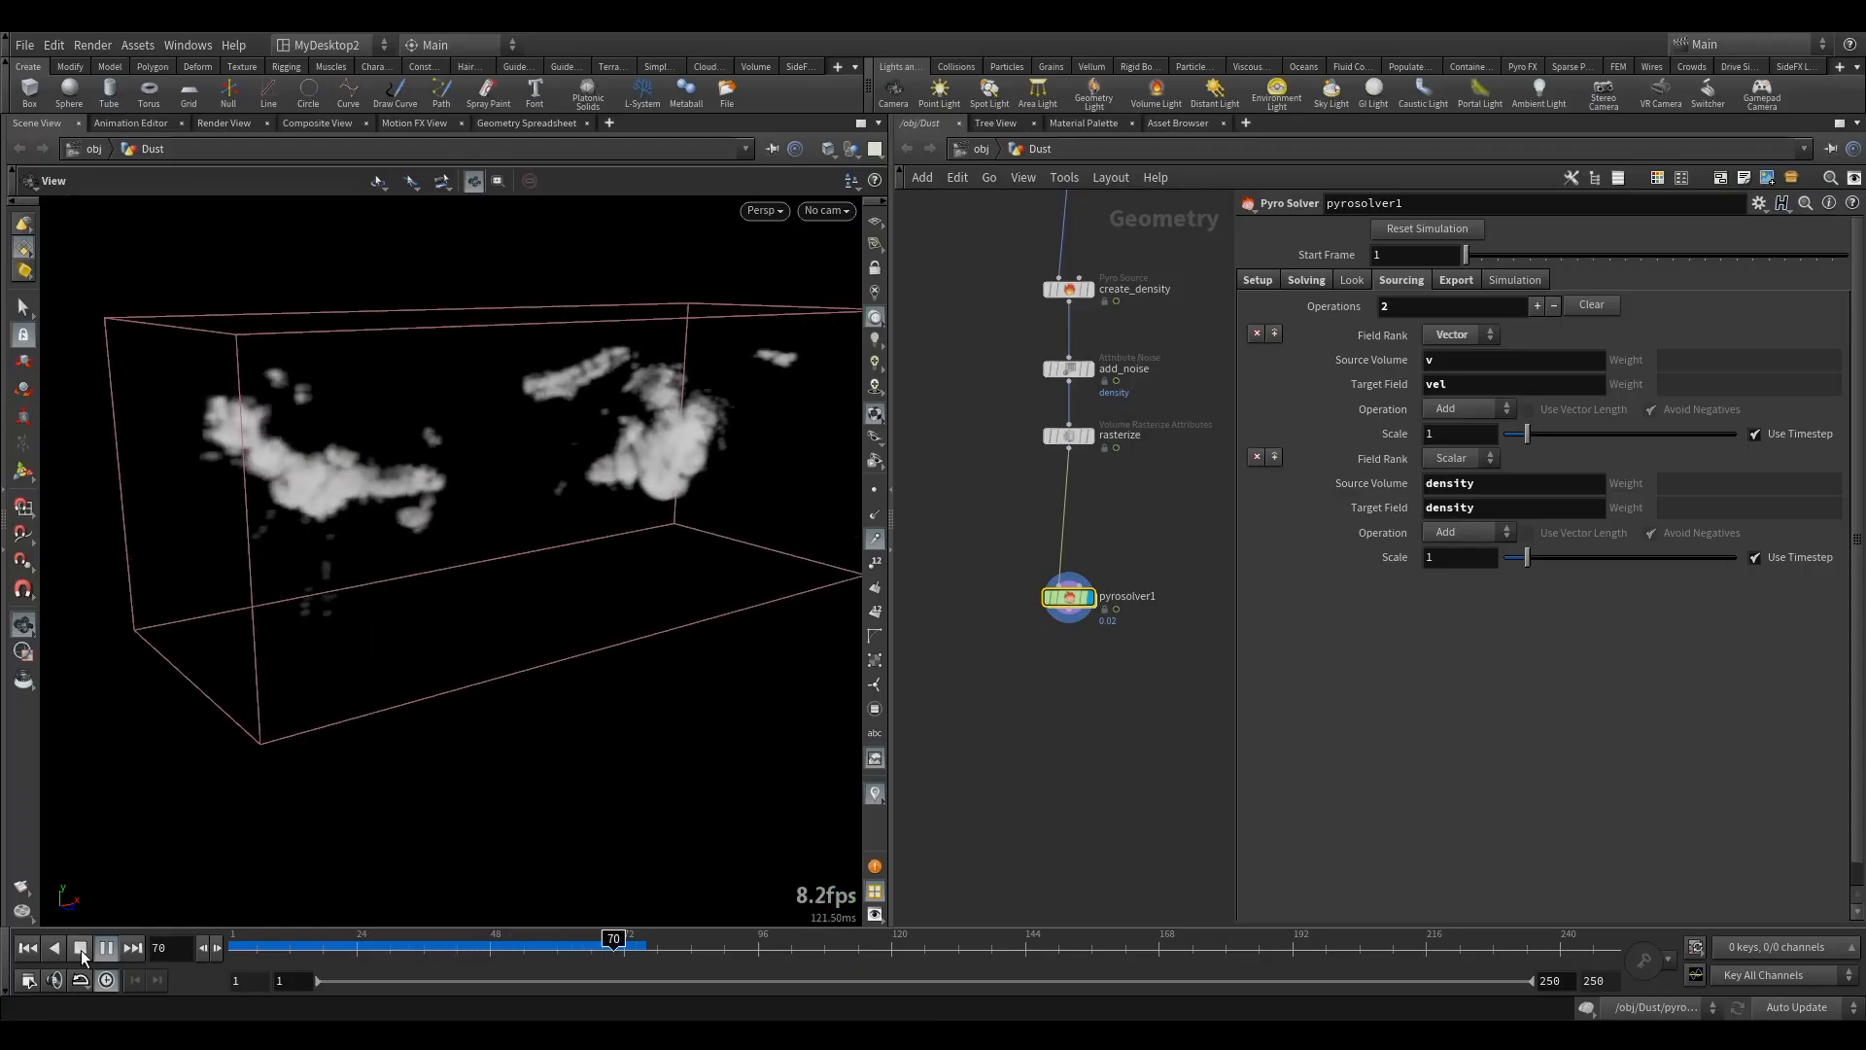
pyautogui.click(82, 952)
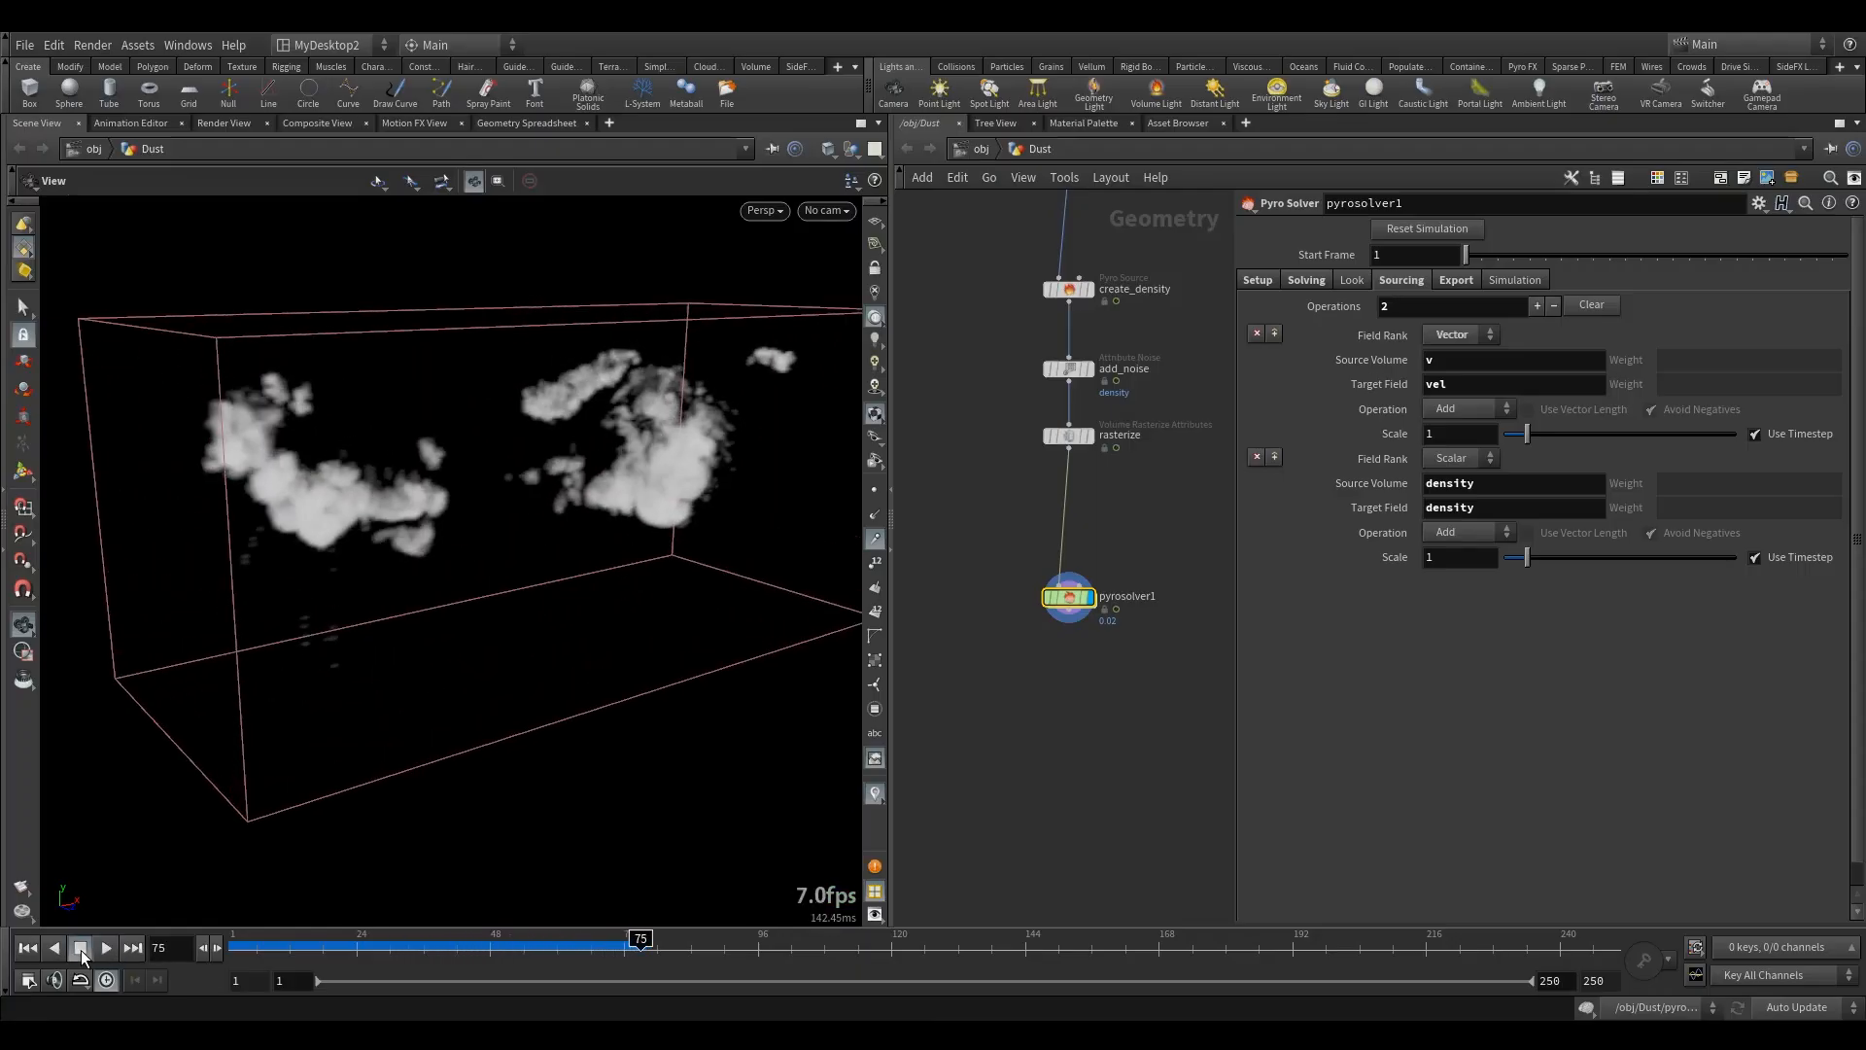
# - Scrub through the cached dust simulation while viewing it from another angle, stopping at frame 22
pyautogui.moveTo(462, 942); pyautogui.dragTo(611, 935)
pyautogui.moveTo(620, 529); pyautogui.dragTo(532, 709)
pyautogui.moveTo(427, 951); pyautogui.dragTo(346, 945)
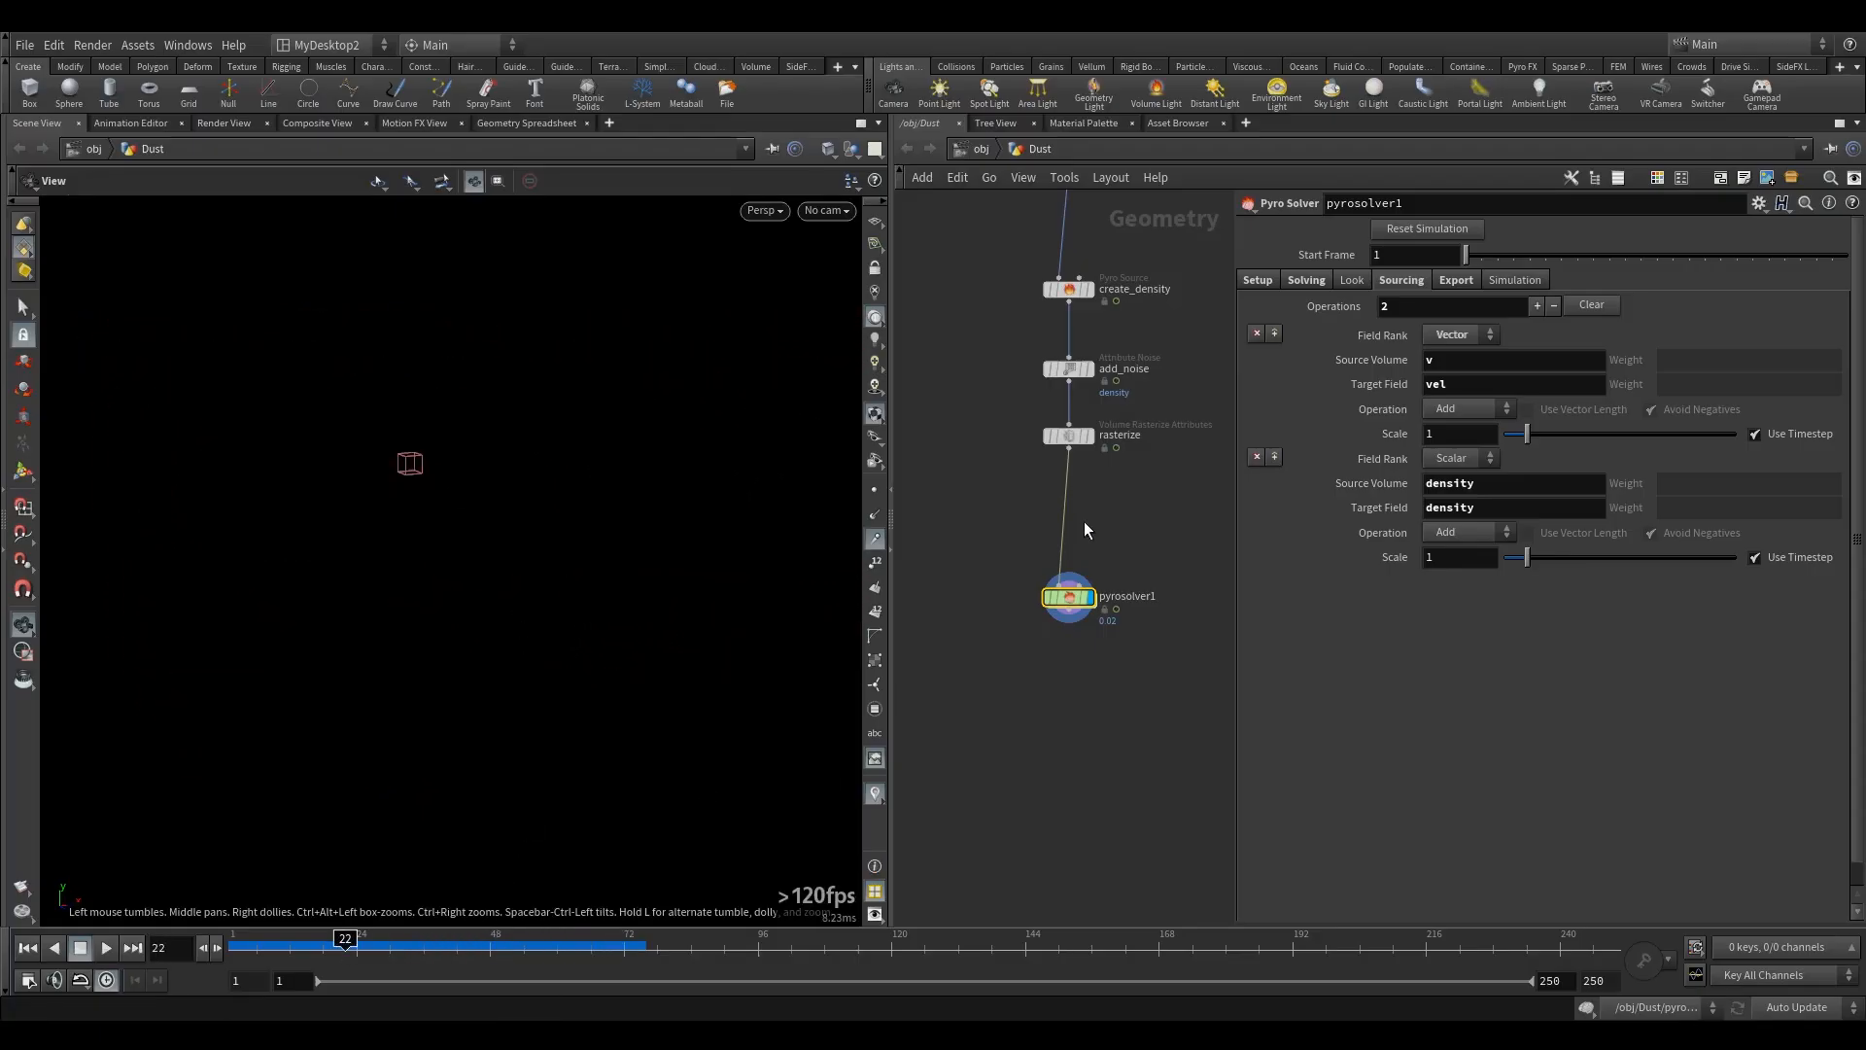
# - Space out the pyro solver, rasterize and add_noise nodes to leave a gap between add_noise and rasterize
pyautogui.moveTo(1010, 496); pyautogui.dragTo(988, 485, button='middle')
pyautogui.moveTo(1047, 586); pyautogui.dragTo(1046, 646)
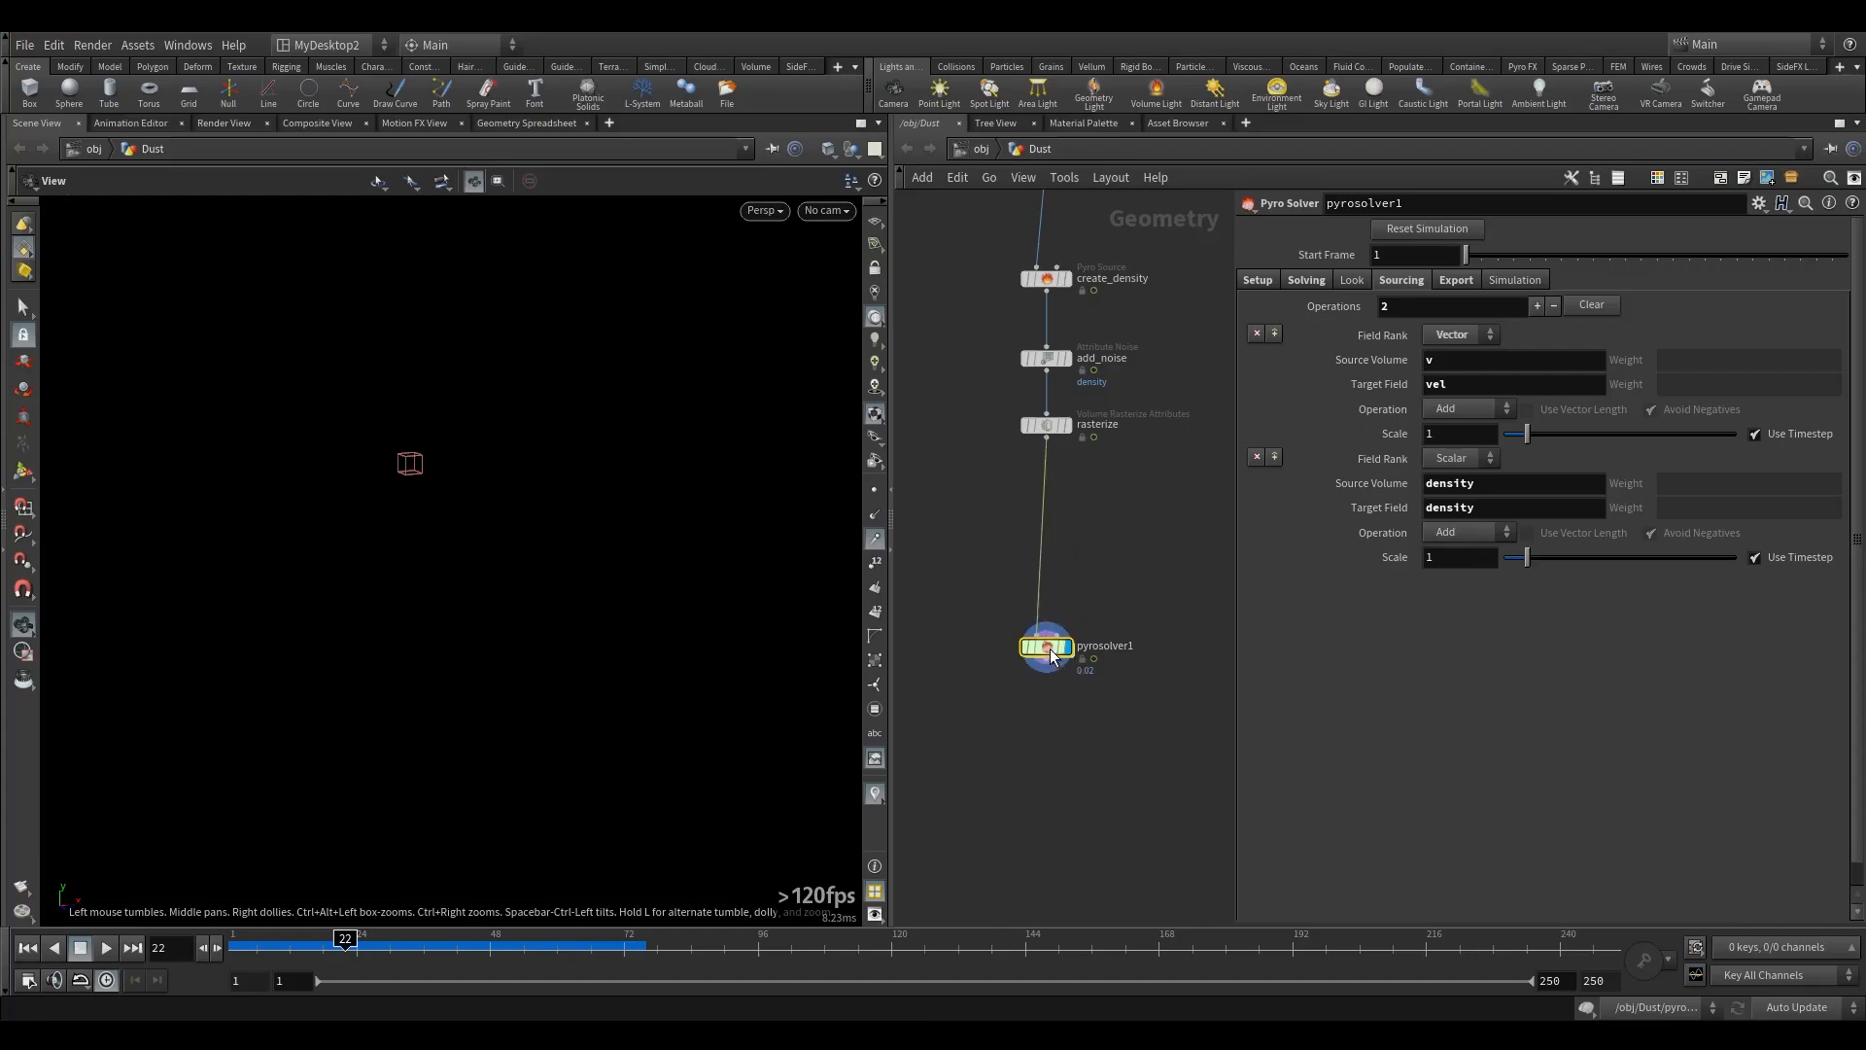
pyautogui.moveTo(1044, 426); pyautogui.dragTo(1042, 521)
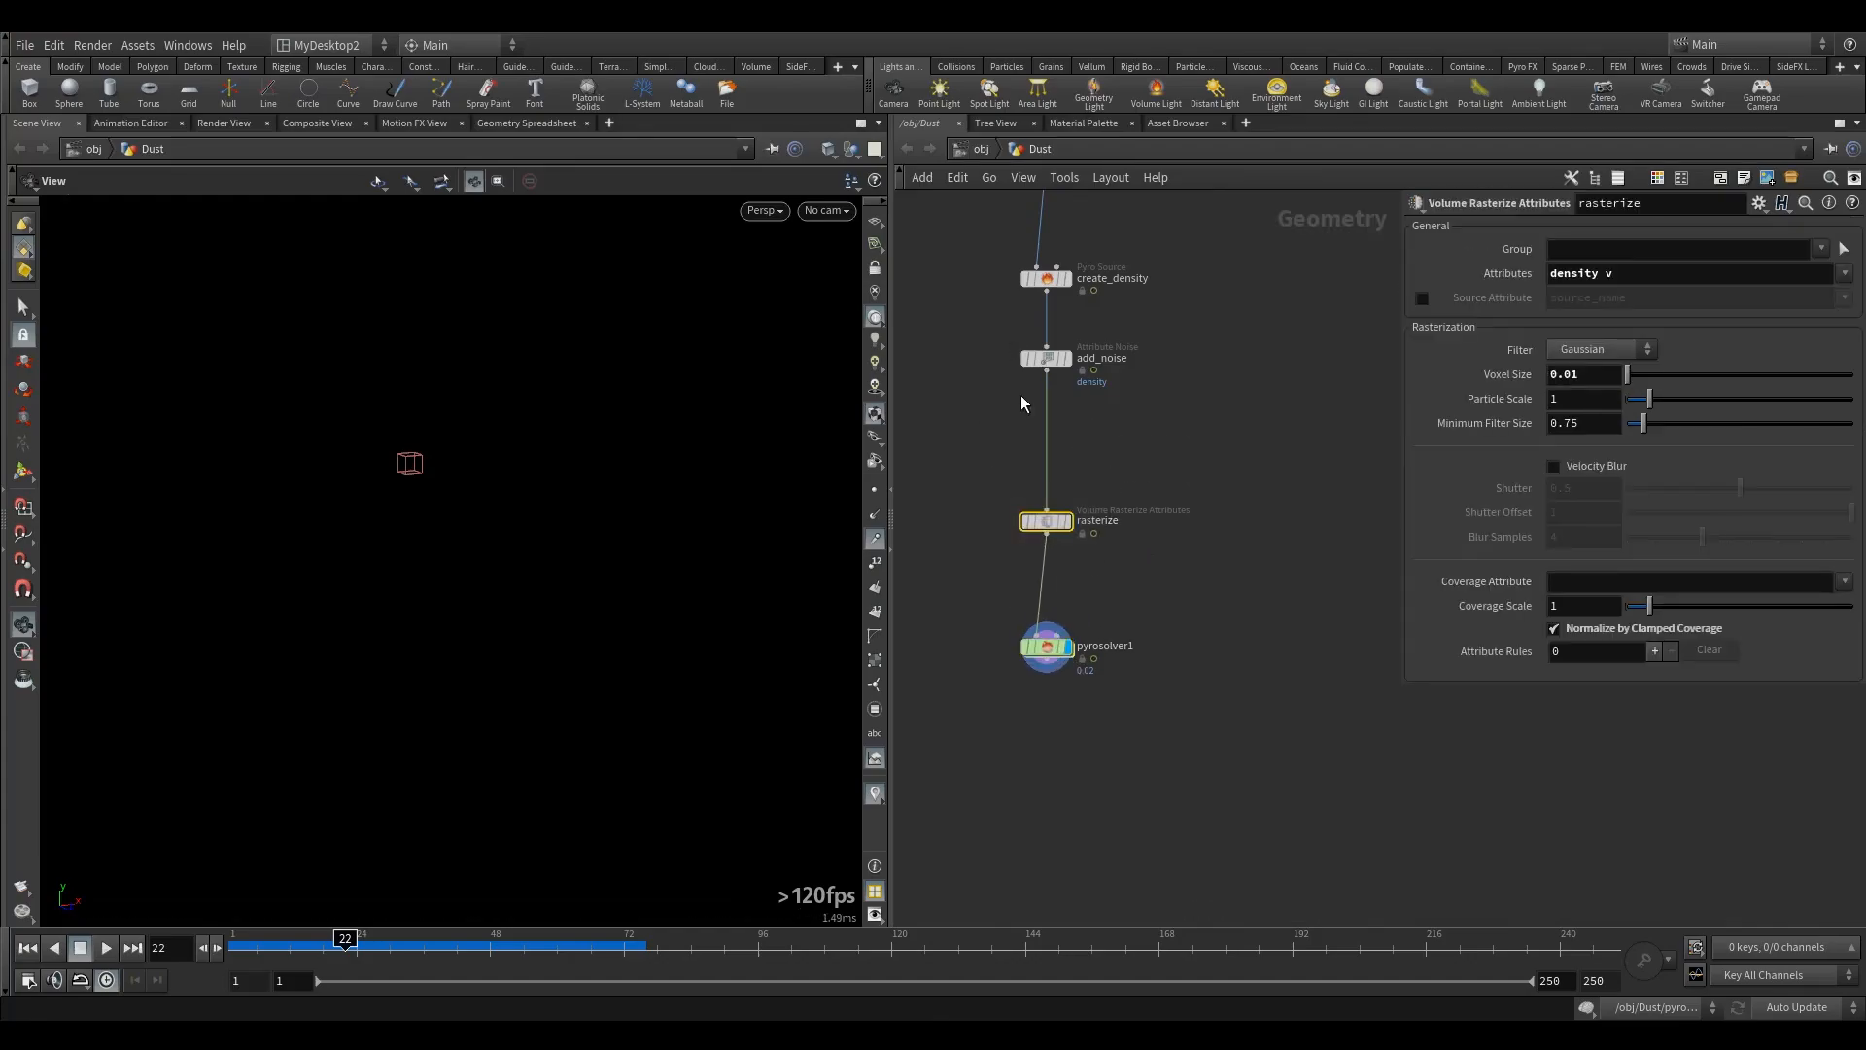
pyautogui.click(1071, 357)
pyautogui.moveTo(1046, 358); pyautogui.dragTo(1040, 340)
pyautogui.moveTo(976, 416); pyautogui.dragTo(1008, 431, button='middle')
# - Insert a Point Velocity node between add_noise and rasterize and display its output
pyautogui.scroll(1, 1015, 452)
pyautogui.press('Tab')
pyautogui.write('point')
pyautogui.moveTo(1076, 340)
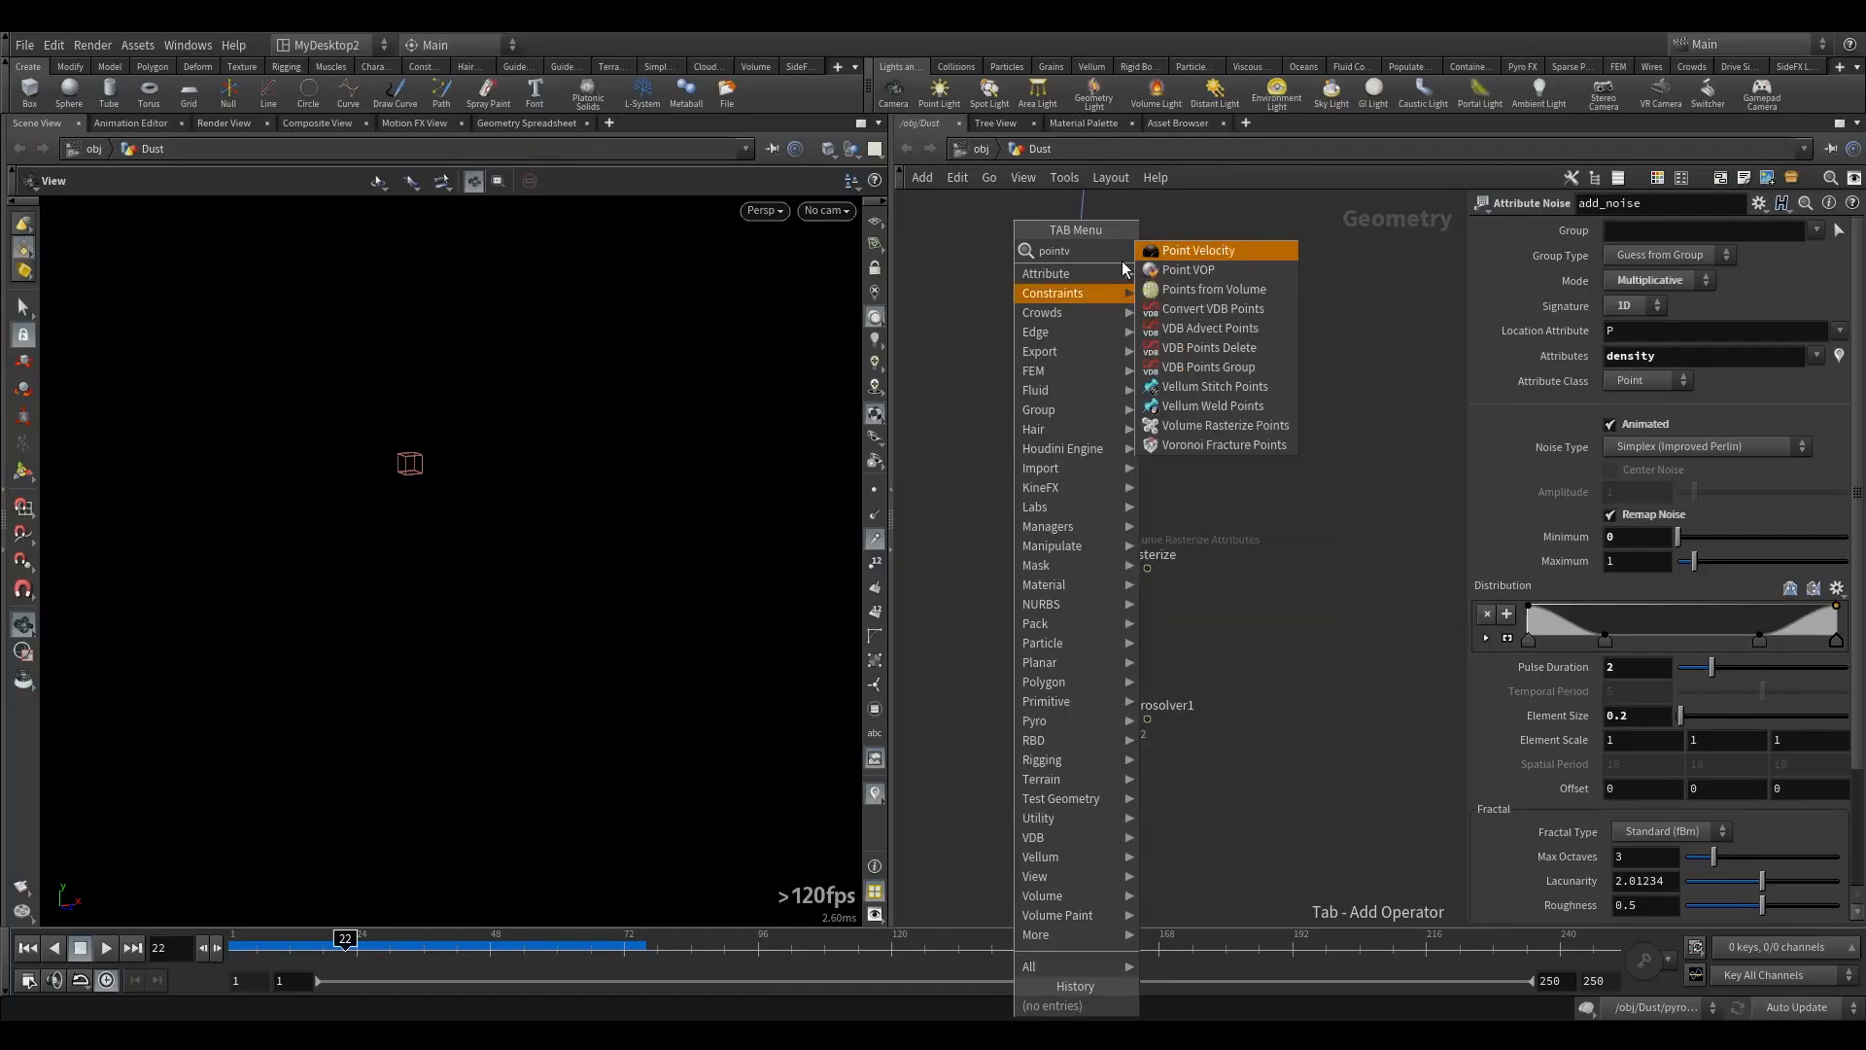
pyautogui.click(1206, 248)
pyautogui.click(1092, 438)
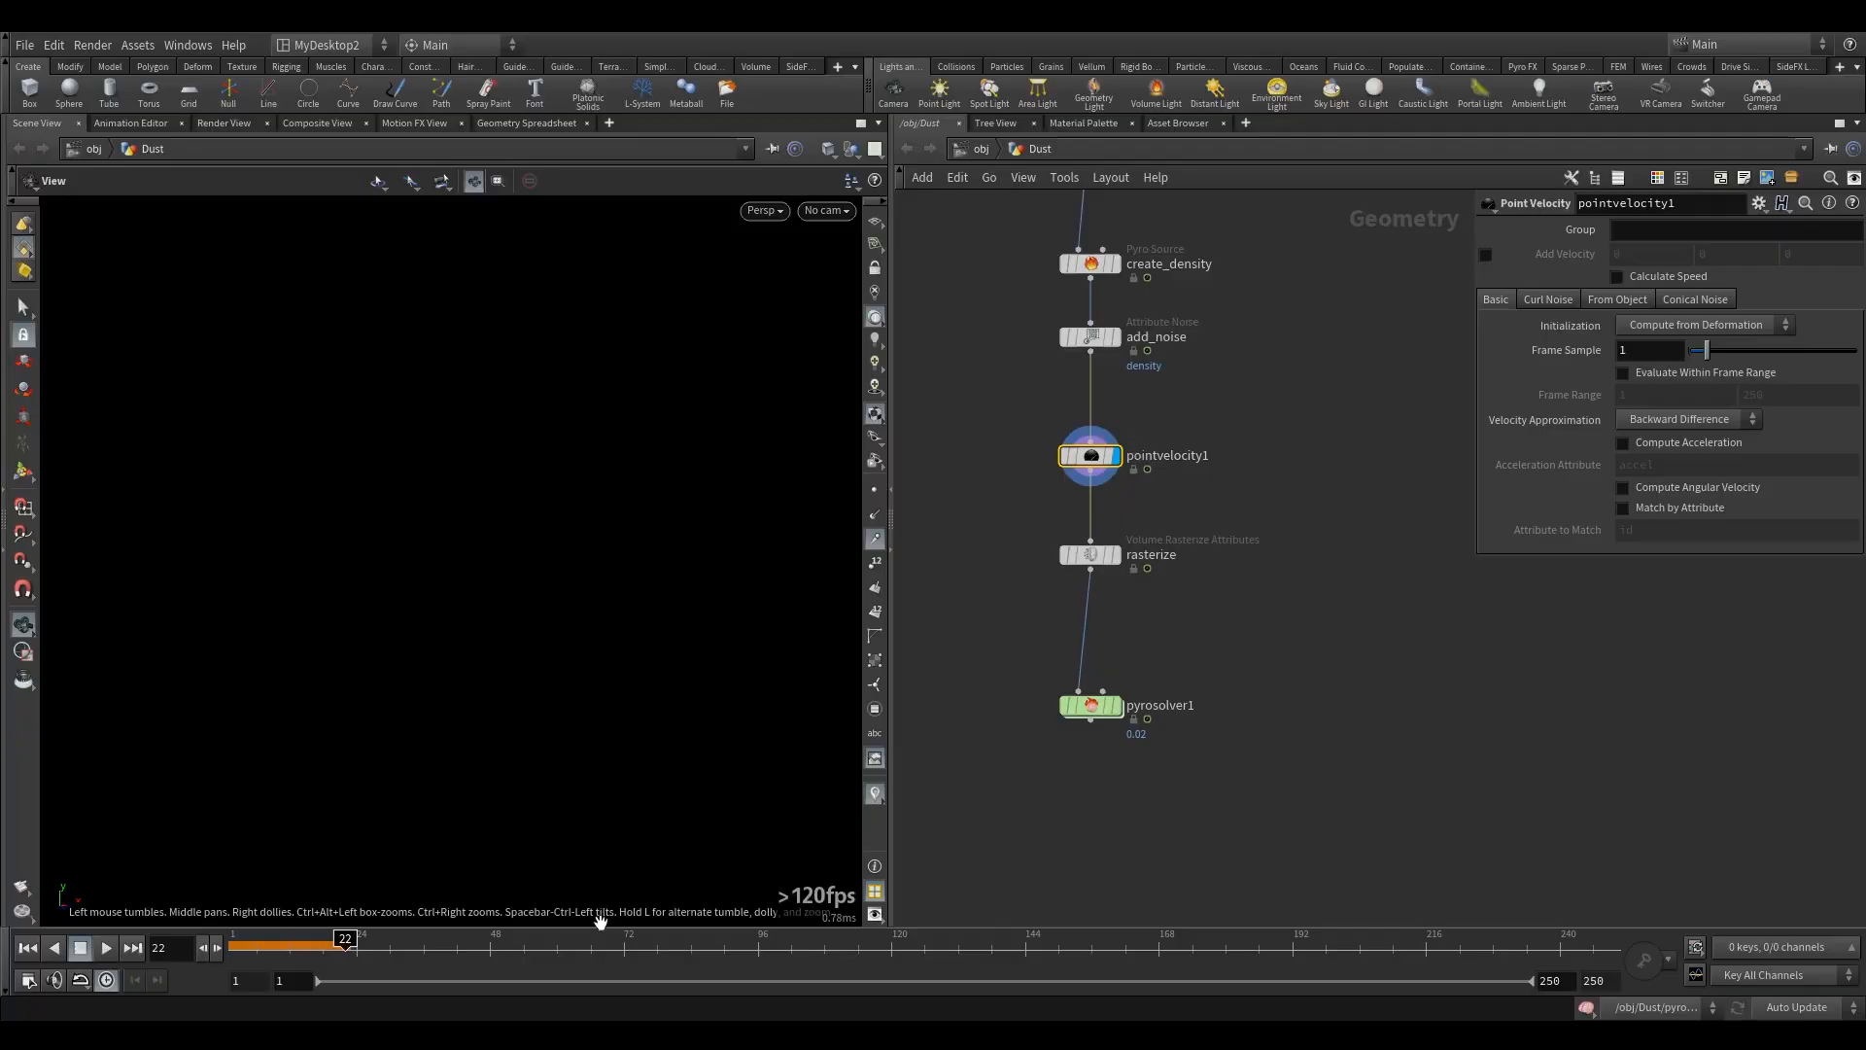
# - Scrub to frame 199 and examine the velocity trails computed on the debris points
pyautogui.click(725, 933)
pyautogui.moveTo(562, 526); pyautogui.dragTo(563, 546)
pyautogui.moveTo(387, 567); pyautogui.dragTo(554, 542, button='right')
pyautogui.click(771, 940)
pyautogui.moveTo(829, 940); pyautogui.dragTo(1046, 943)
pyautogui.moveTo(525, 662); pyautogui.dragTo(440, 573)
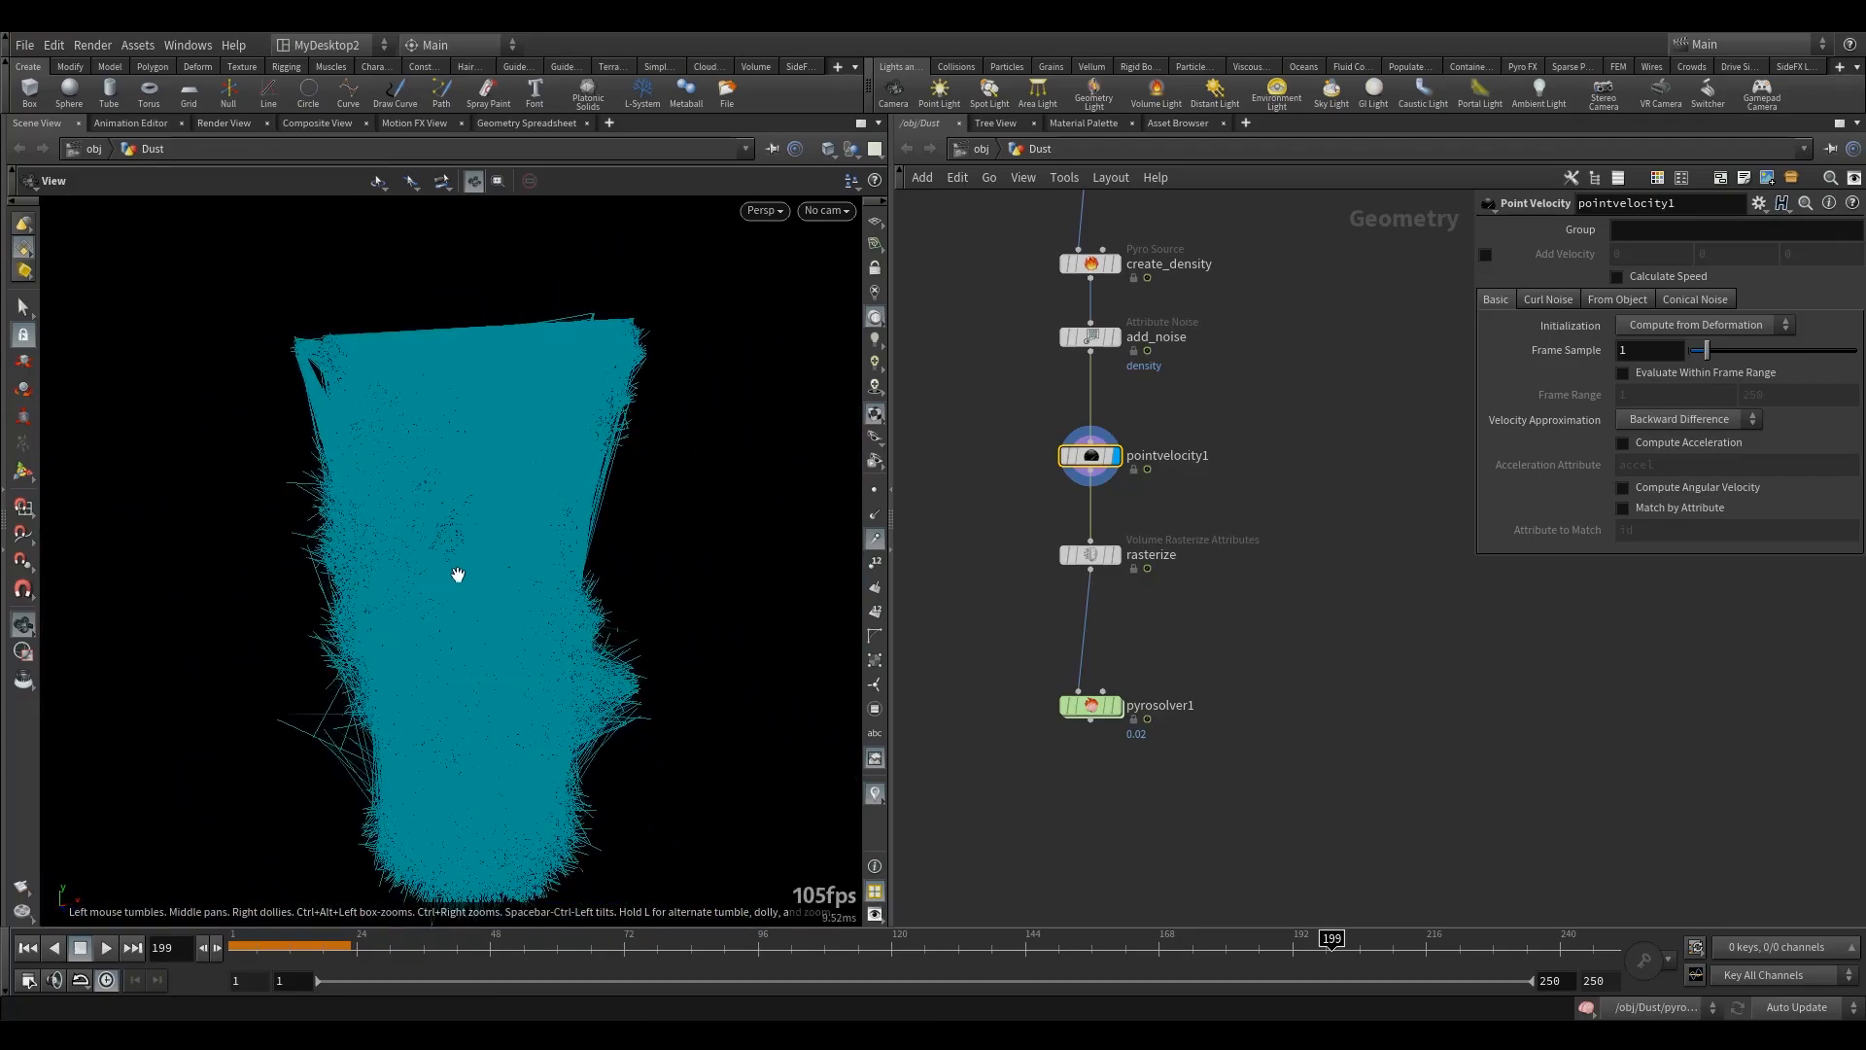
# - Bypass the Point Velocity node and re-enable it to compare incoming and computed velocities
pyautogui.click(1054, 423)
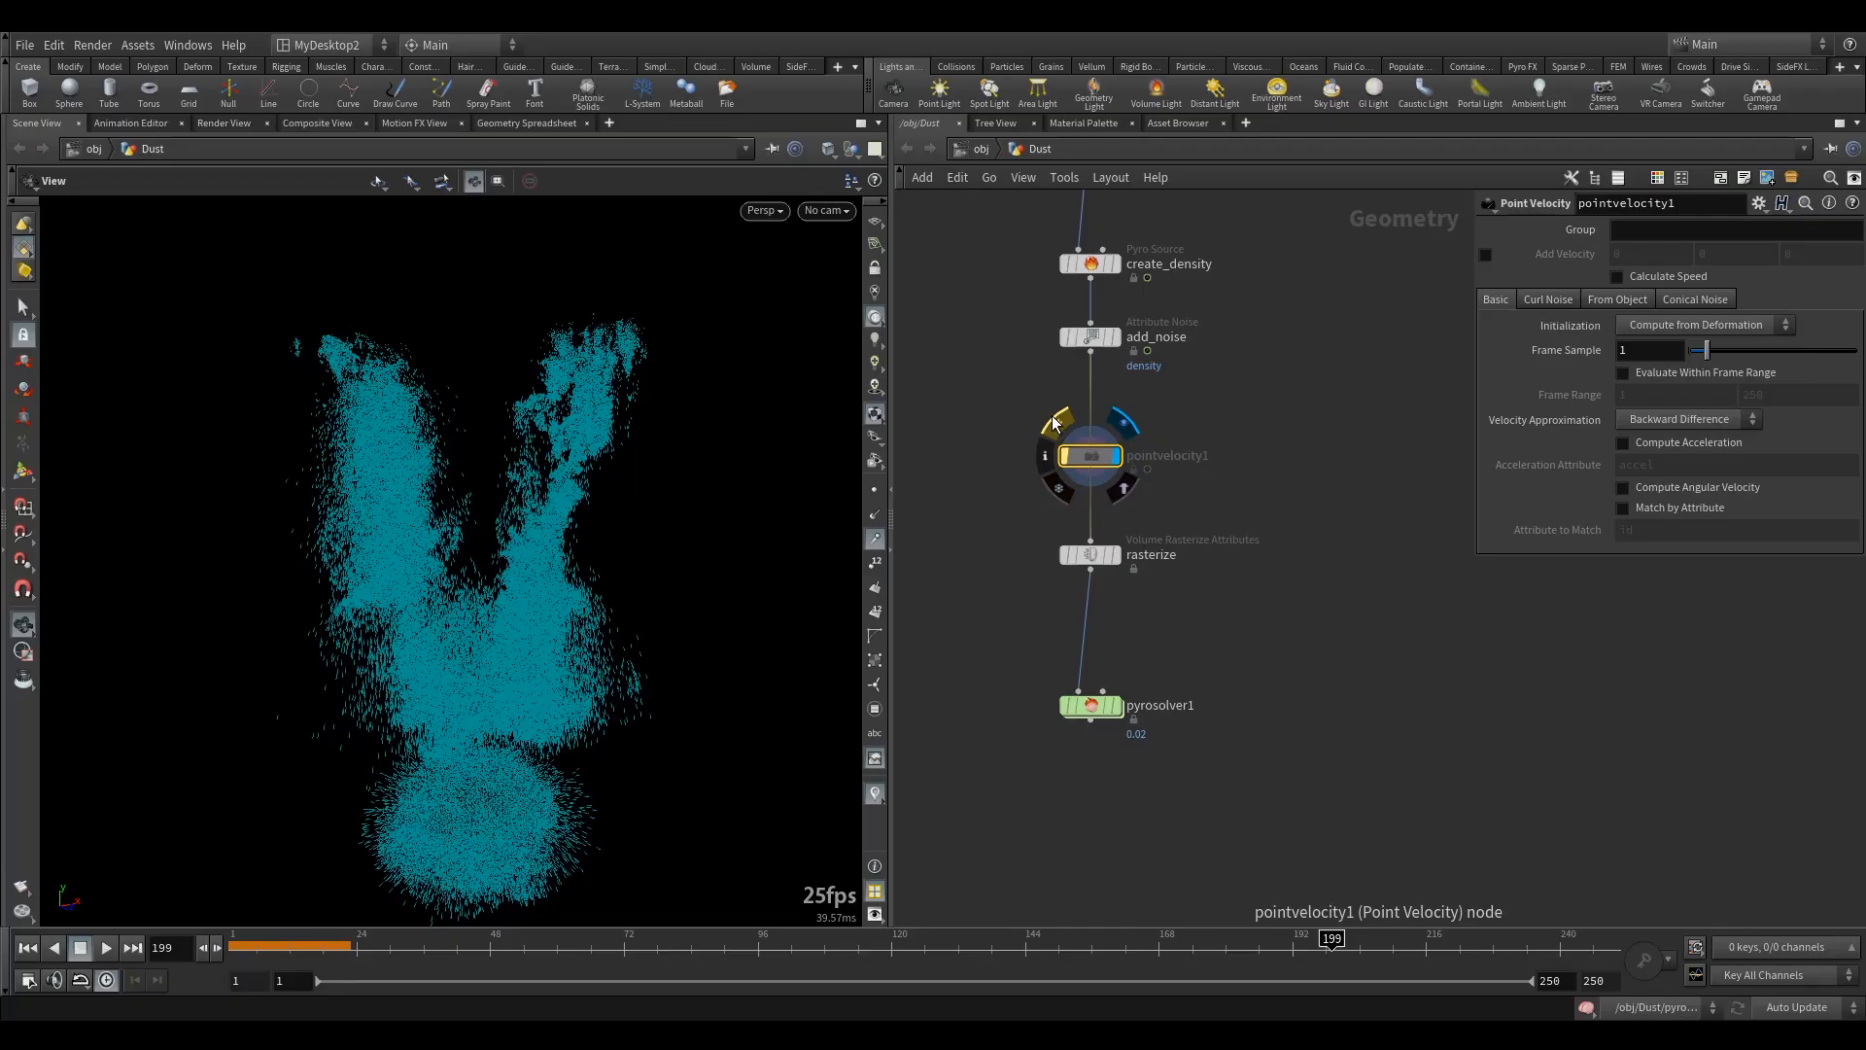
pyautogui.click(1055, 421)
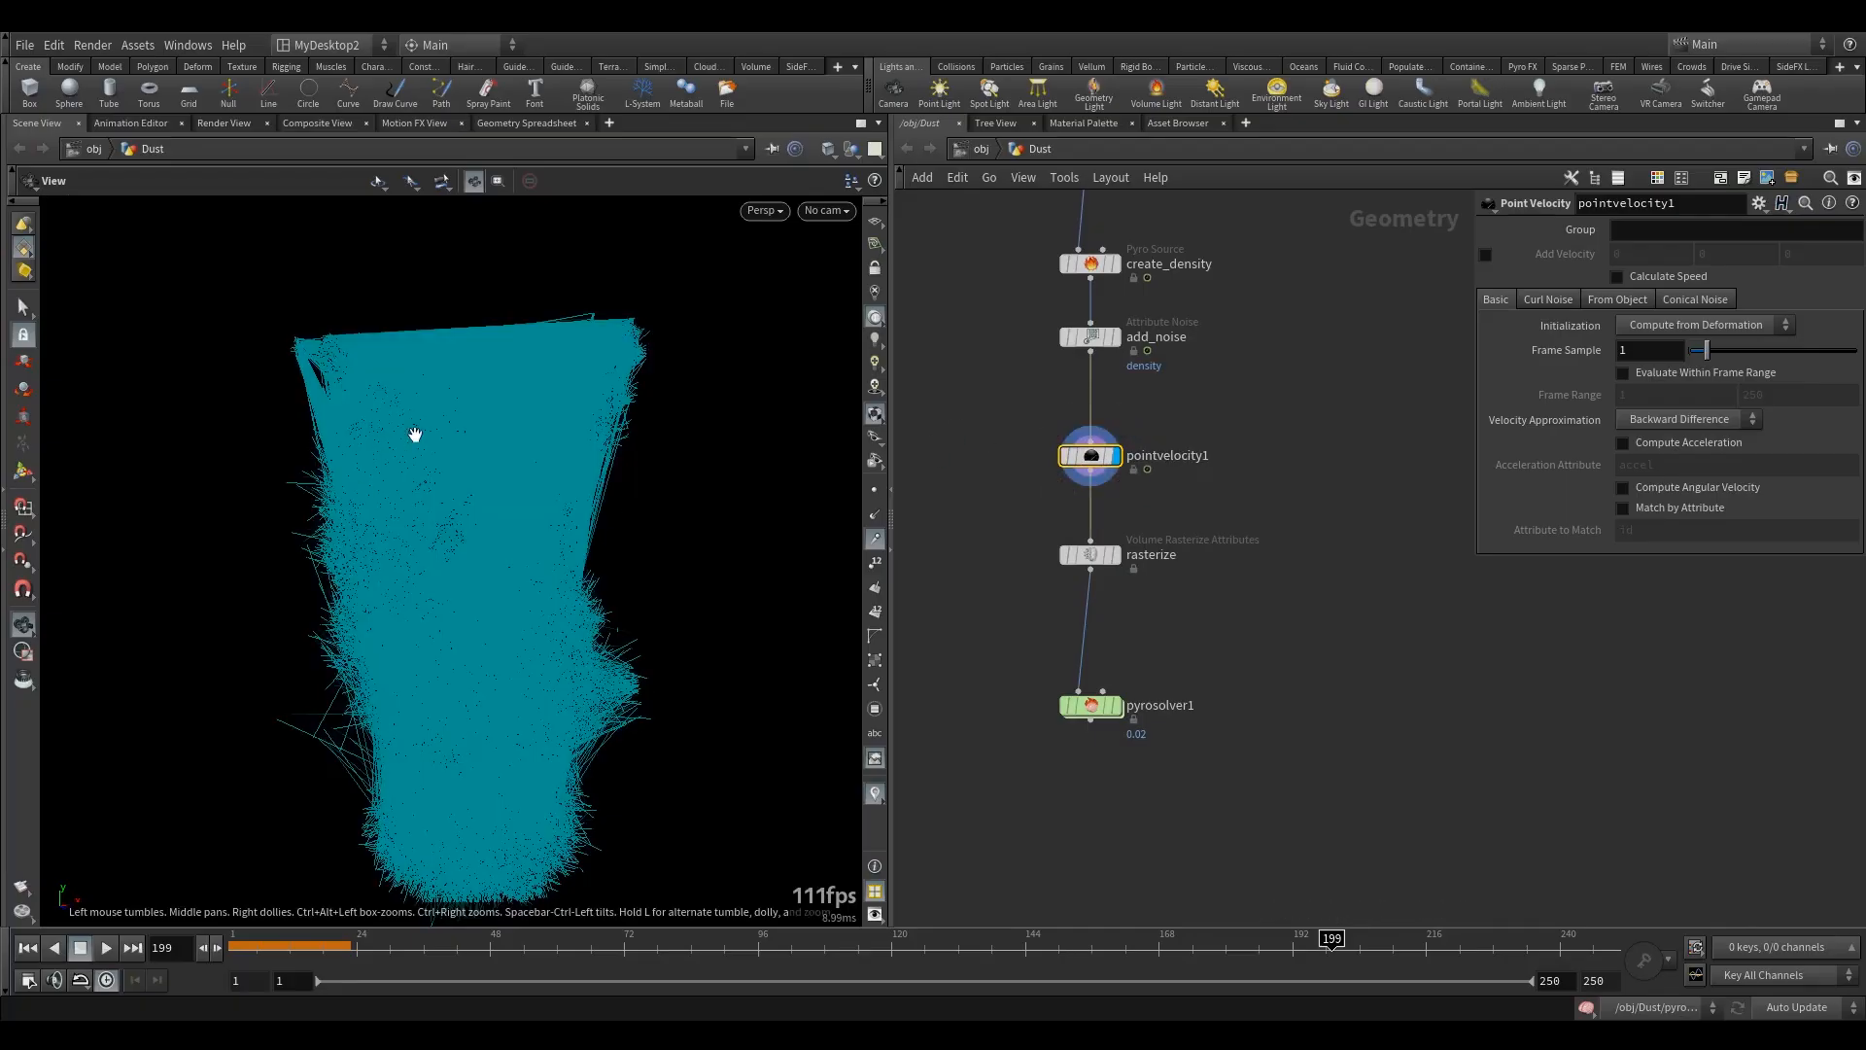
pyautogui.moveTo(469, 558); pyautogui.dragTo(451, 504)
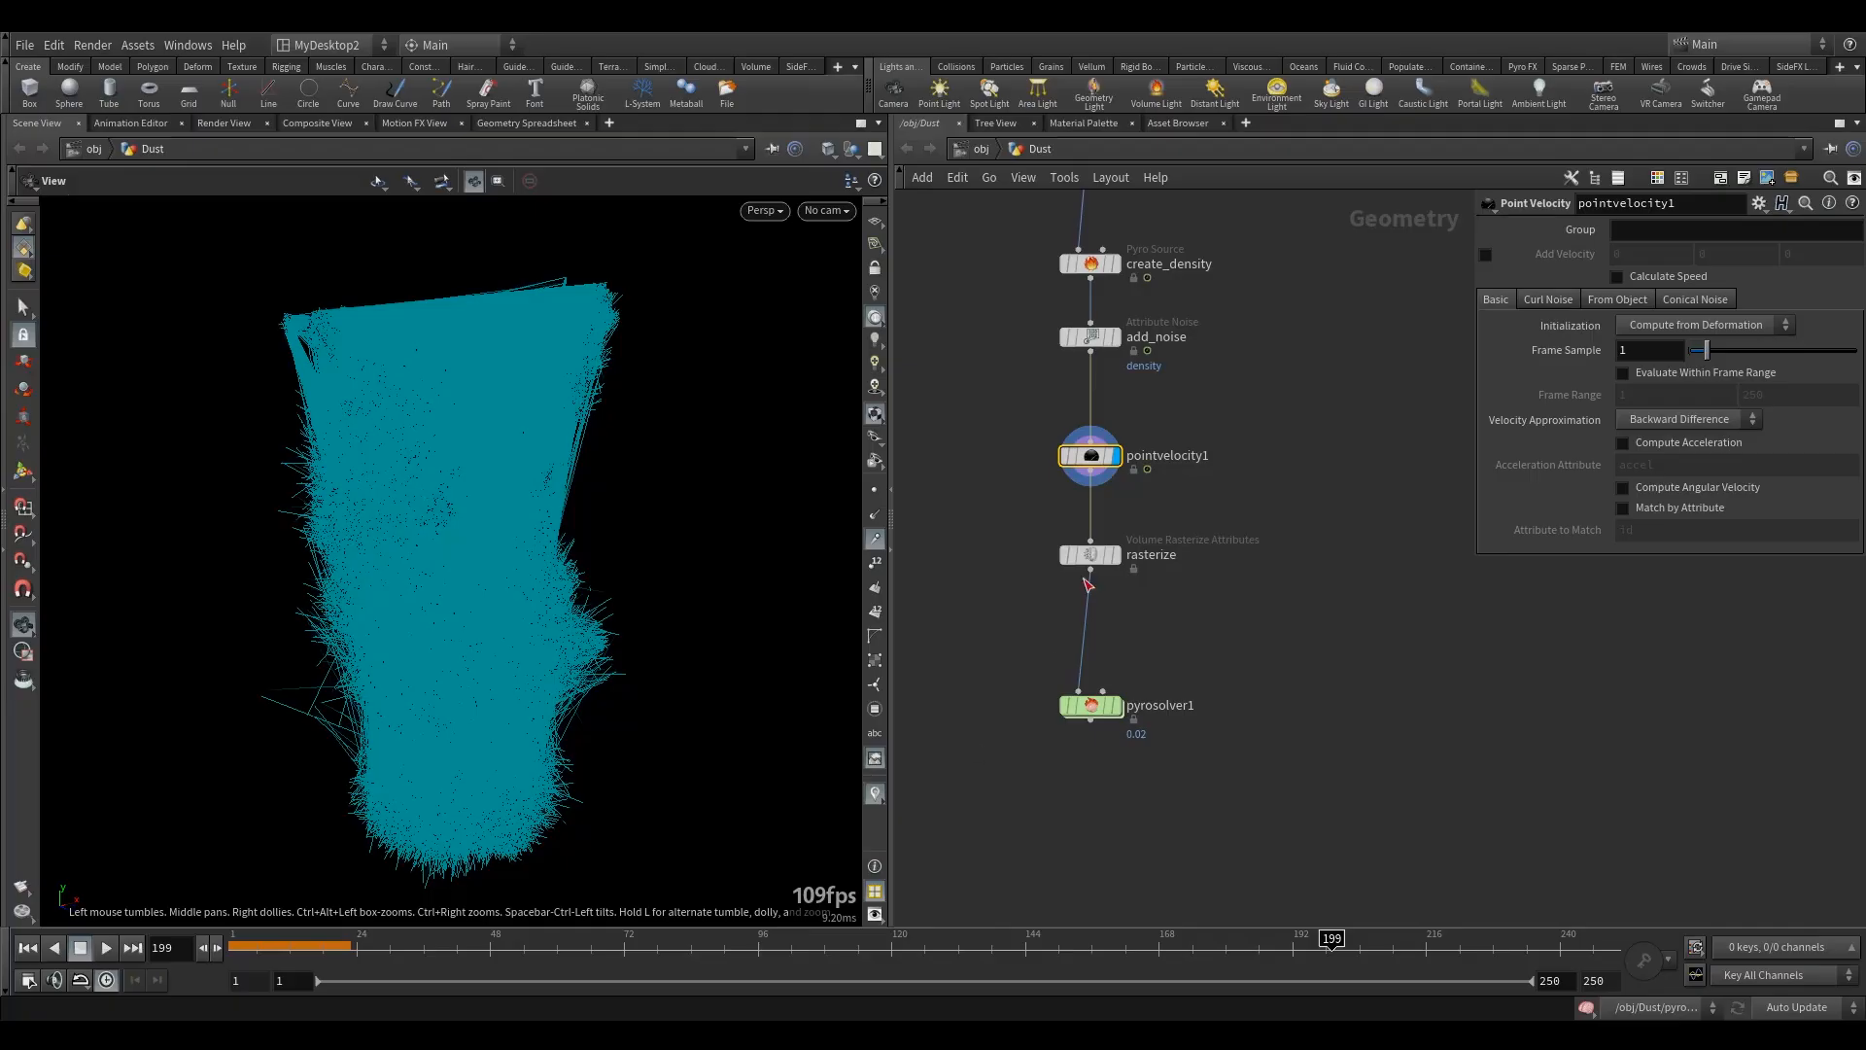
# - Branch a Trail node off add_noise beside the Point Velocity node and display its output
pyautogui.click(1312, 467)
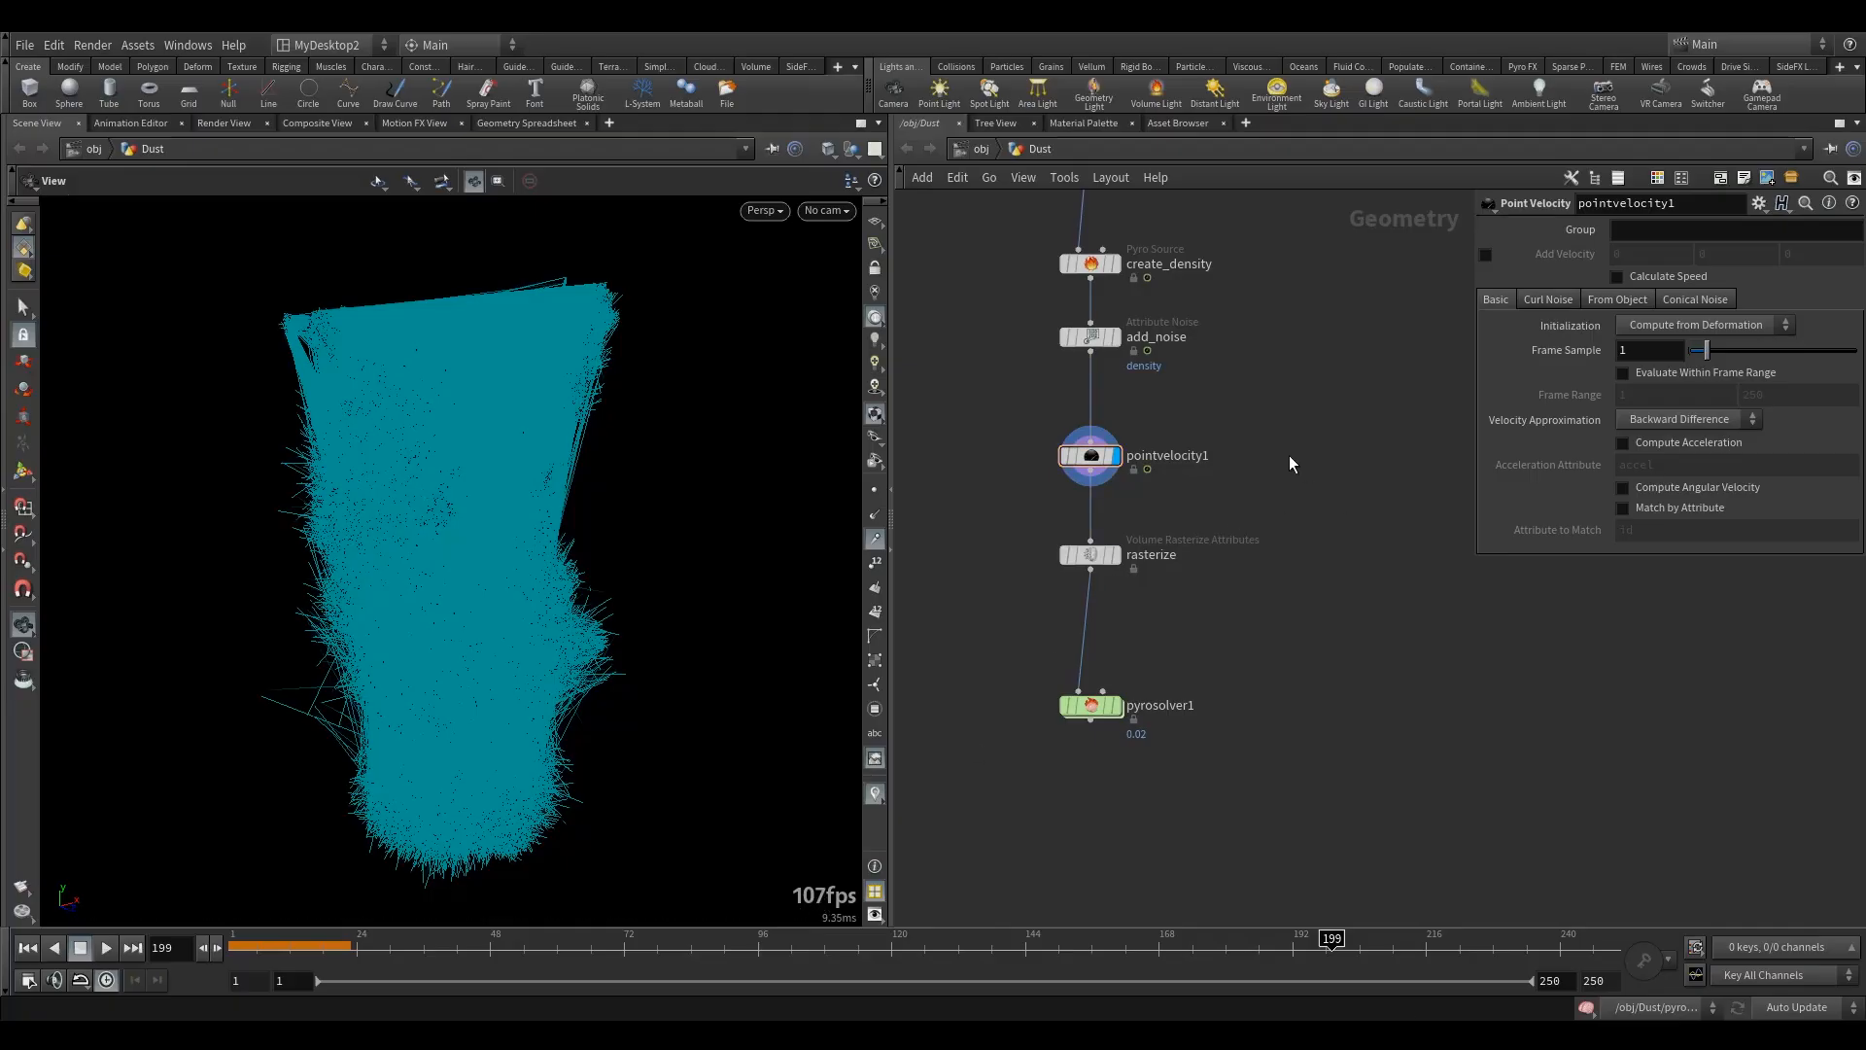
pyautogui.press('Tab')
pyautogui.write('tr')
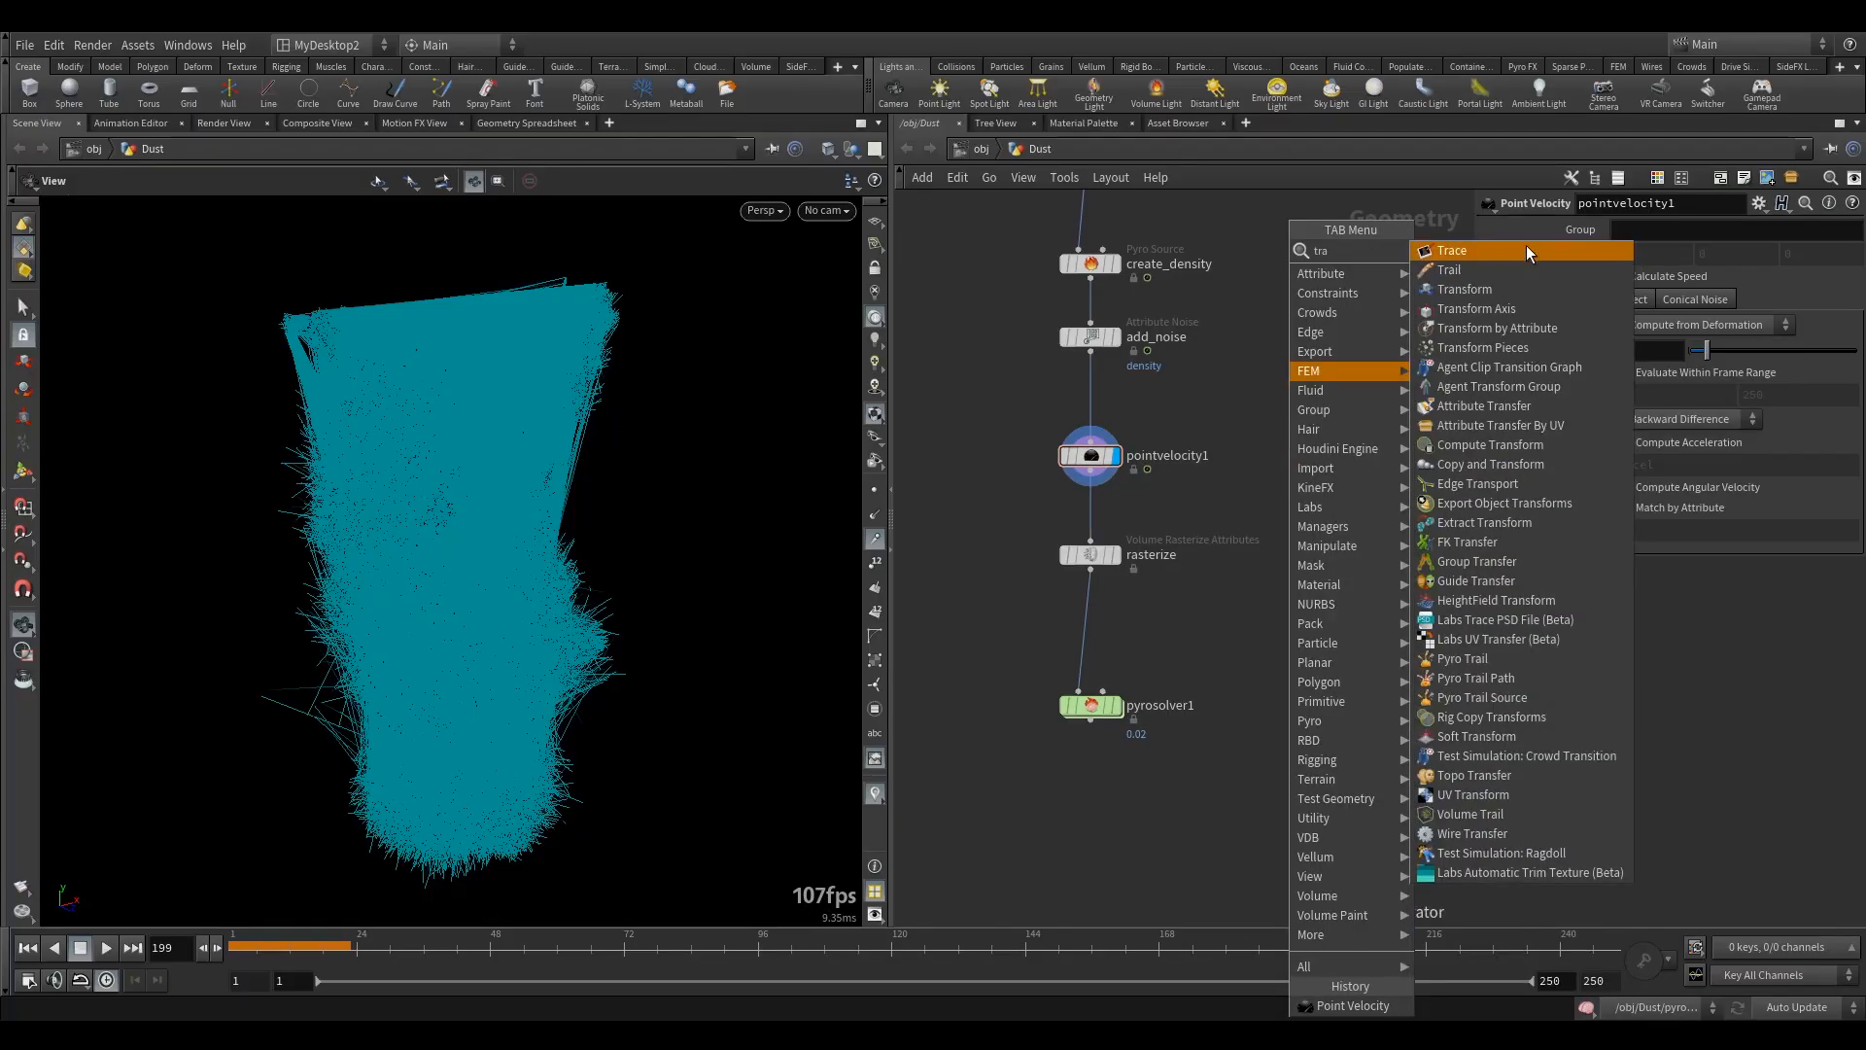
pyautogui.click(1508, 268)
pyautogui.click(1309, 453)
pyautogui.moveTo(1090, 352); pyautogui.dragTo(1309, 439)
pyautogui.click(1335, 456)
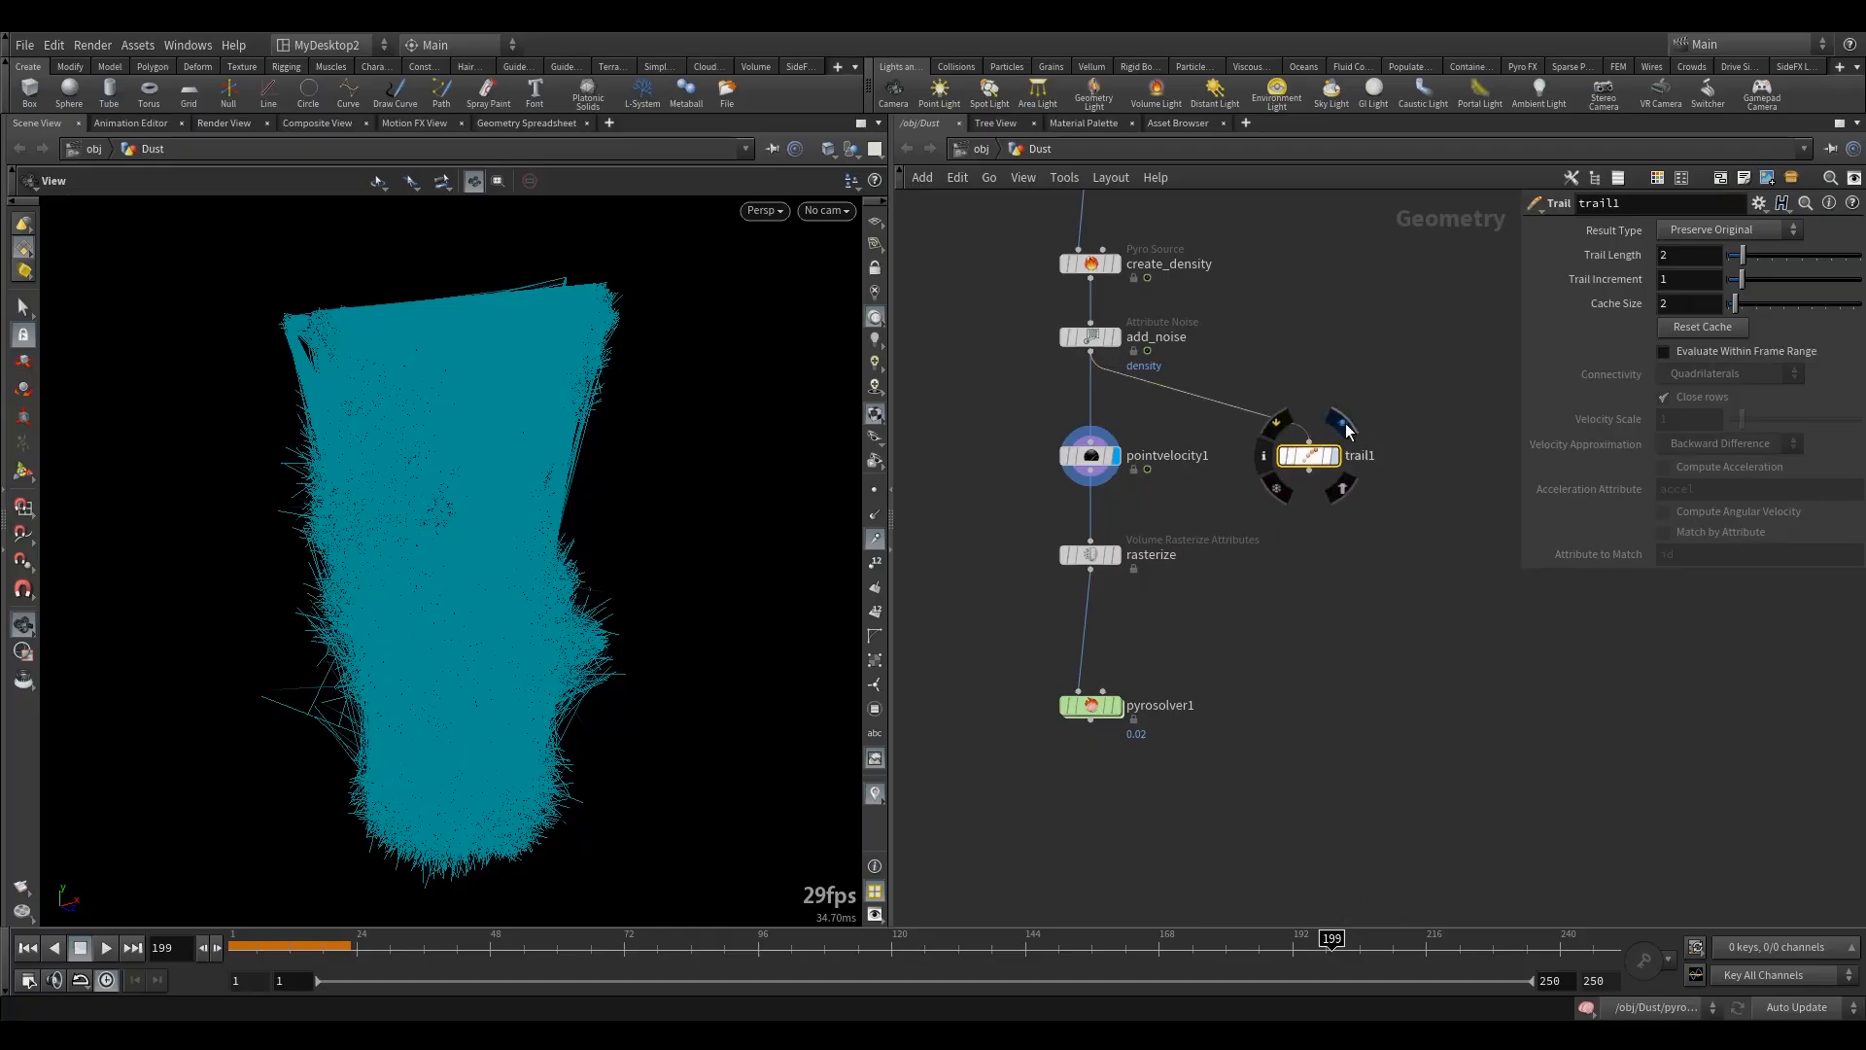
# - Compare the Trail node's Compute Velocity result with Point Velocity's output, and delete the Trail node
pyautogui.click(1730, 230)
pyautogui.click(1713, 309)
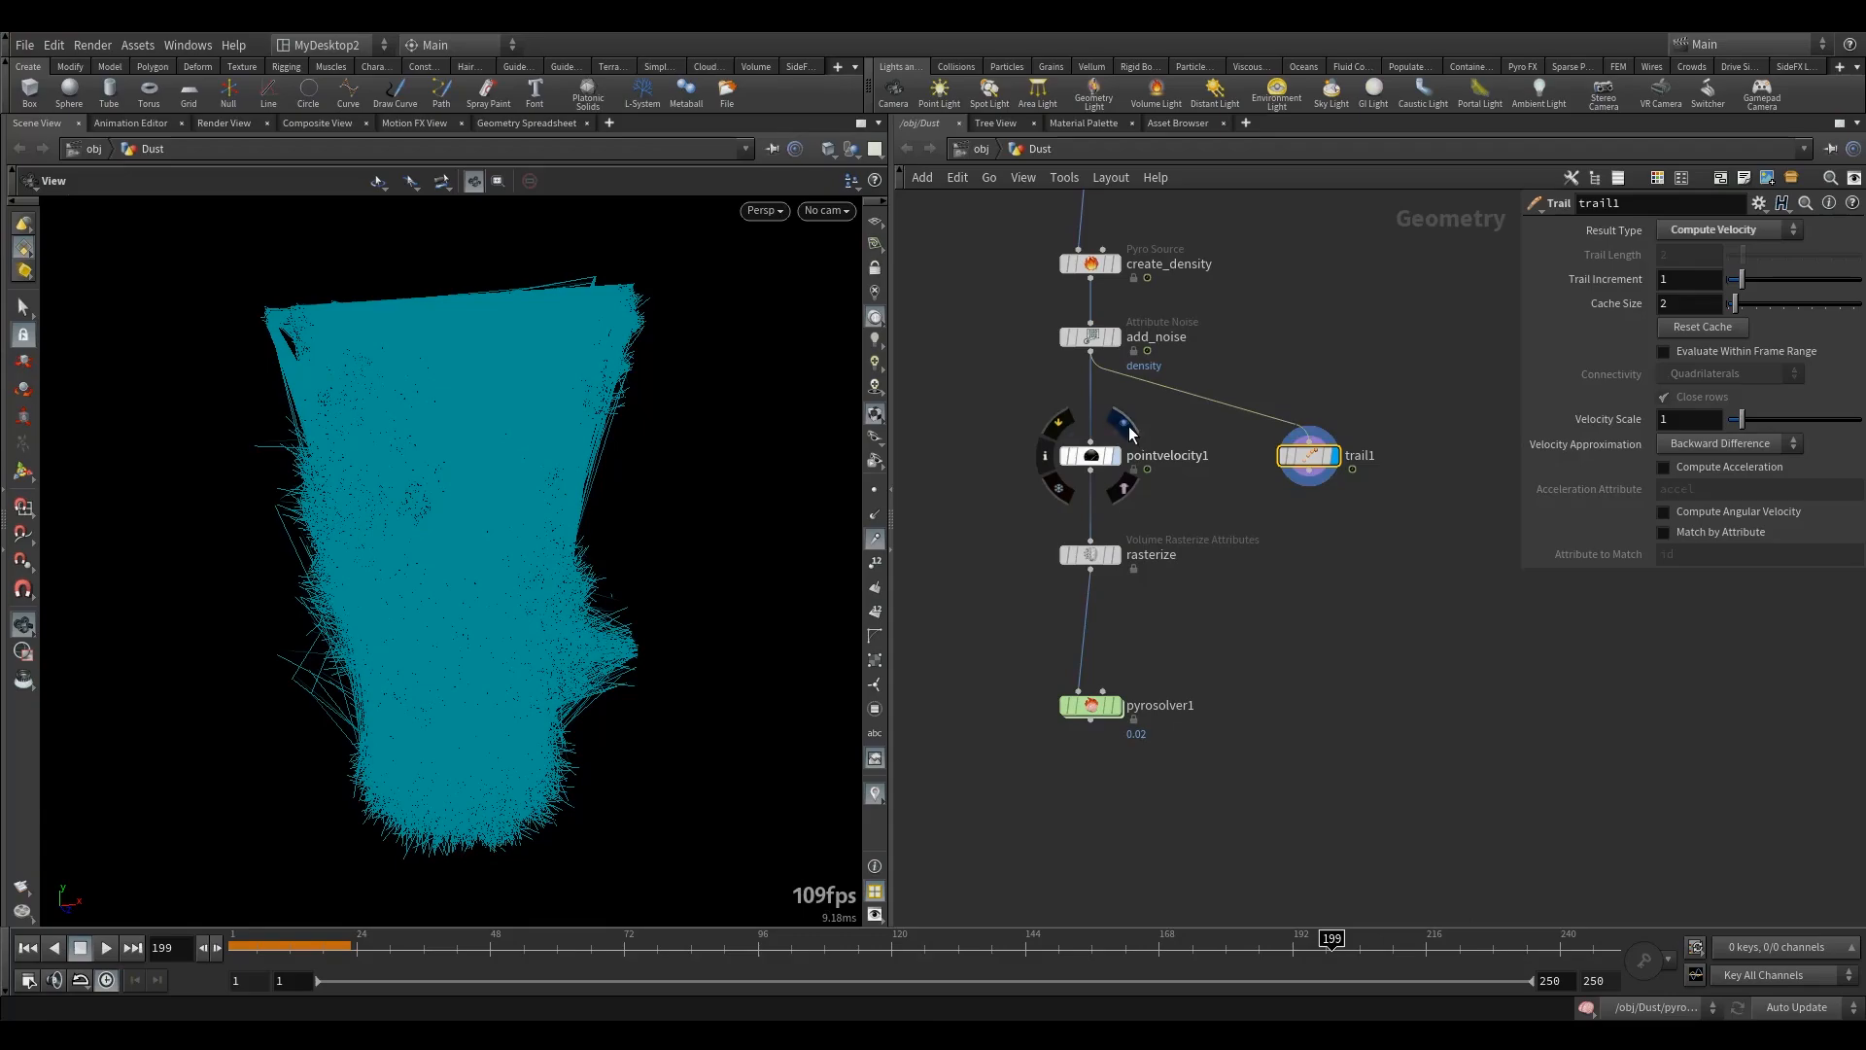
pyautogui.click(1116, 455)
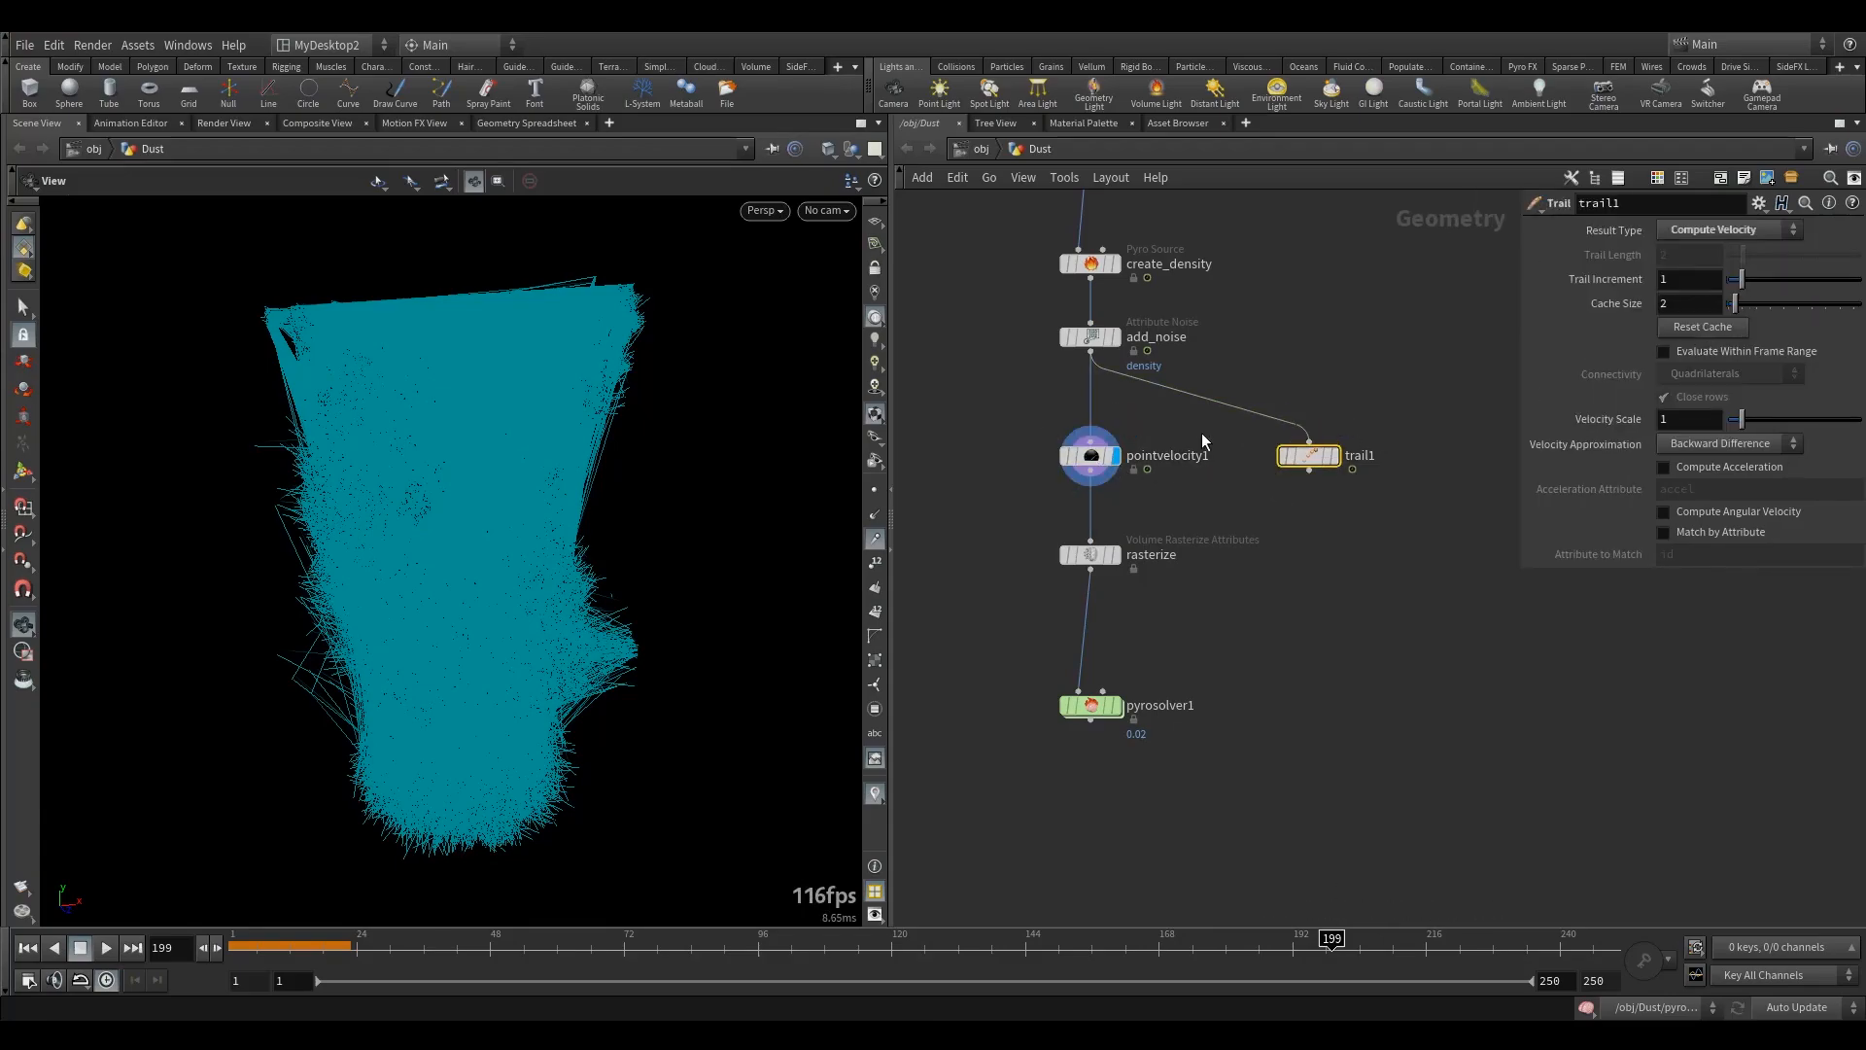
pyautogui.press('Delete')
# - Set the Point Velocity initialization to Keep Incoming and enable Add Curl Noise
pyautogui.click(1658, 328)
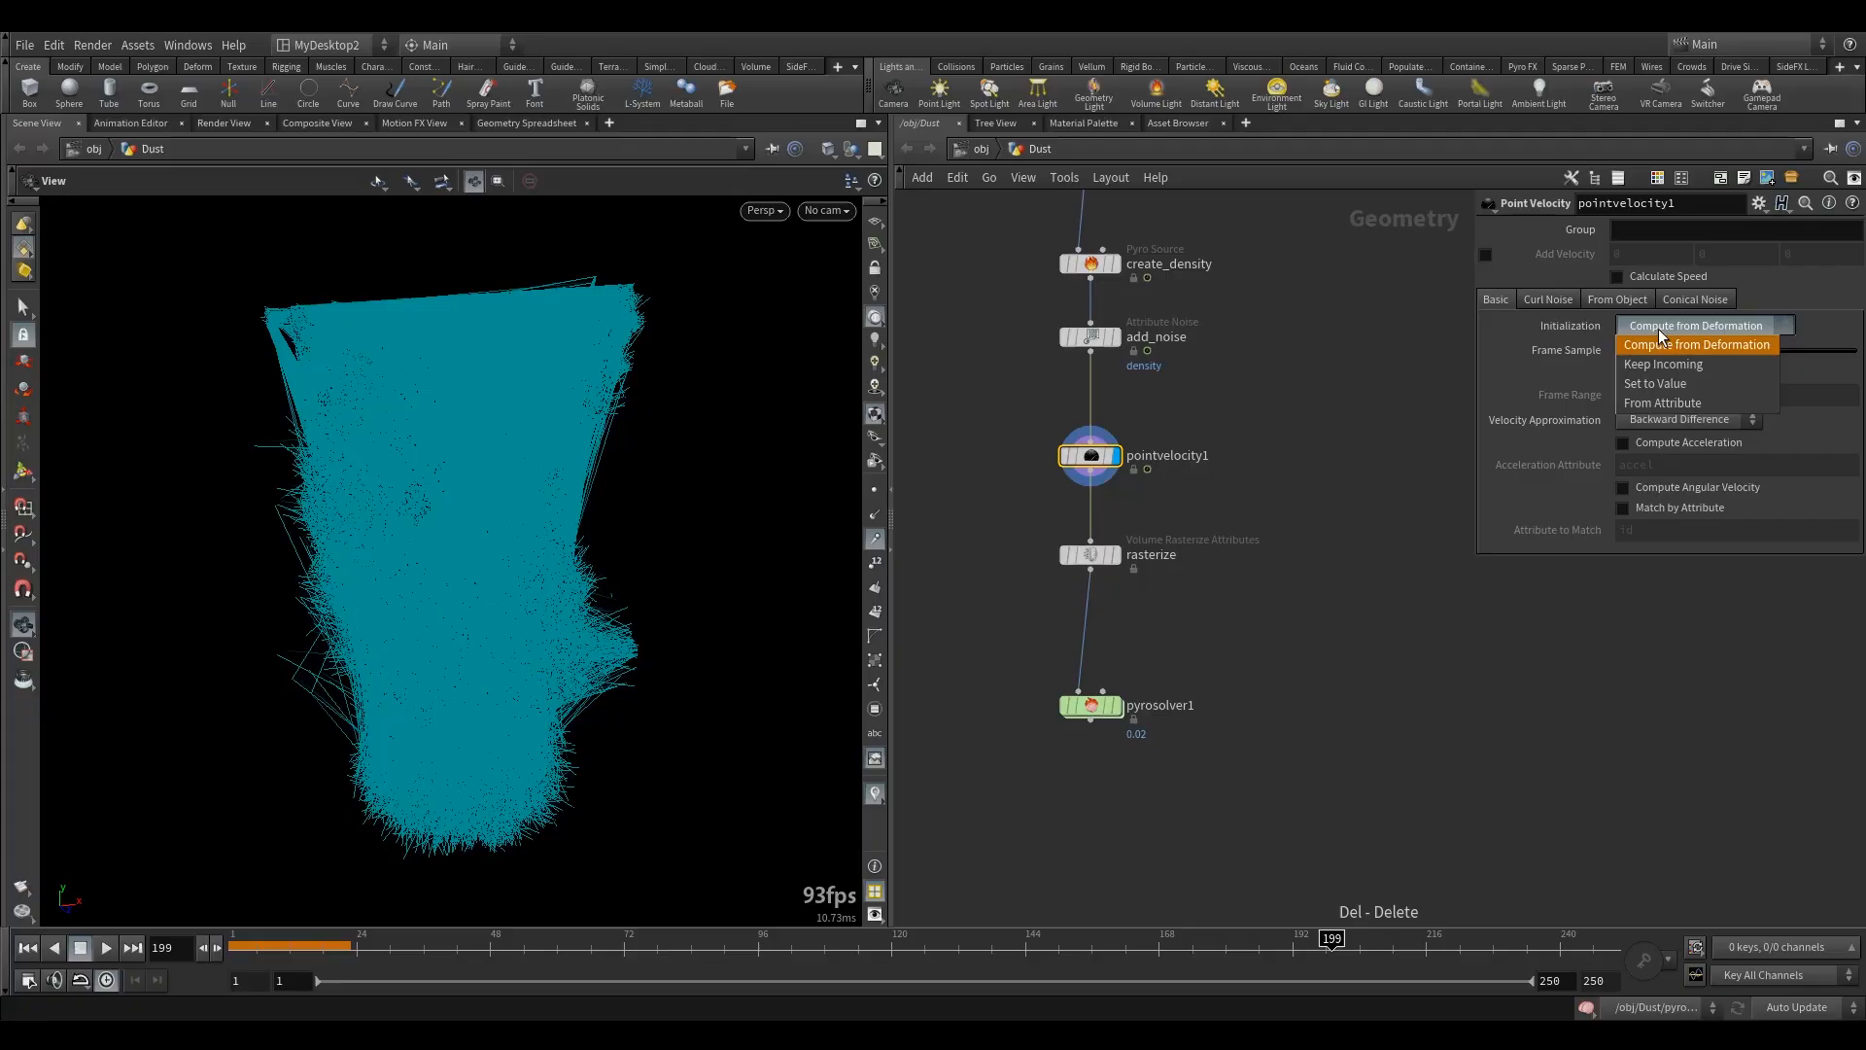
pyautogui.click(1683, 364)
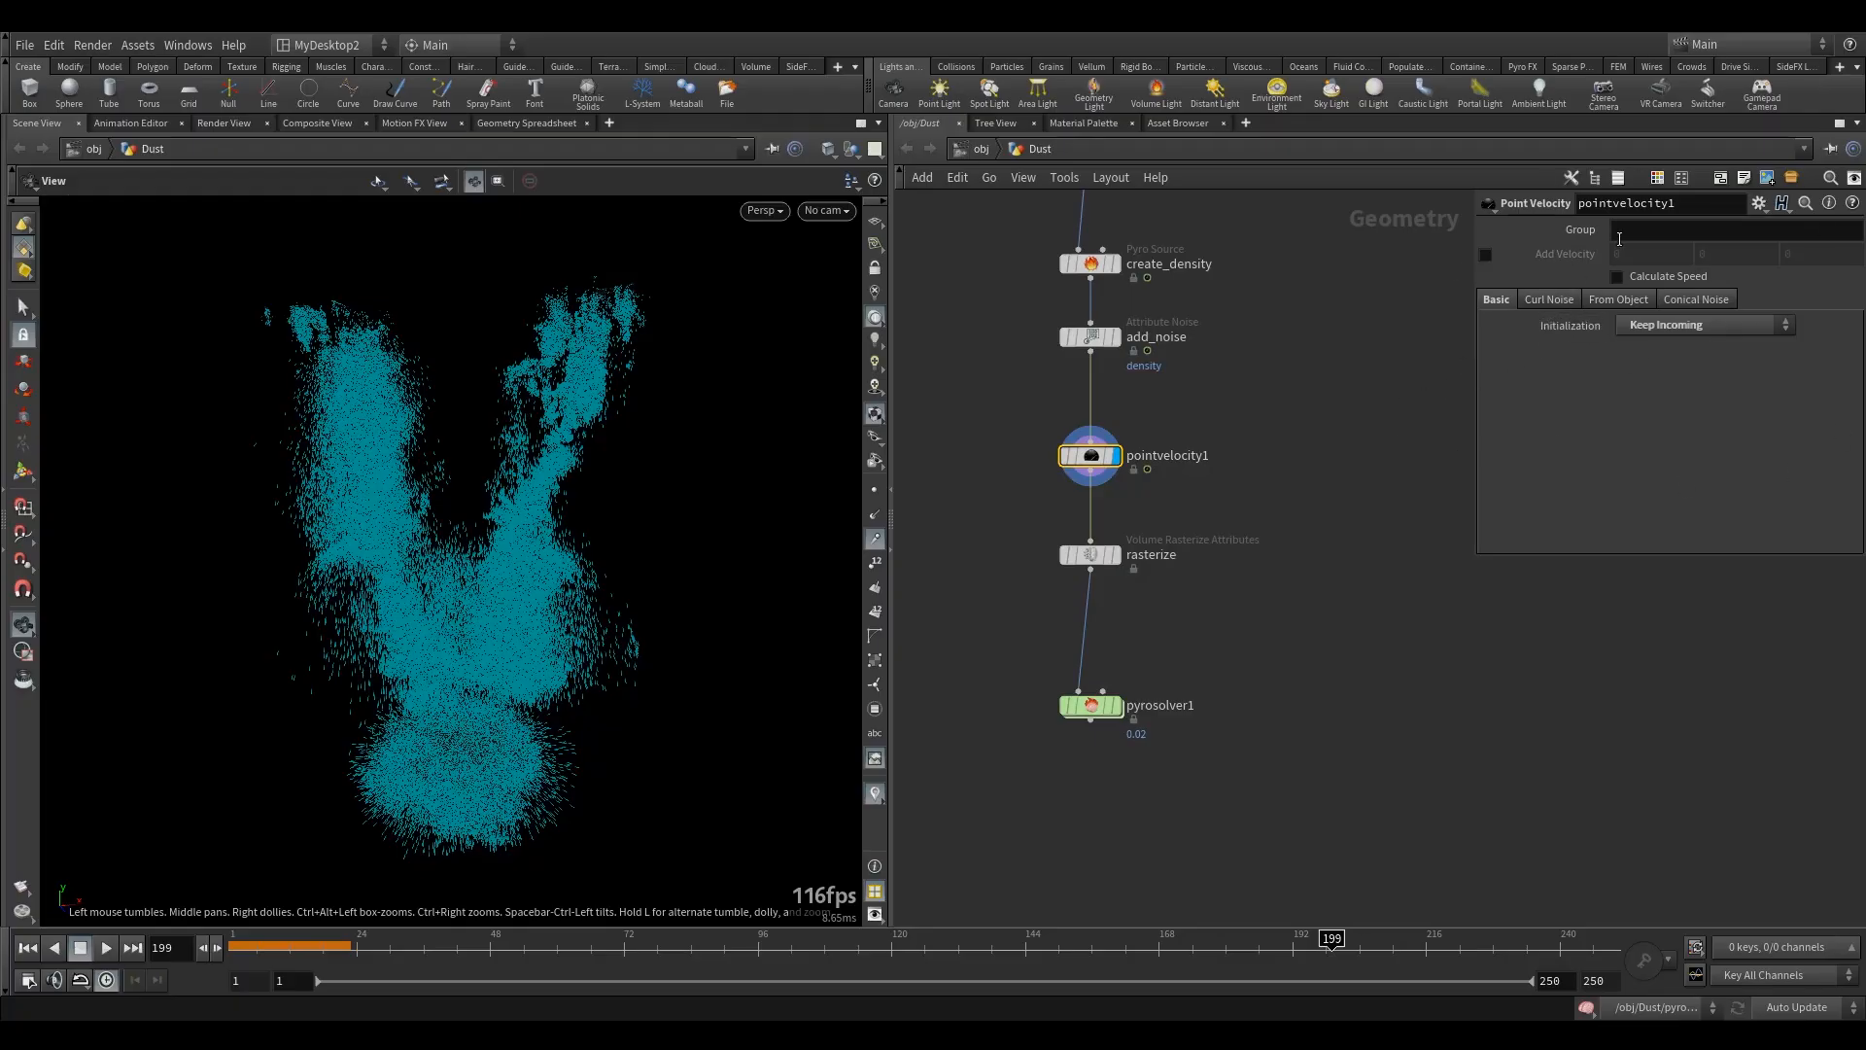
pyautogui.click(1551, 300)
pyautogui.click(1651, 322)
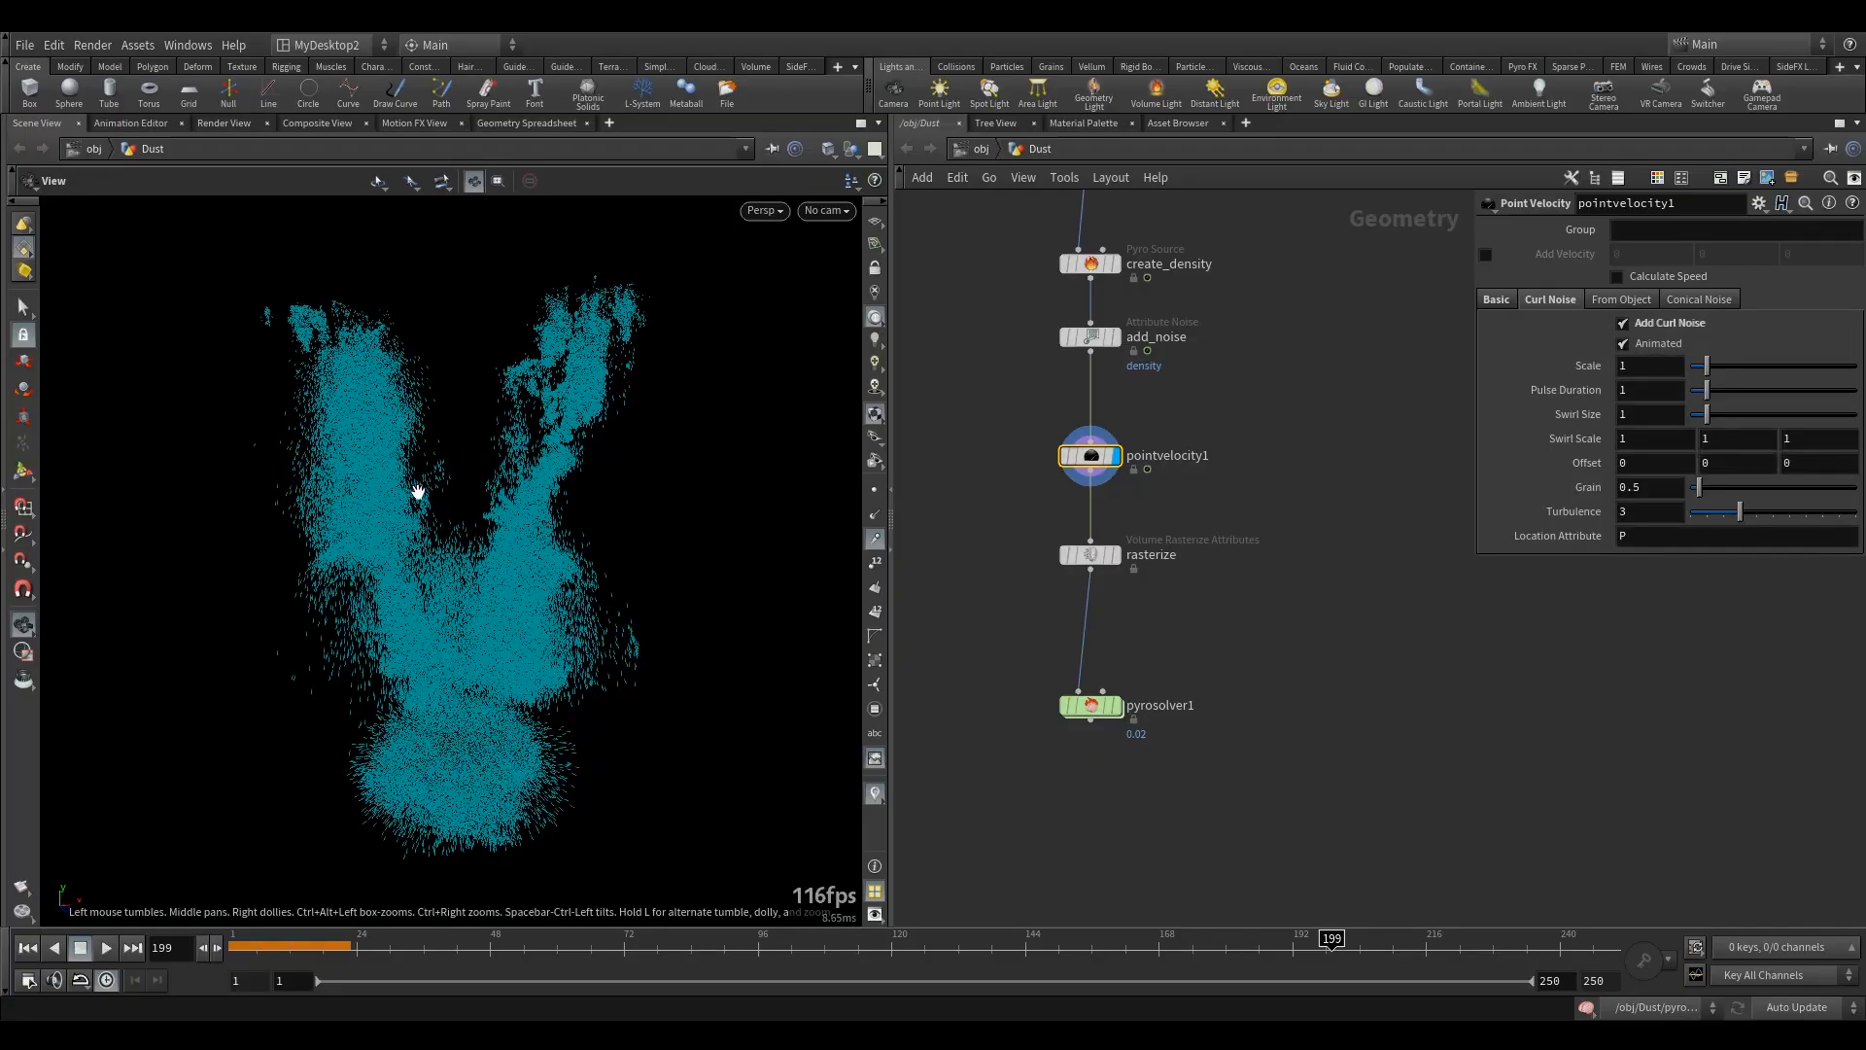
# - Compare the point velocities with and without curl noise up close by toggling the Point Velocity node's bypass
pyautogui.moveTo(458, 499); pyautogui.dragTo(699, 421, button='right')
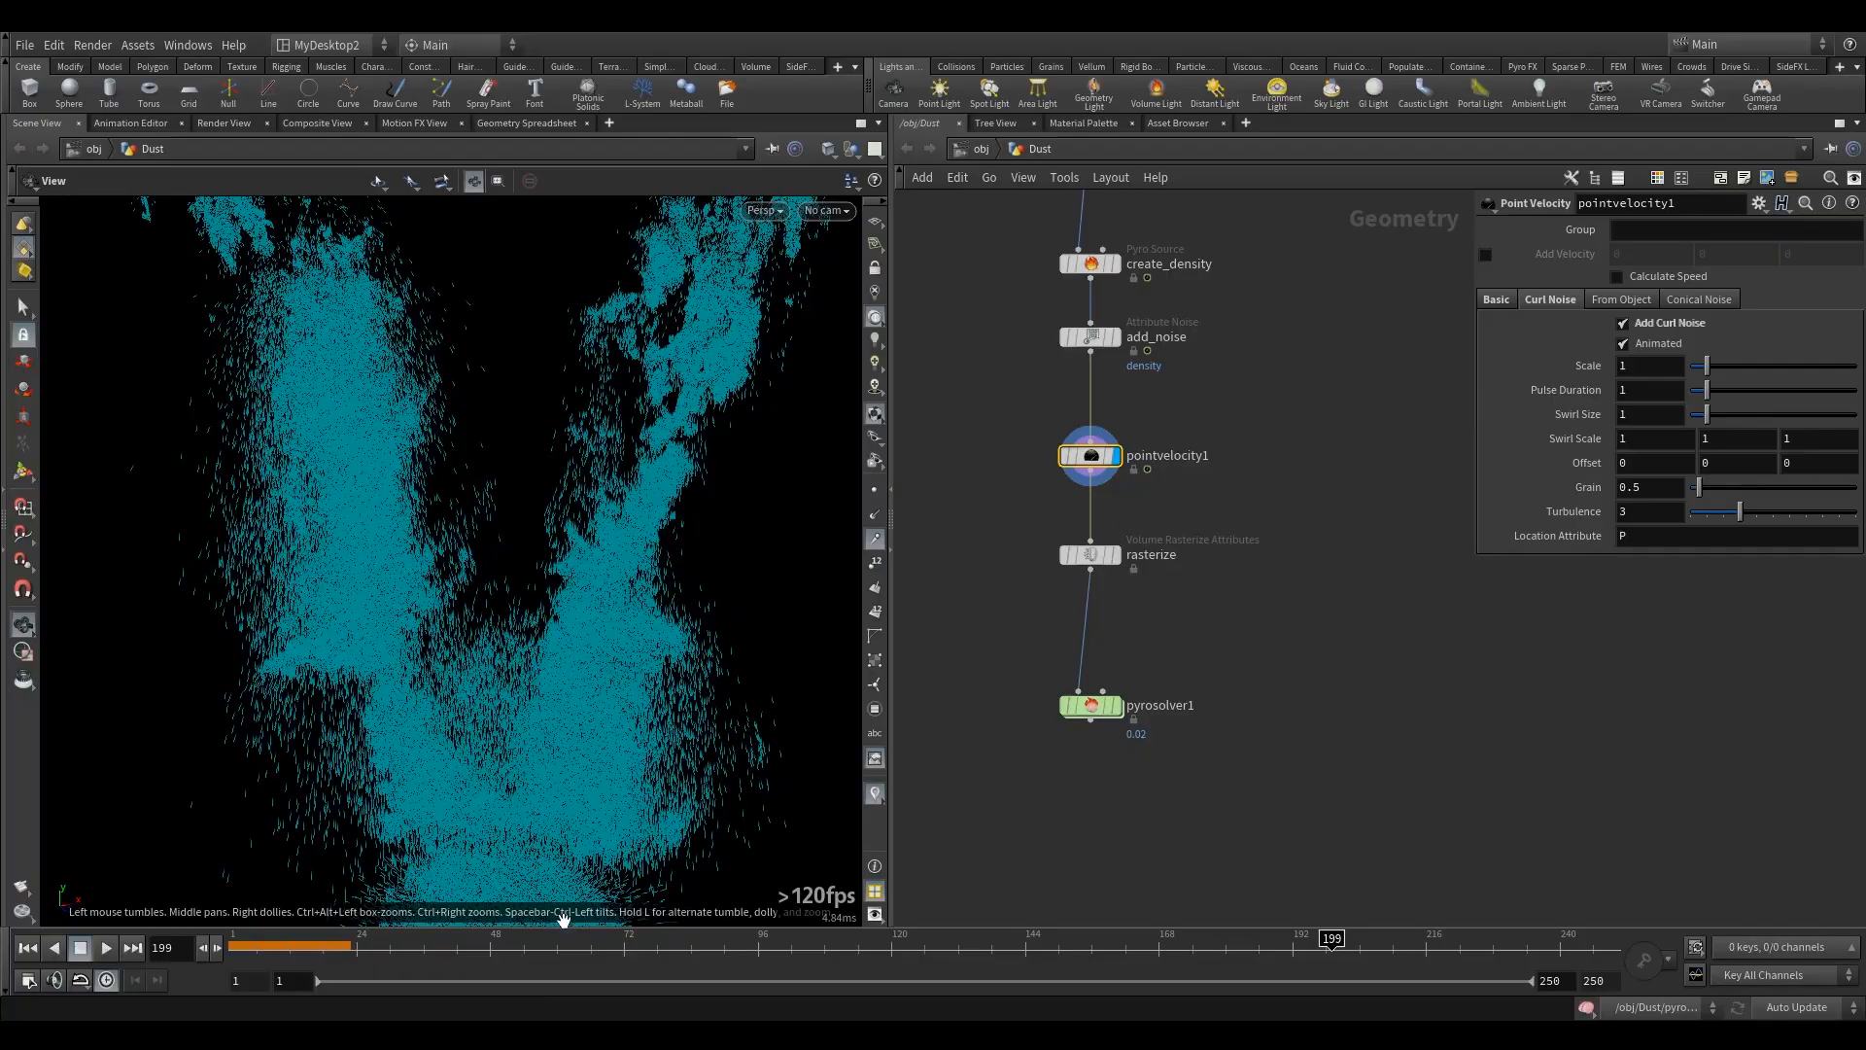
pyautogui.click(1059, 424)
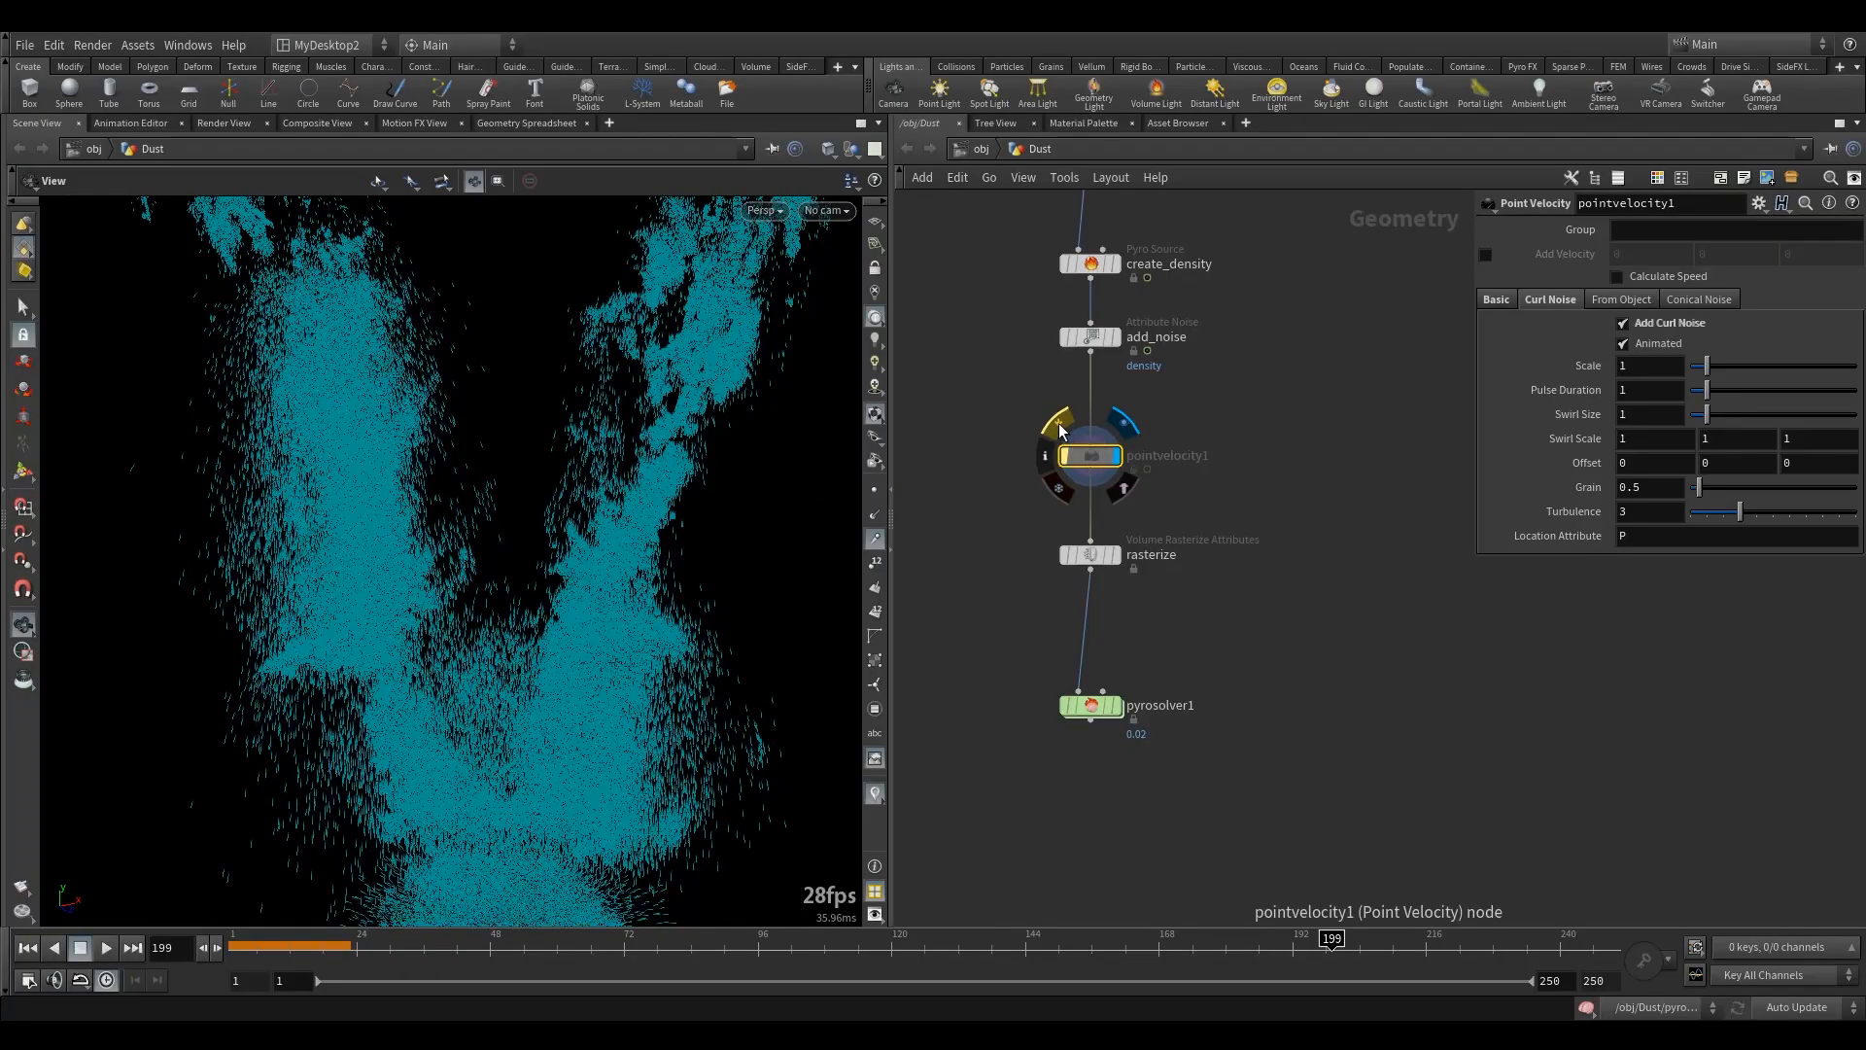
pyautogui.click(1058, 424)
pyautogui.moveTo(547, 417); pyautogui.dragTo(321, 398)
pyautogui.moveTo(1083, 455)
pyautogui.click(1065, 416)
pyautogui.click(1065, 416)
pyautogui.click(1065, 416)
pyautogui.click(1065, 416)
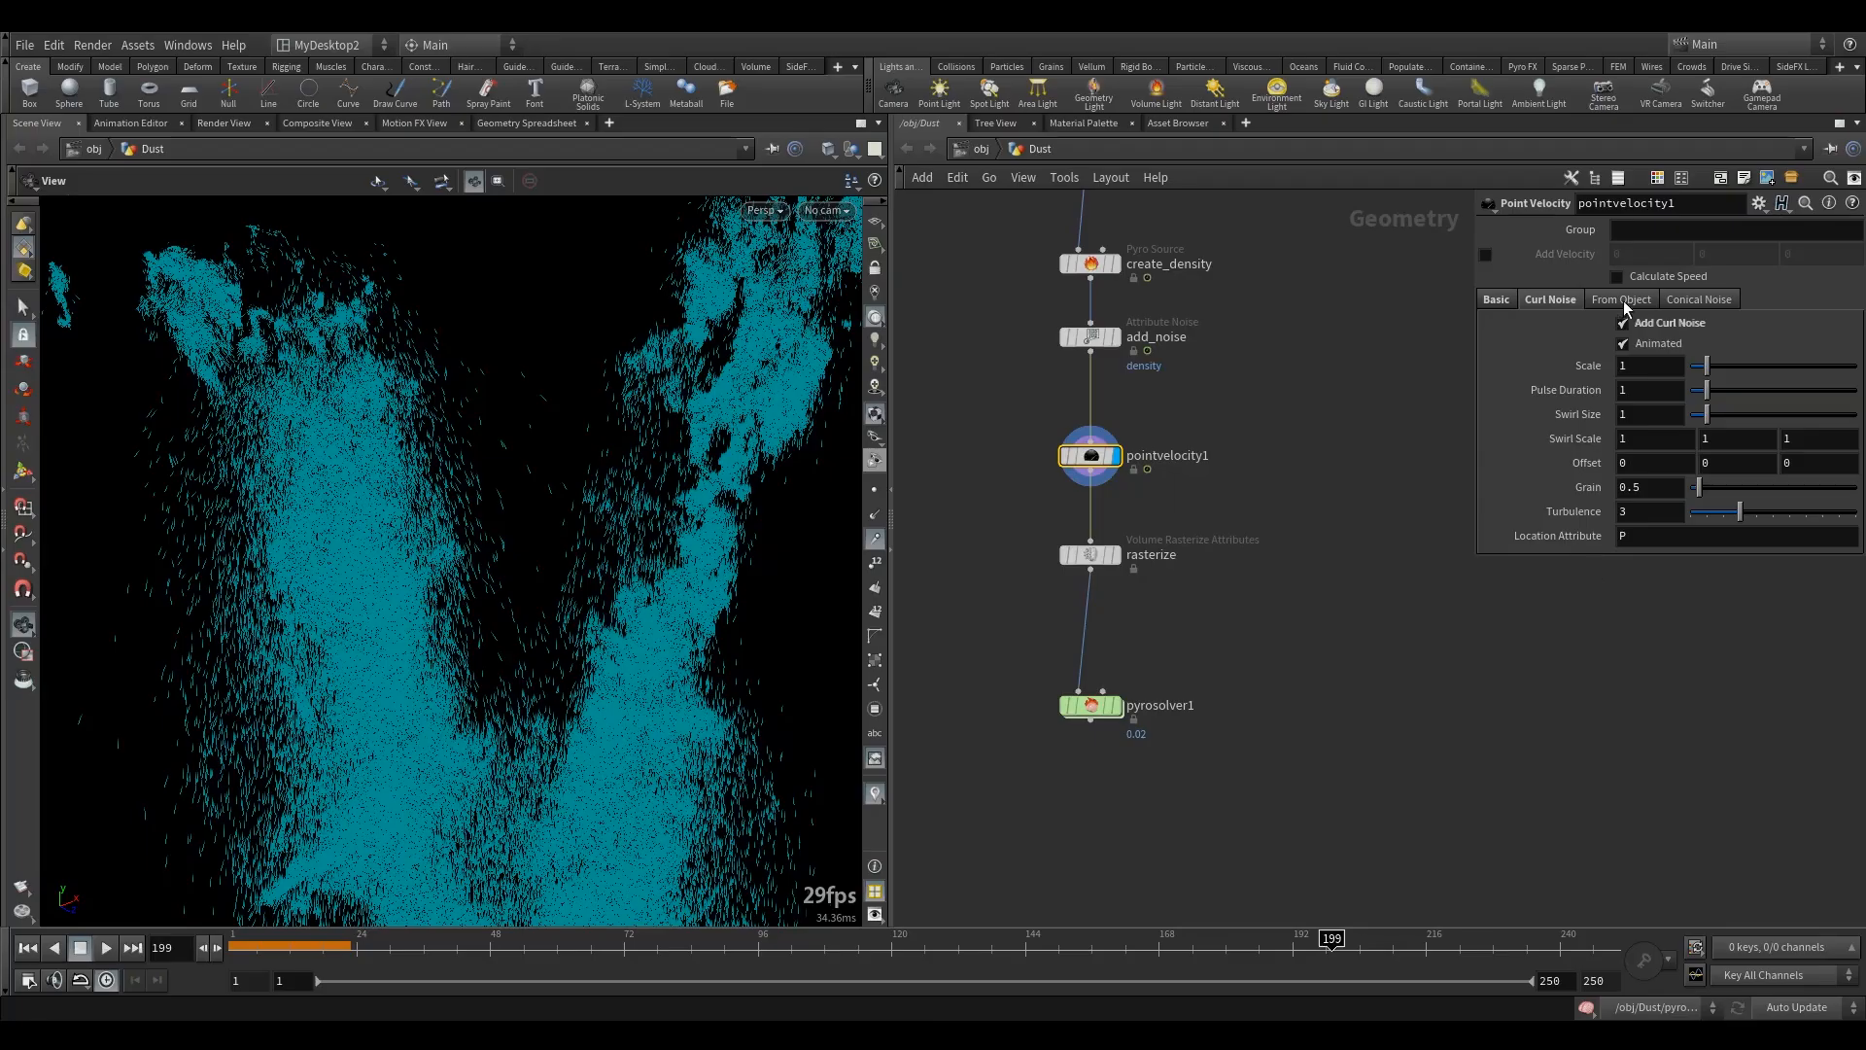
# - Rewind to frame 1, display the pyro solver and run the dust simulation to frame 61, framing the result
pyautogui.moveTo(1226, 518); pyautogui.dragTo(1256, 407, button='middle')
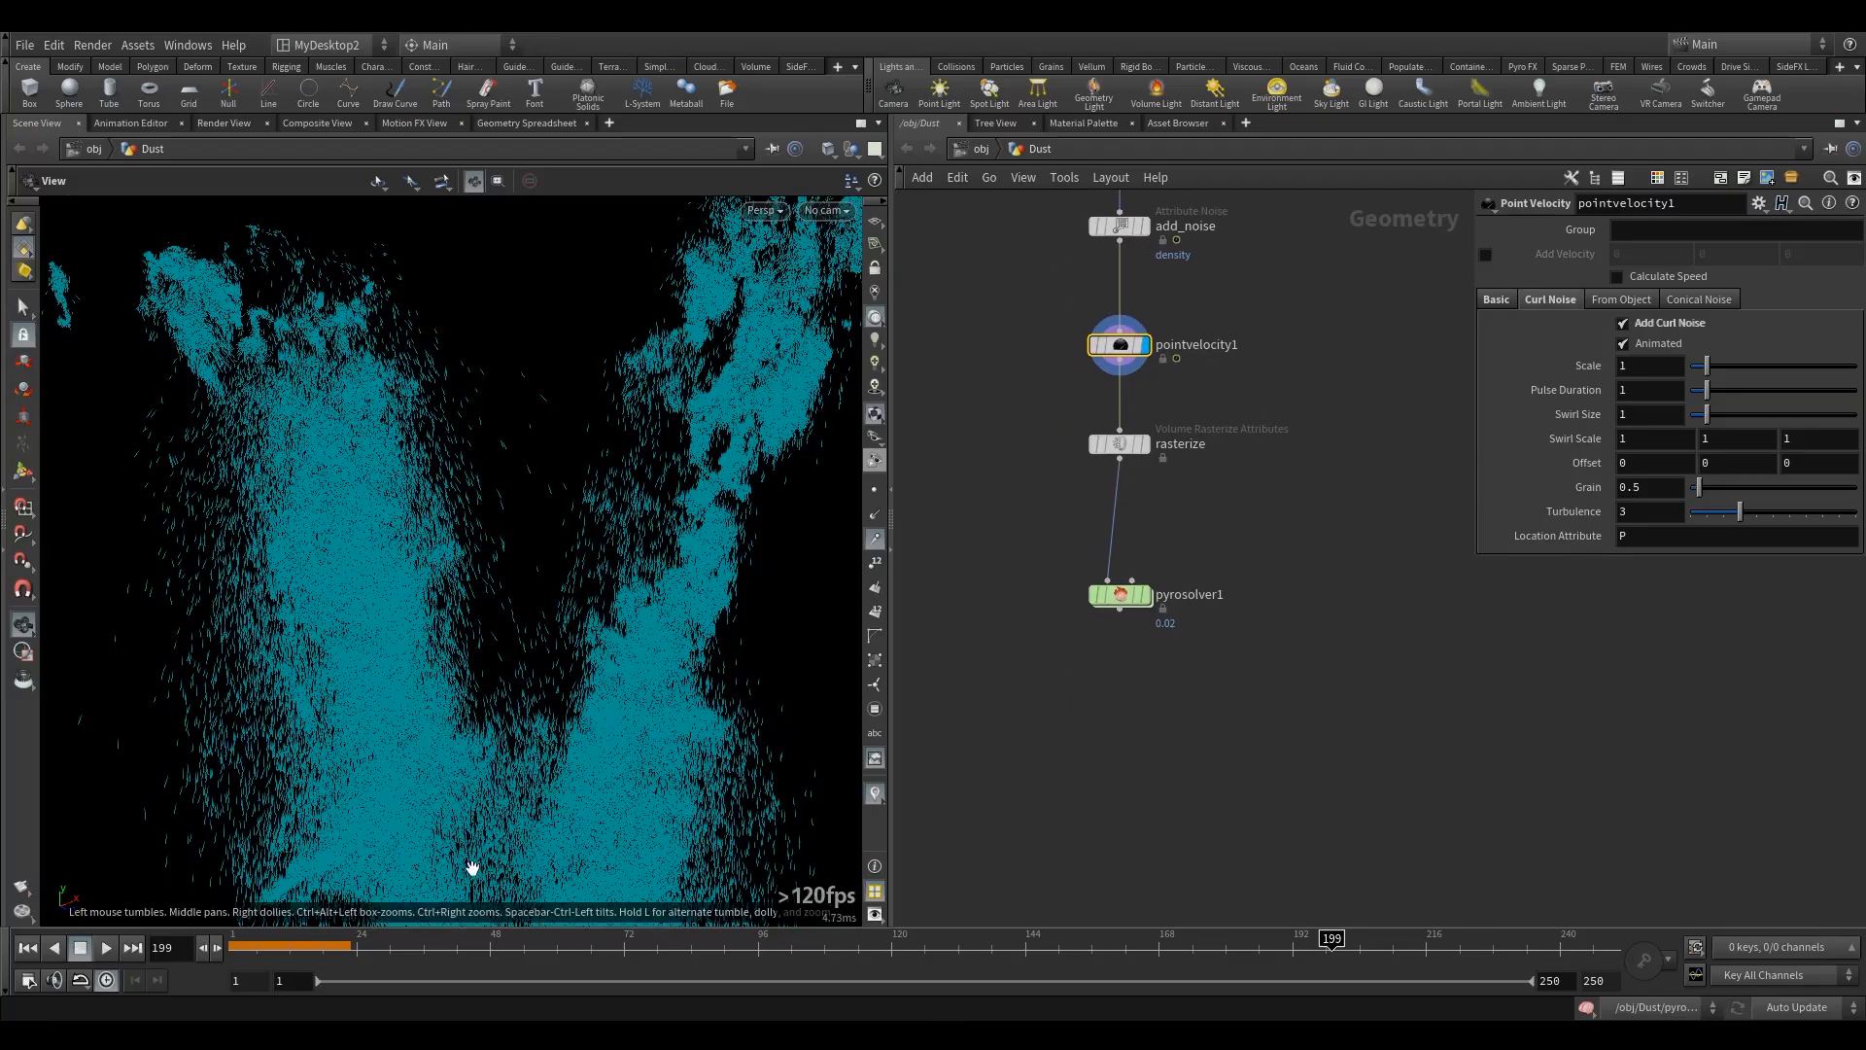
pyautogui.hotkey('ctrl', 'Up')
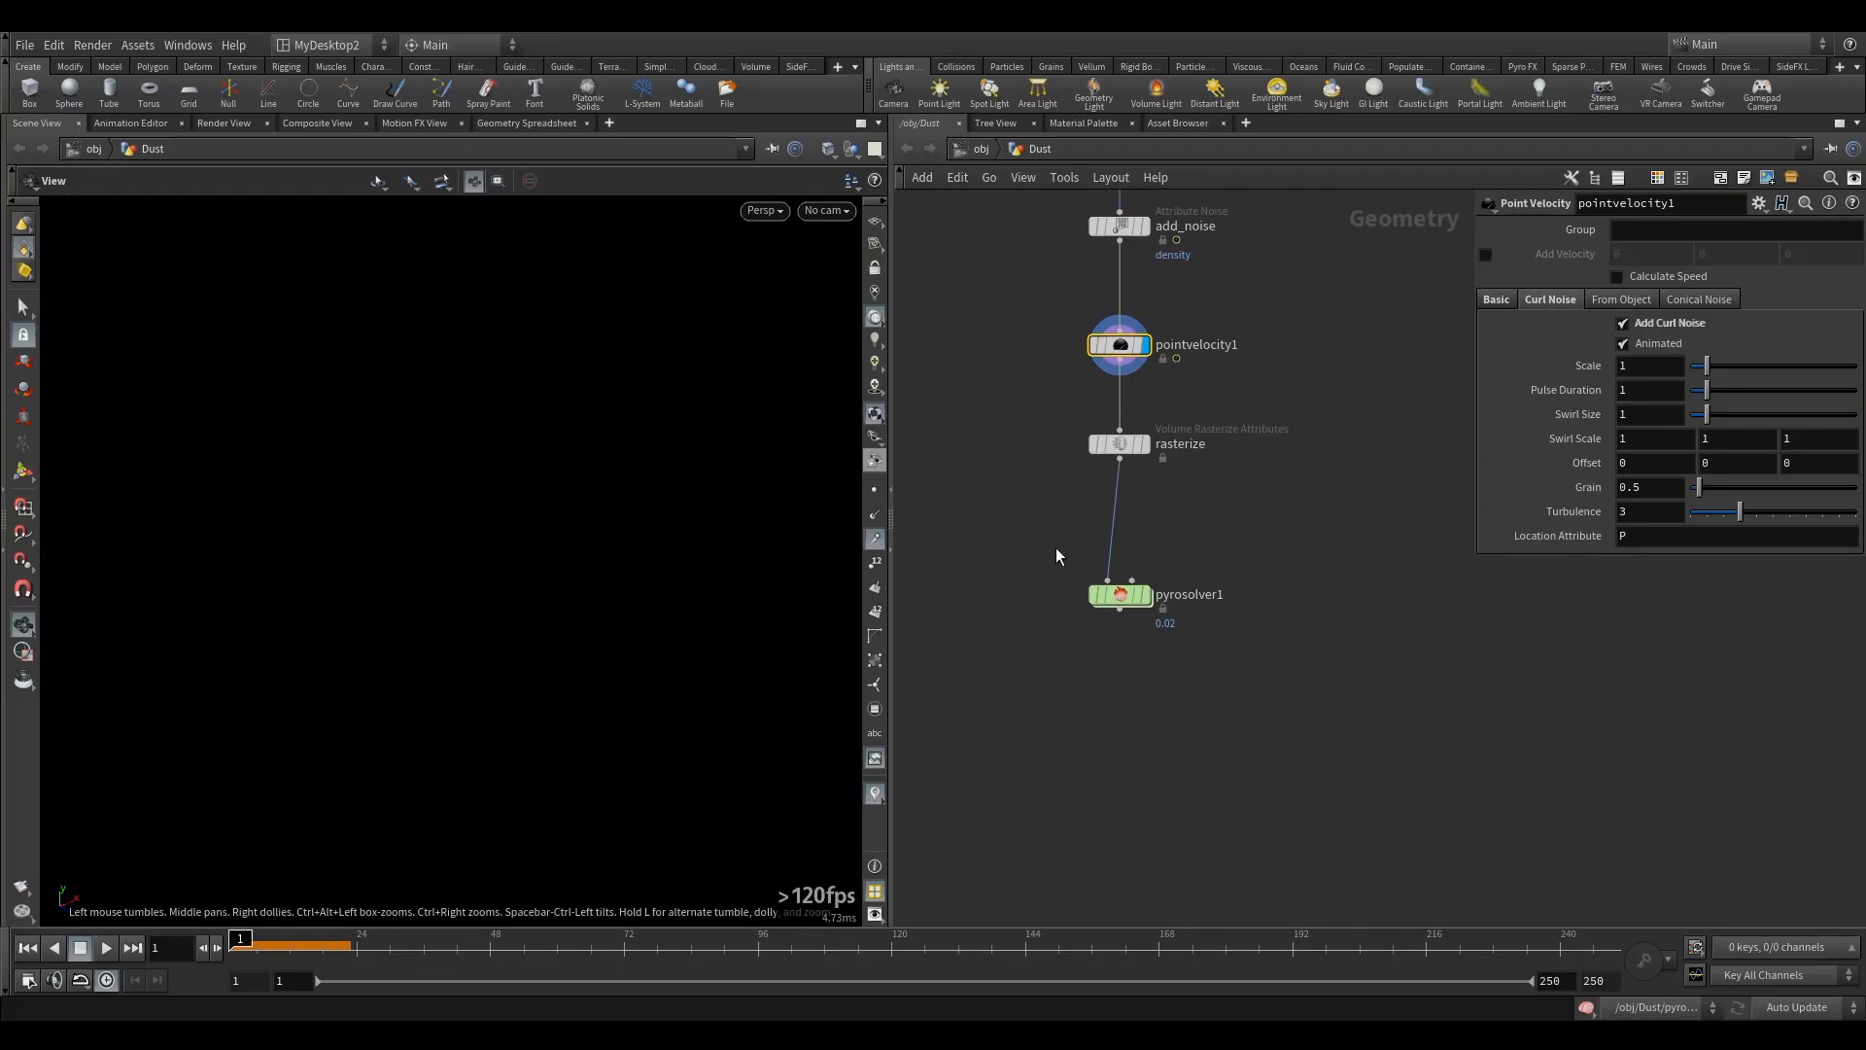
pyautogui.click(1117, 593)
pyautogui.click(106, 947)
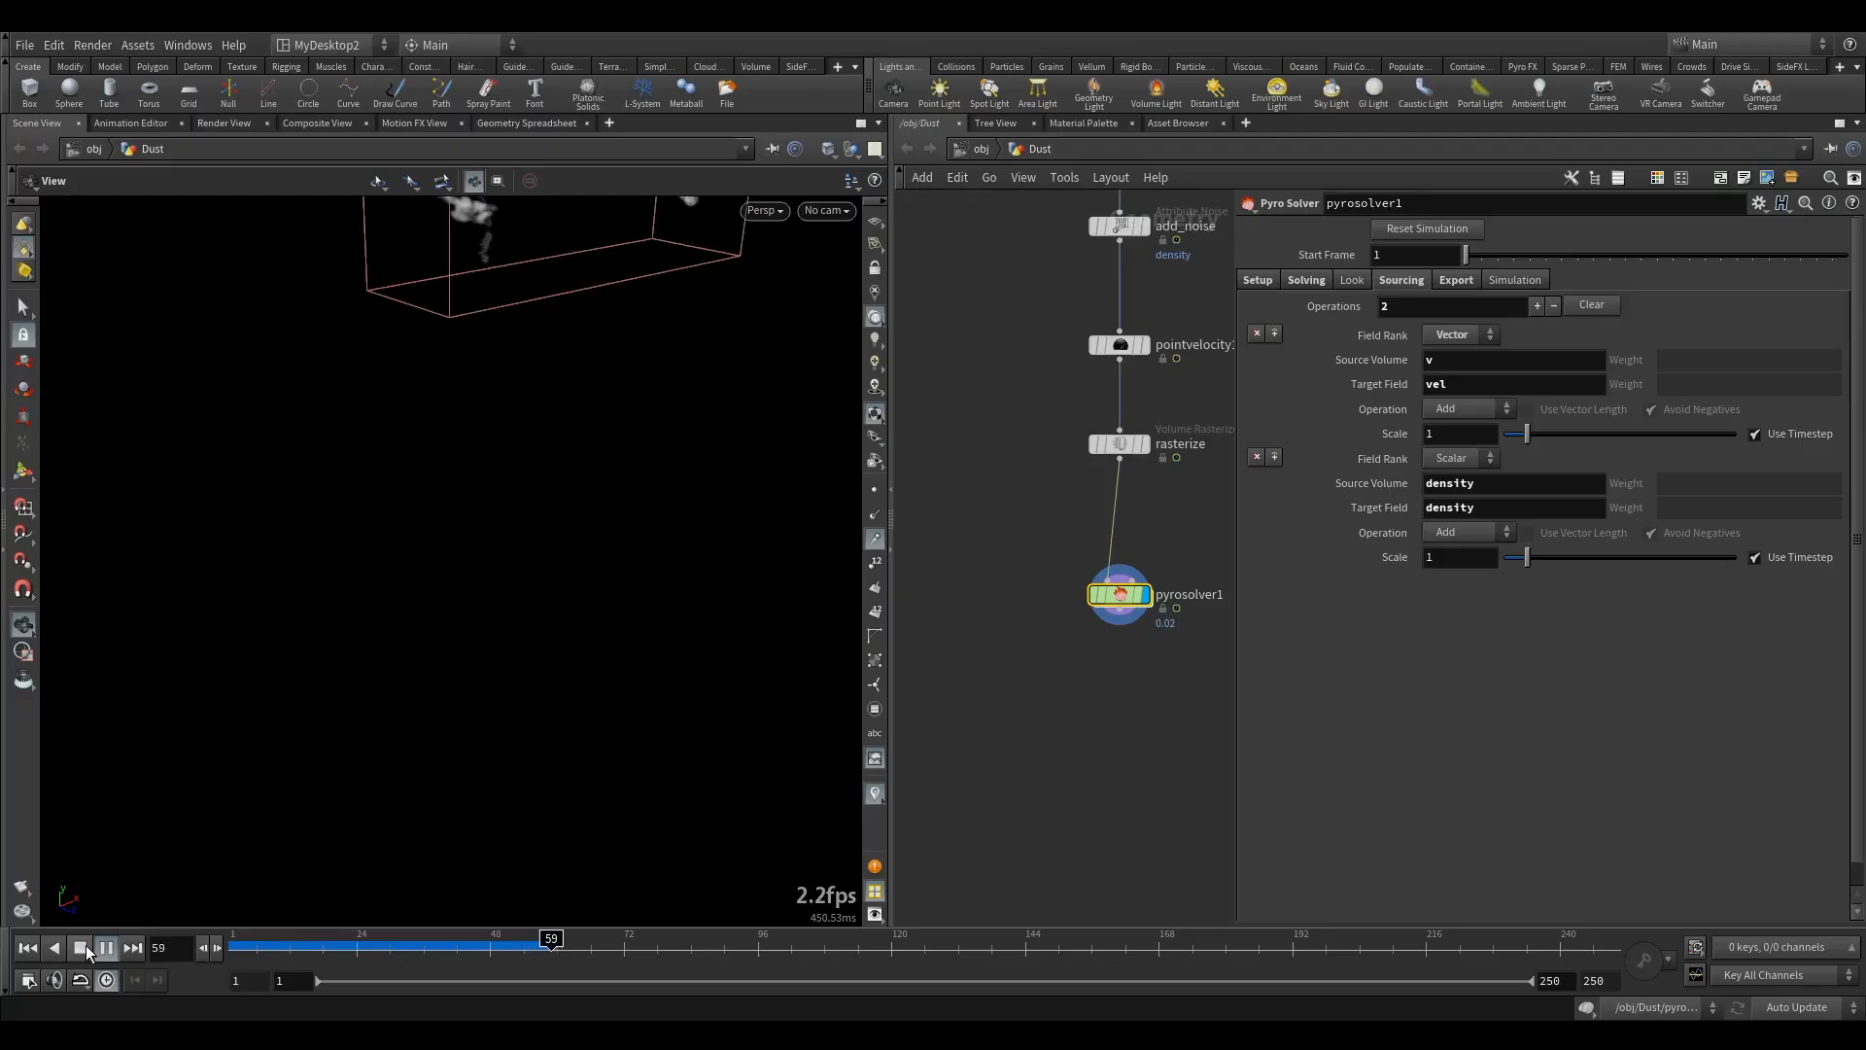
pyautogui.click(86, 944)
pyautogui.moveTo(585, 285); pyautogui.dragTo(479, 679, button='middle')
pyautogui.moveTo(480, 680); pyautogui.dragTo(526, 470)
pyautogui.moveTo(526, 471); pyautogui.dragTo(787, 525, button='right')
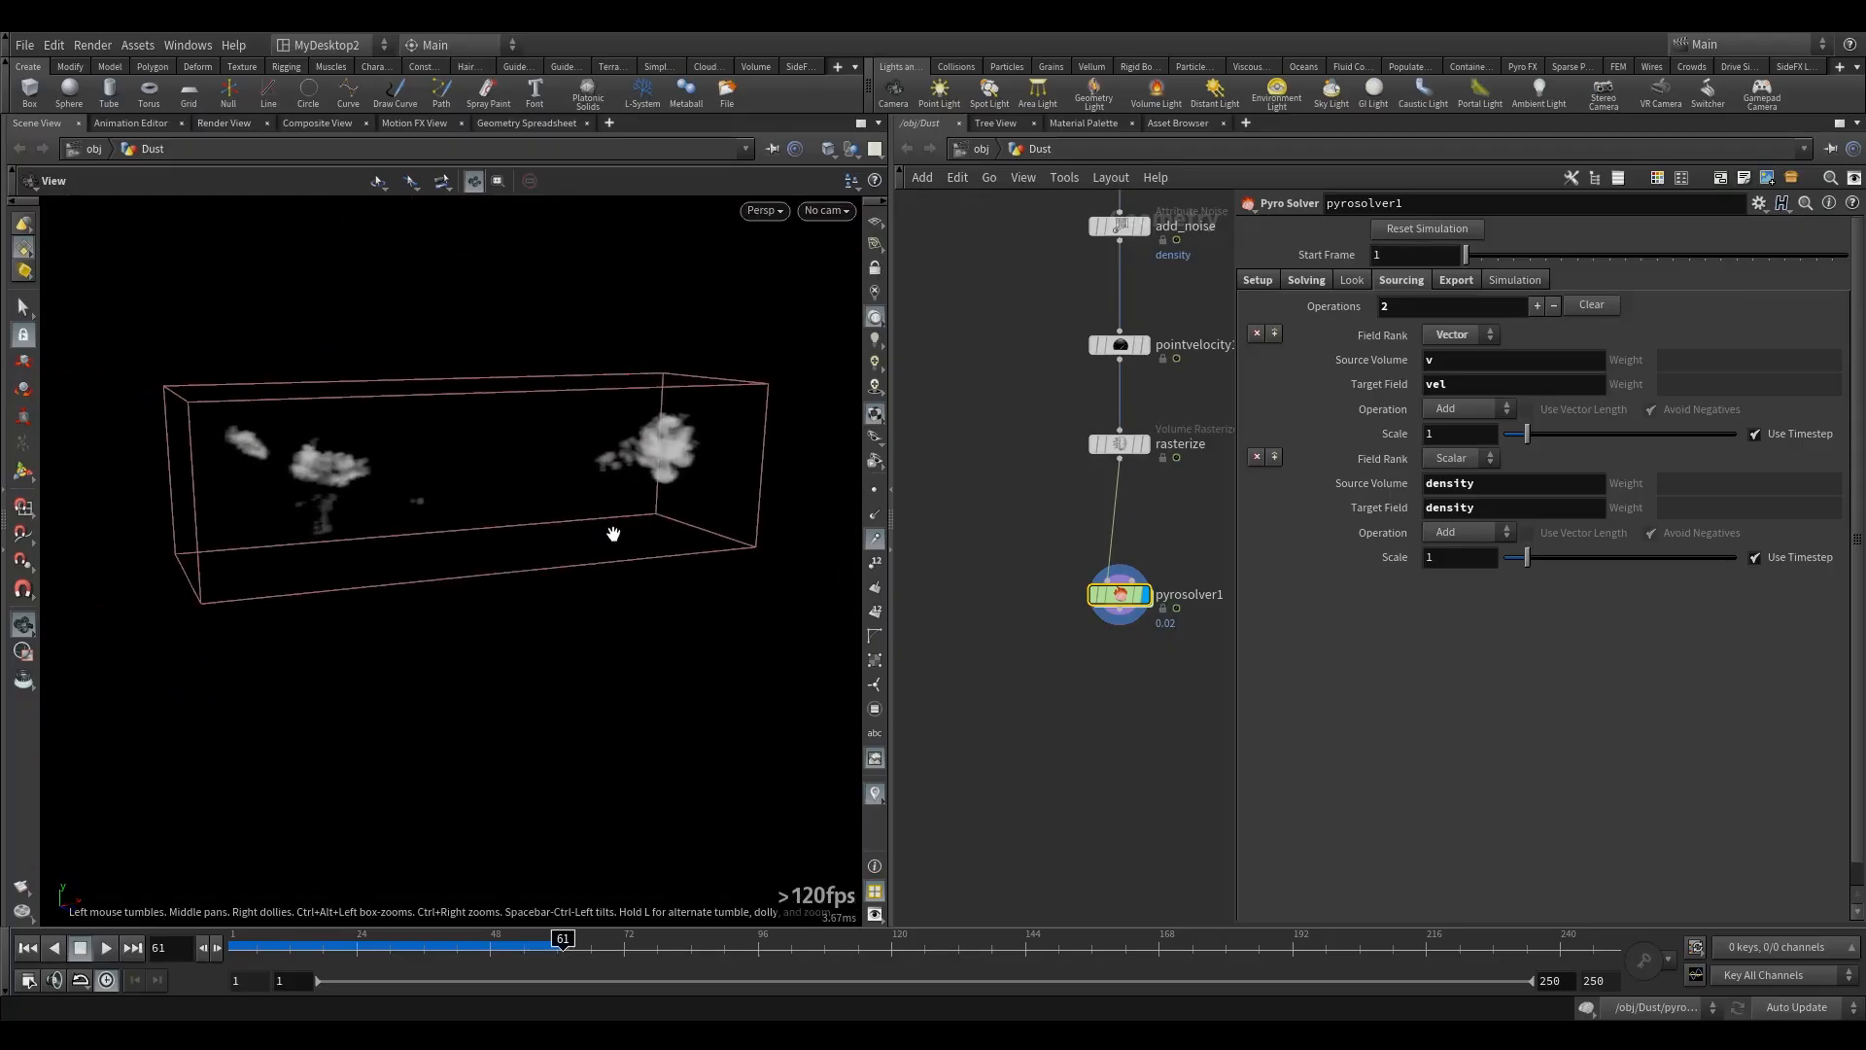
# - Check the pyro solver's voxel size and bring up the viewport's 3D texture resolution limit in its display options
pyautogui.click(1262, 280)
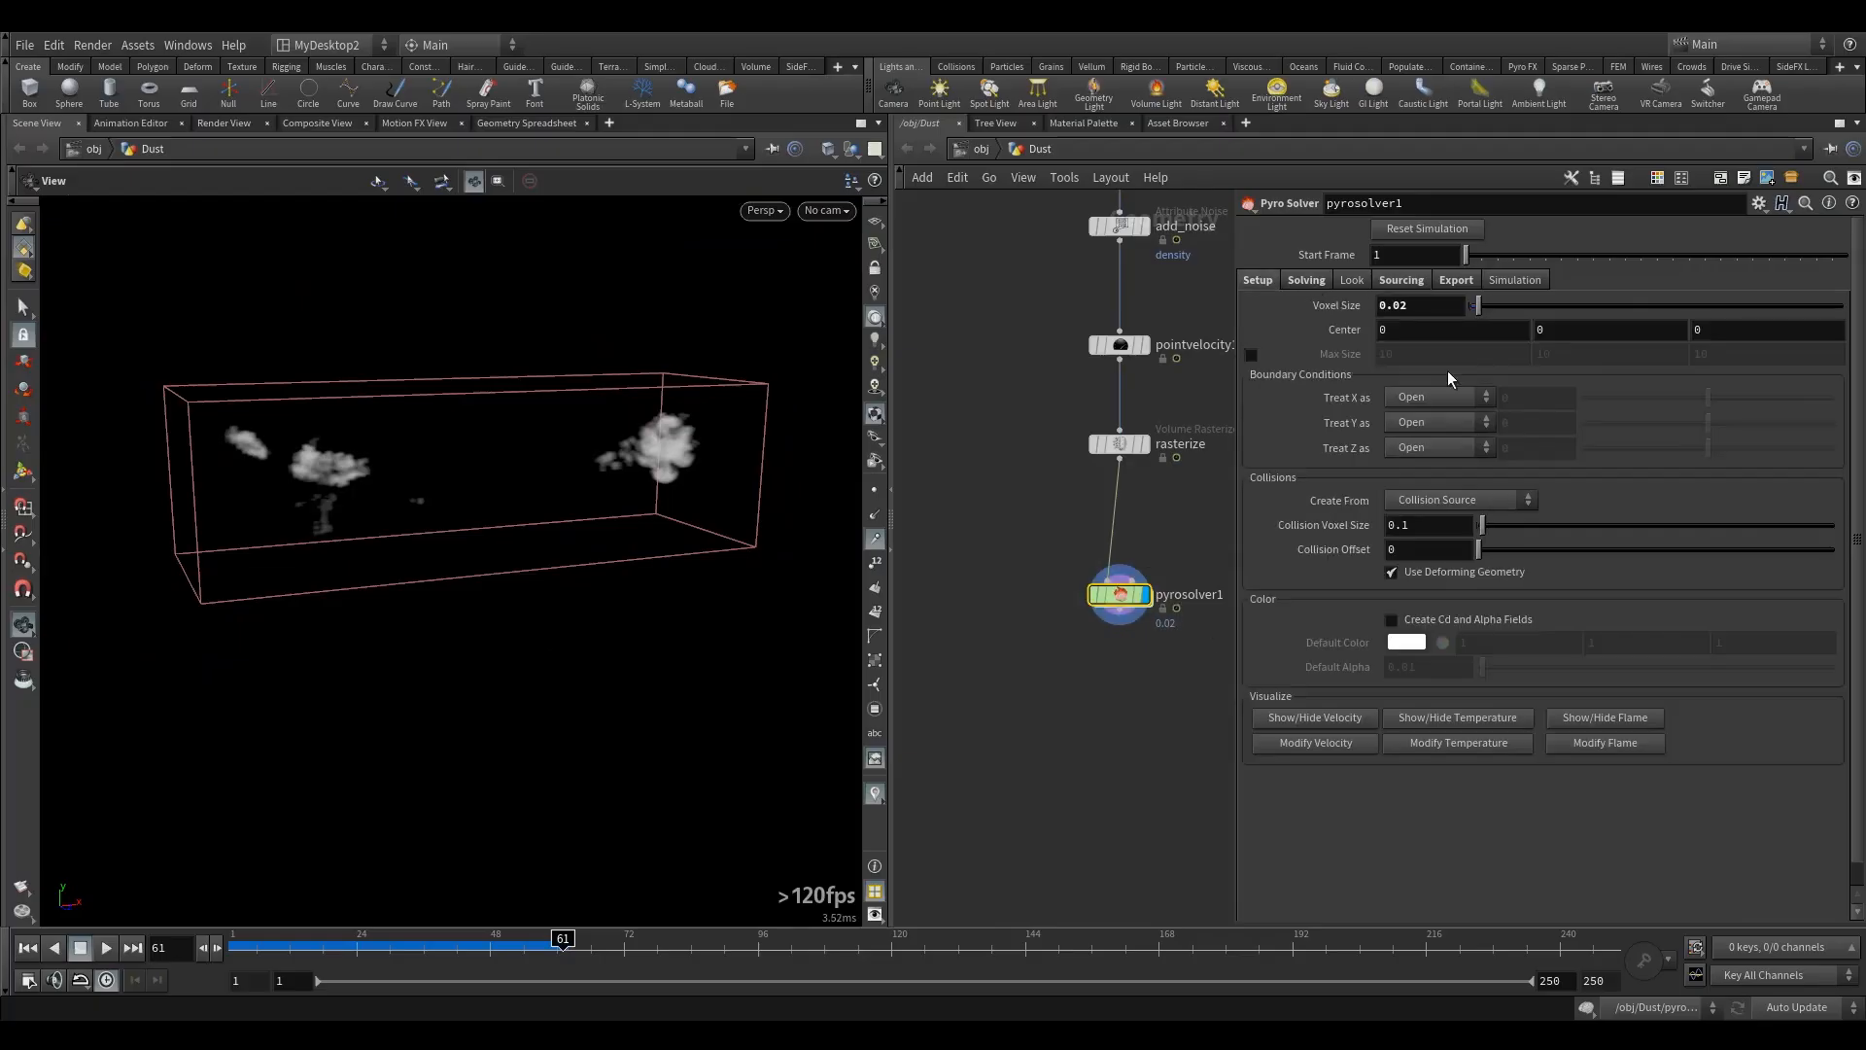
pyautogui.moveTo(458, 506)
pyautogui.mouseDown()
pyautogui.moveTo(500, 479)
pyautogui.moveTo(438, 519)
pyautogui.mouseUp()
pyautogui.press('d')
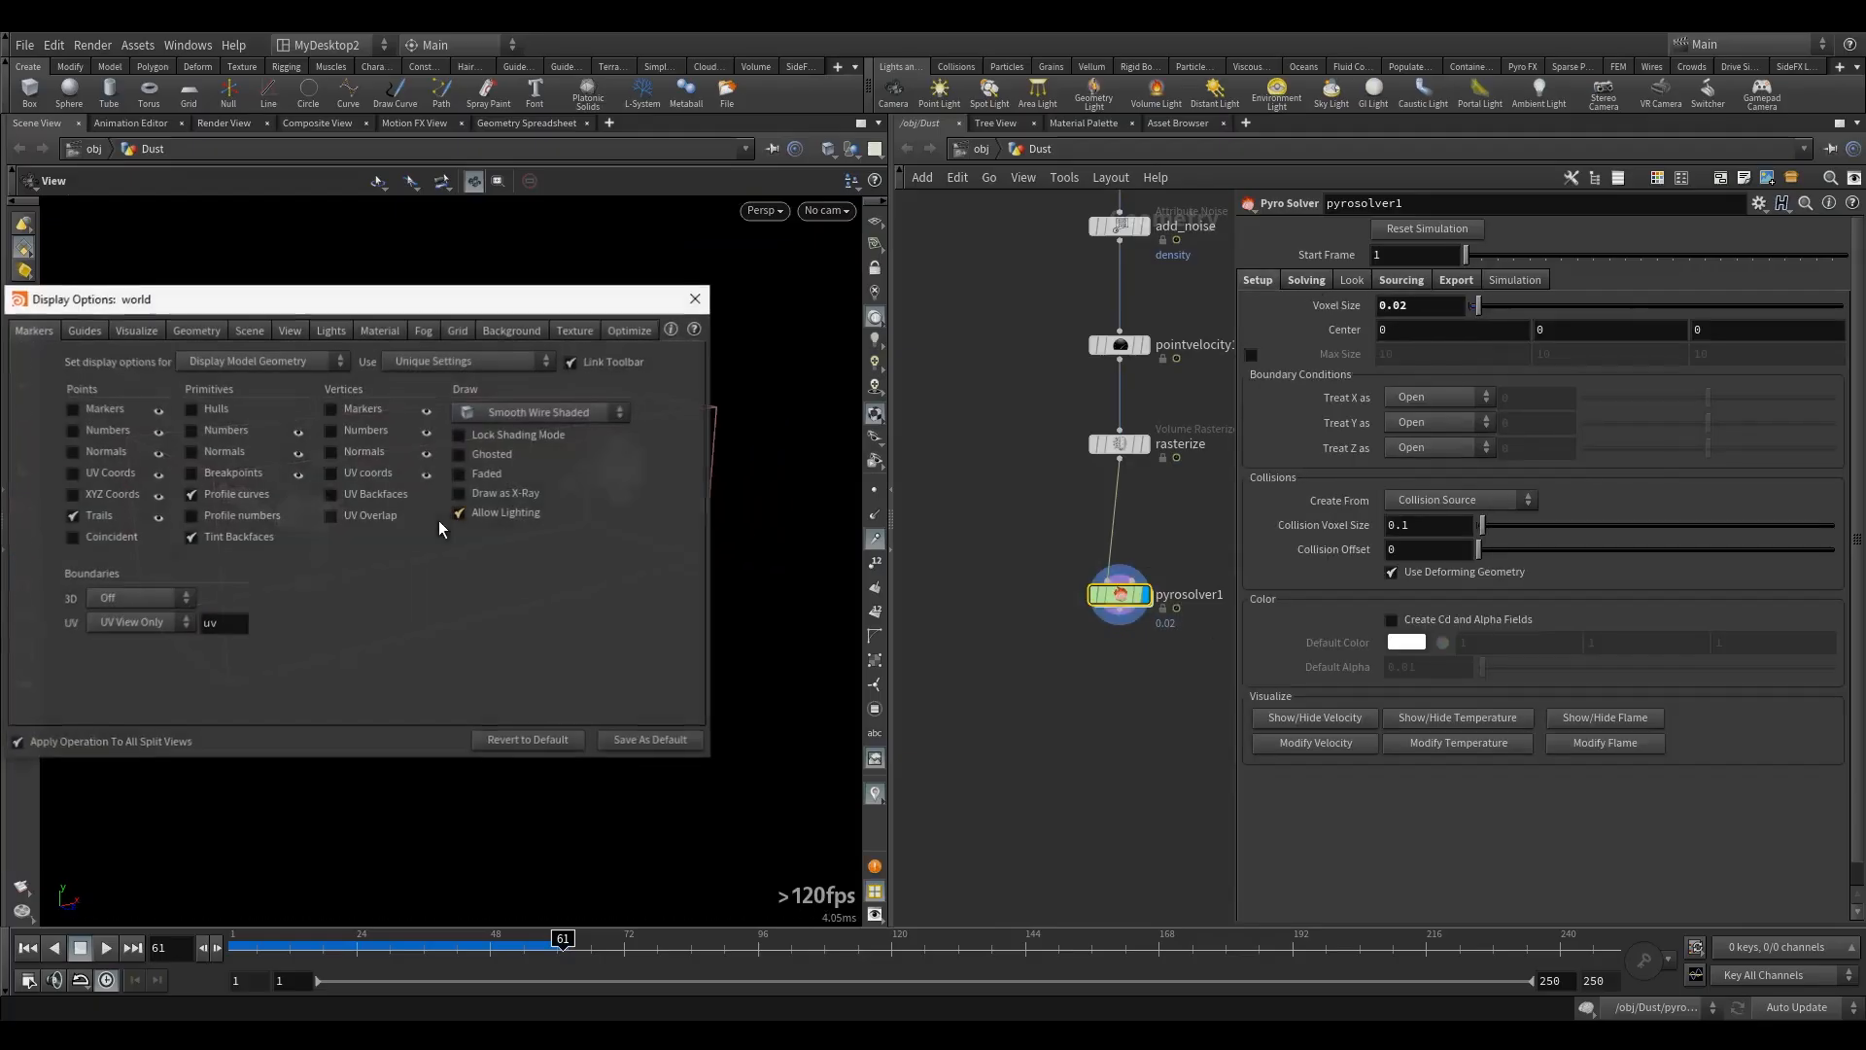
pyautogui.moveTo(607, 304); pyautogui.dragTo(695, 281)
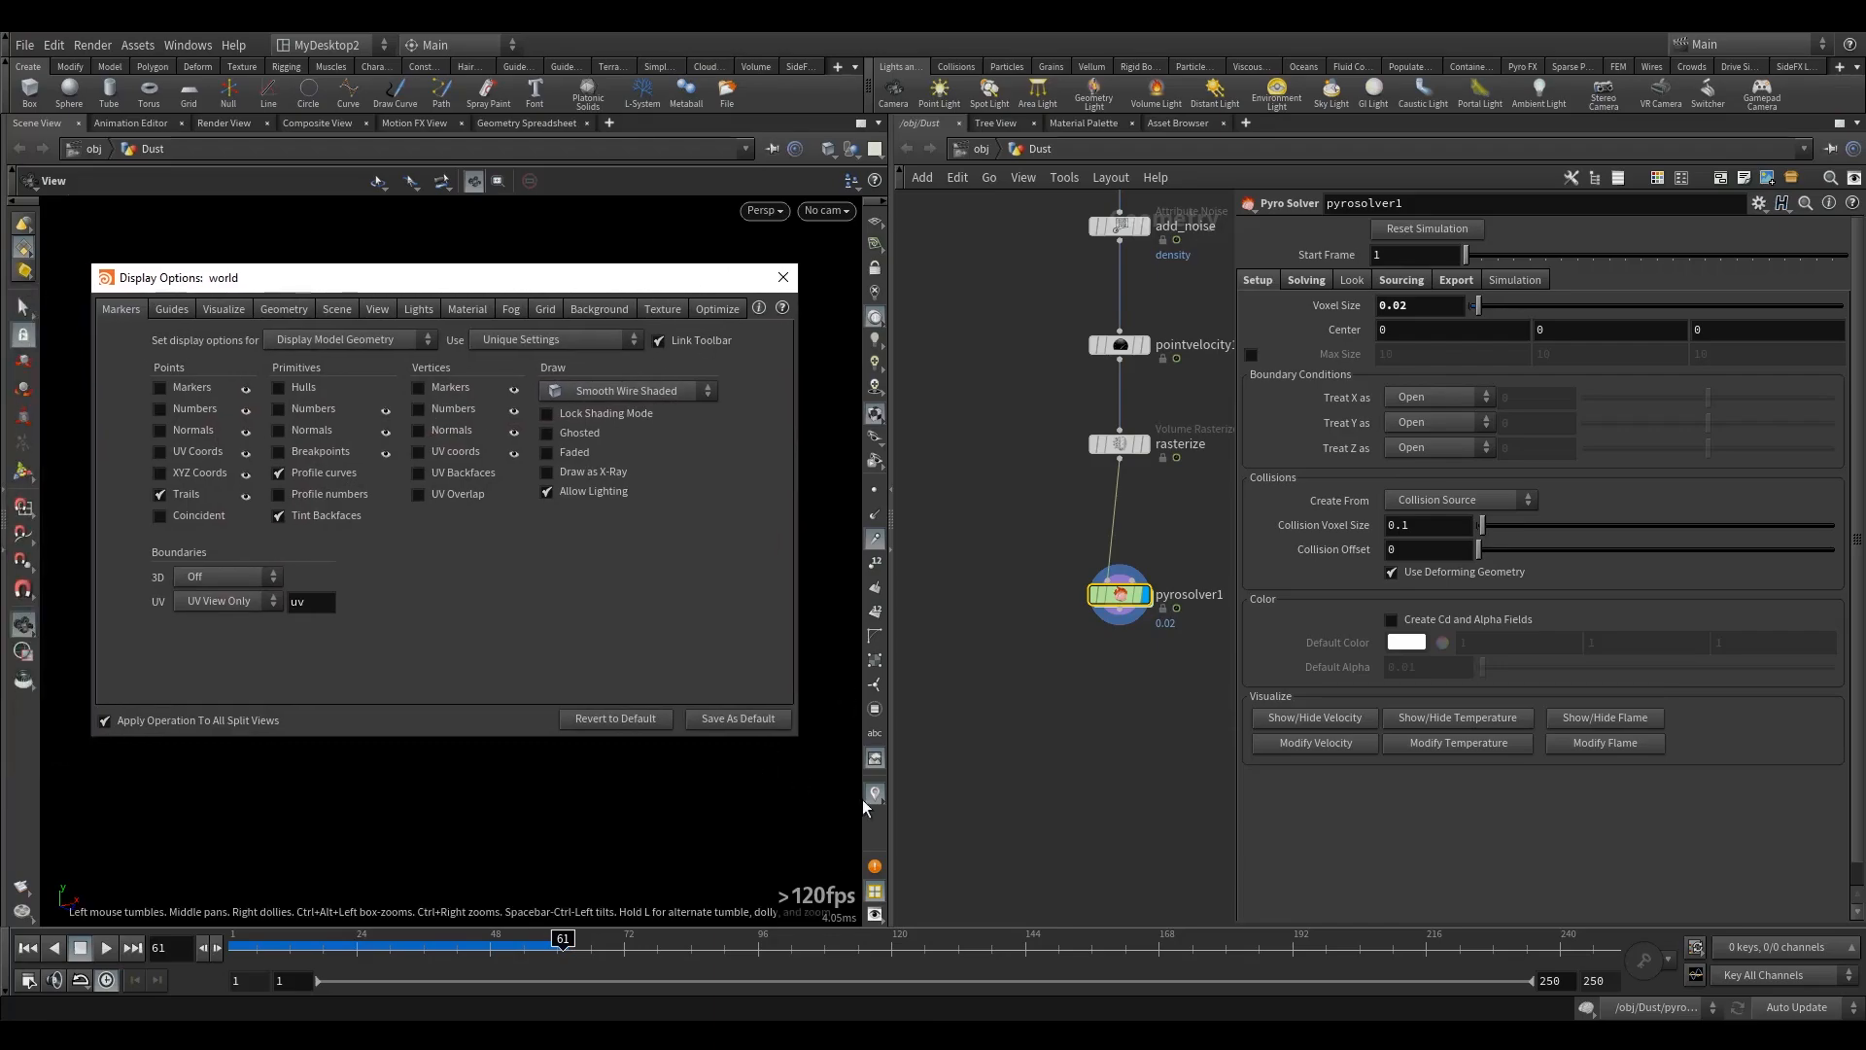
pyautogui.click(662, 308)
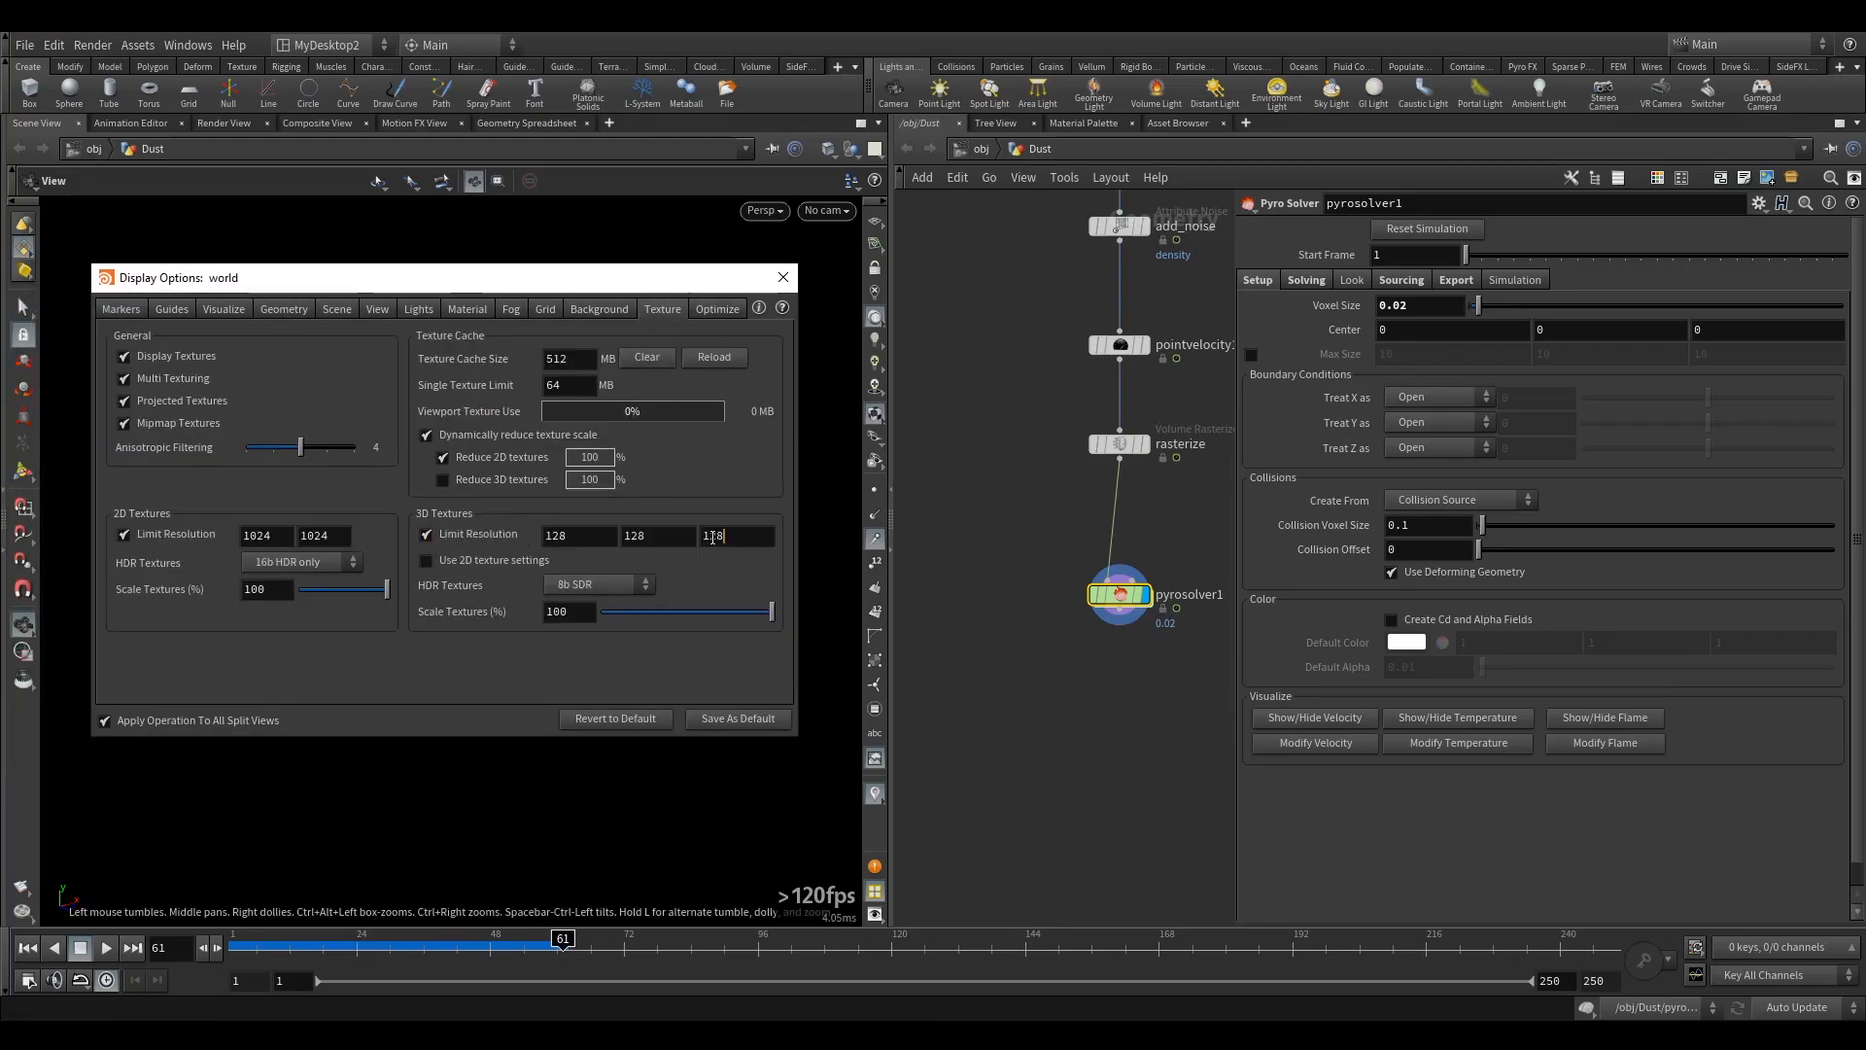
pyautogui.click(551, 540)
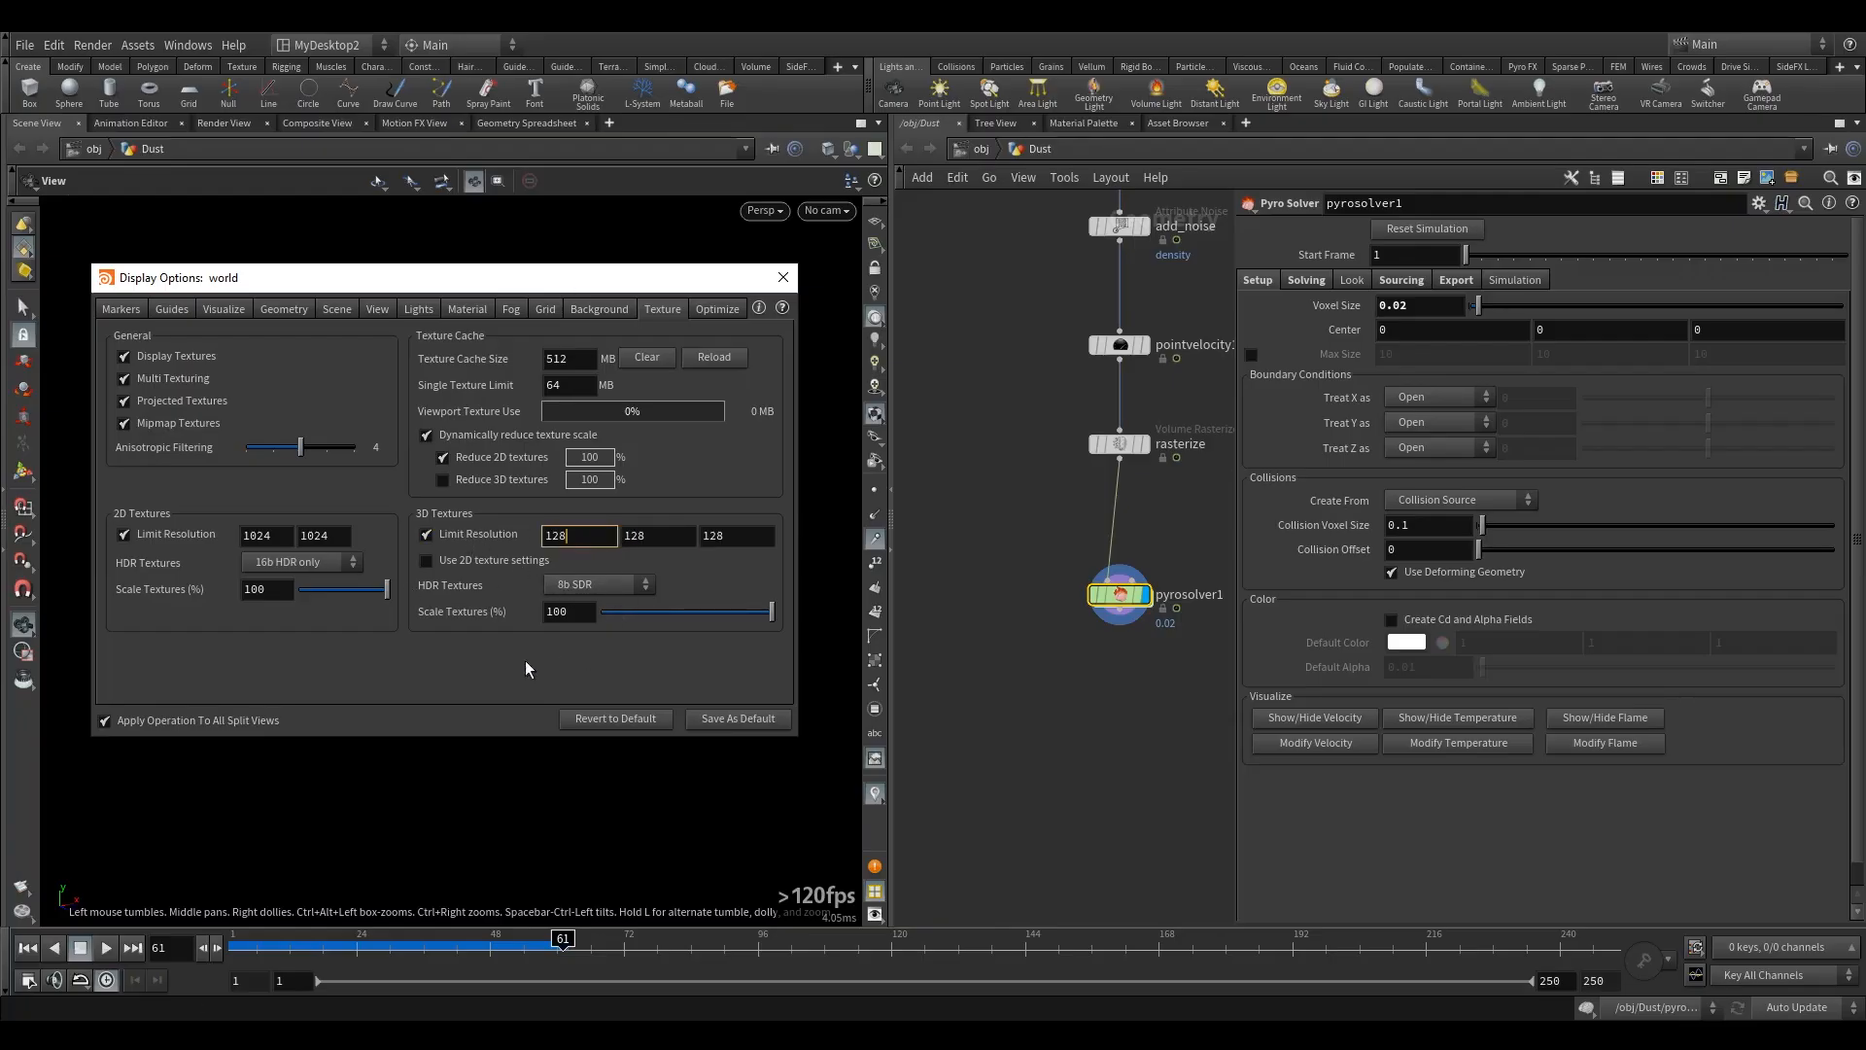
# - Review the three 3D texture resolution values and toggle Limit Resolution off and back on
pyautogui.moveTo(531, 280); pyautogui.dragTo(577, 253)
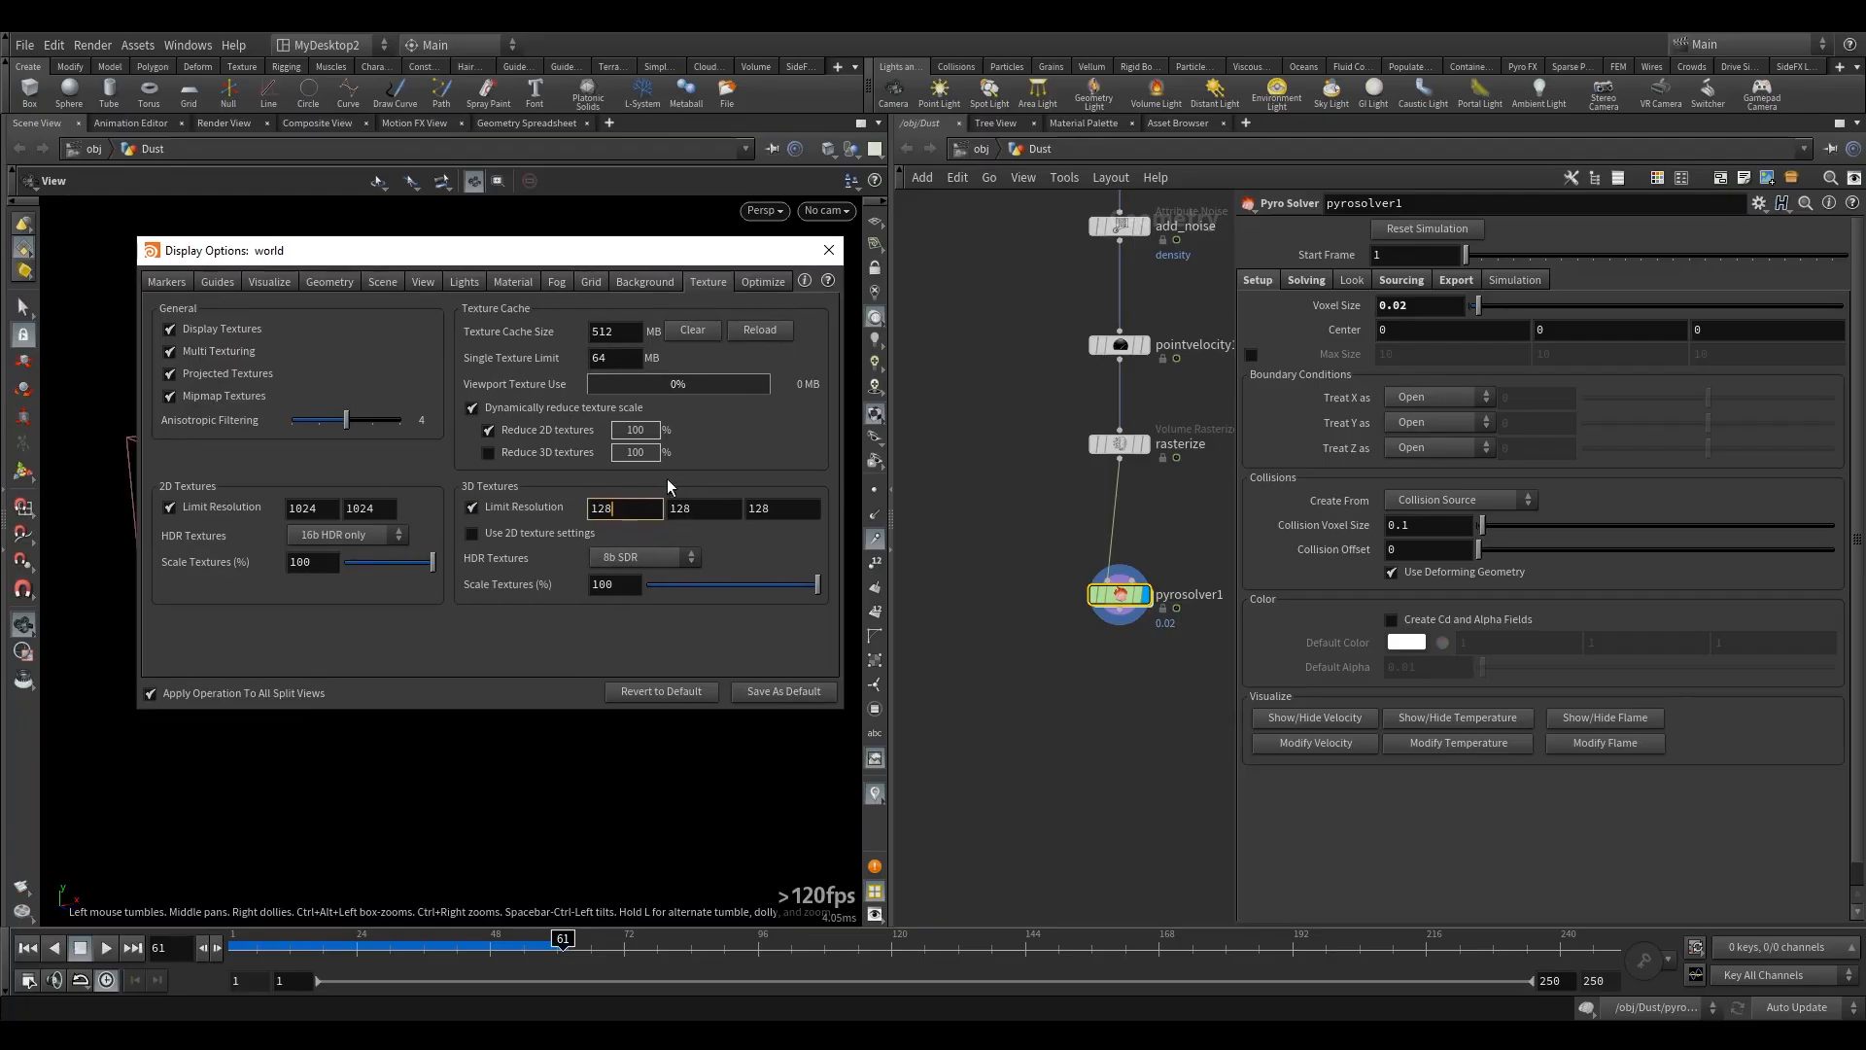
pyautogui.click(714, 505)
pyautogui.click(772, 509)
pyautogui.click(606, 507)
pyautogui.click(470, 506)
pyautogui.click(471, 506)
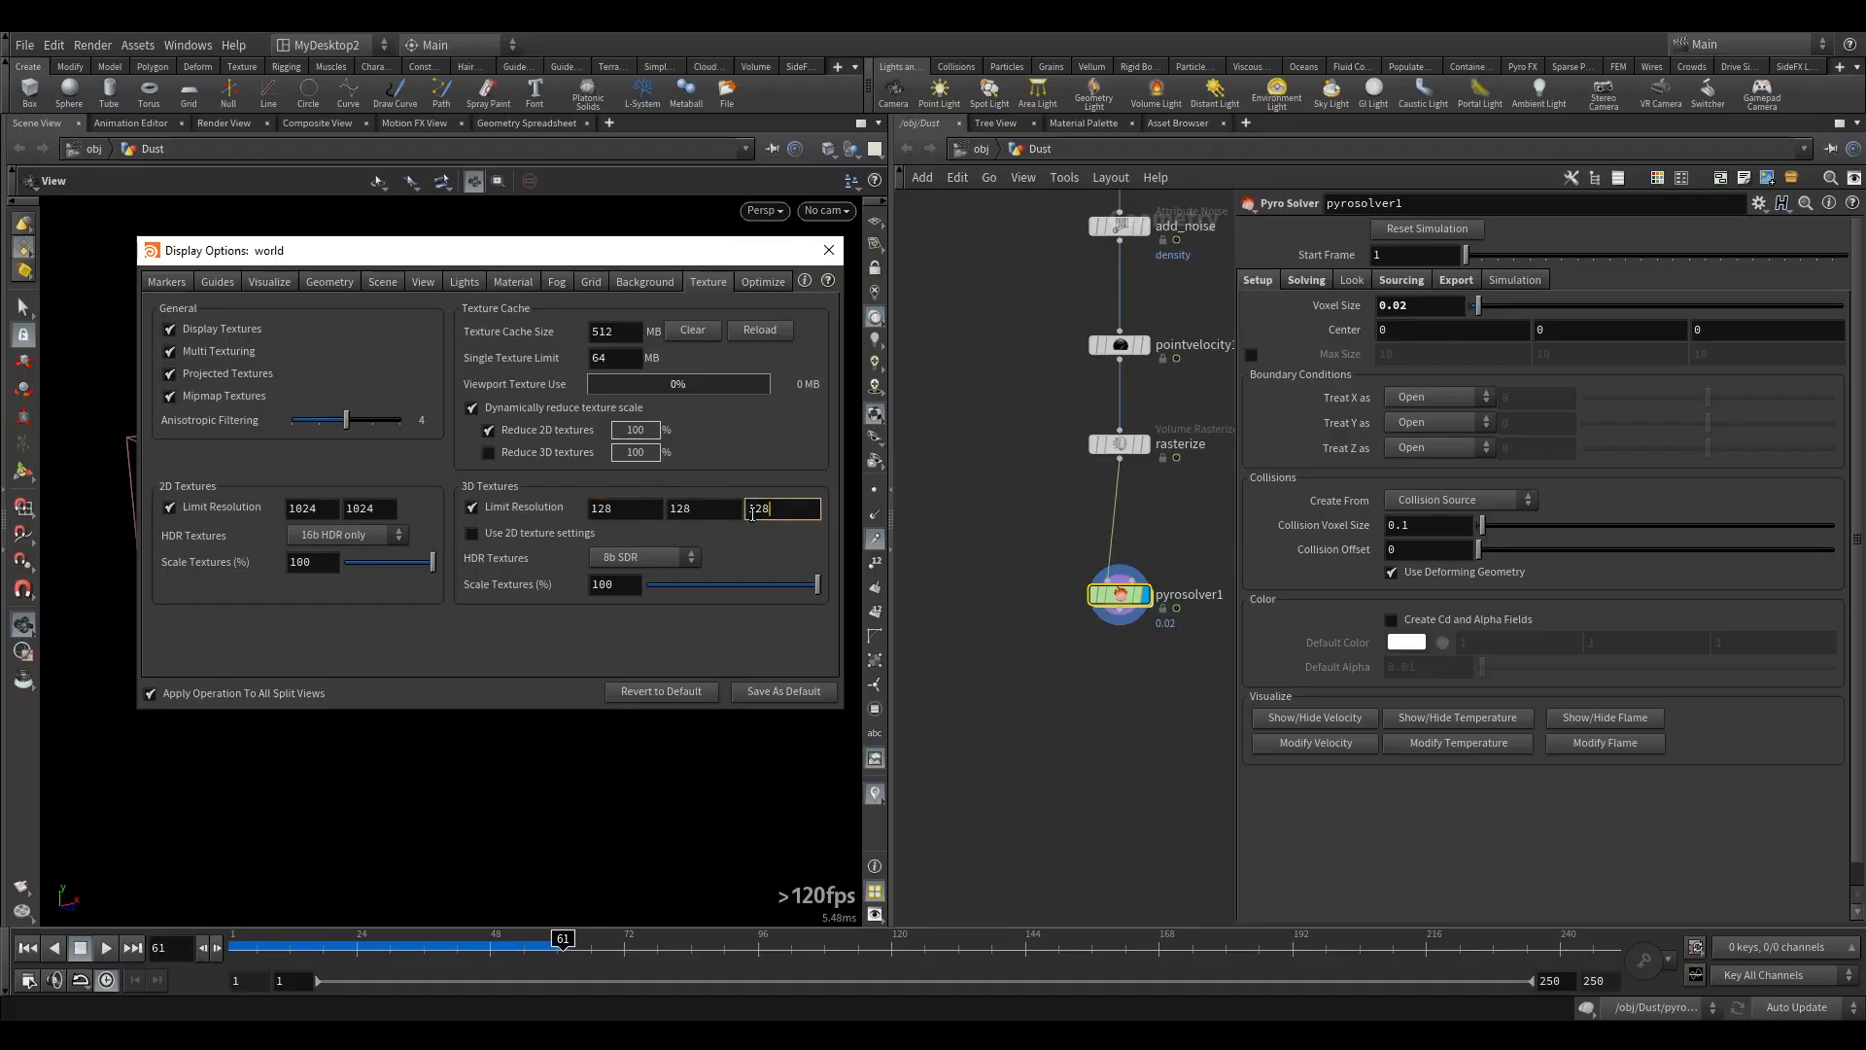
# - Move the display options window aside and examine the dust volume from several angles against the 3D texture limit
pyautogui.moveTo(574, 260); pyautogui.dragTo(996, 228)
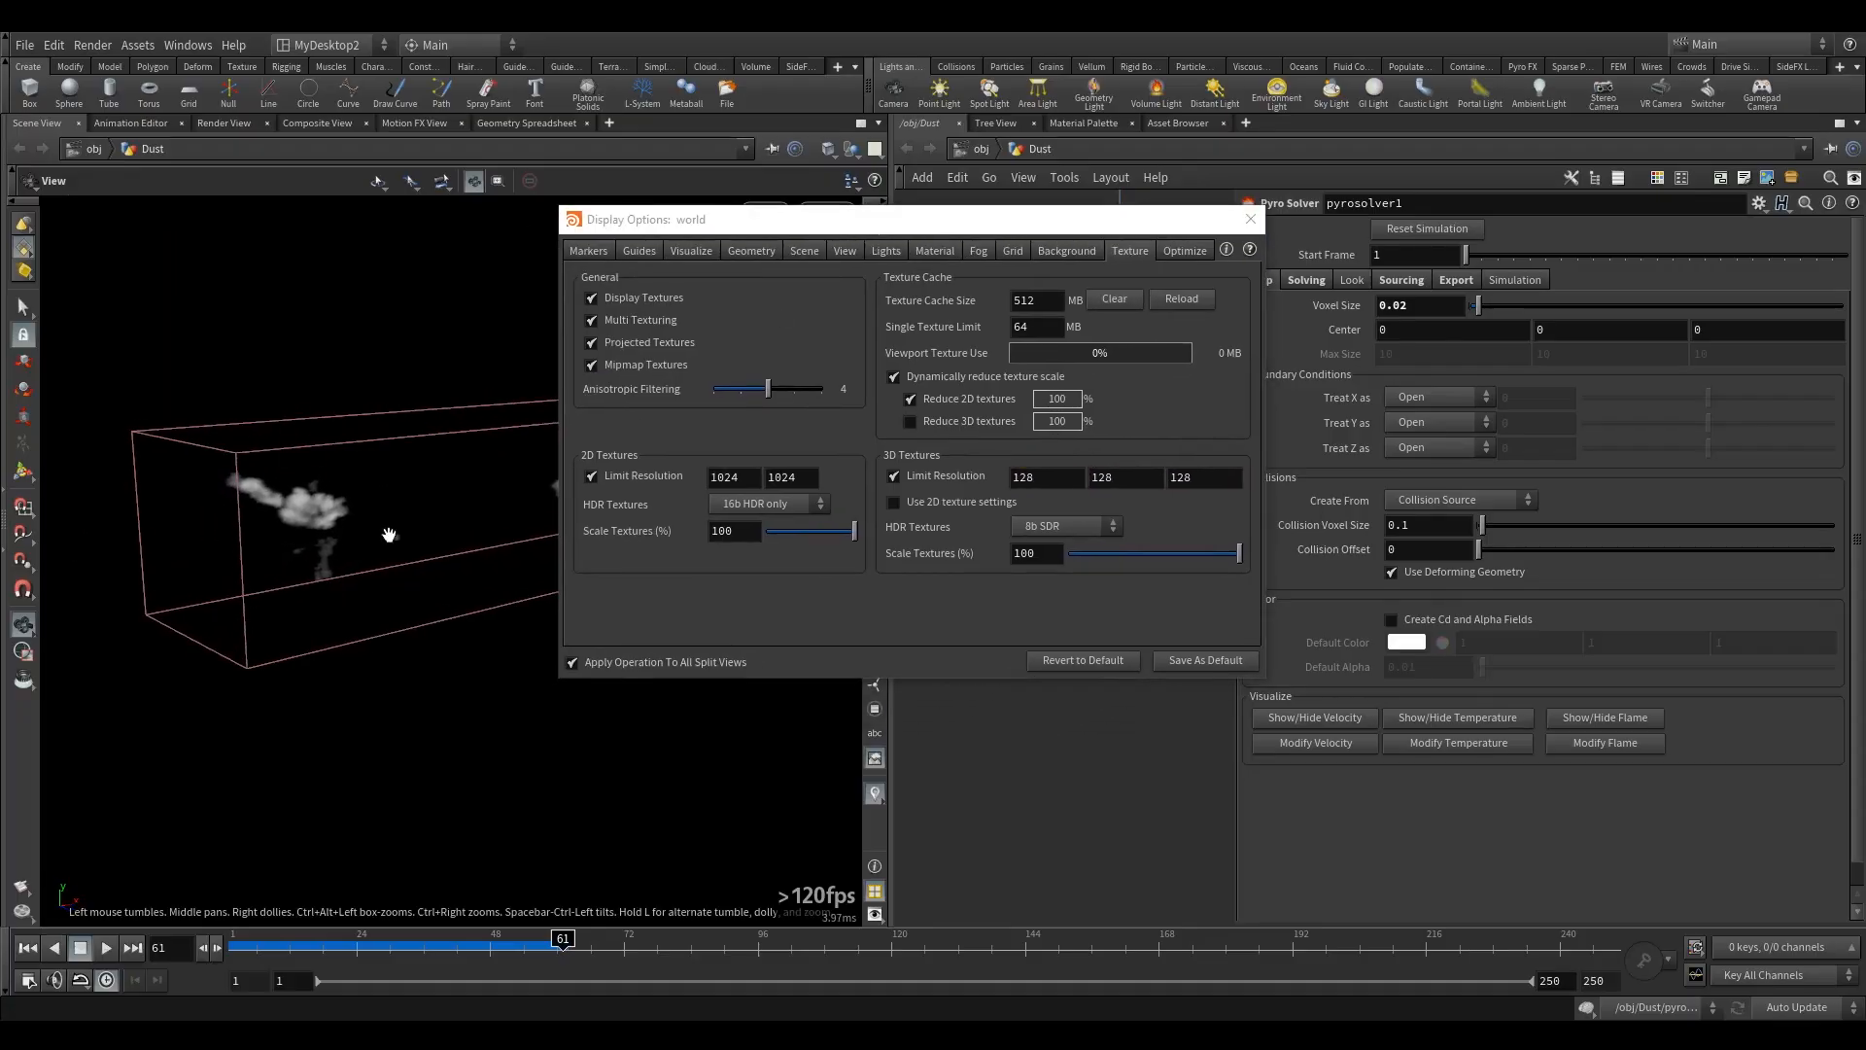
pyautogui.moveTo(220, 554); pyautogui.dragTo(254, 580)
pyautogui.click(1043, 479)
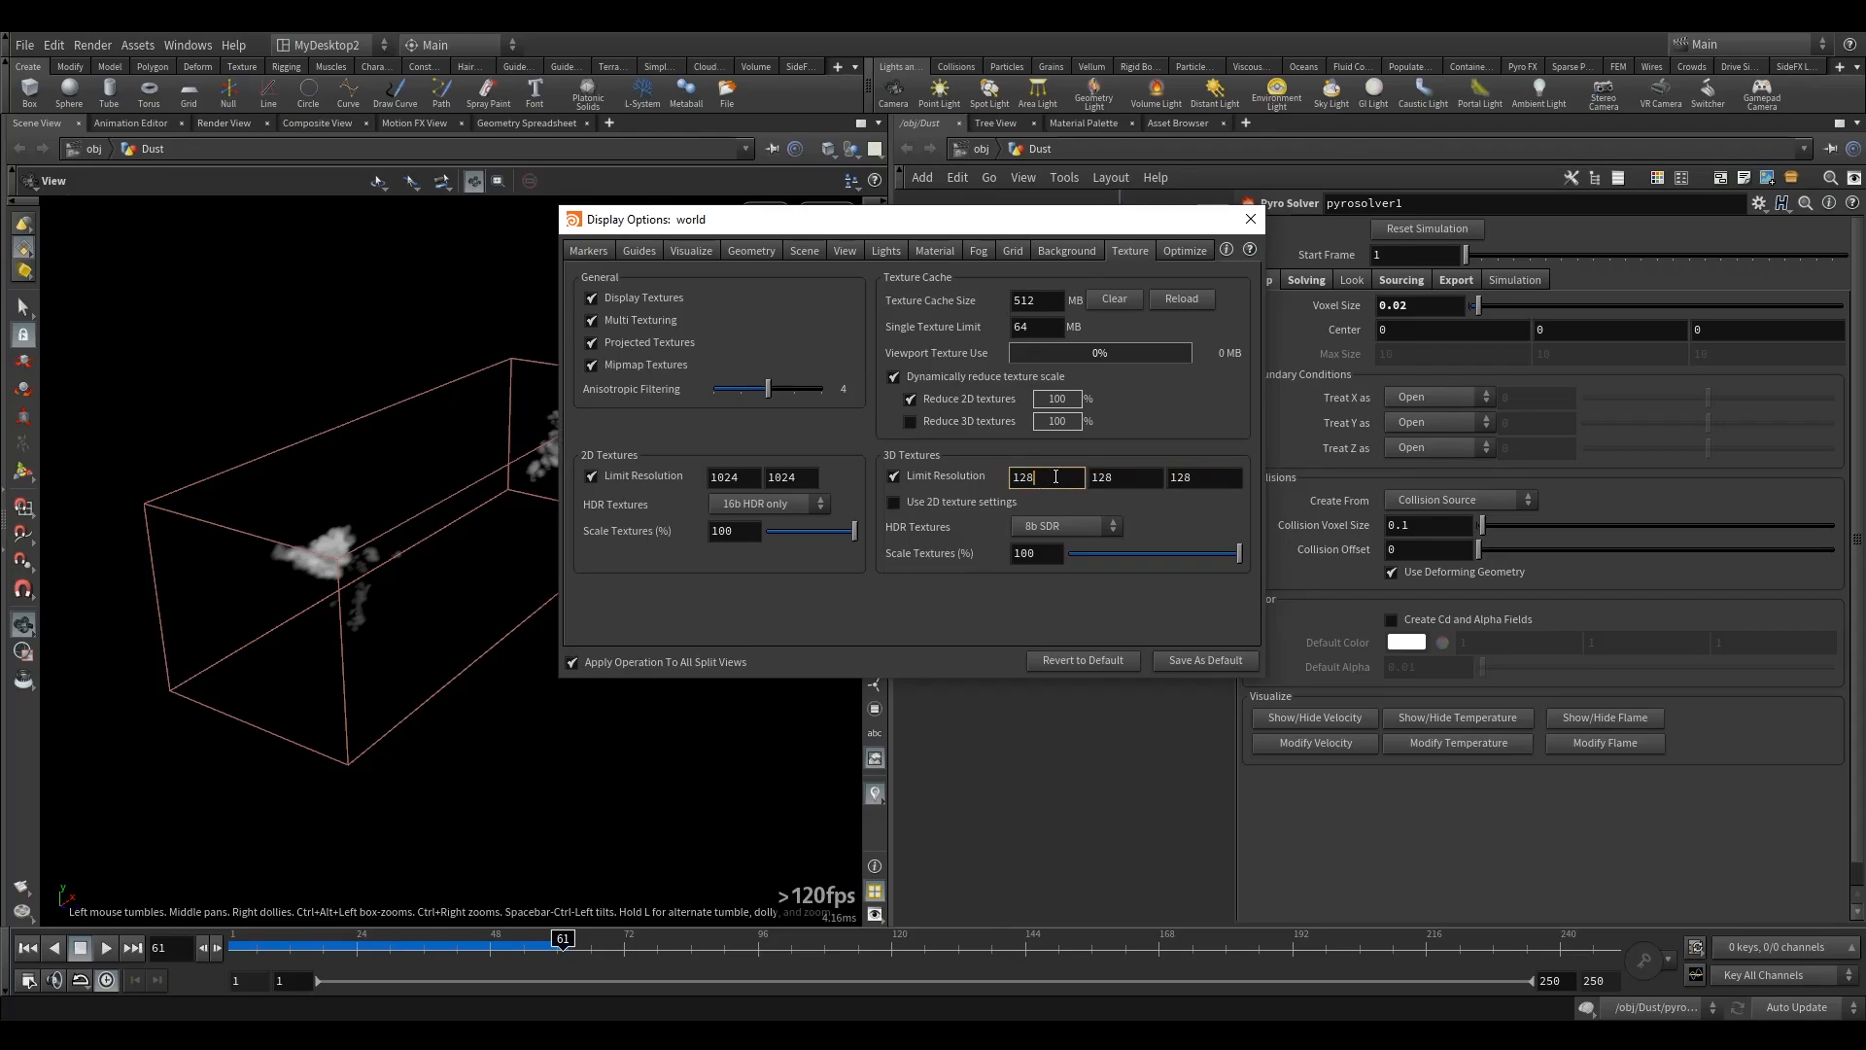
pyautogui.moveTo(350, 633); pyautogui.dragTo(422, 540)
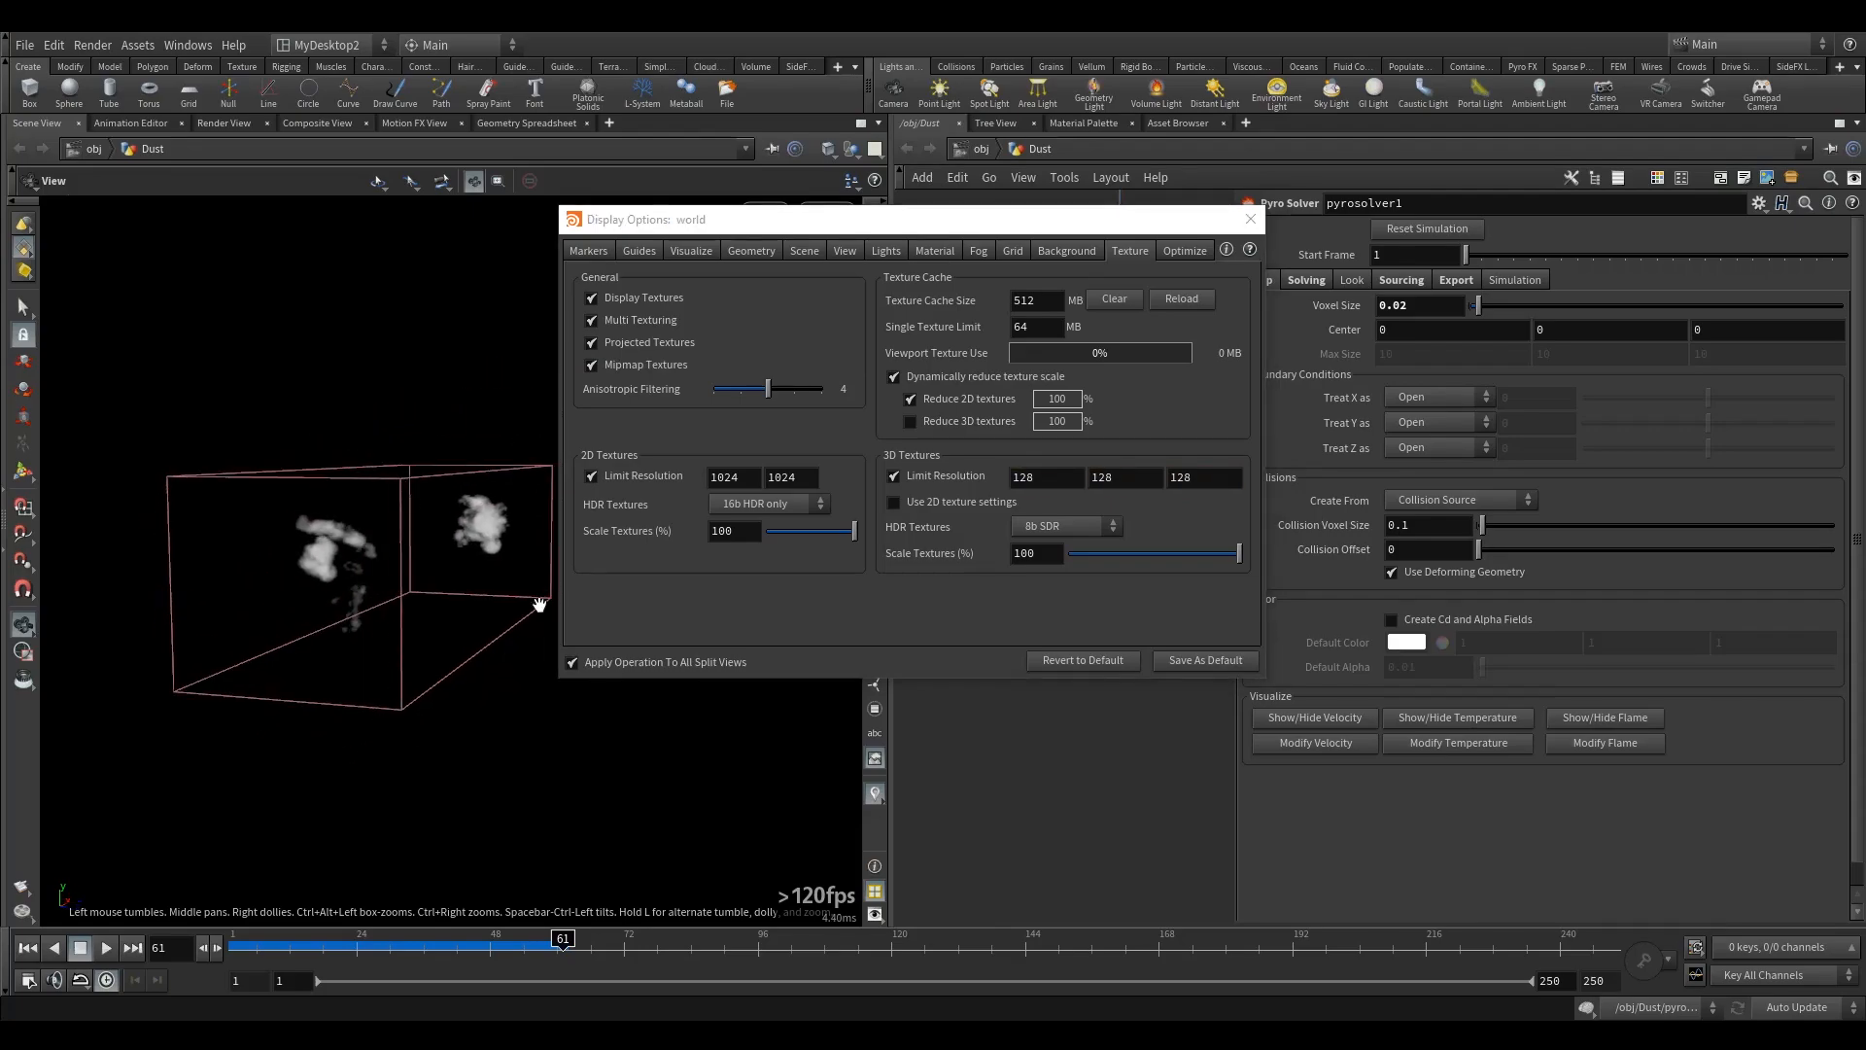
pyautogui.moveTo(545, 597); pyautogui.dragTo(282, 498)
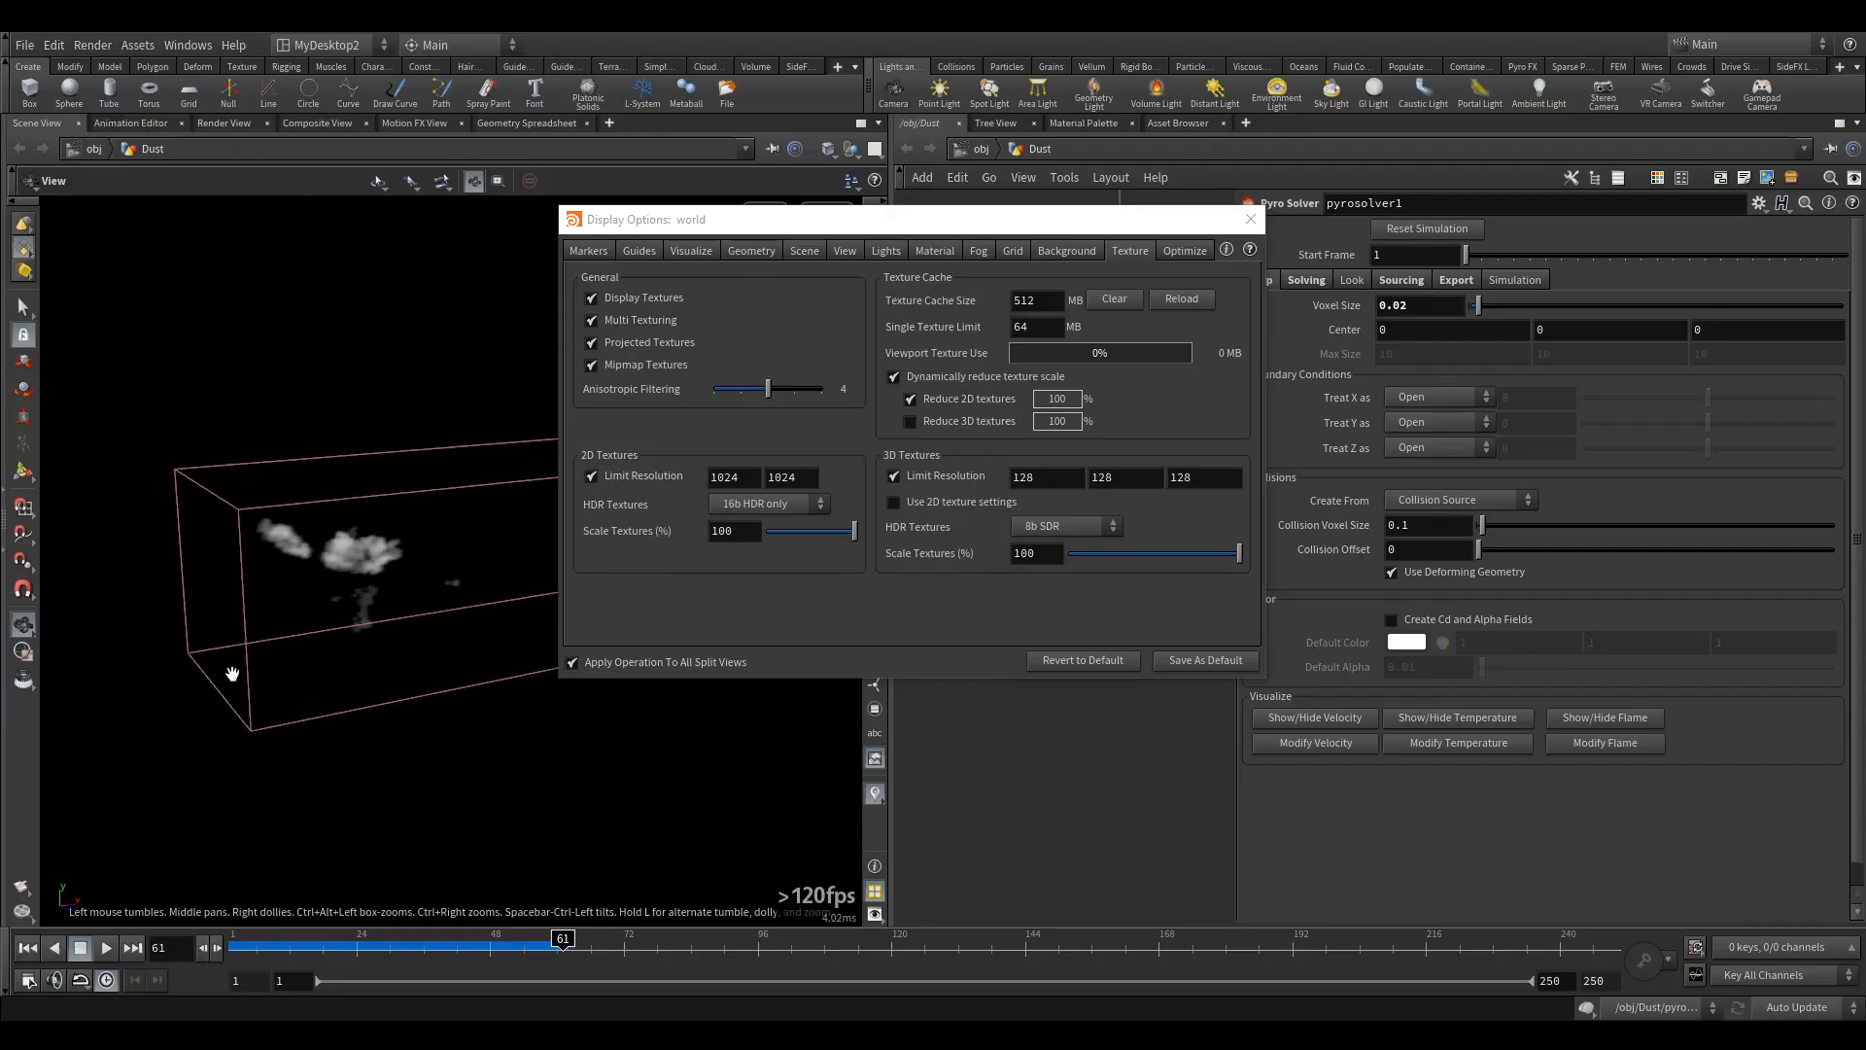
# - Inspect the dust volume at frame 61 from closer angles, and rewind to frame 1
pyautogui.moveTo(382, 554)
pyautogui.mouseDown()
pyautogui.moveTo(269, 546)
pyautogui.moveTo(404, 566)
pyautogui.mouseUp()
pyautogui.moveTo(404, 566)
pyautogui.mouseDown(button='right')
pyautogui.moveTo(473, 522)
pyautogui.moveTo(850, 437)
pyautogui.moveTo(388, 587)
pyautogui.mouseUp(button='right')
pyautogui.moveTo(387, 587); pyautogui.dragTo(333, 498)
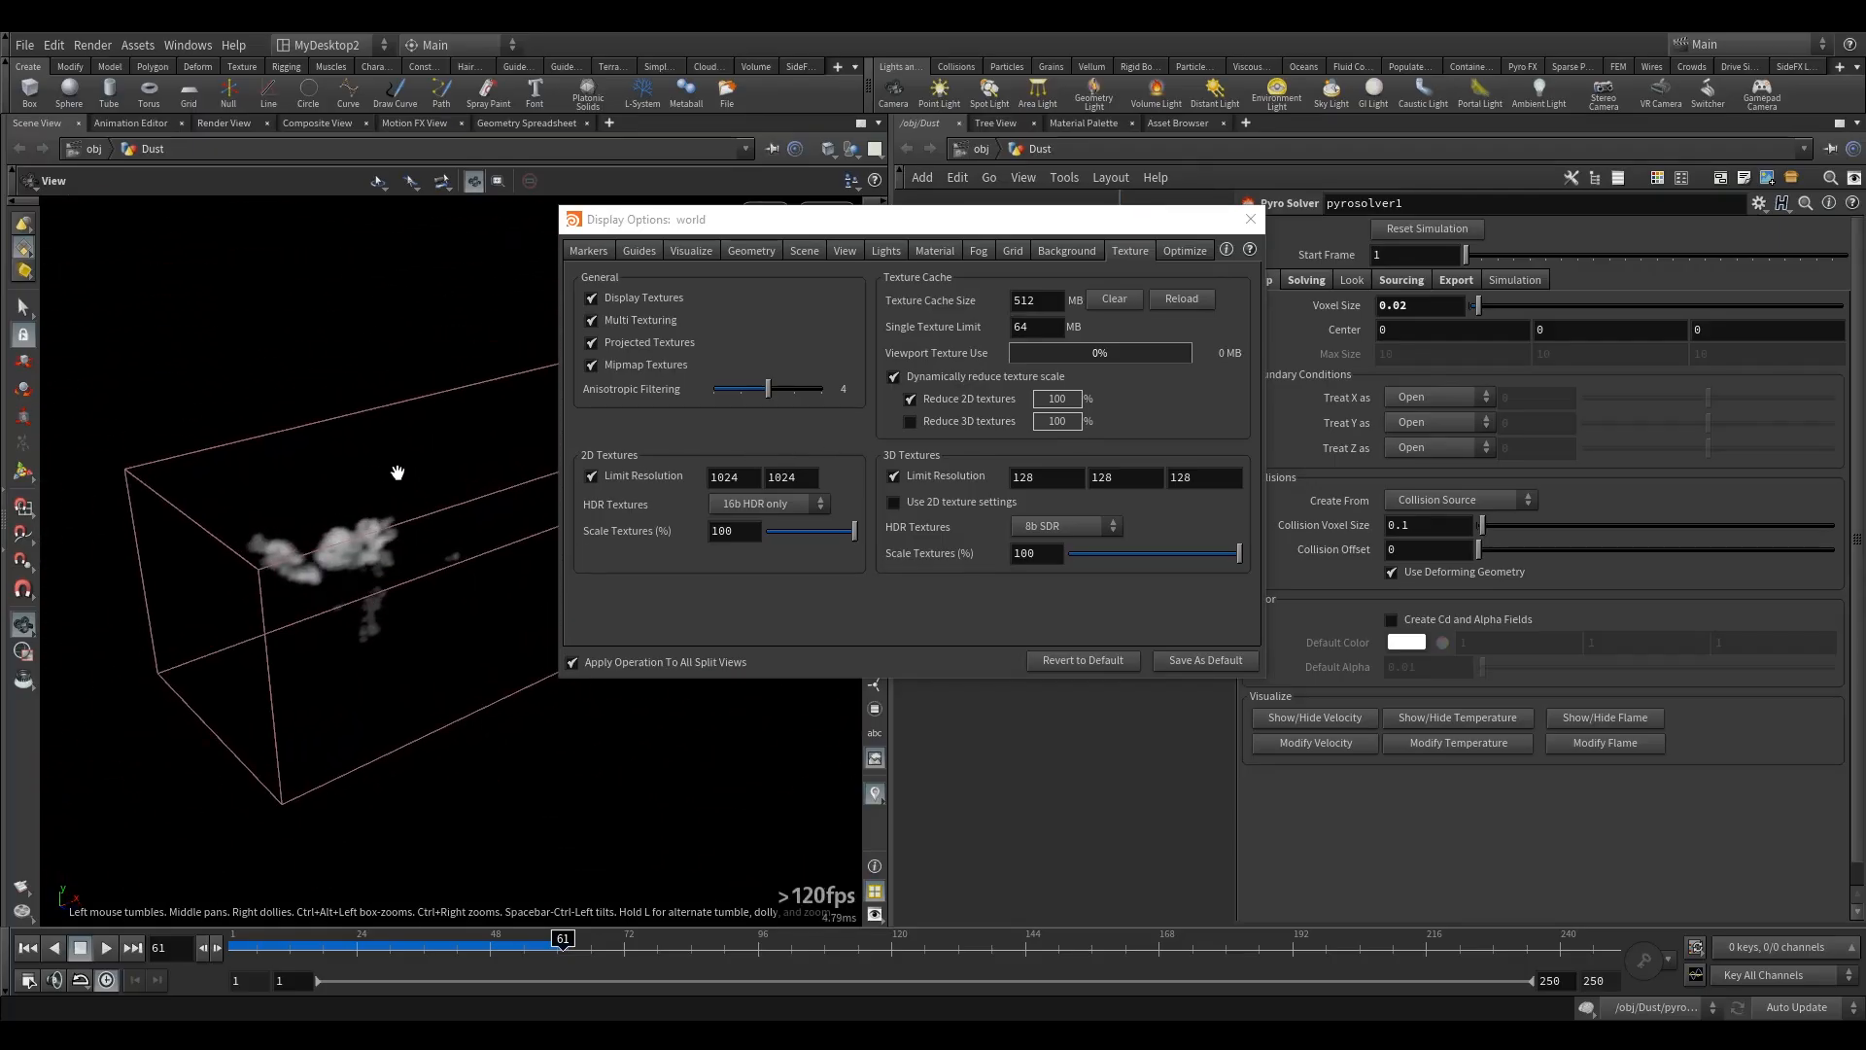
pyautogui.hotkey('ctrl', 'Up')
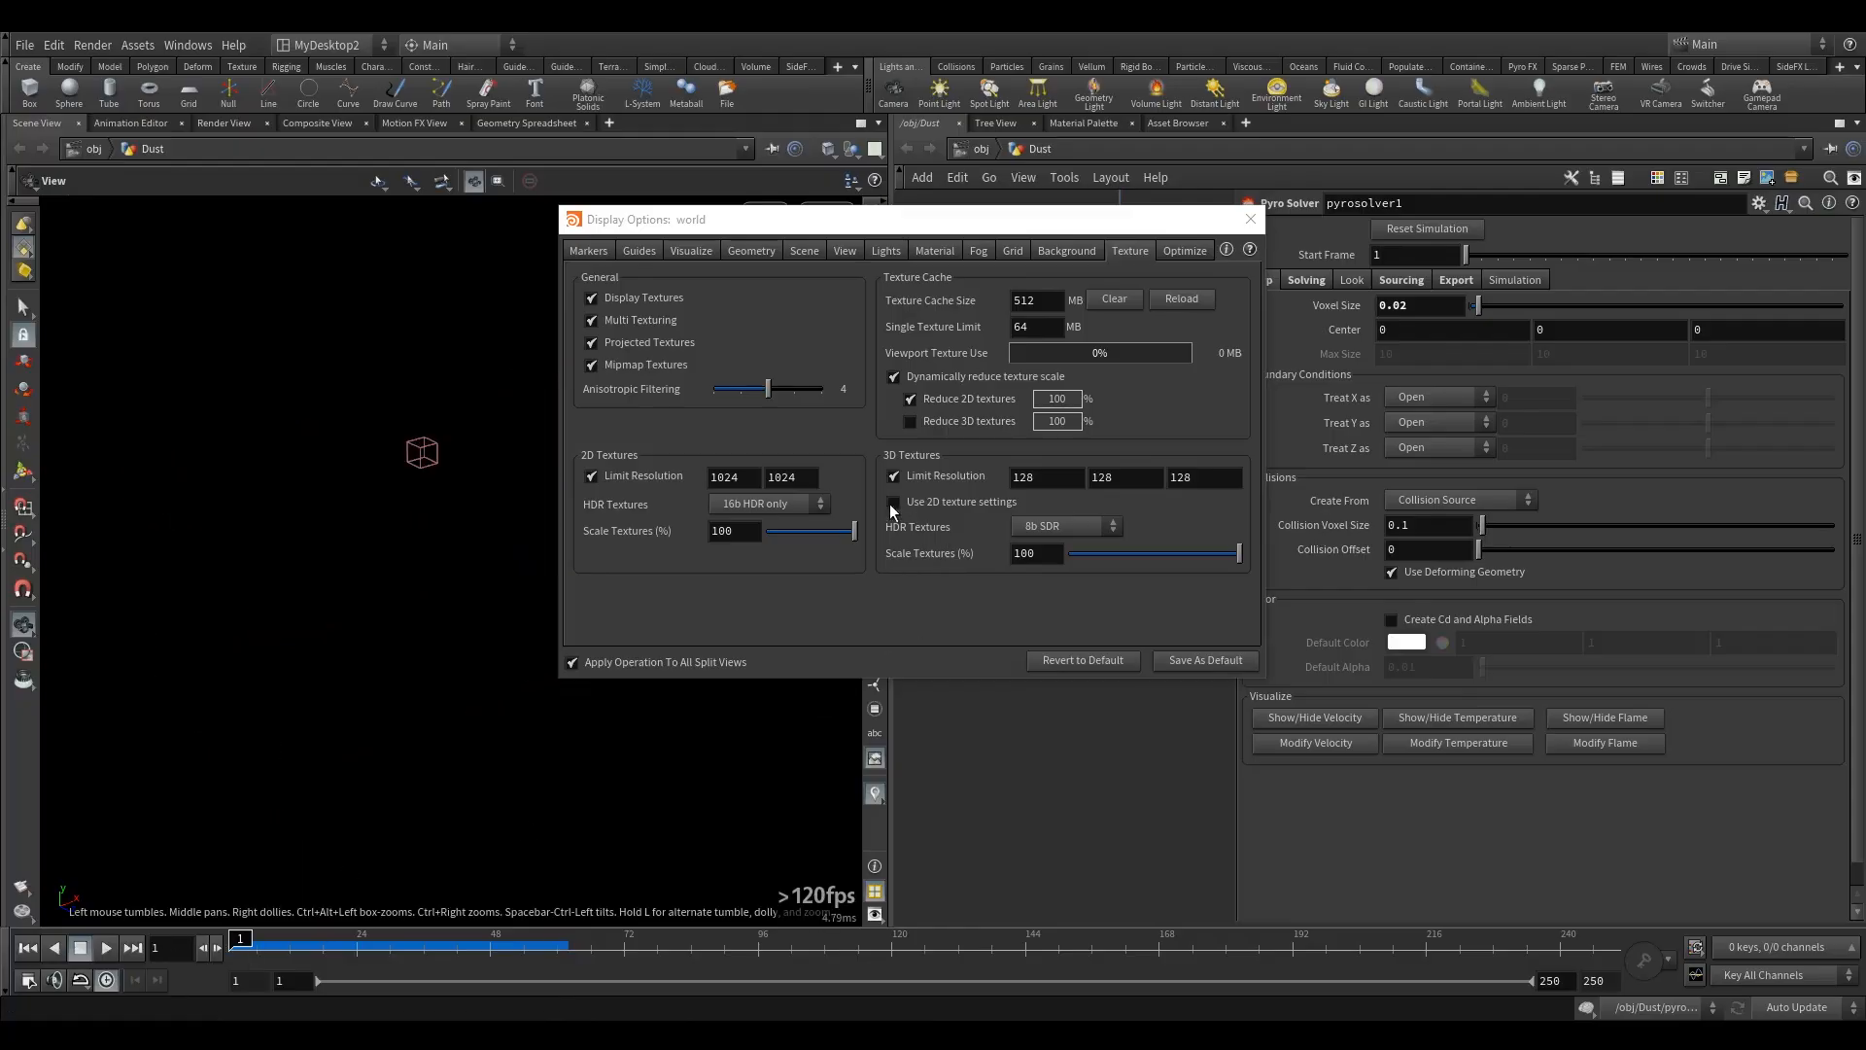
# - Turn off the 3D texture resolution limit, set 3D HDR Textures to Full HDR, and run the simulation to frame 96
pyautogui.click(894, 476)
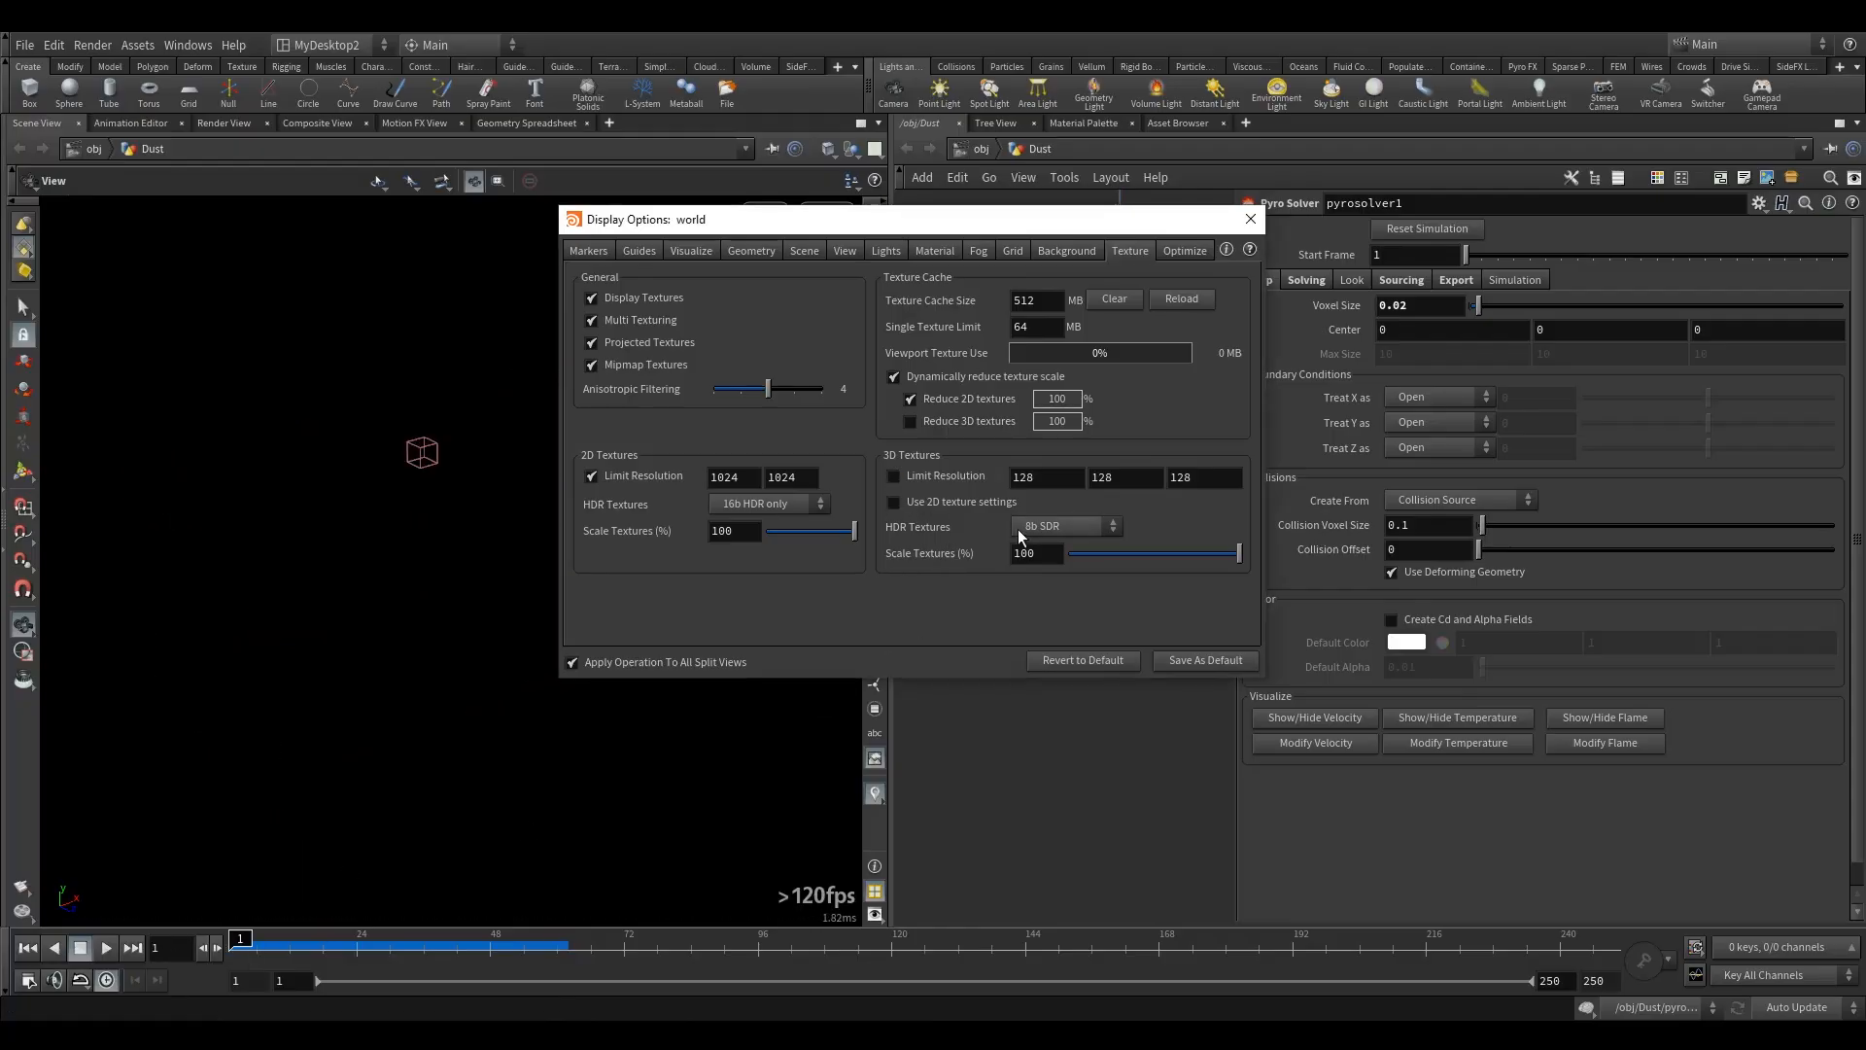
pyautogui.click(1072, 525)
pyautogui.click(1049, 547)
pyautogui.moveTo(1212, 207); pyautogui.dragTo(1221, 236)
pyautogui.click(1259, 247)
pyautogui.moveTo(549, 471); pyautogui.dragTo(573, 472)
pyautogui.moveTo(414, 471); pyautogui.dragTo(554, 505)
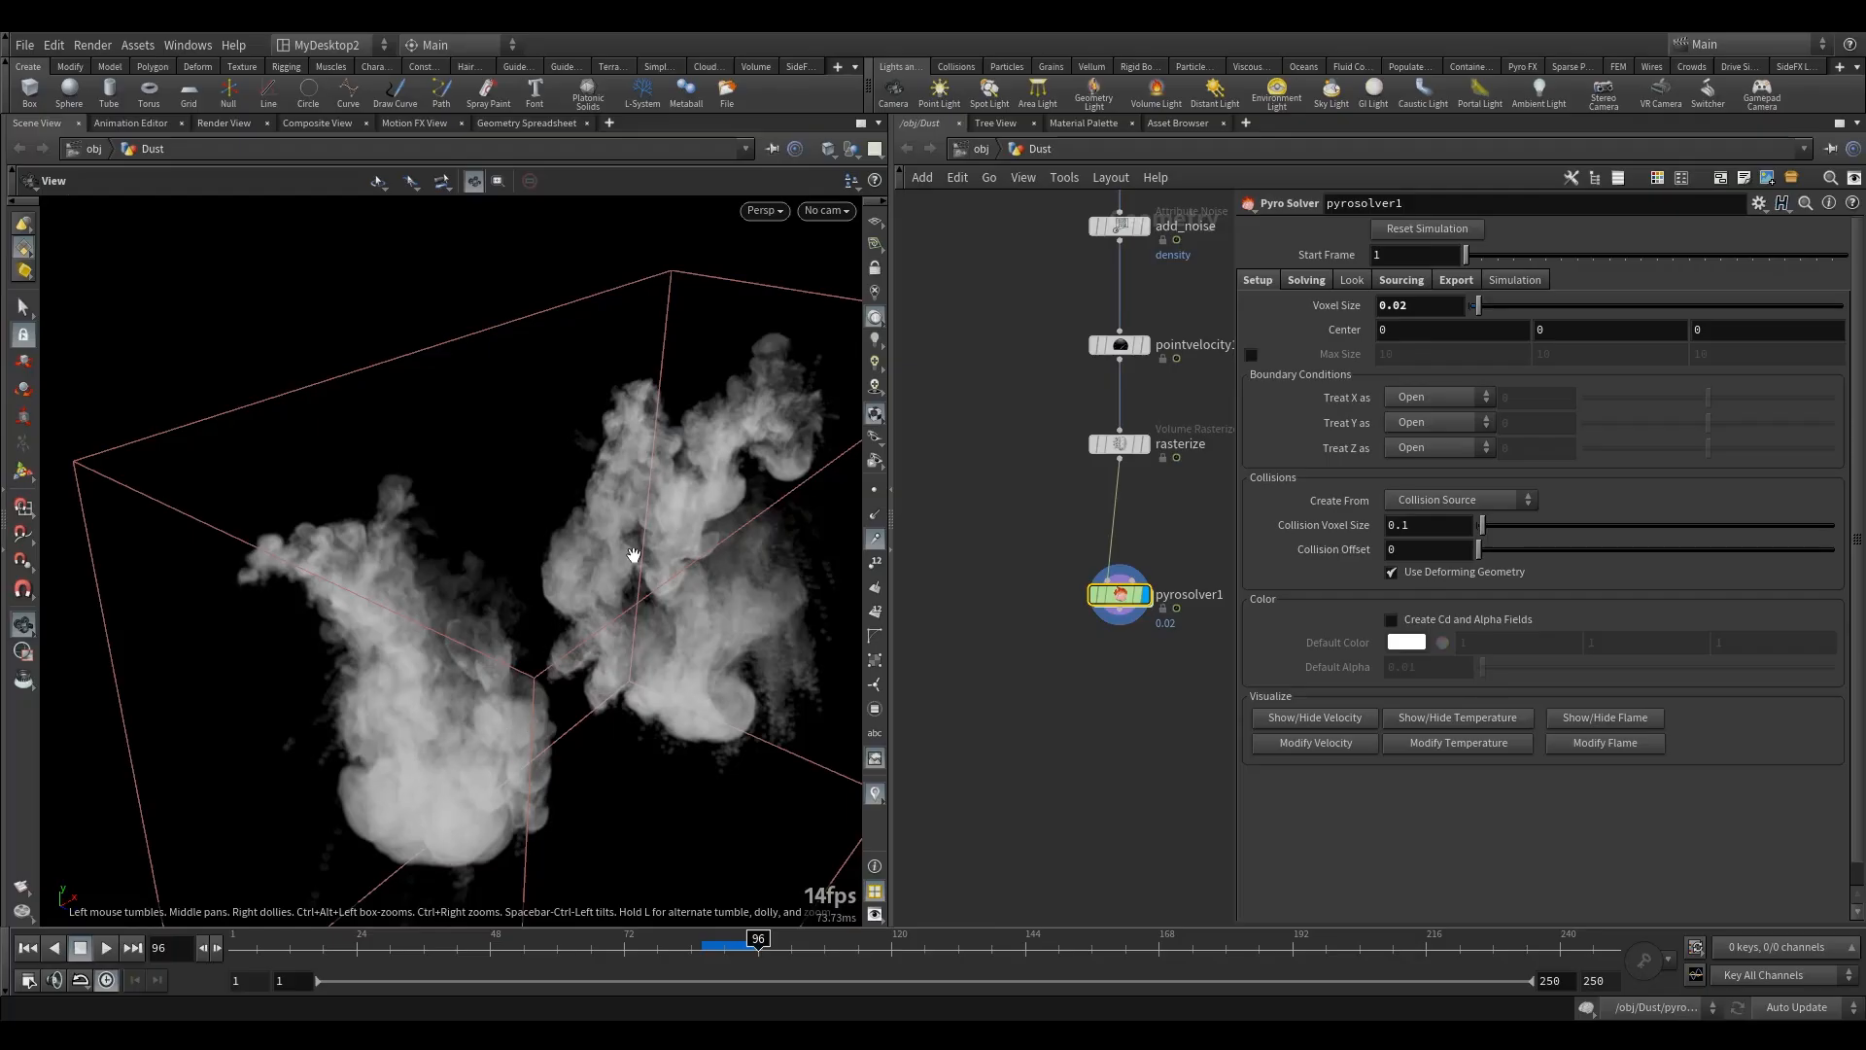
# - Add a distant light aligned with the current view, and return the viewport from the light to perspective
pyautogui.moveTo(1118, 595); pyautogui.dragTo(1118, 575)
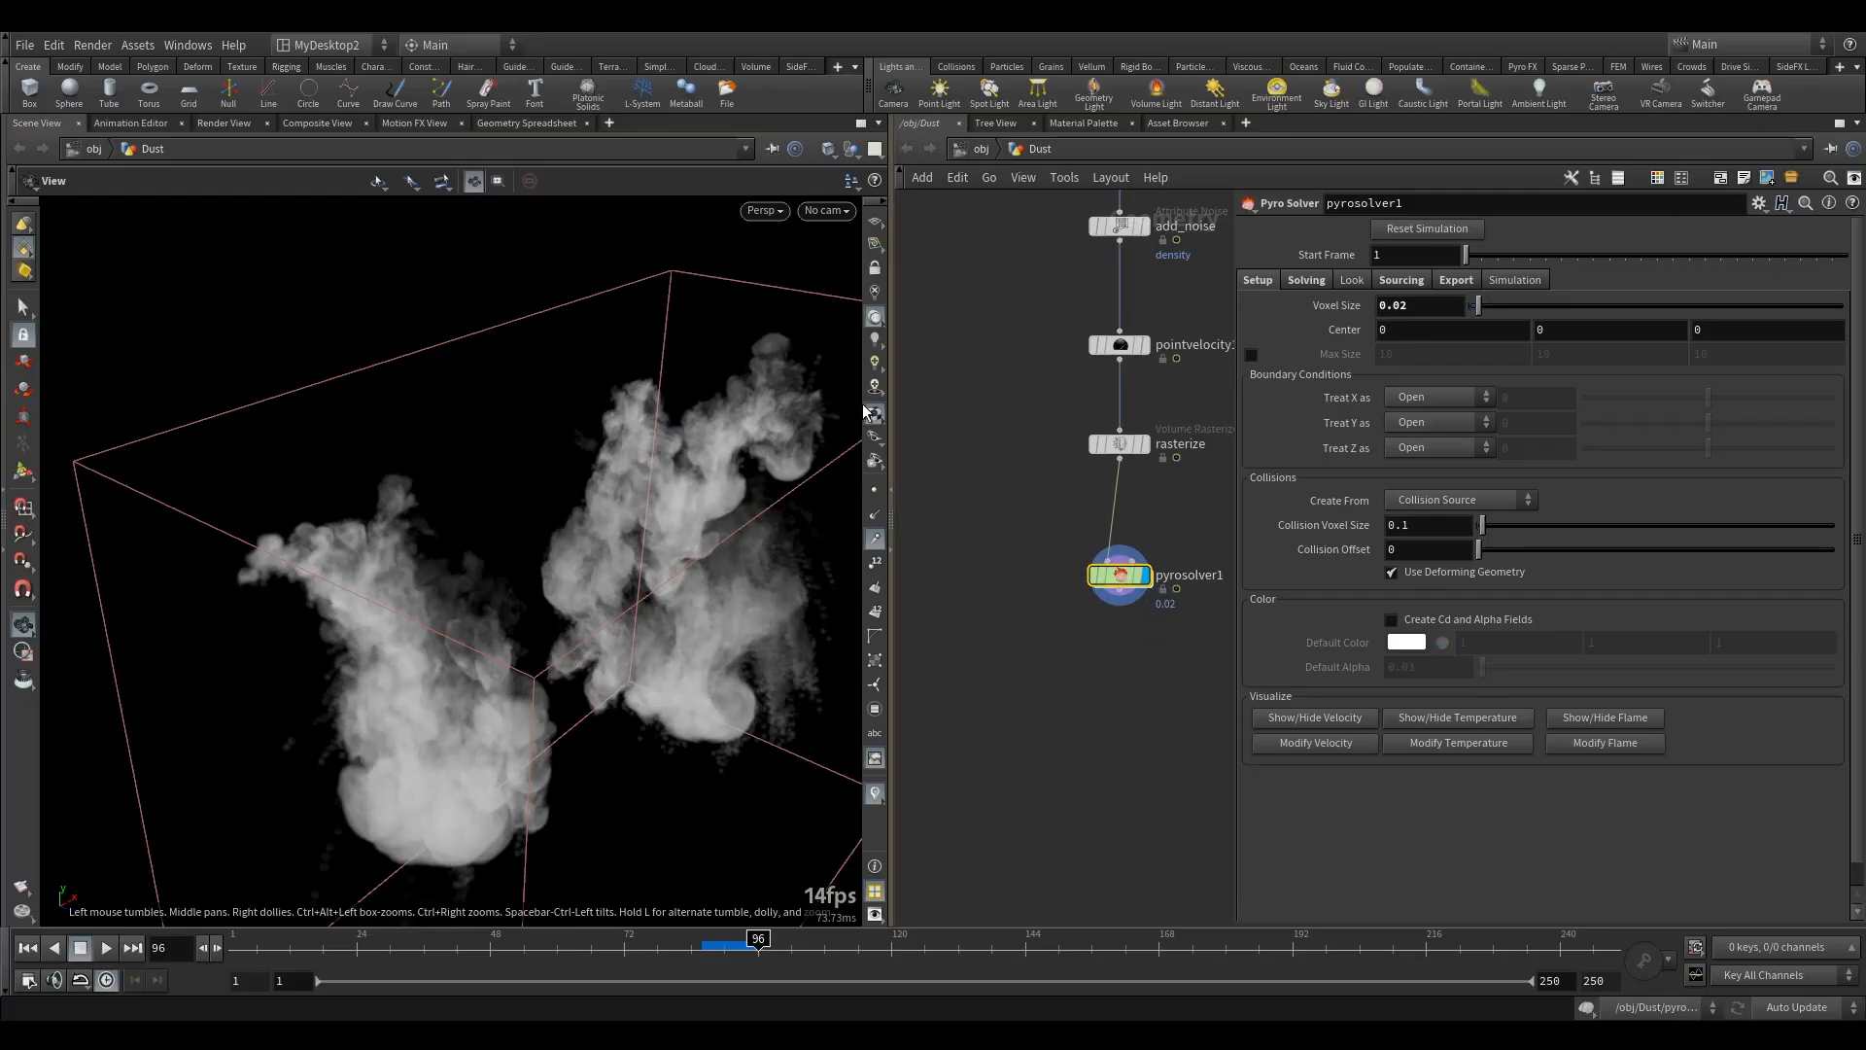
pyautogui.click(1217, 94)
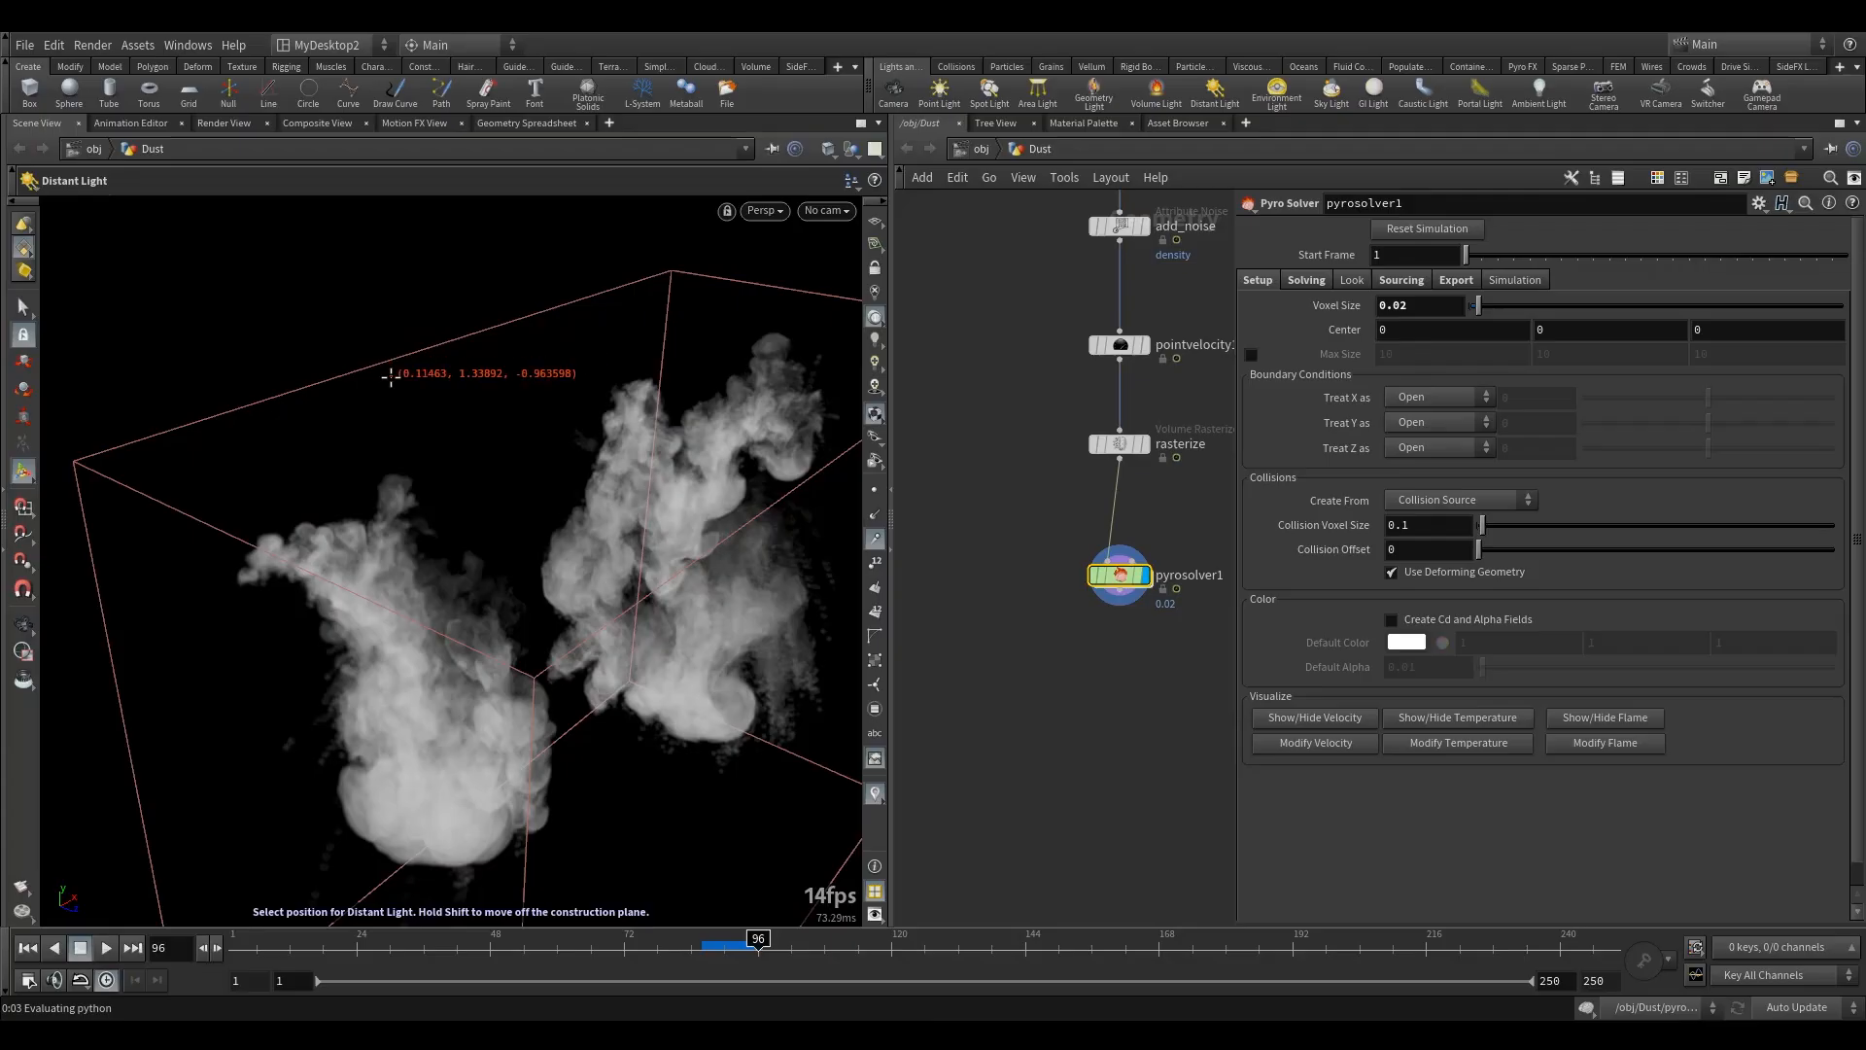
pyautogui.press('Escape')
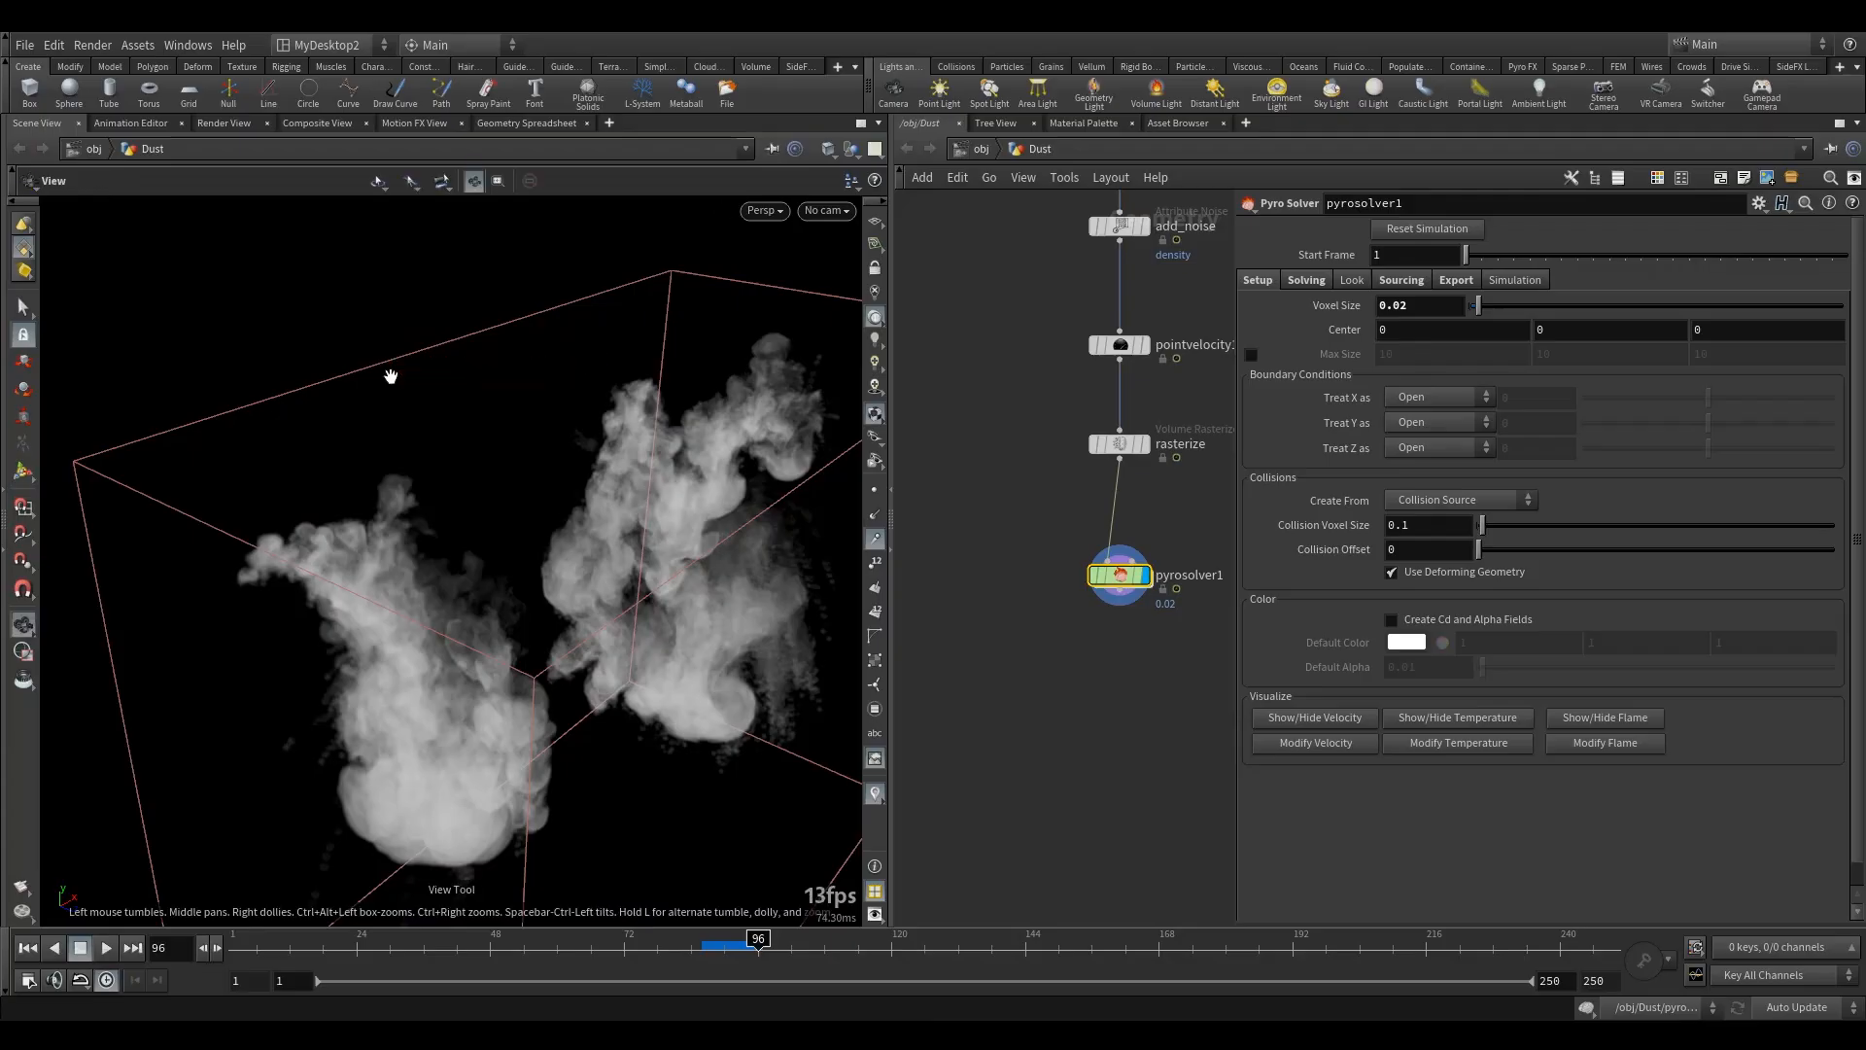
pyautogui.click(1214, 97)
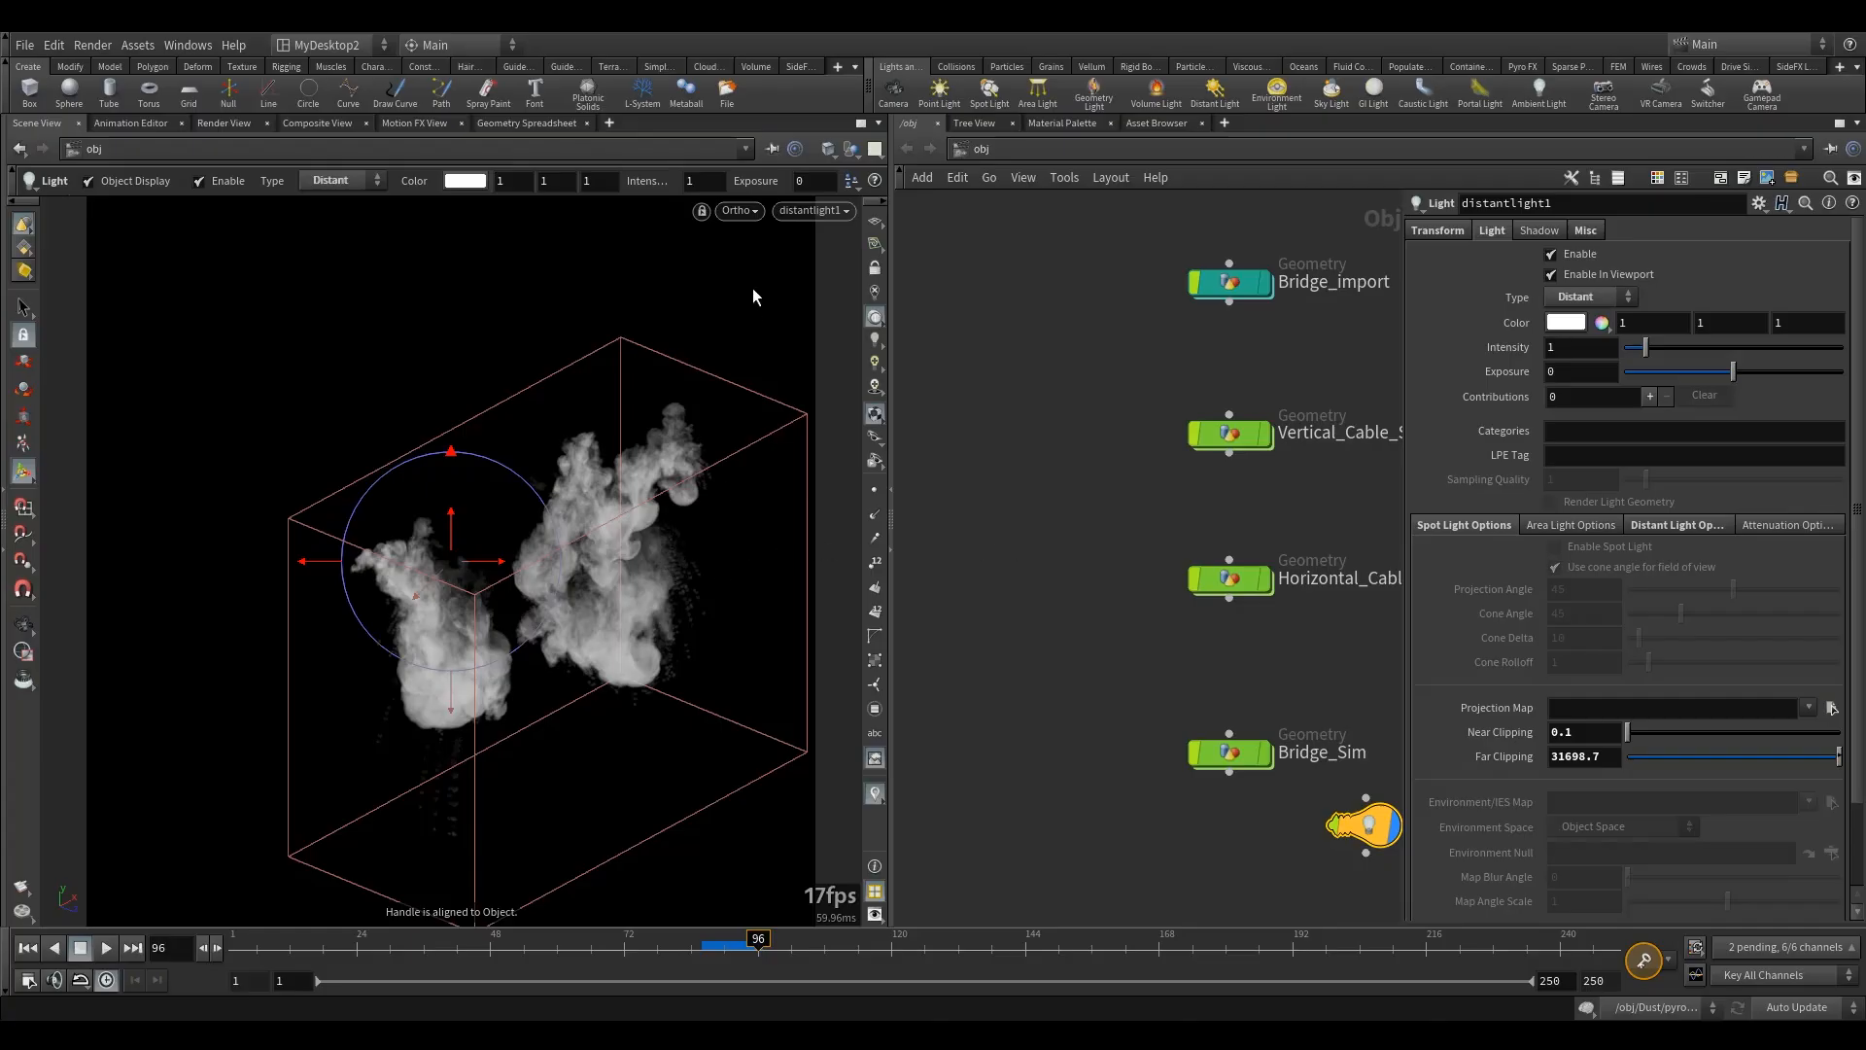
pyautogui.click(845, 216)
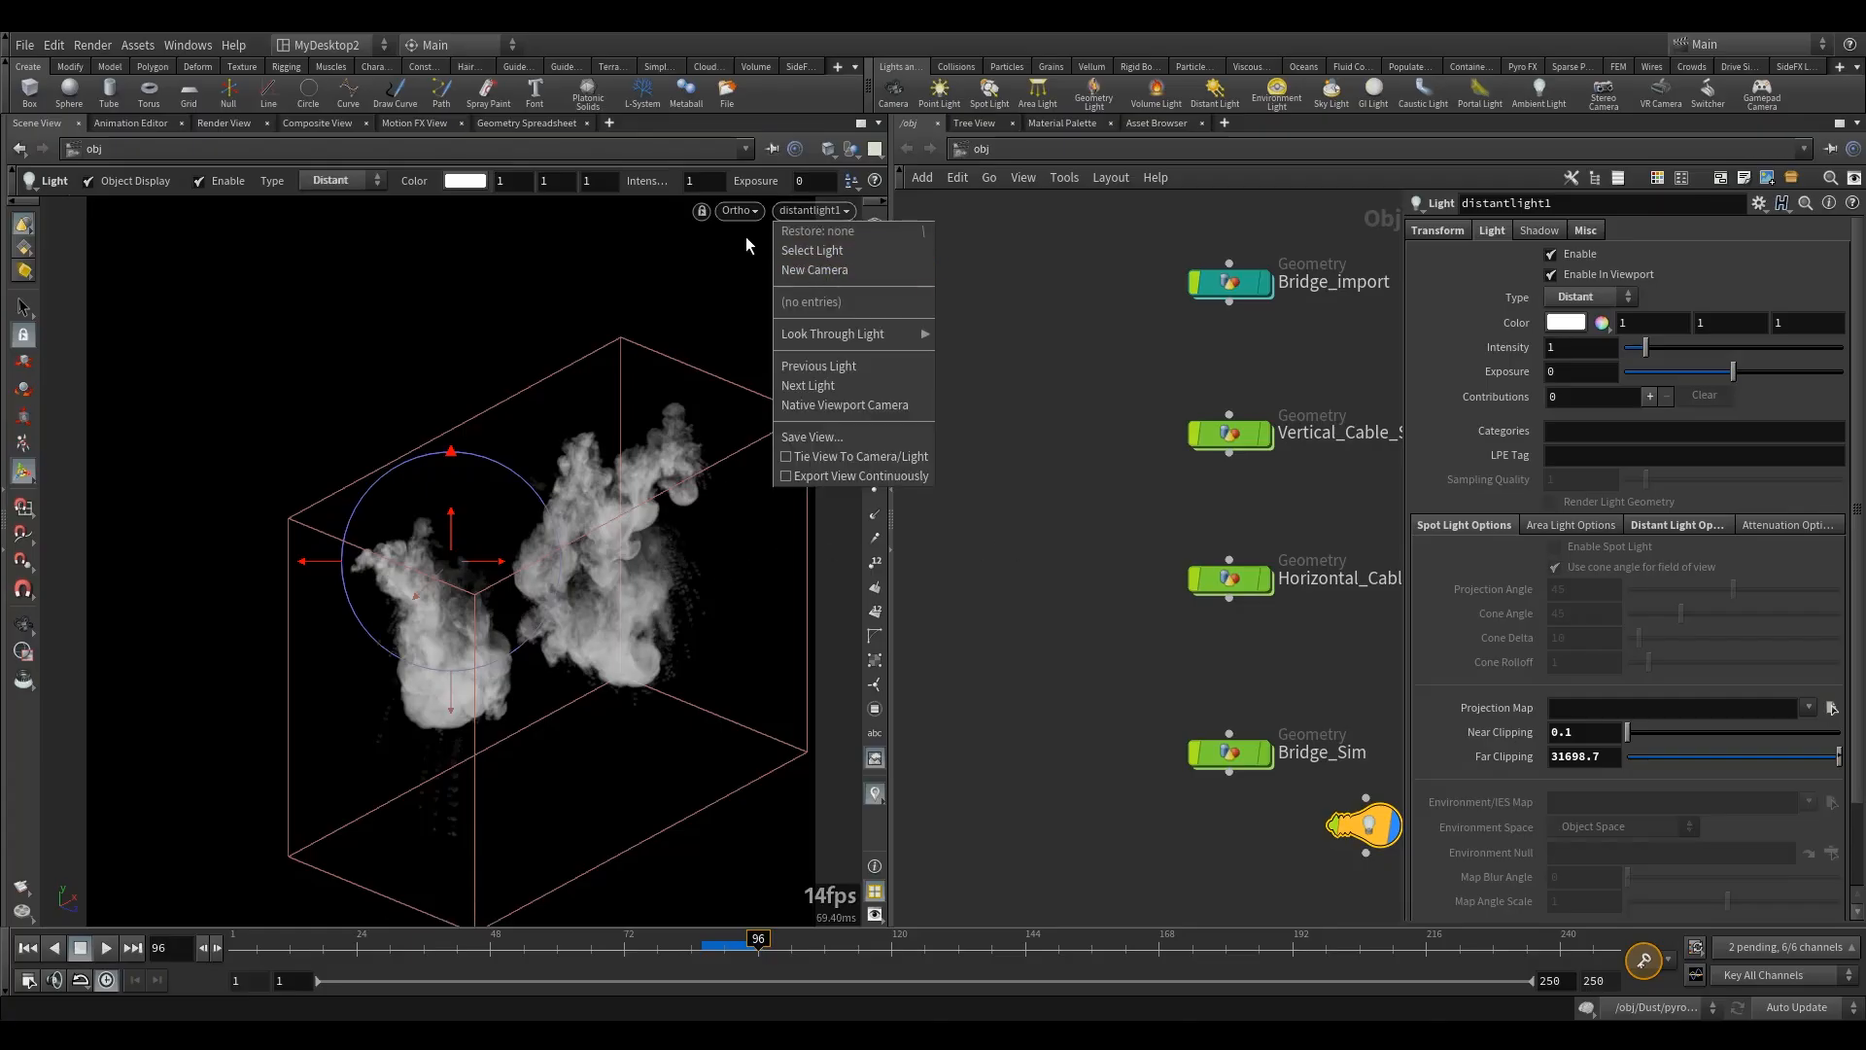
pyautogui.moveTo(826, 340)
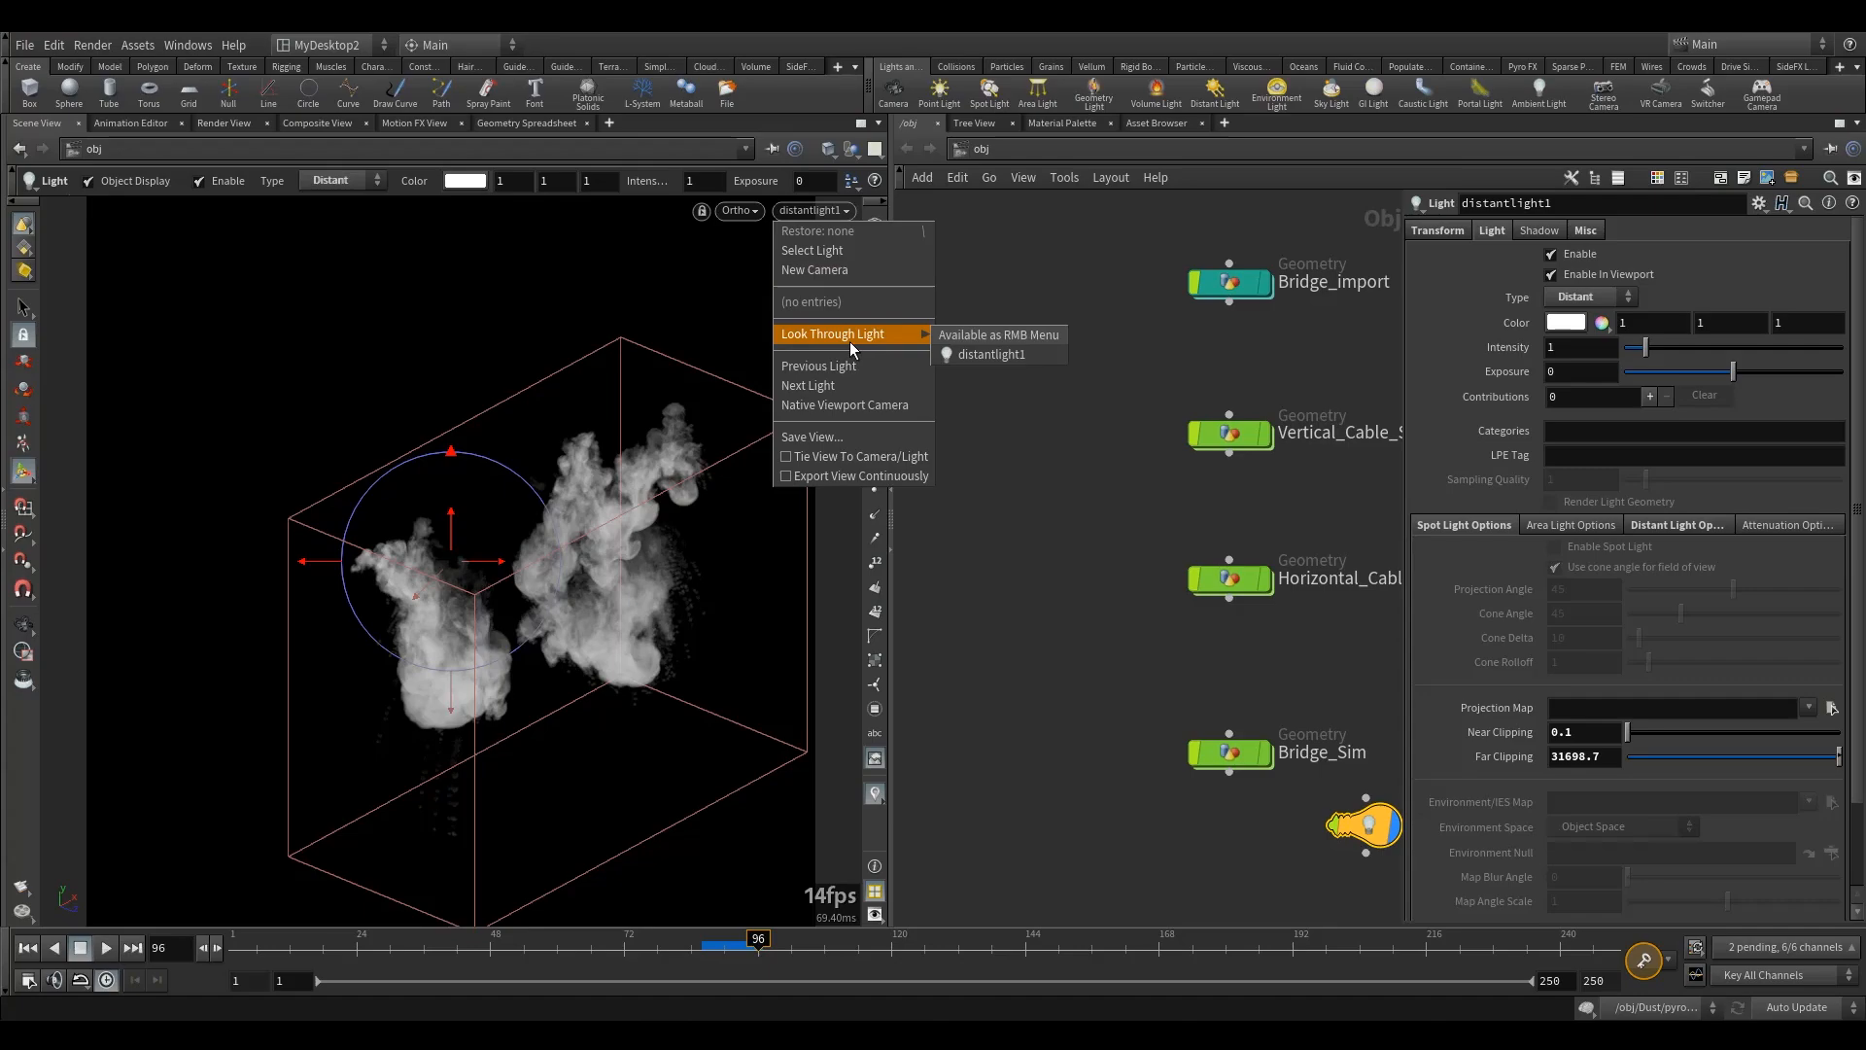
pyautogui.click(740, 210)
pyautogui.click(739, 211)
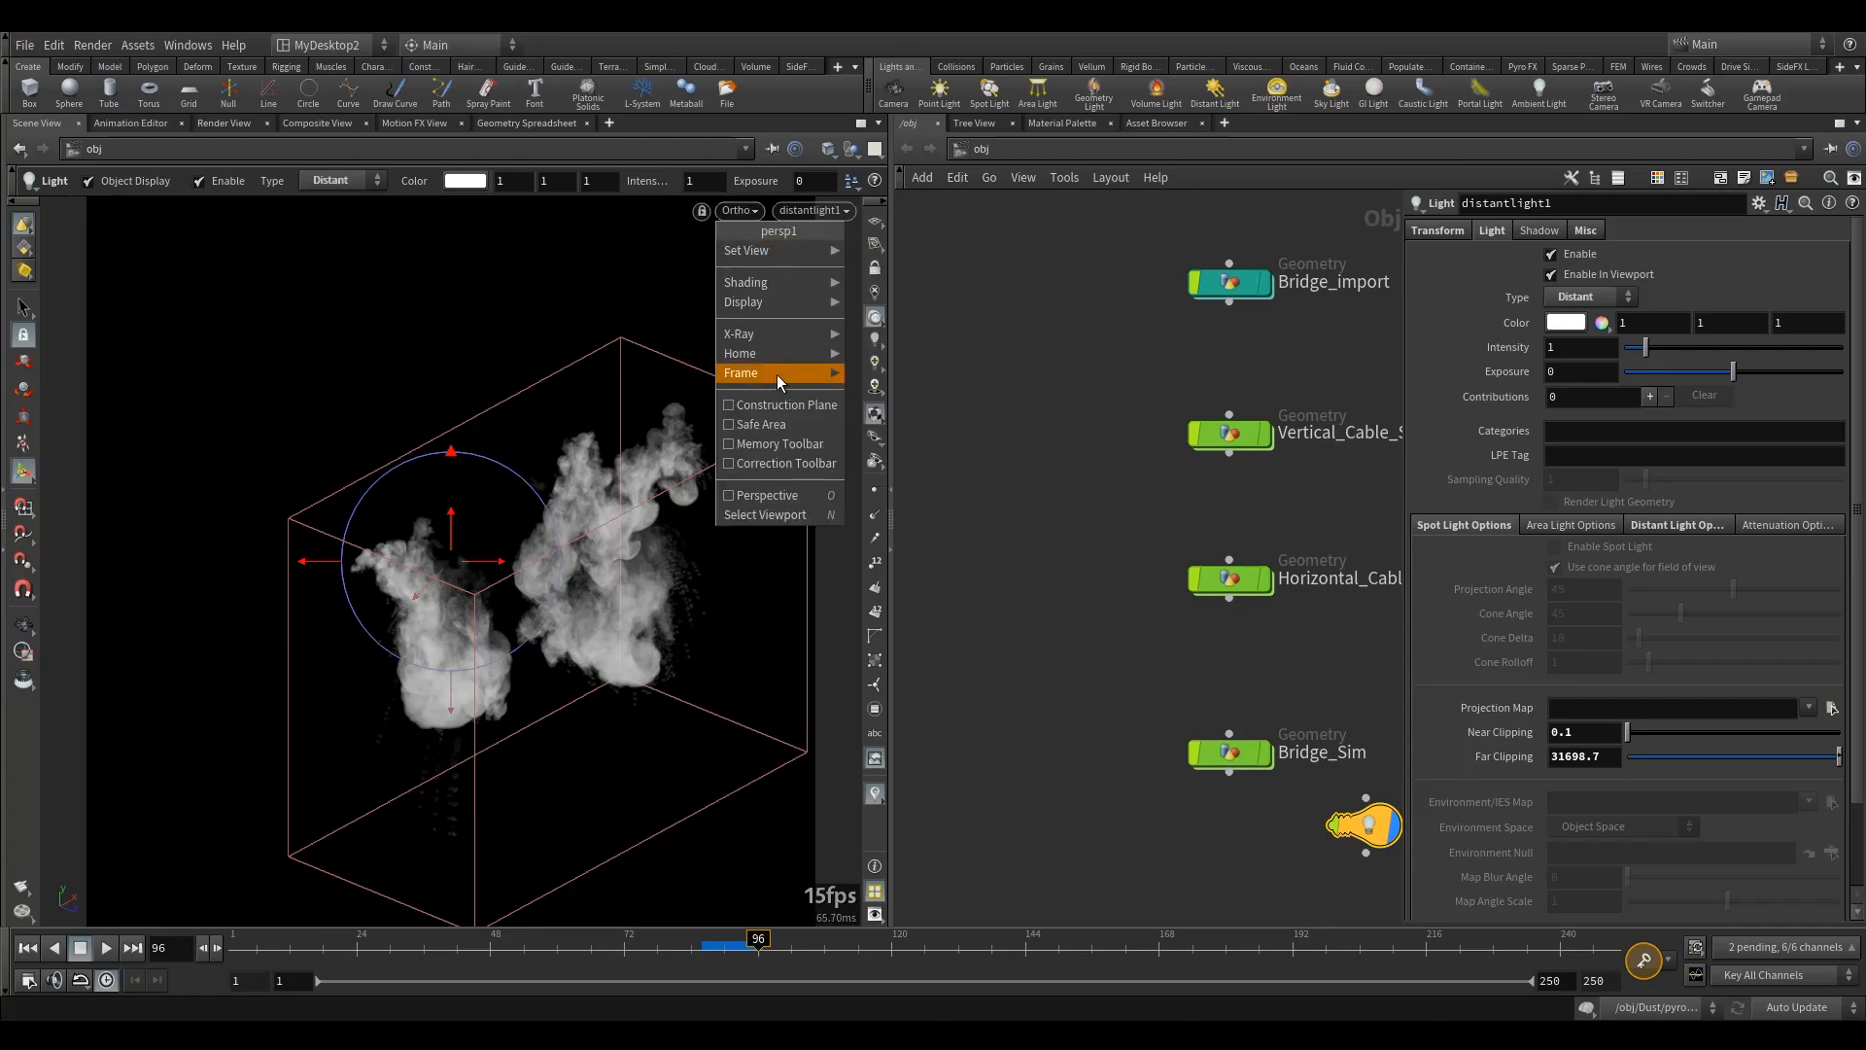
pyautogui.click(768, 495)
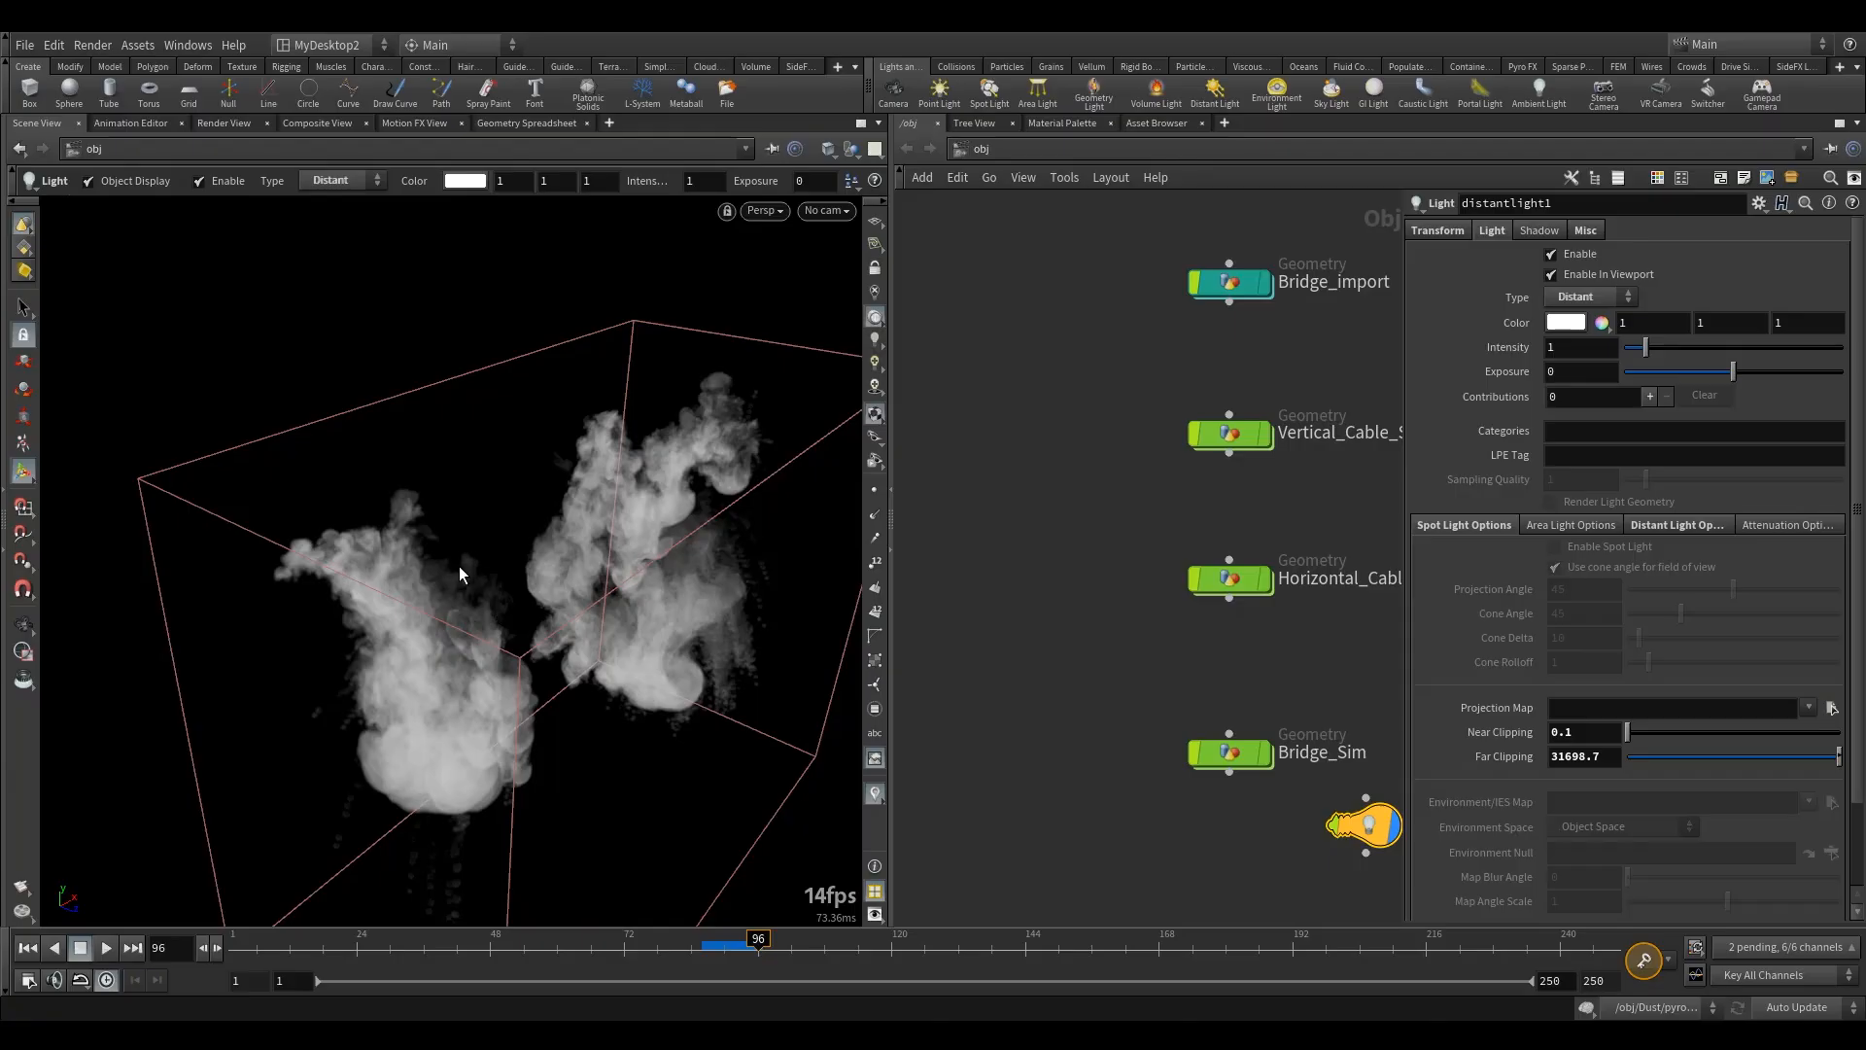
# - In the display options, re-enable the 128 resolution limit for 3D textures and set their HDR Textures to 8b SDR
pyautogui.press('d')
pyautogui.click(907, 478)
pyautogui.click(1031, 530)
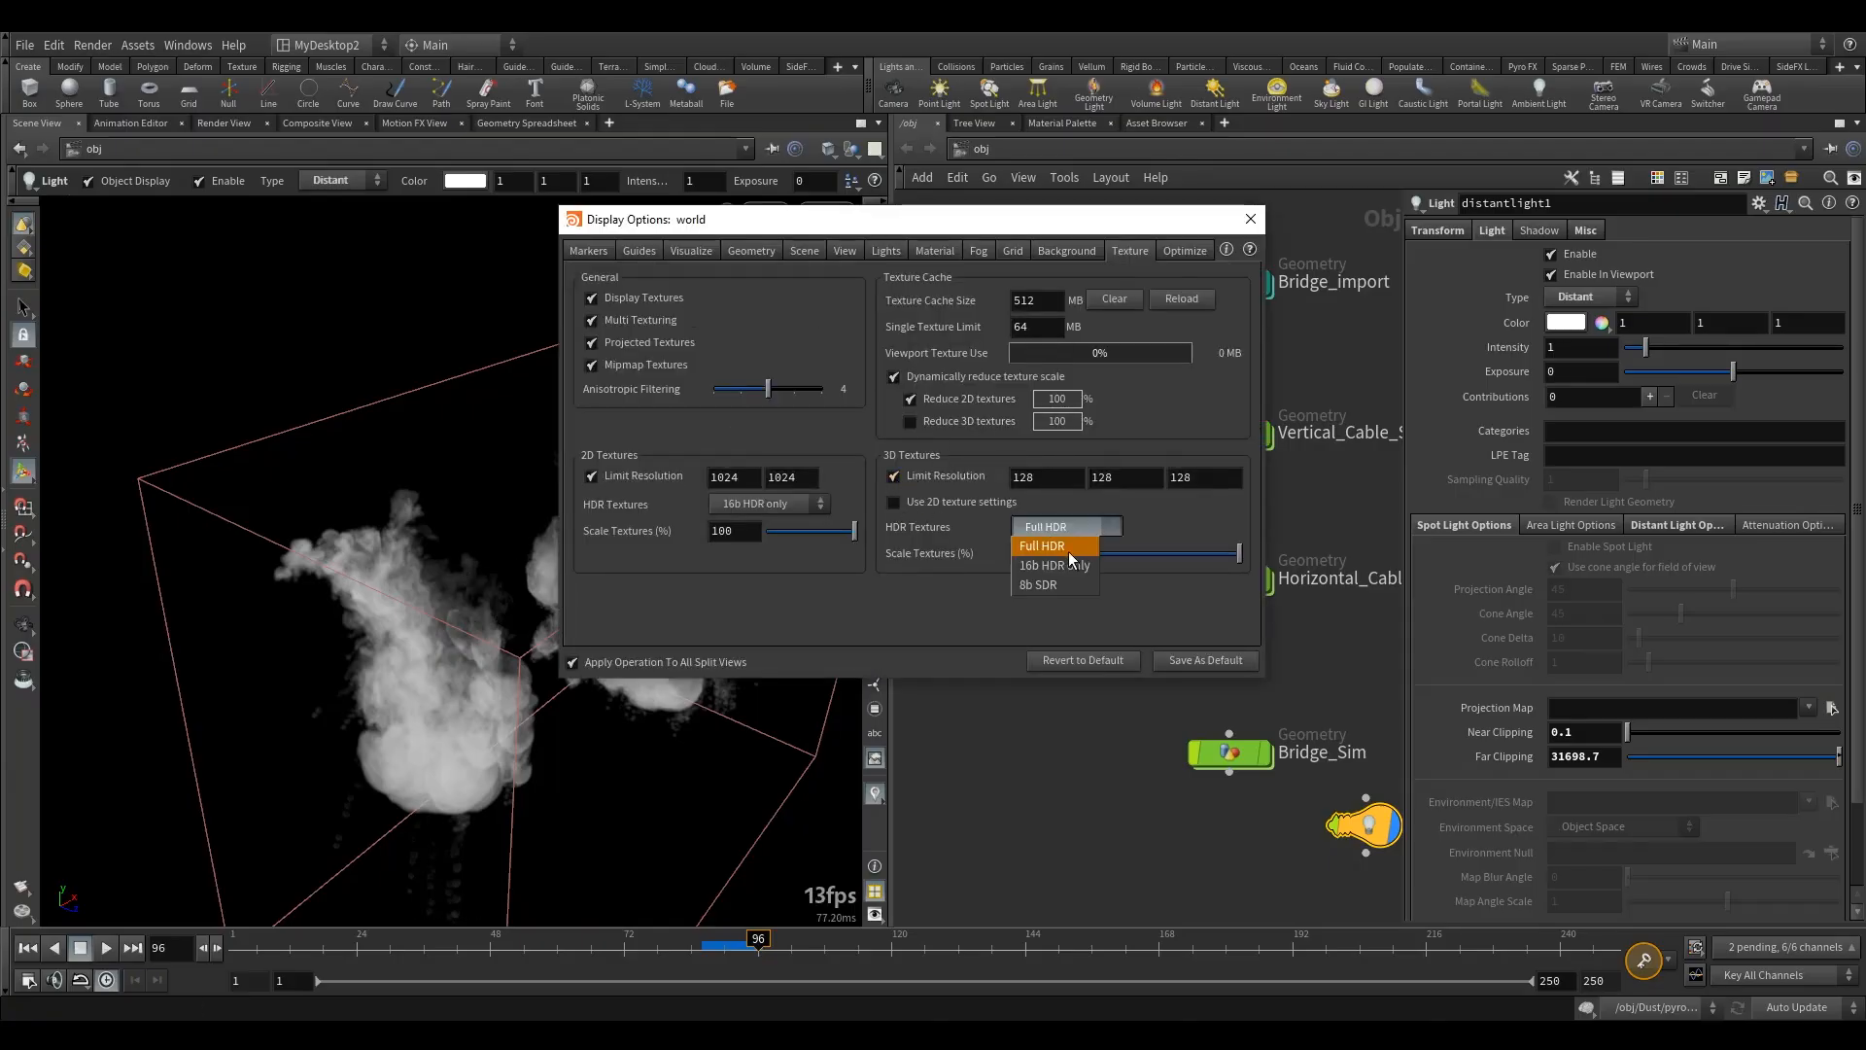
pyautogui.click(1054, 586)
pyautogui.click(1253, 220)
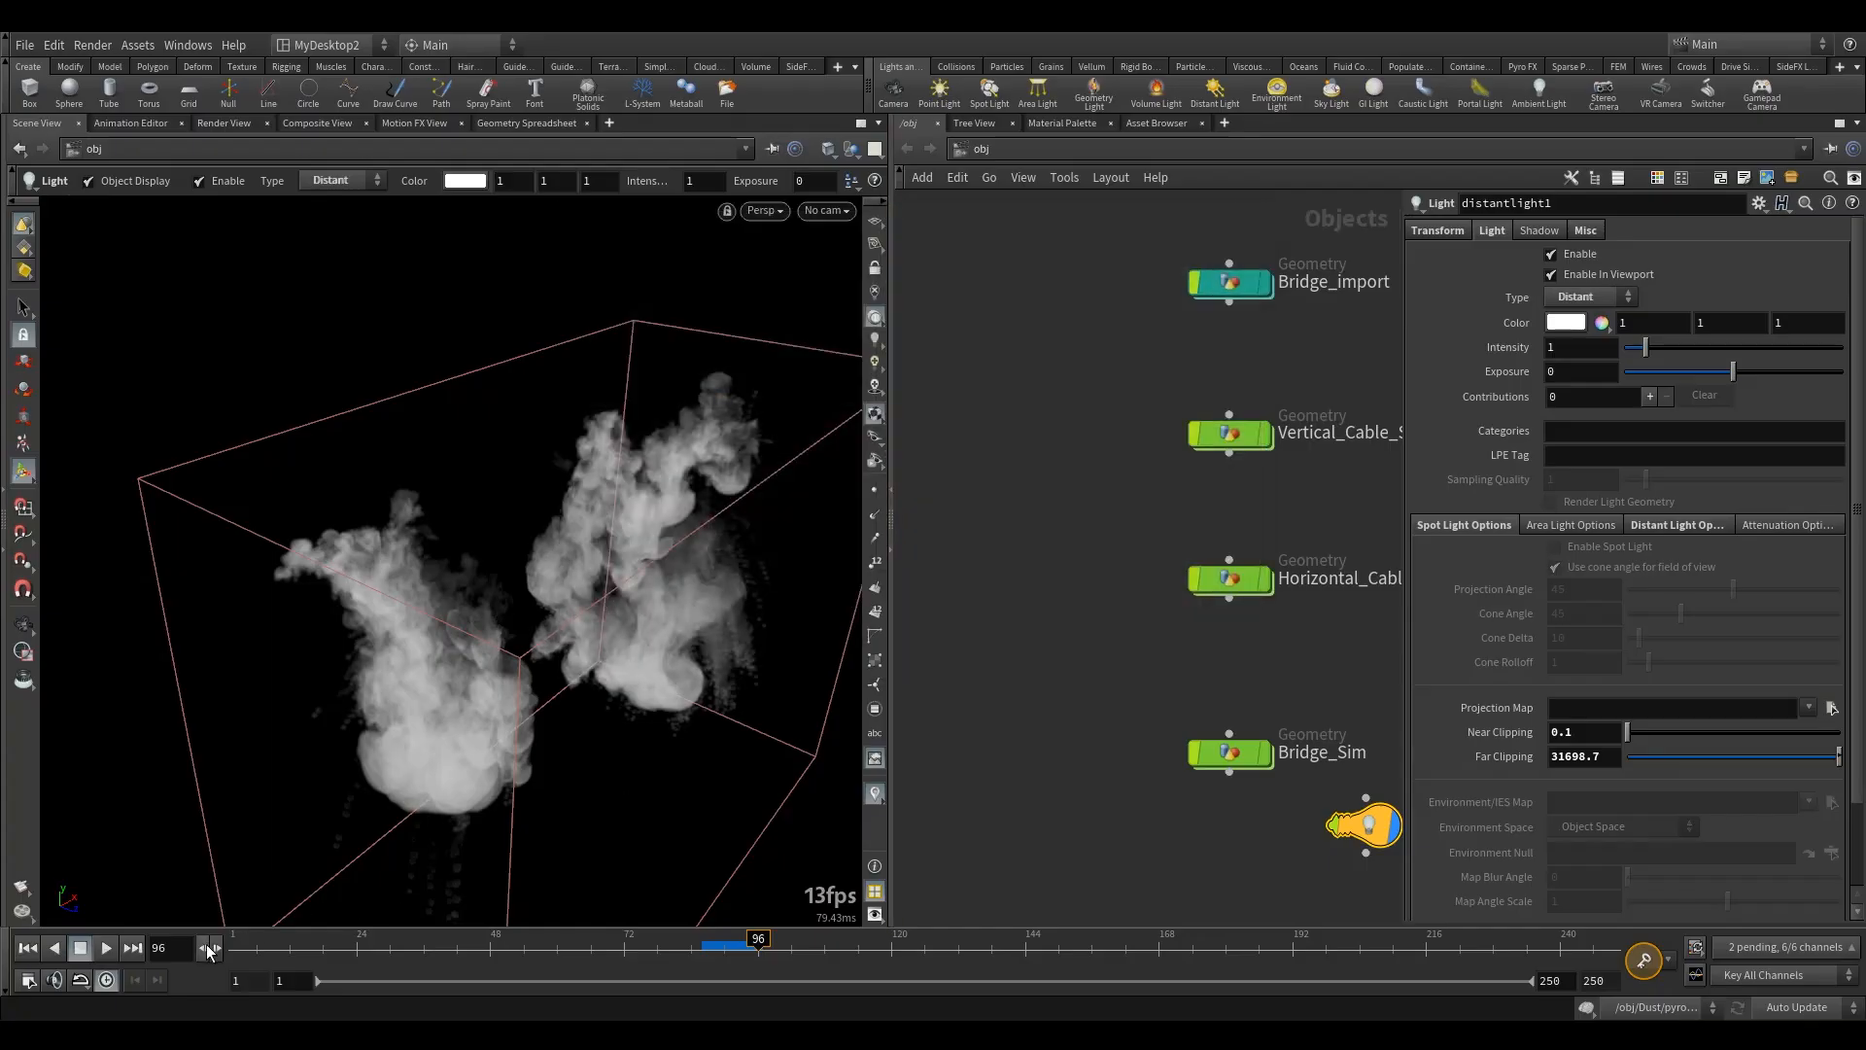
# - Go back to frame 95 and view the dust clouds closely with high quality lighting in the viewport
pyautogui.press('Left')
pyautogui.press('Escape')
pyautogui.moveTo(720, 543); pyautogui.dragTo(621, 499)
pyautogui.moveTo(508, 513); pyautogui.dragTo(449, 564, button='right')
pyautogui.moveTo(449, 564); pyautogui.dragTo(467, 544)
pyautogui.moveTo(466, 544); pyautogui.dragTo(714, 408, button='right')
pyautogui.moveTo(501, 583); pyautogui.dragTo(418, 493, button='middle')
pyautogui.moveTo(418, 492); pyautogui.dragTo(515, 459, button='right')
pyautogui.moveTo(444, 460); pyautogui.dragTo(470, 467, button='middle')
pyautogui.moveTo(471, 468); pyautogui.dragTo(501, 455, button='right')
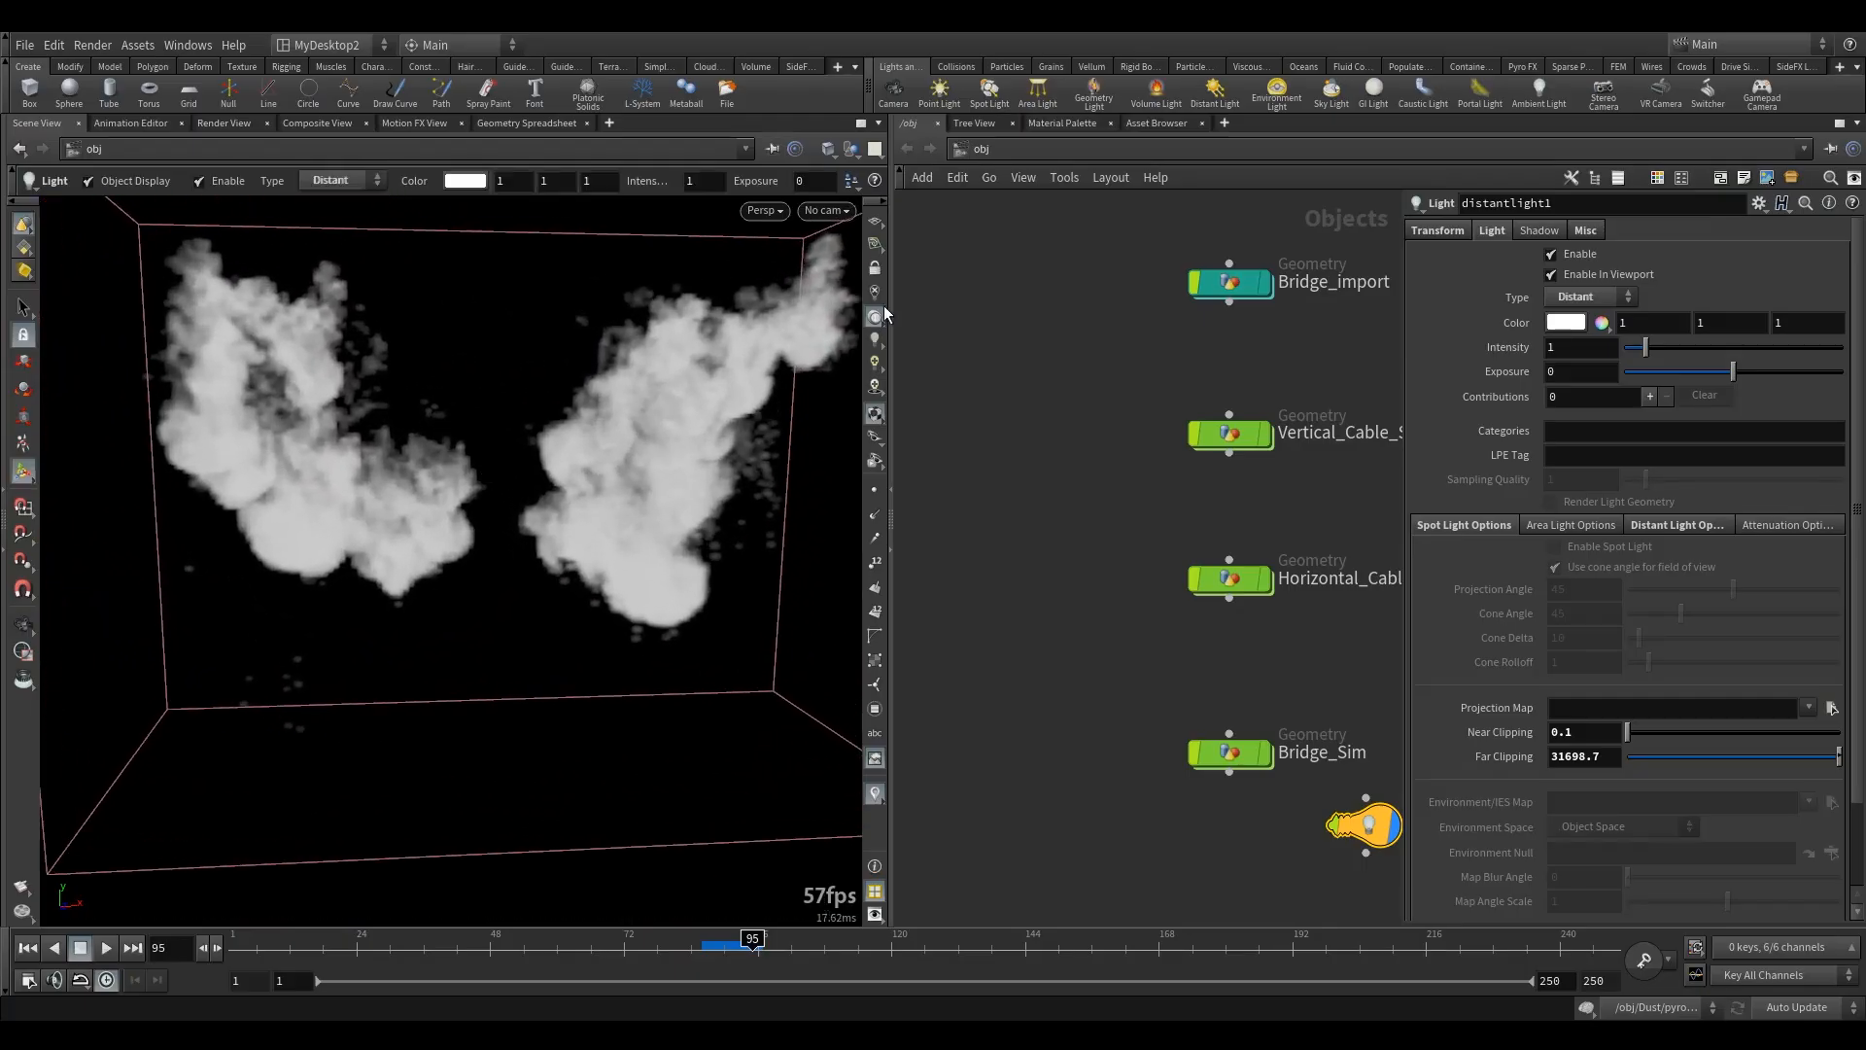
pyautogui.click(878, 363)
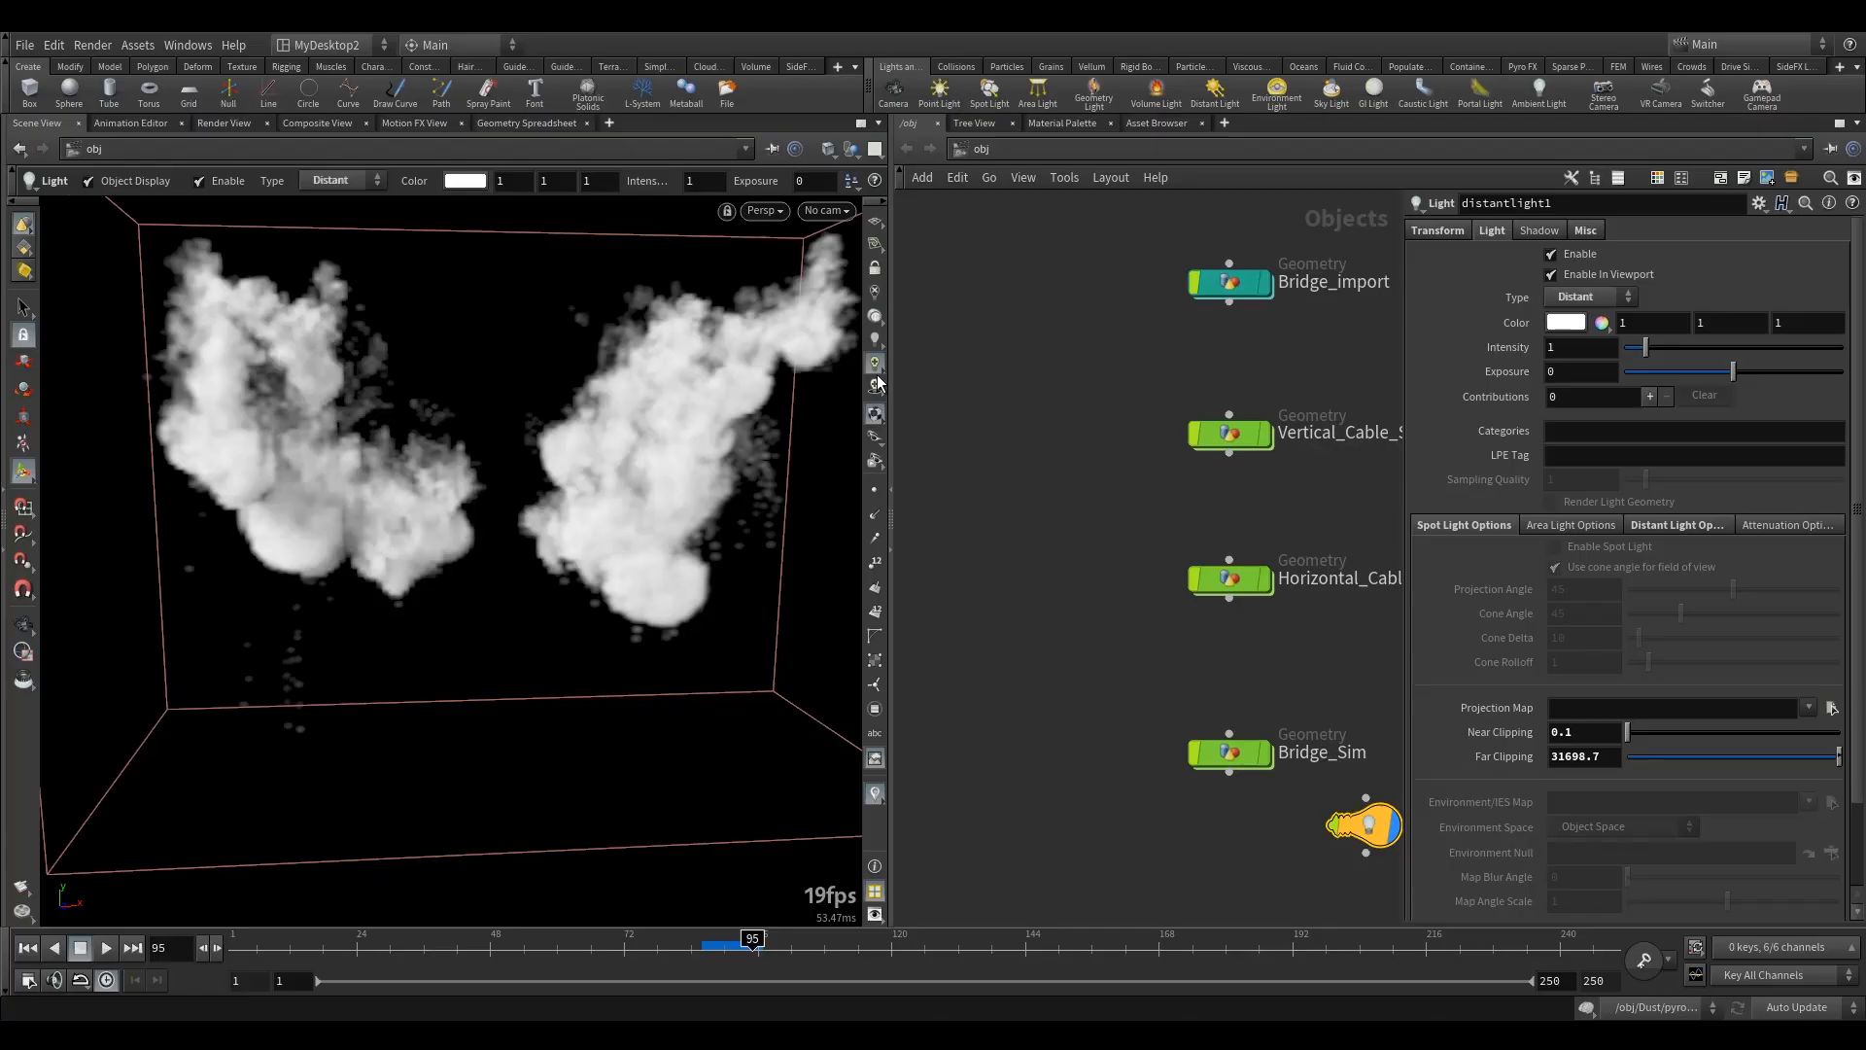
pyautogui.press('Escape')
pyautogui.moveTo(470, 450); pyautogui.dragTo(467, 455)
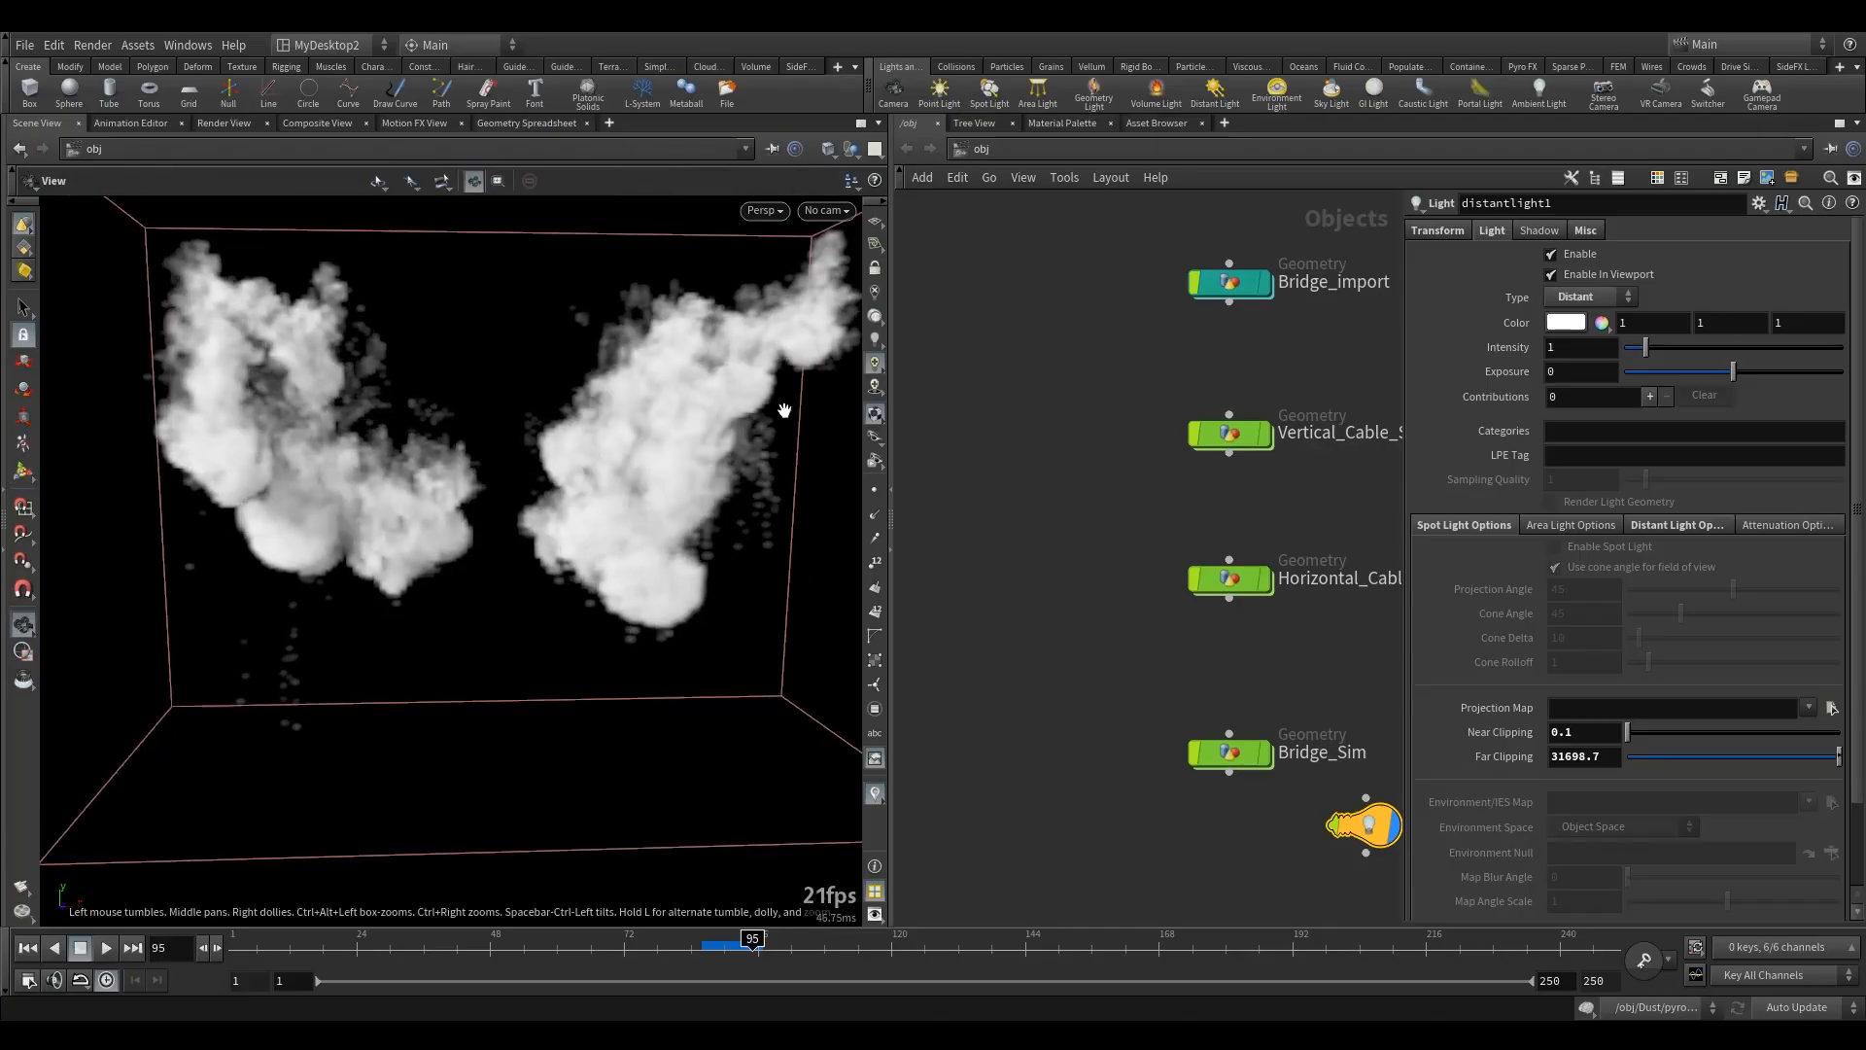
# - Place the distant light node beside Bridge_import in the object network, and enter the Dust geometry network
pyautogui.press('Return')
pyautogui.scroll(-4, 1075, 483)
pyautogui.moveTo(1244, 669); pyautogui.dragTo(1232, 354)
pyautogui.click(1172, 614)
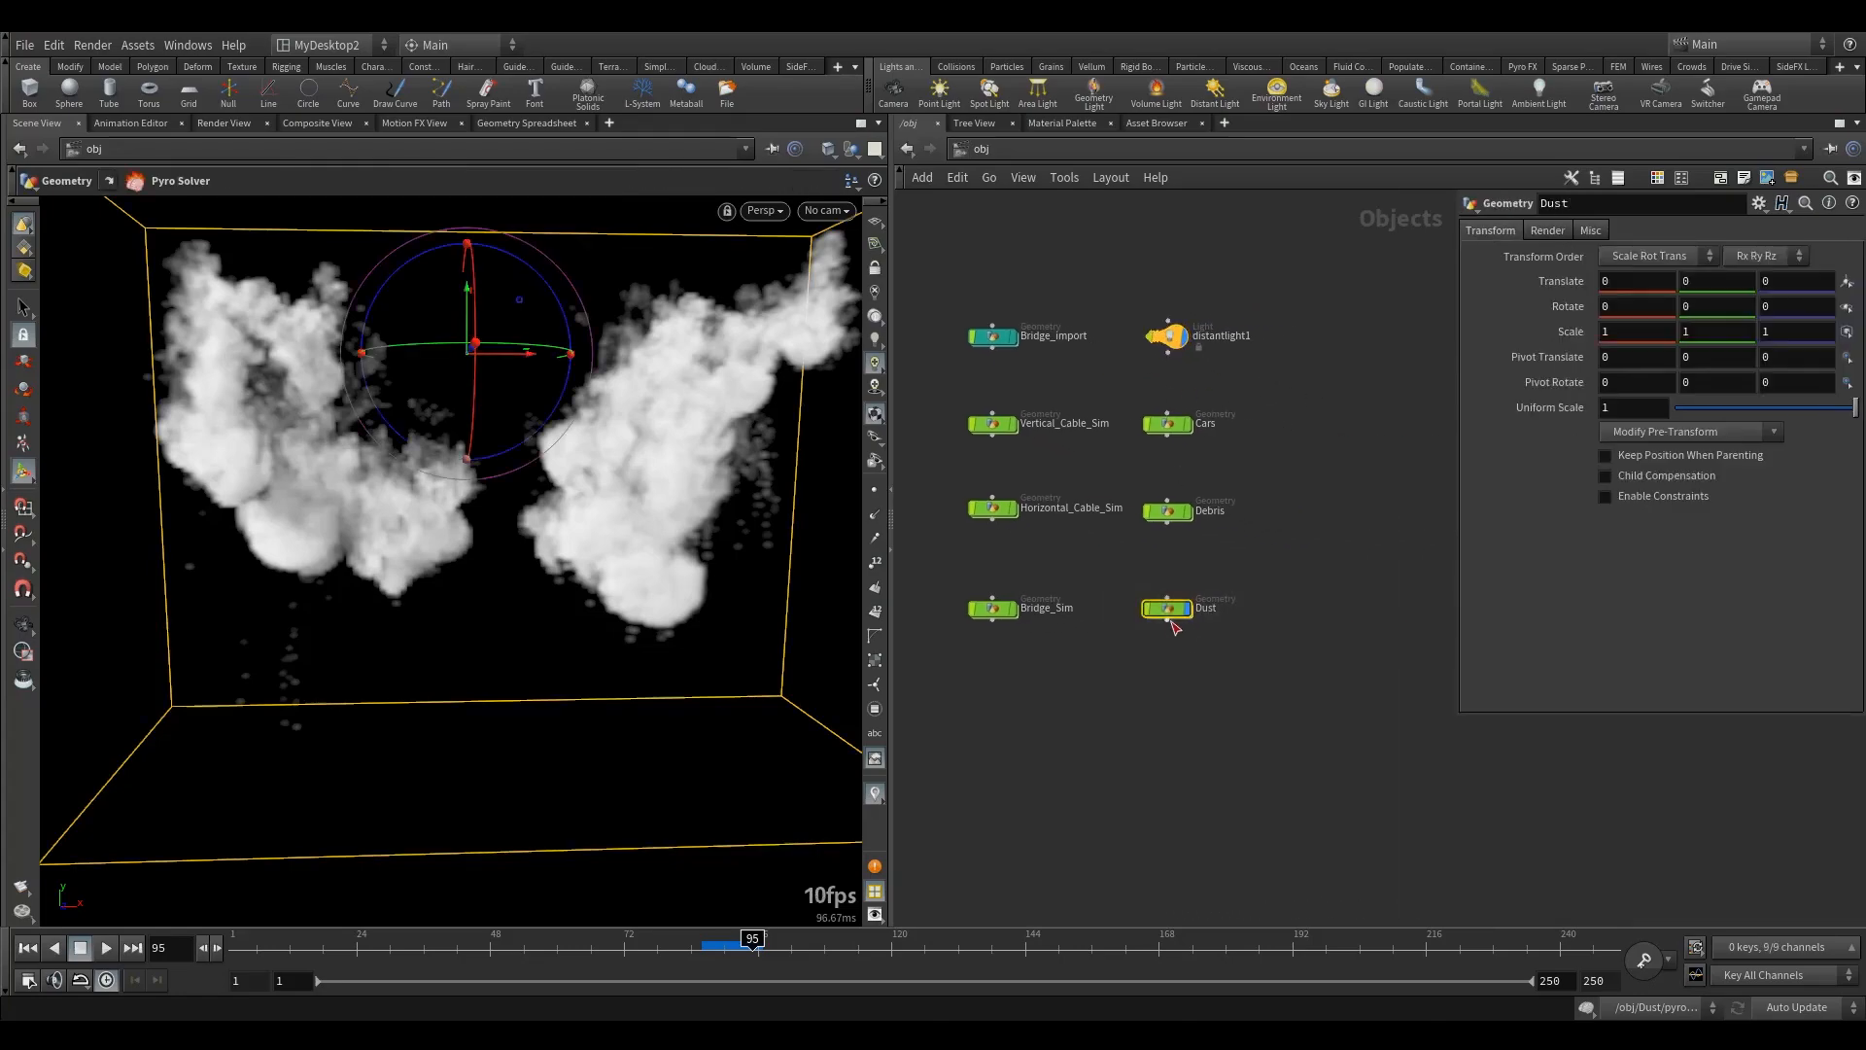
pyautogui.doubleClick(1168, 614)
# - Set the pyro solver's voxel size to 0.03, interrupt the cook, rewind to frame 1 and dismiss the error console
pyautogui.moveTo(1023, 541); pyautogui.dragTo(978, 563, button='middle')
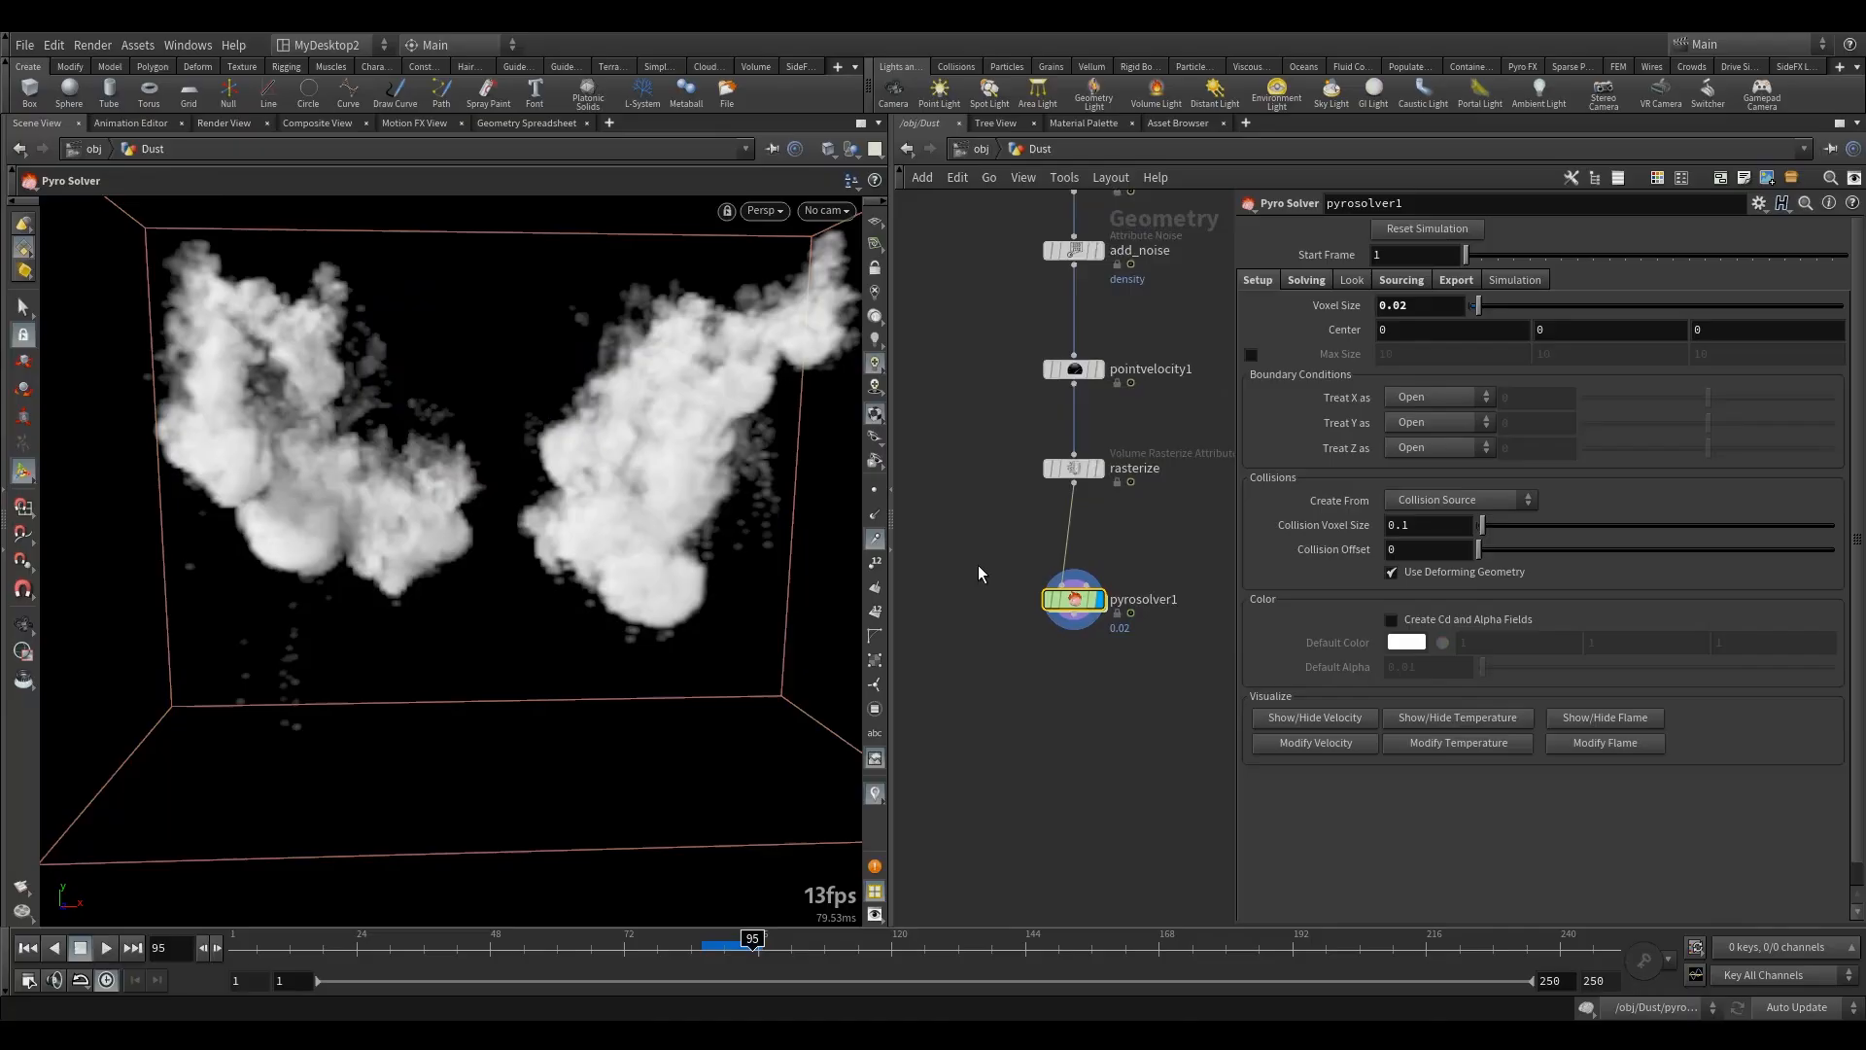
pyautogui.scroll(-1, 976, 564)
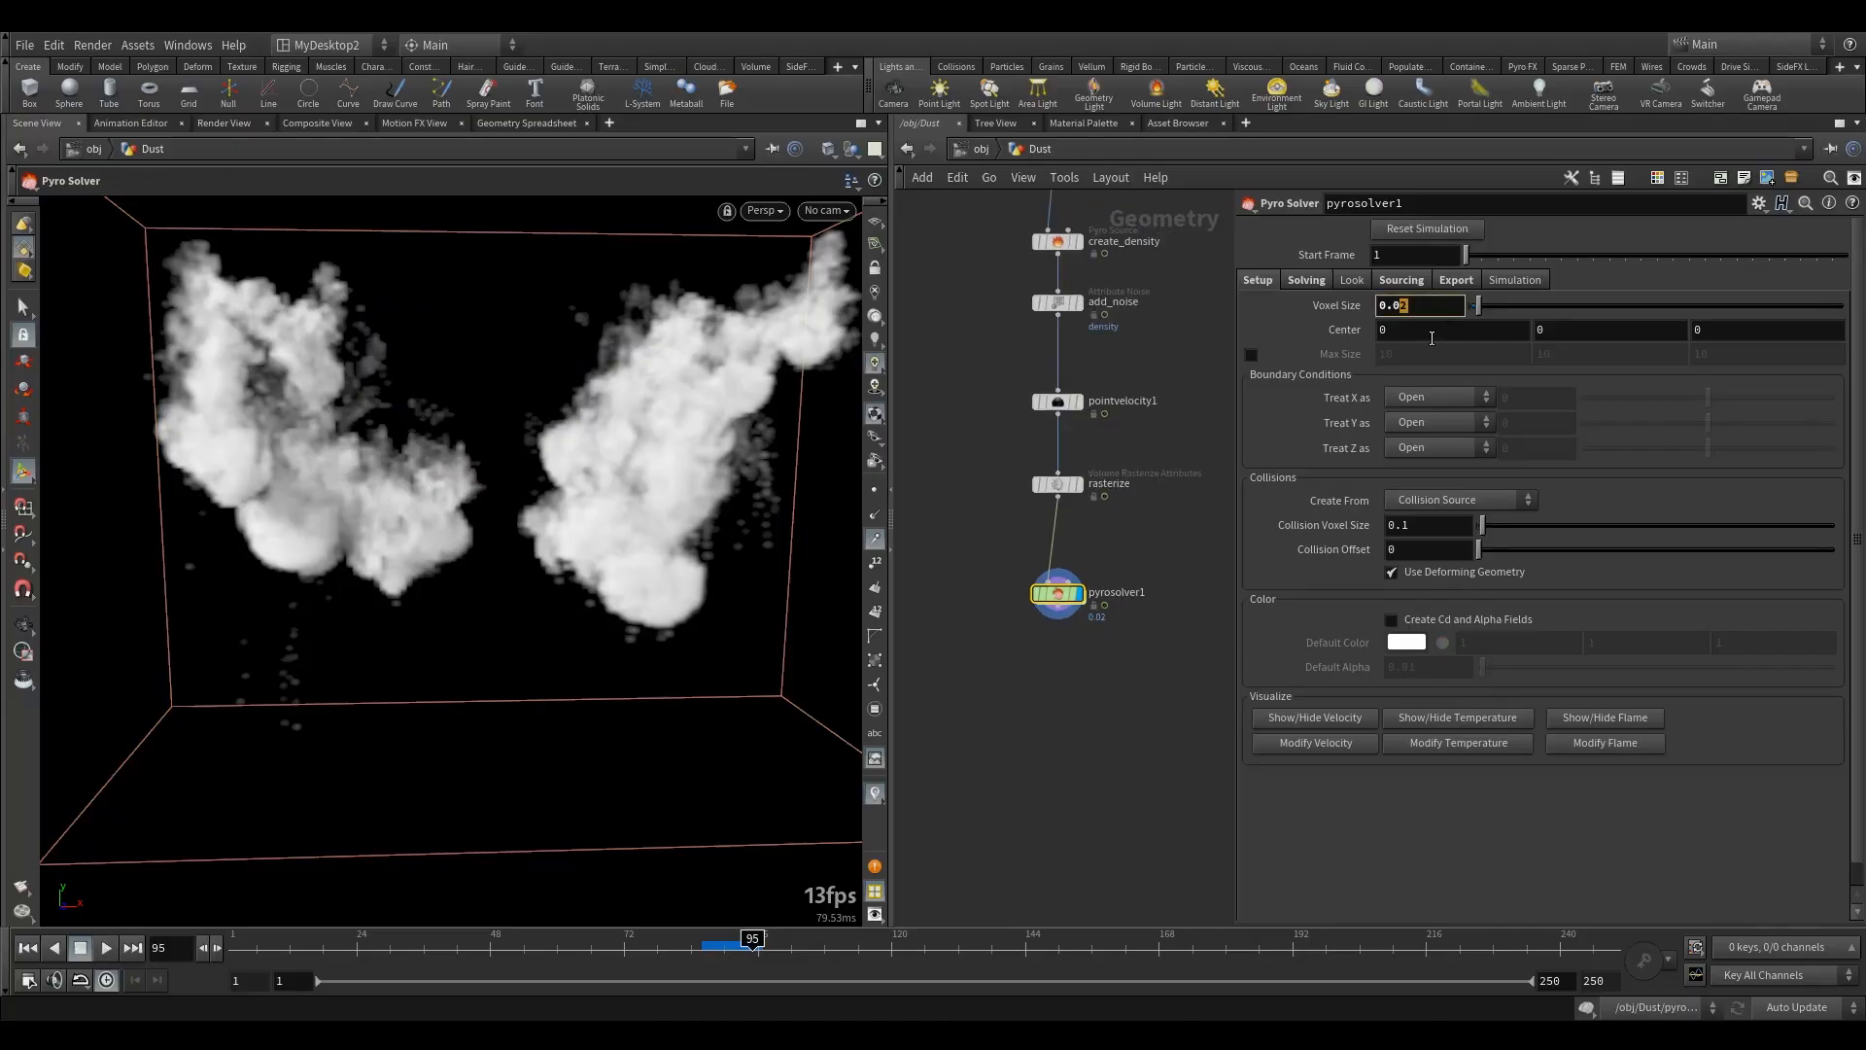
pyautogui.press('Return')
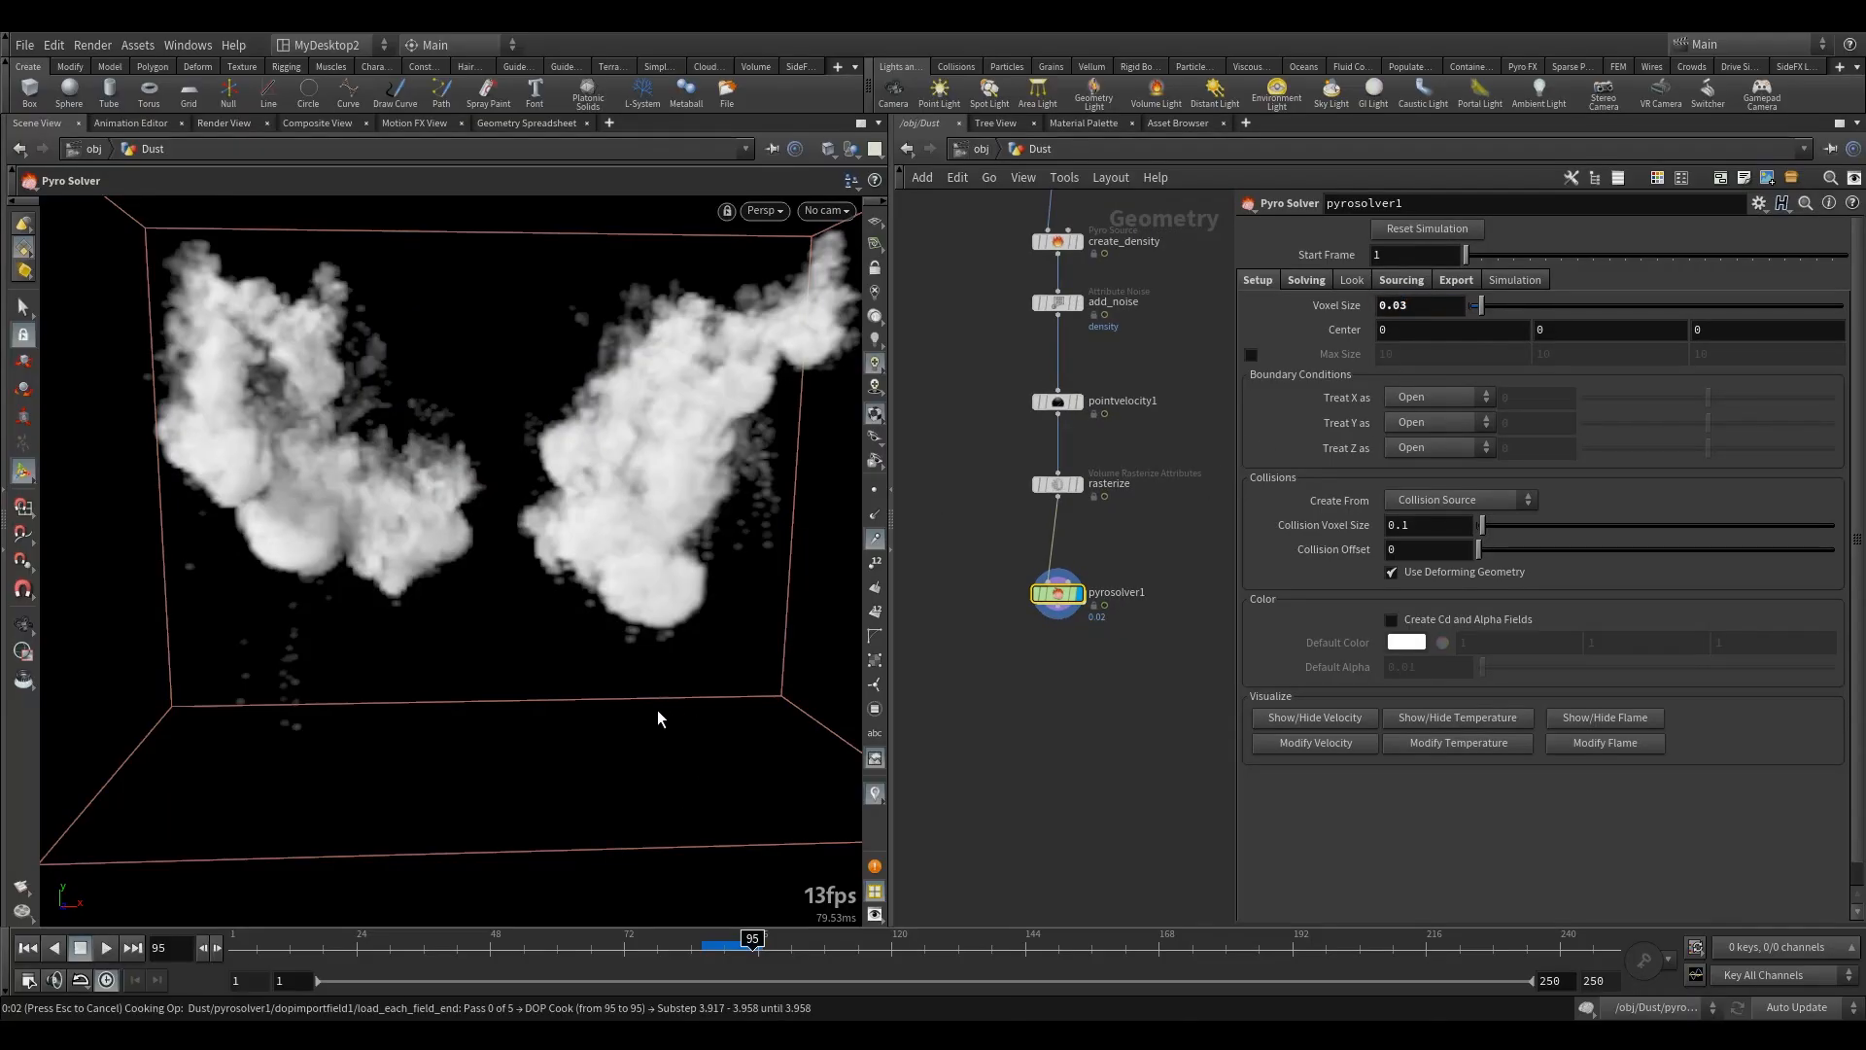
pyautogui.press('Escape')
pyautogui.click(28, 948)
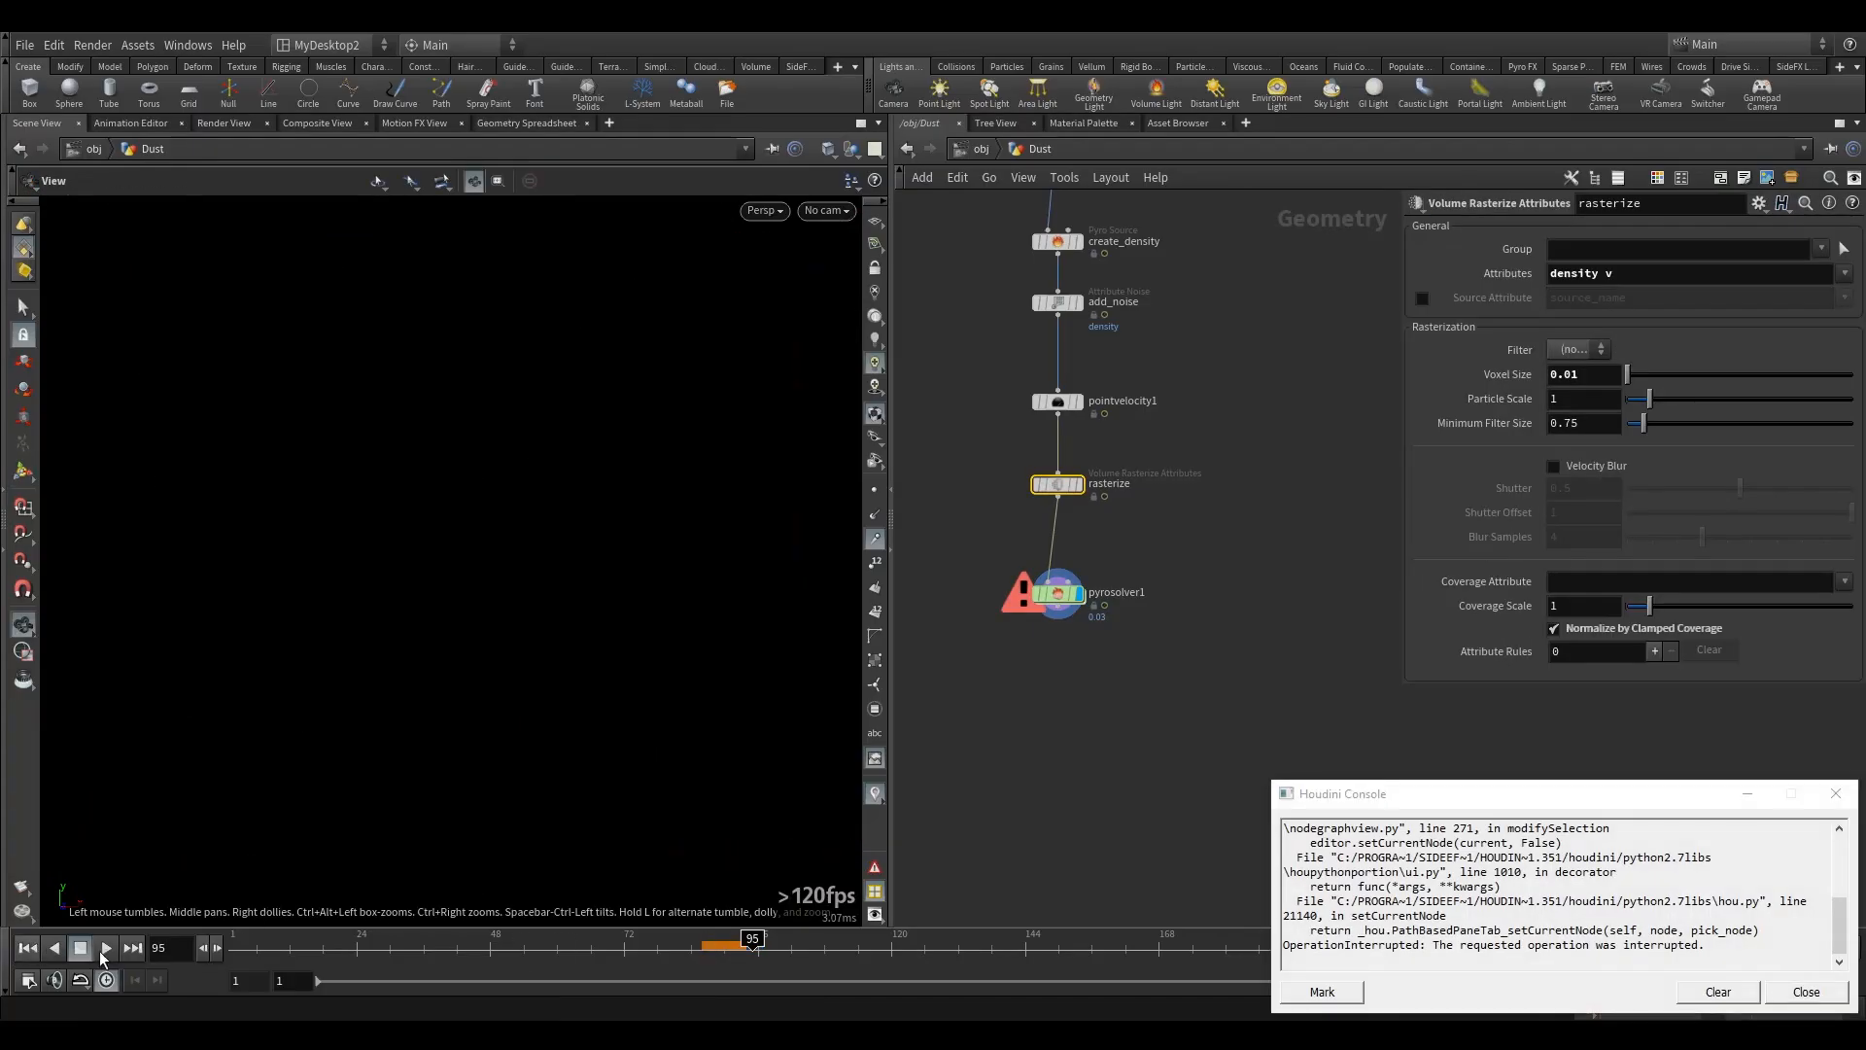
pyautogui.click(1836, 793)
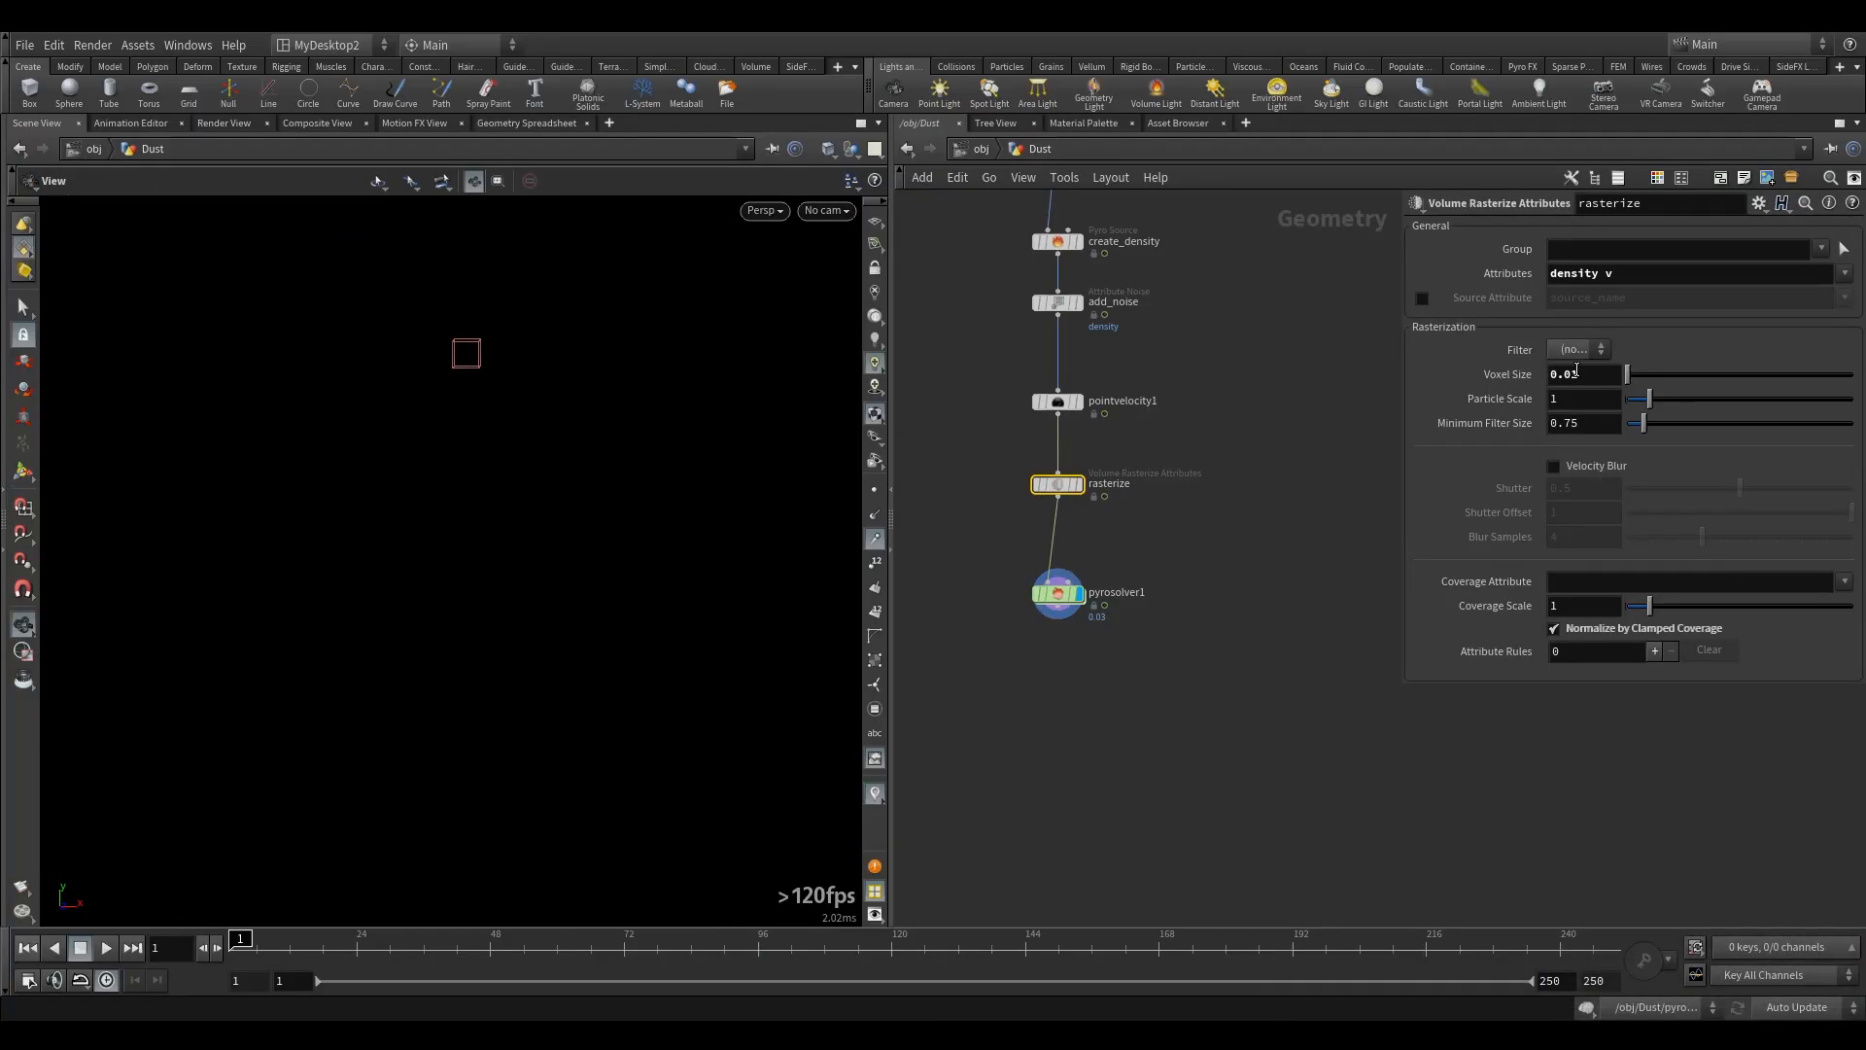
# - Link the rasterize node's voxel size to the pyro solver's voxel size with a relative reference, removing the stray trailing digits
pyautogui.moveTo(1577, 373); pyautogui.dragTo(1606, 397)
pyautogui.moveTo(939, 562); pyautogui.dragTo(1076, 646)
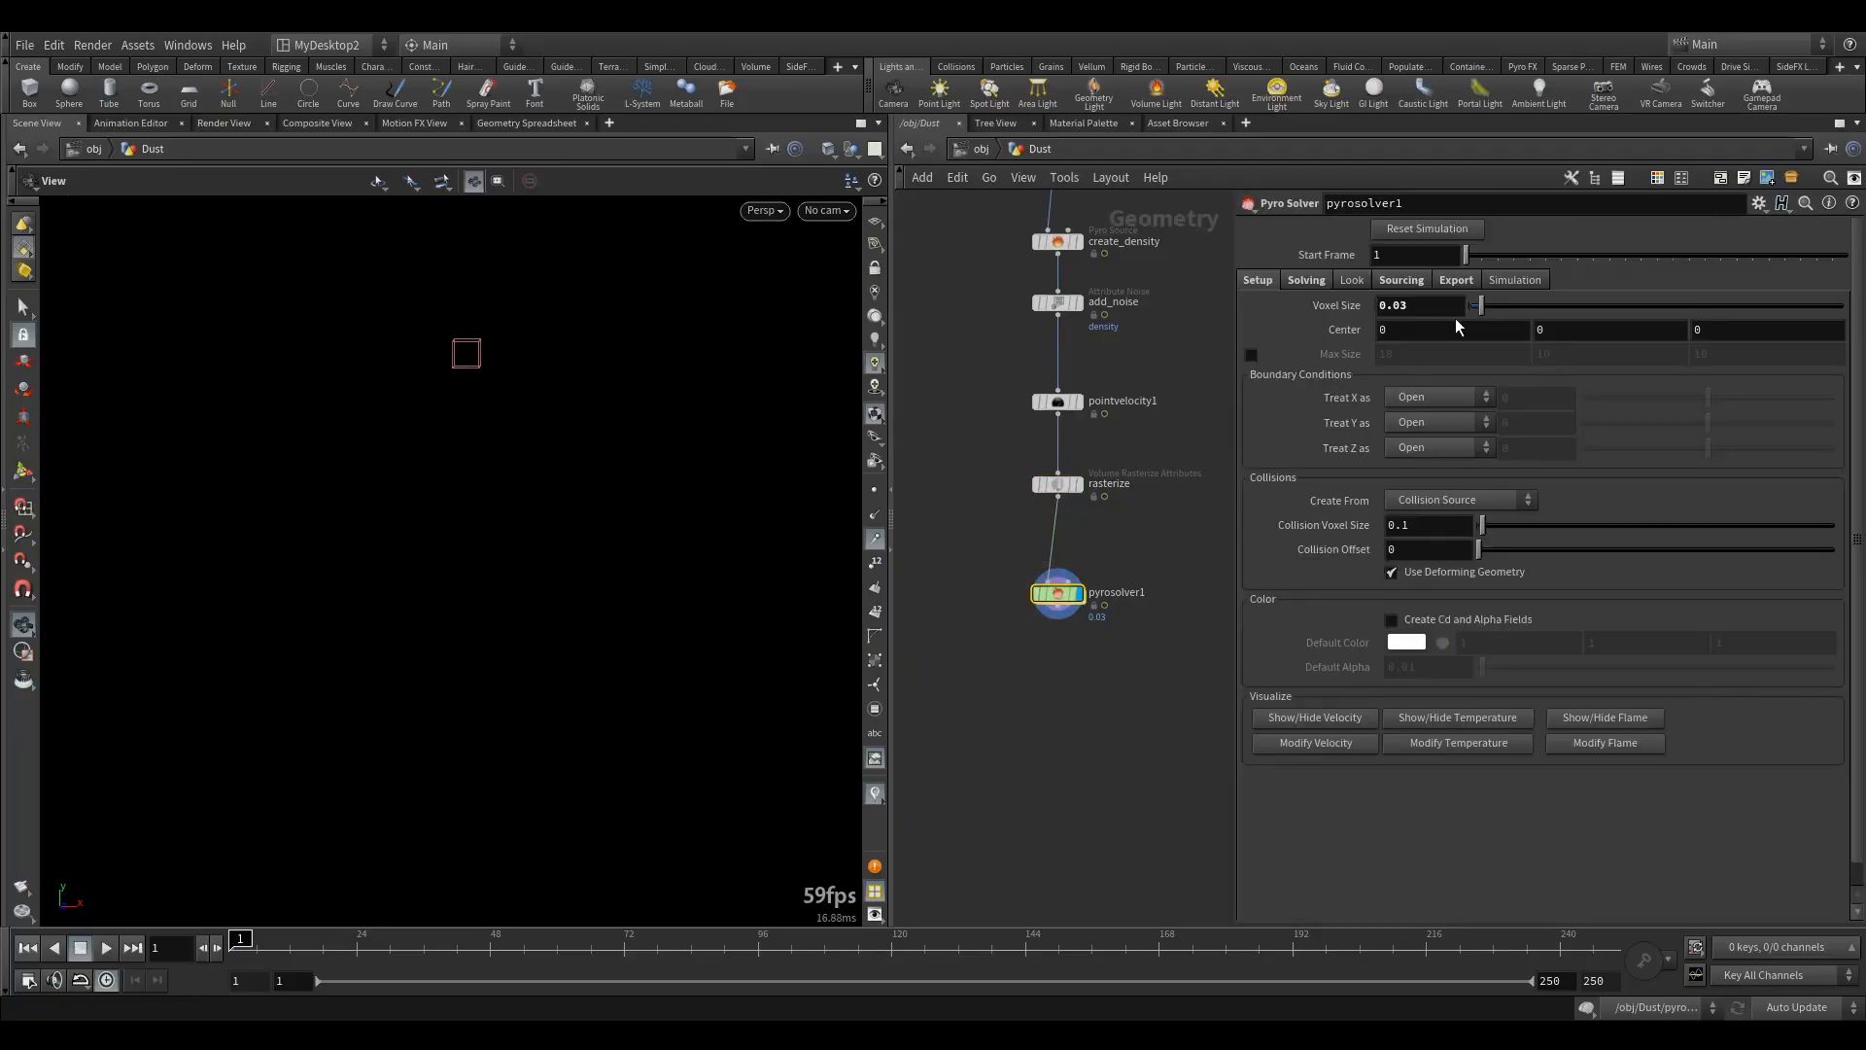
pyautogui.rightClick(1419, 307)
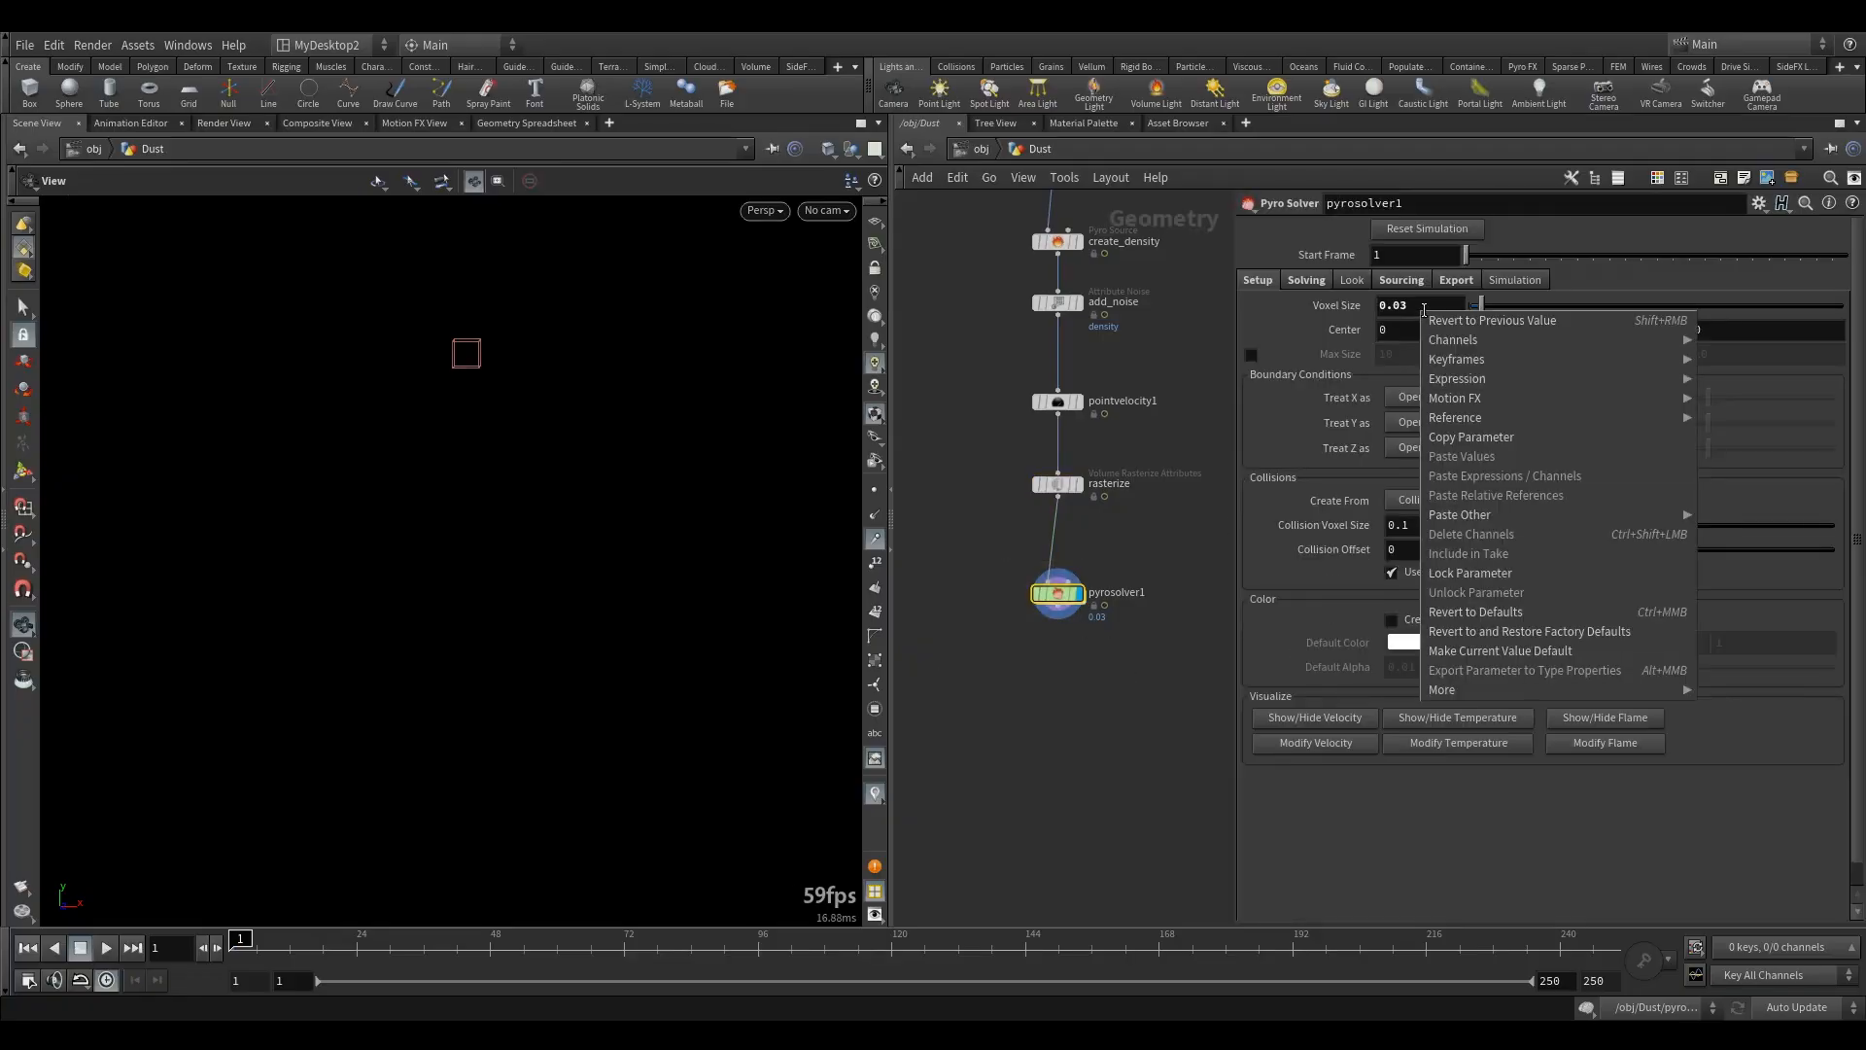
pyautogui.click(1487, 435)
pyautogui.click(1058, 484)
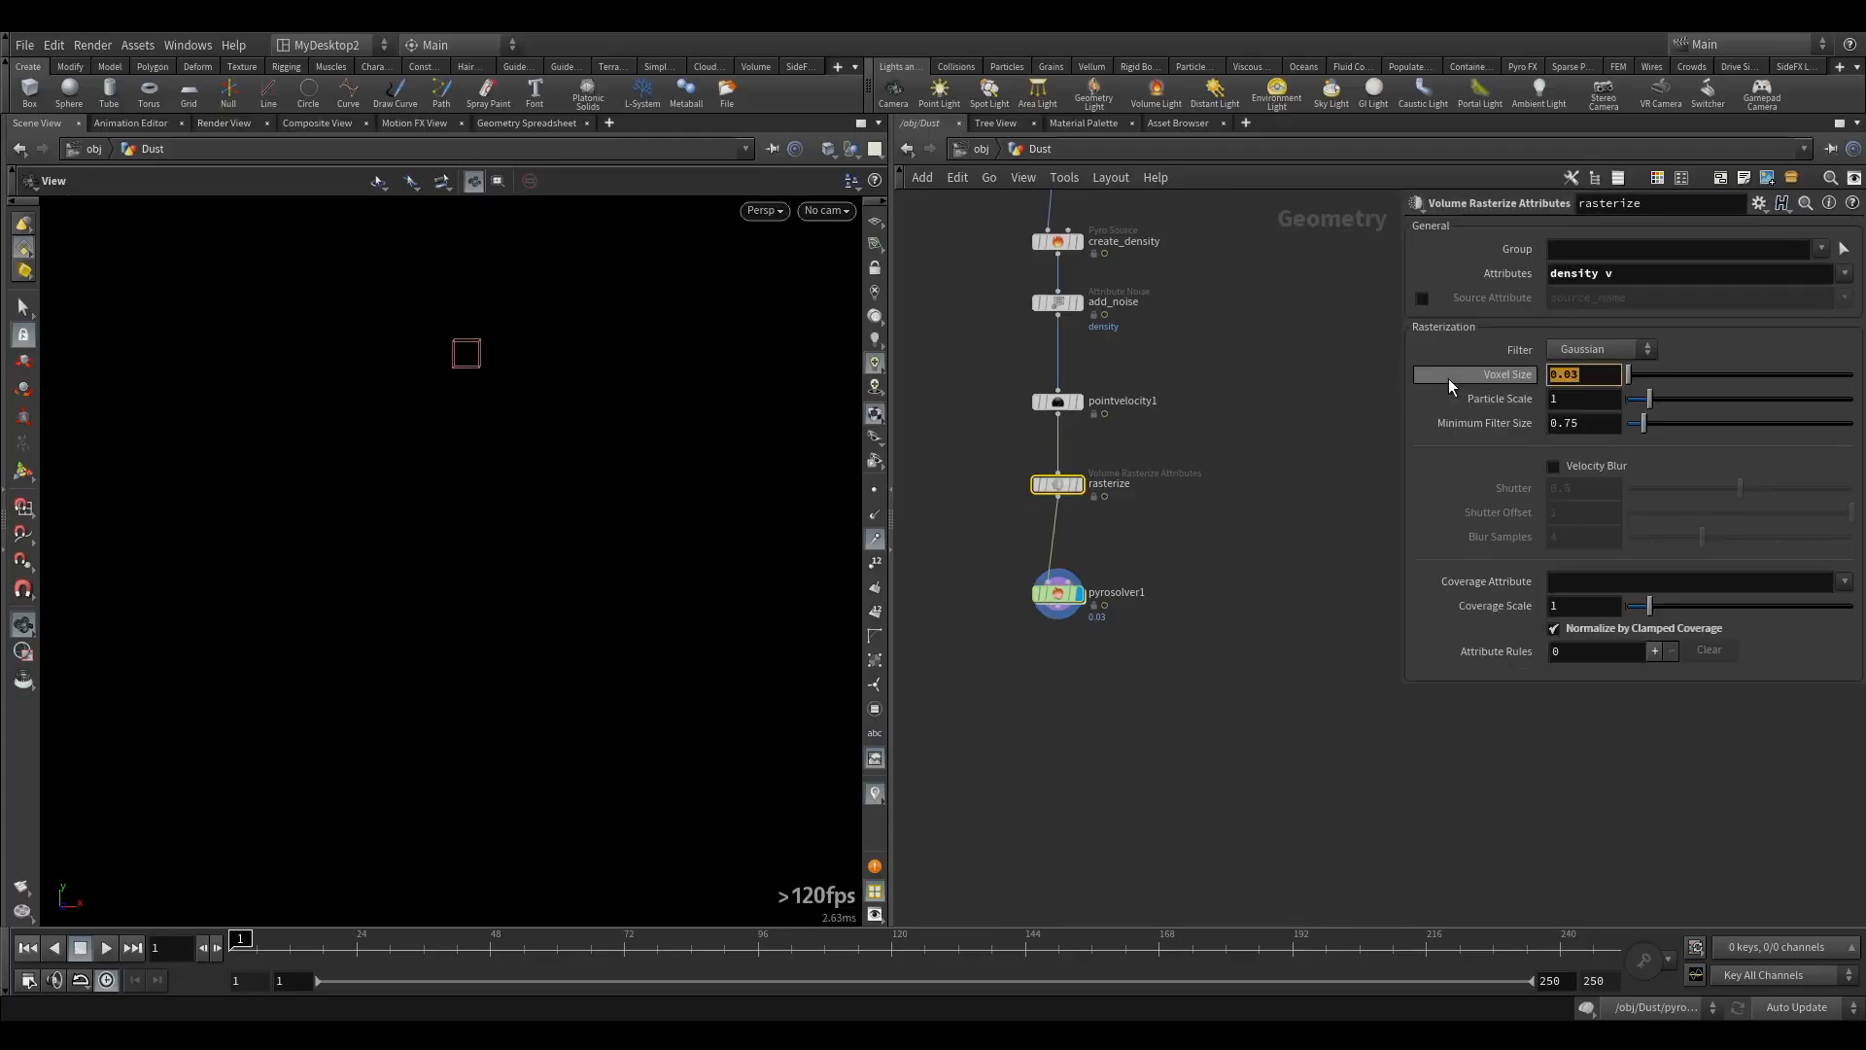
pyautogui.rightClick(1560, 375)
pyautogui.click(1657, 559)
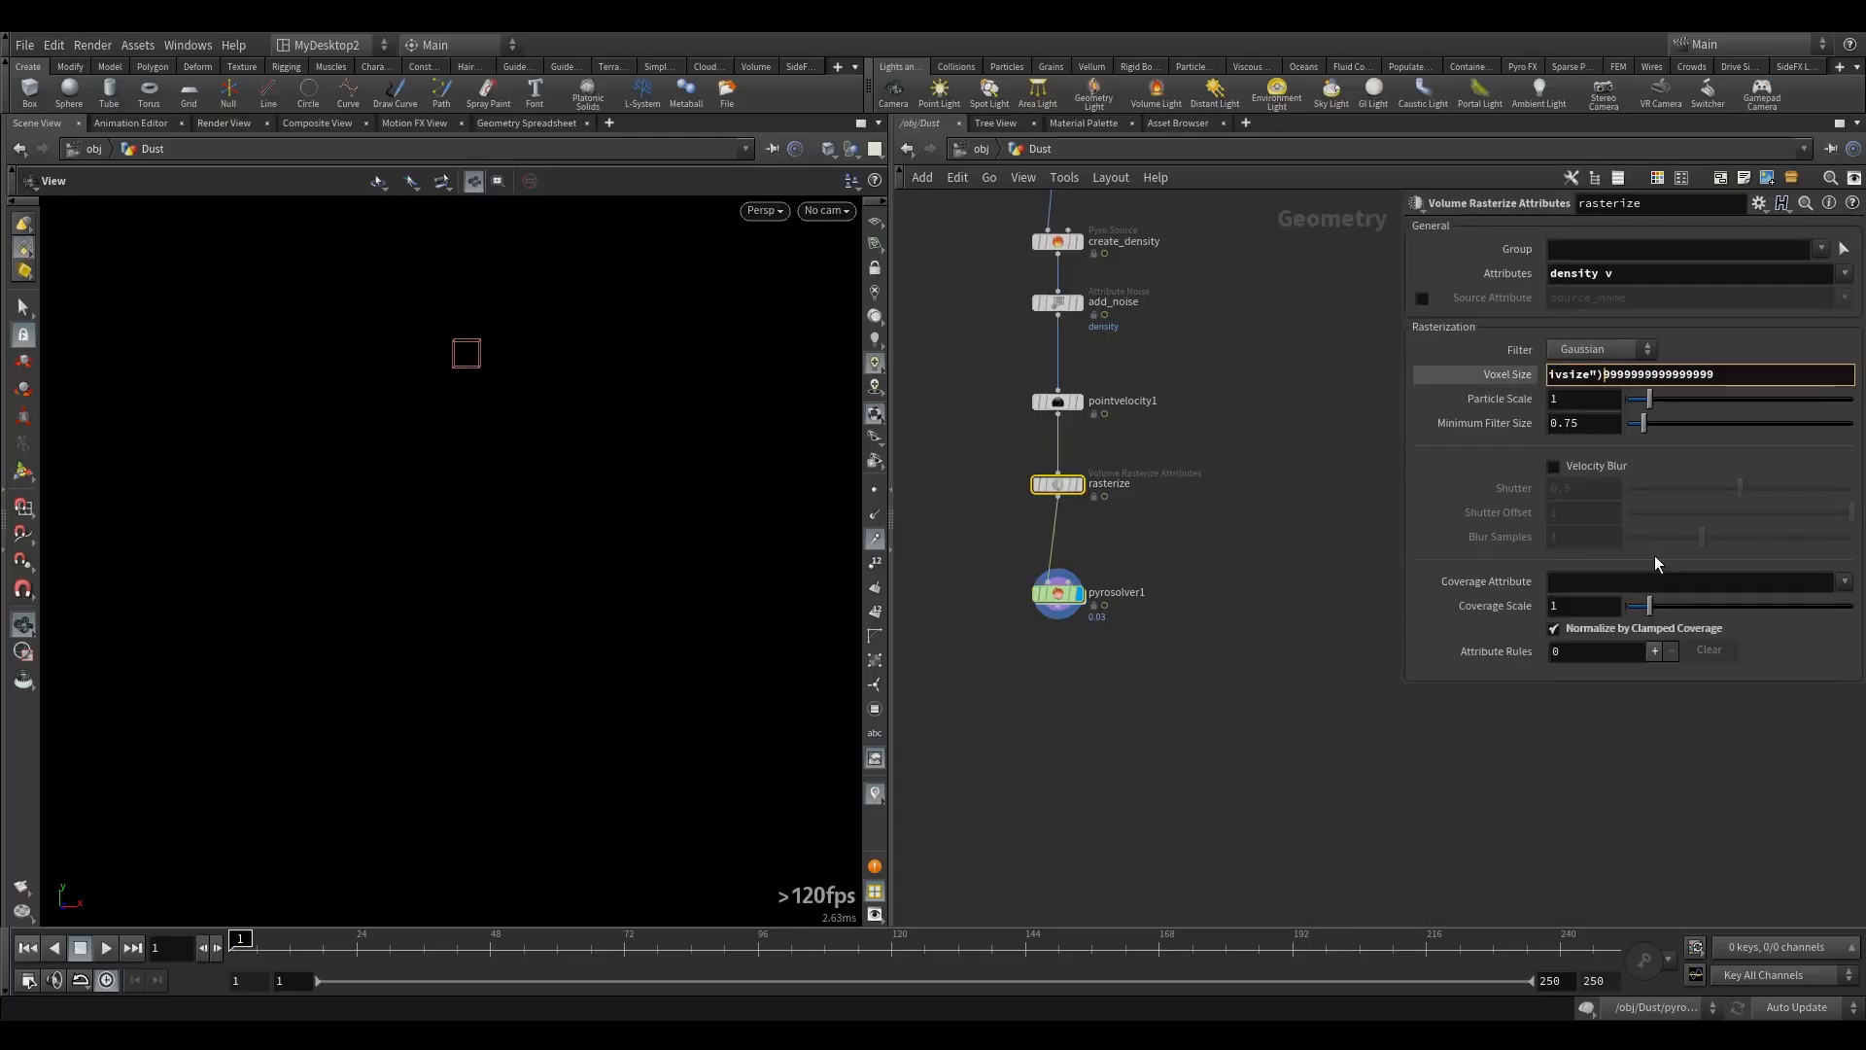
pyautogui.moveTo(1717, 375); pyautogui.dragTo(1665, 385)
pyautogui.press('BackSpace')
pyautogui.press('Return')
pyautogui.click(1489, 376)
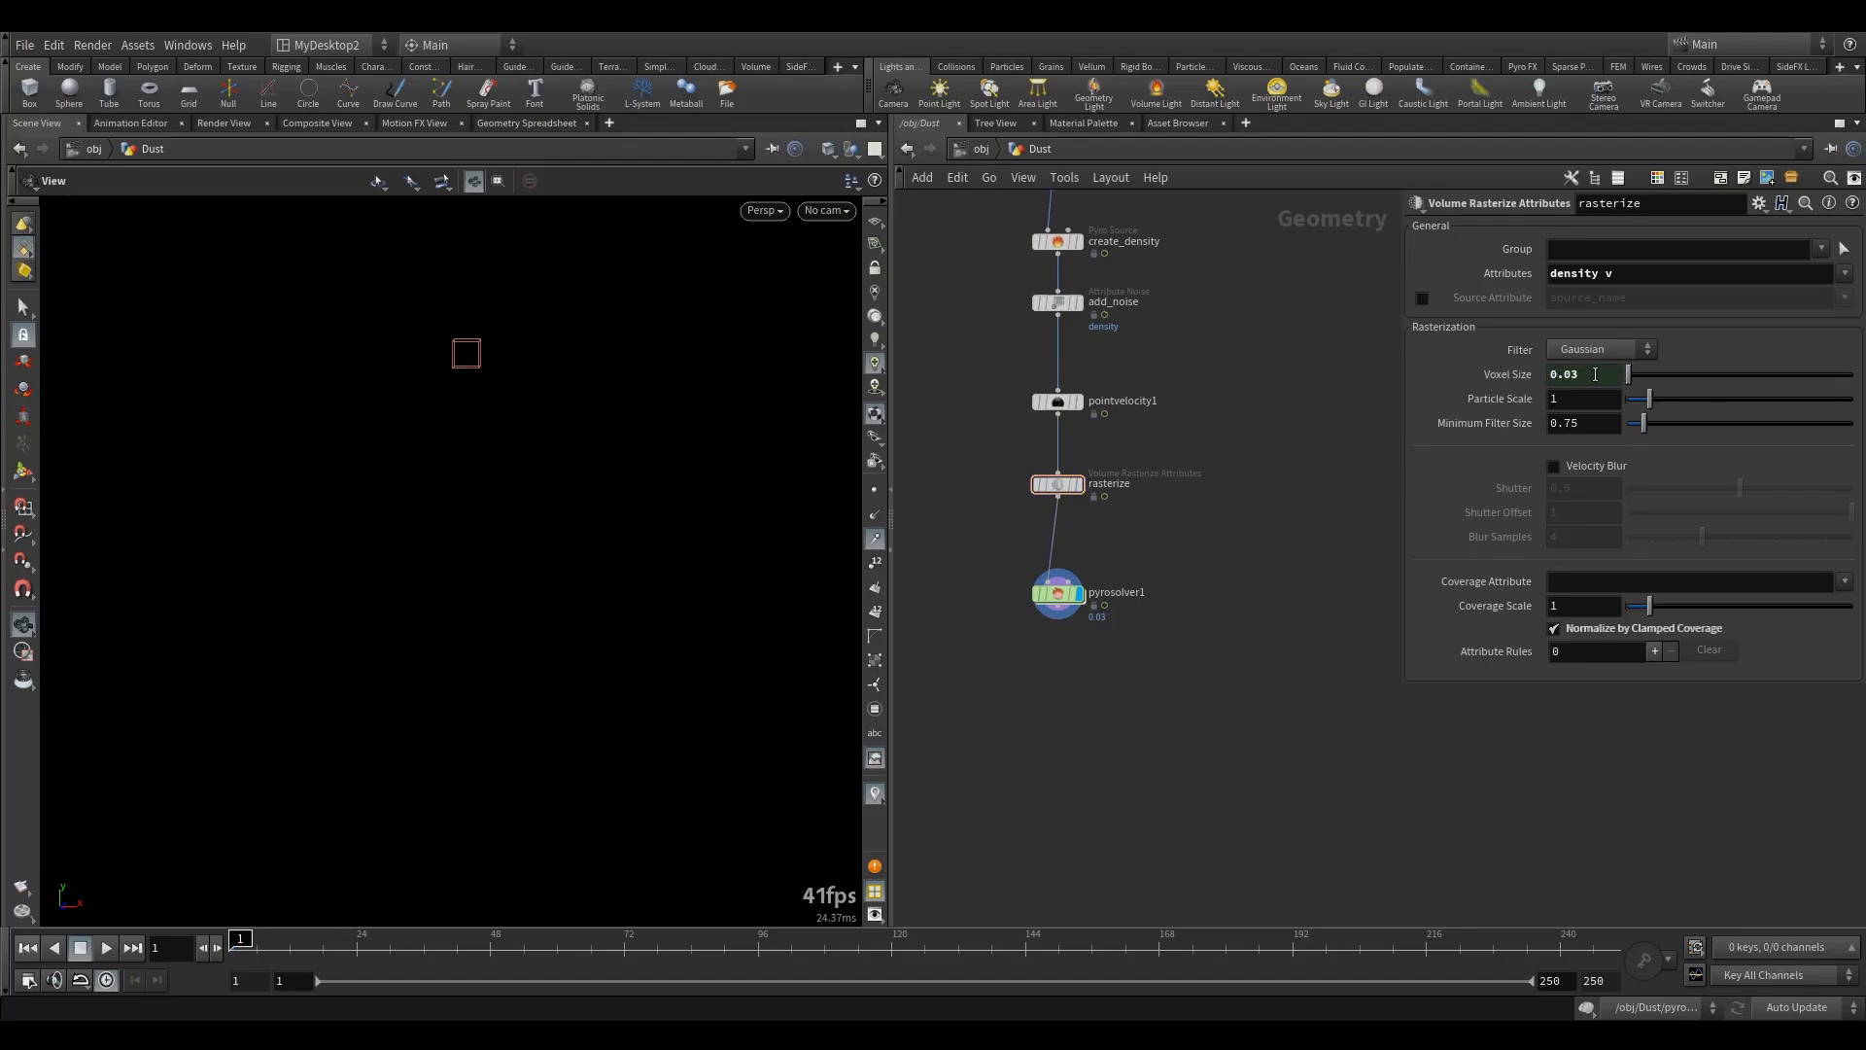
# - Compare the voxel sizes of the pyro solver and the rasterize node
pyautogui.click(1046, 583)
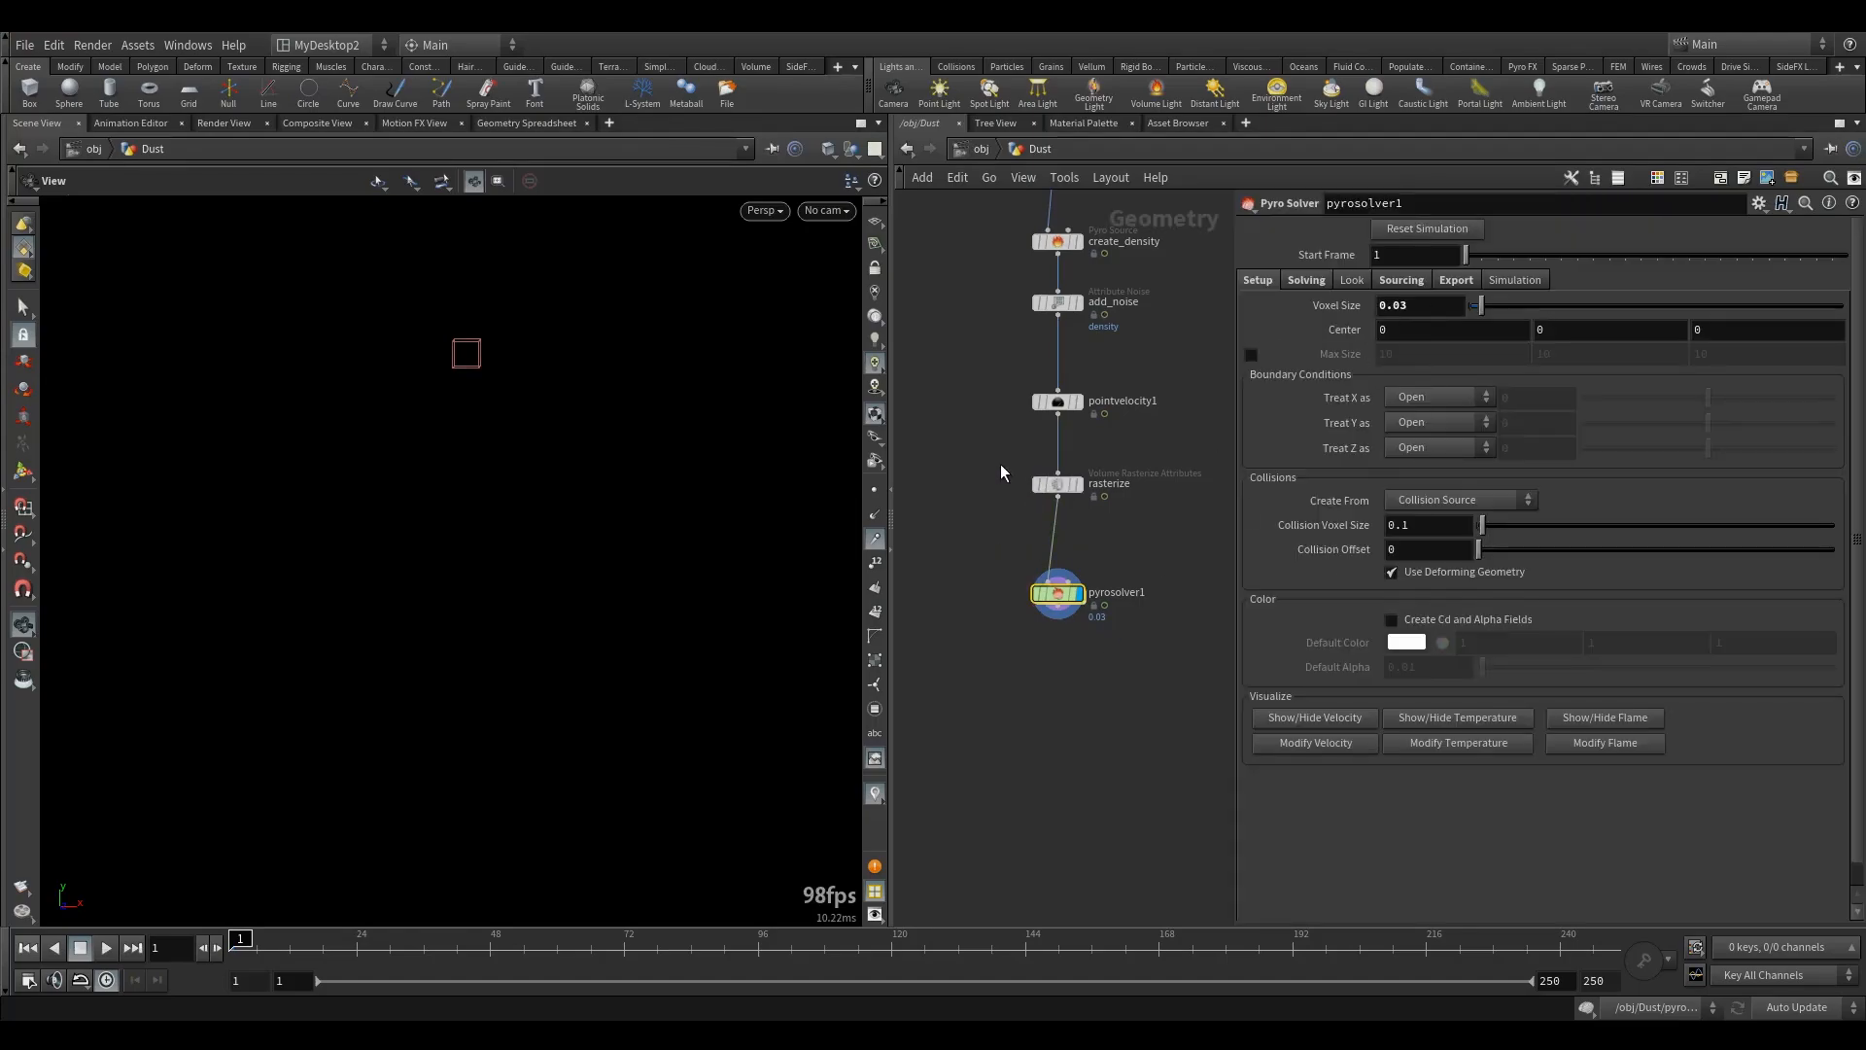
pyautogui.click(1079, 483)
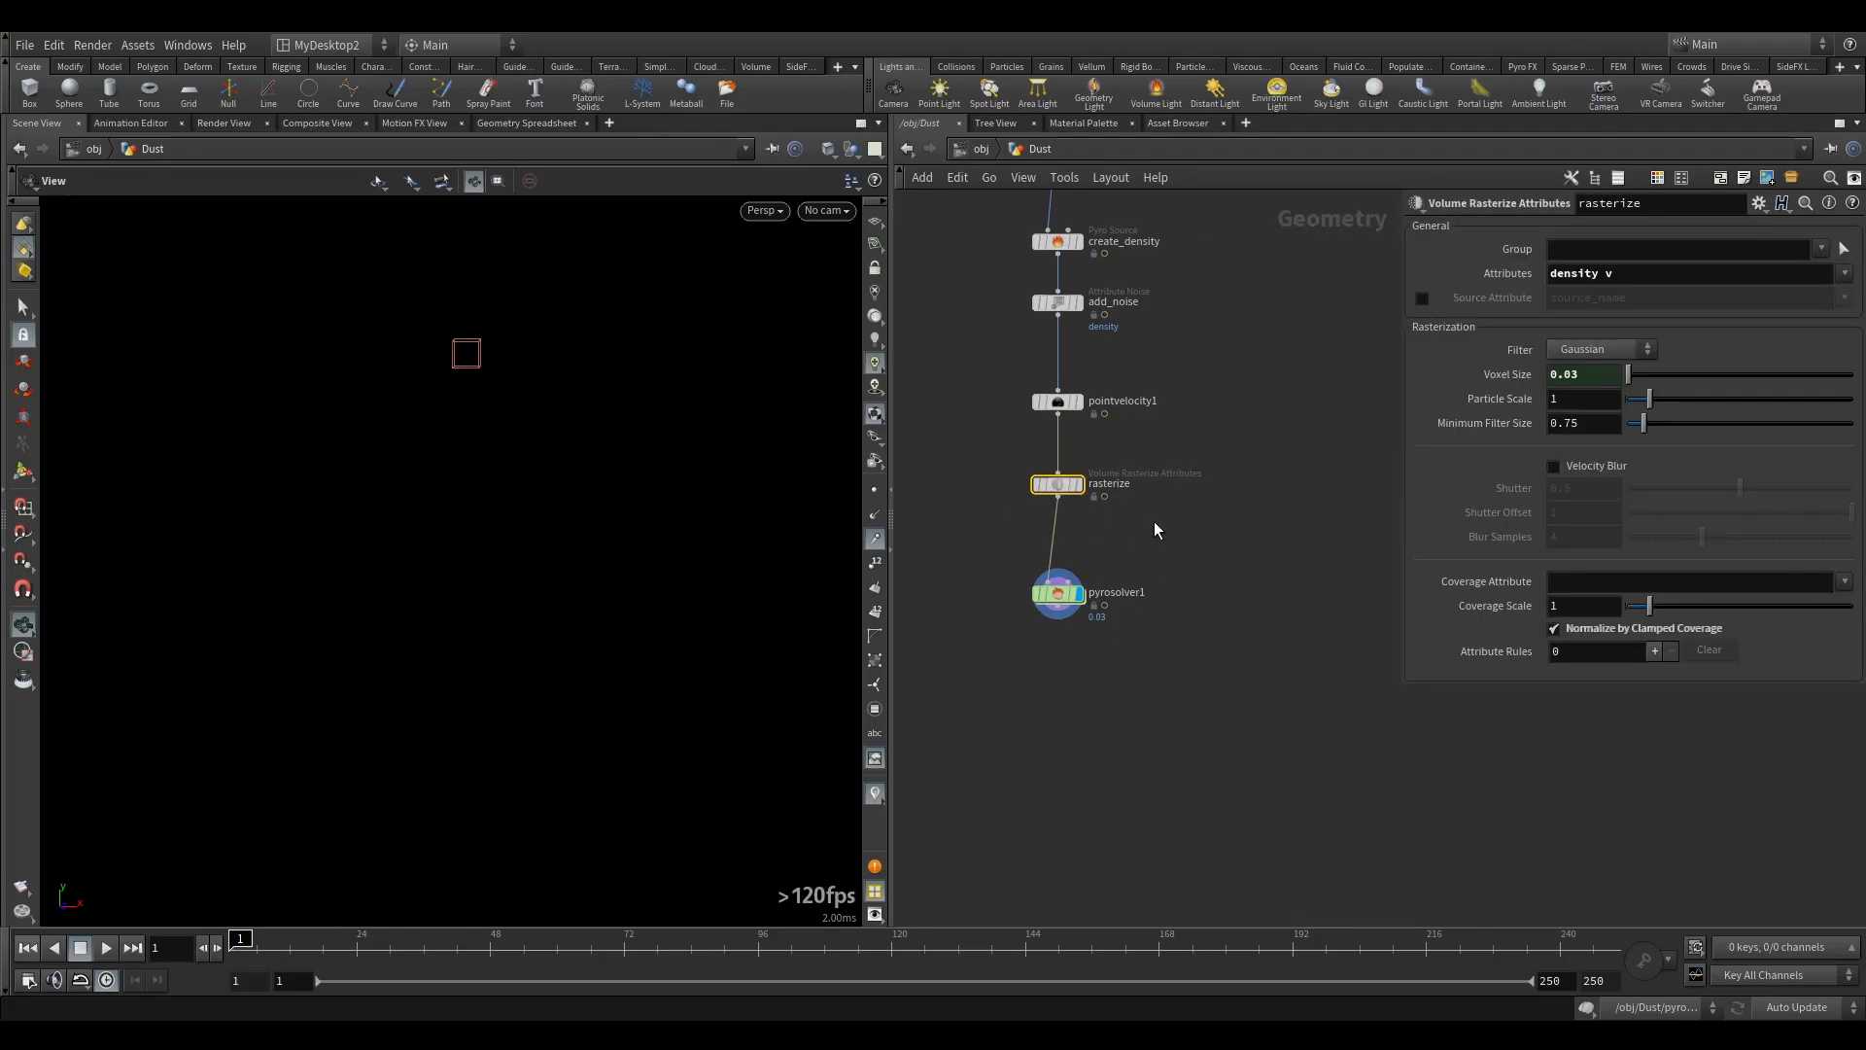
pyautogui.click(1042, 585)
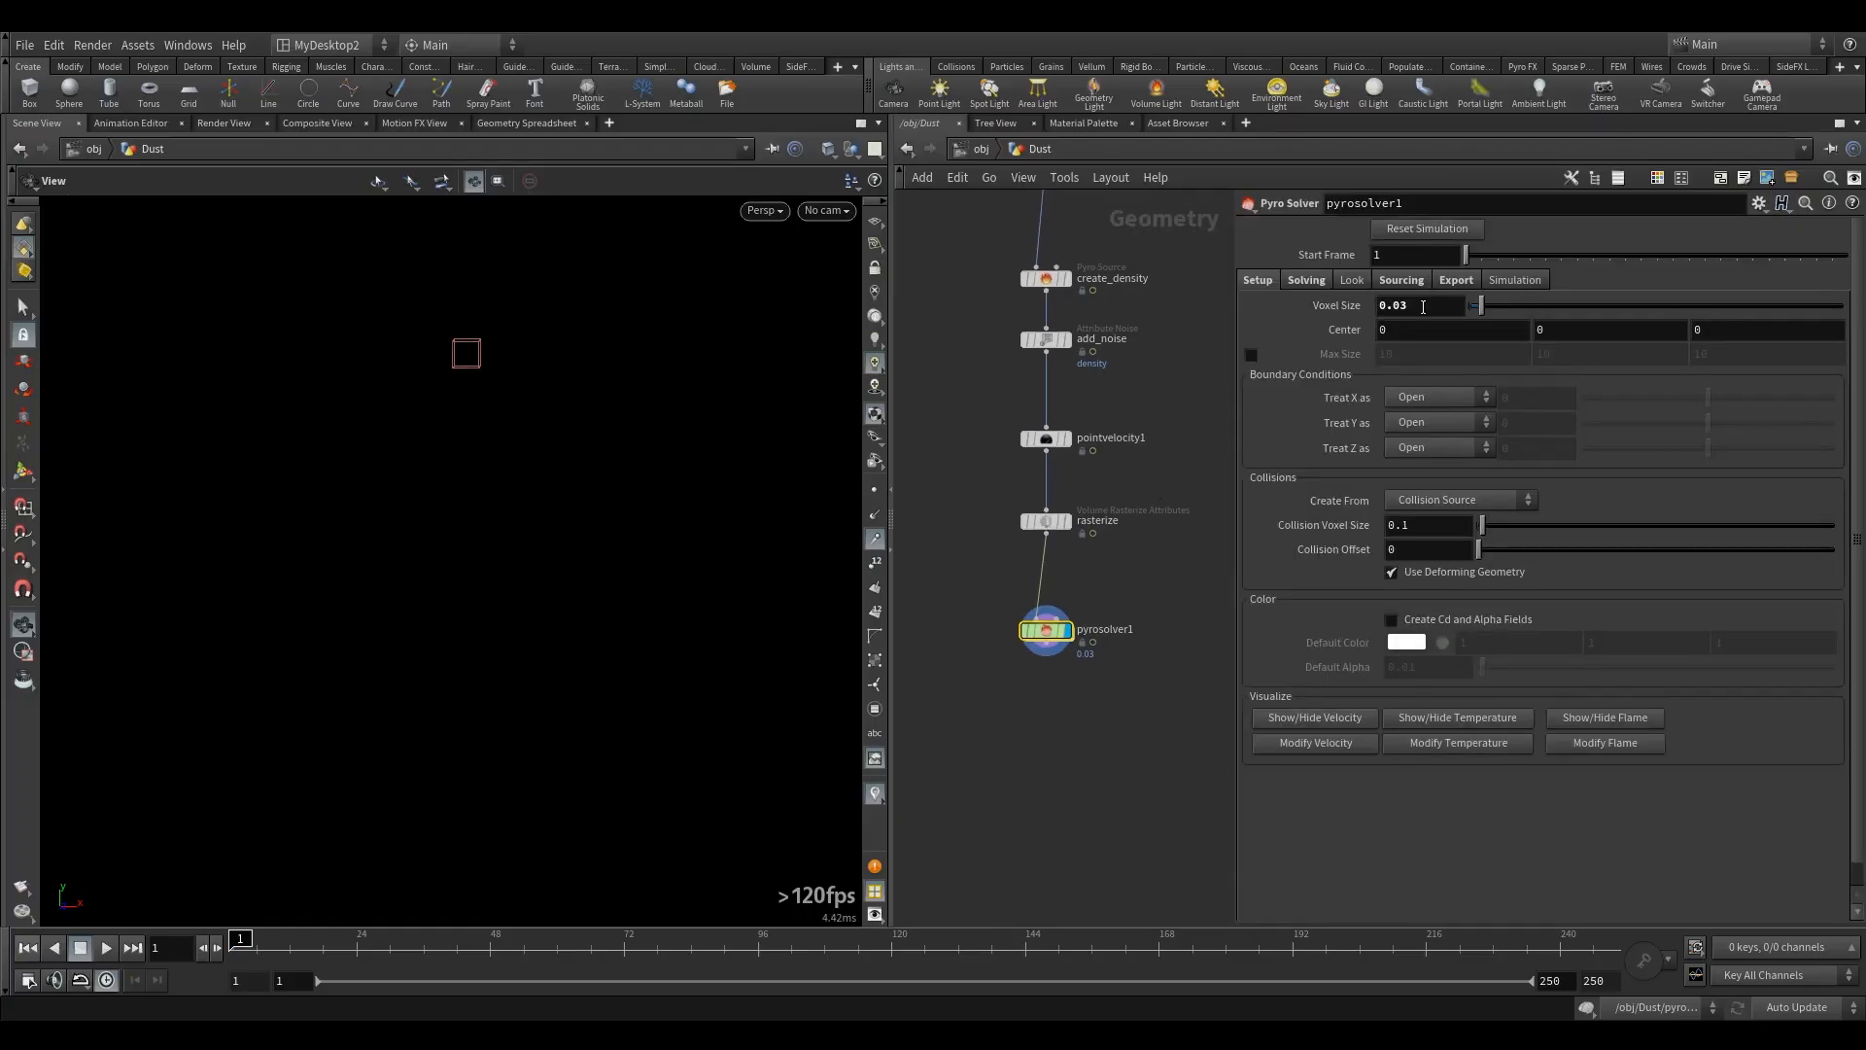
pyautogui.keyDown('alt'); pyautogui.moveTo(584, 483); pyautogui.dragTo(559, 466); pyautogui.keyUp('alt')
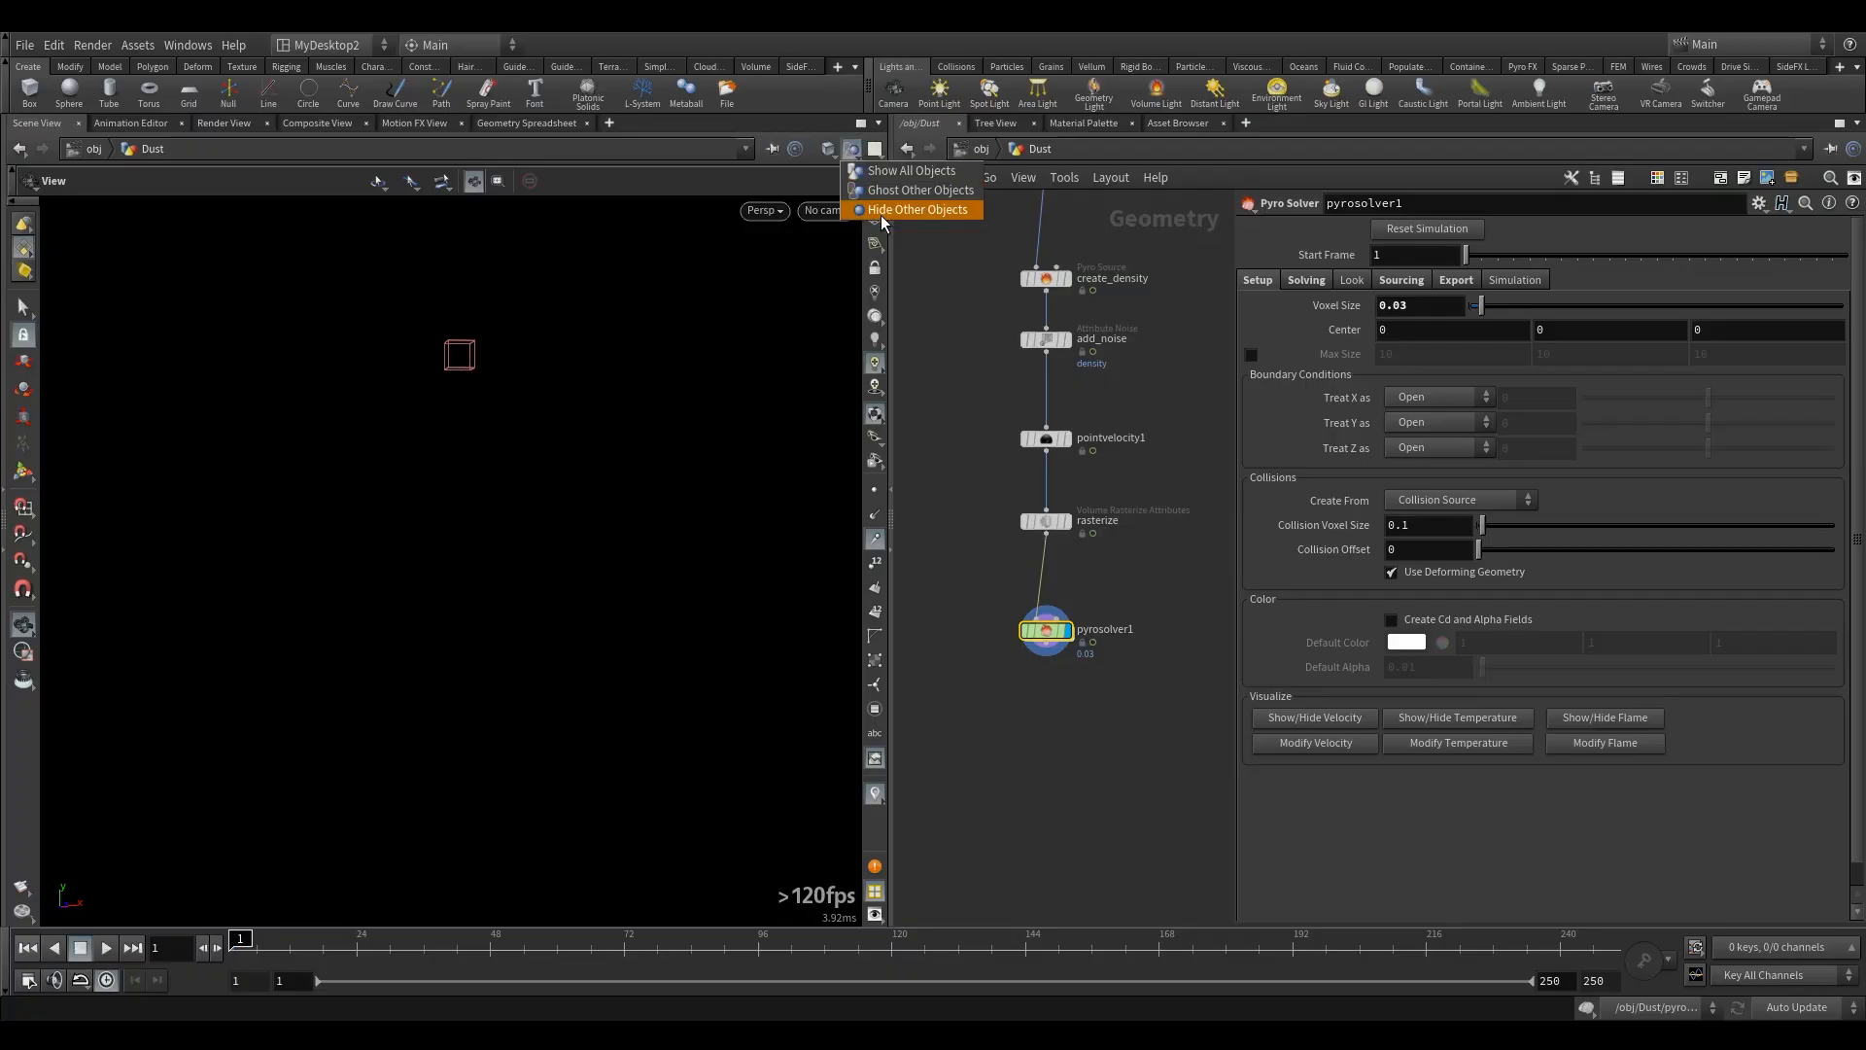
pyautogui.click(861, 124)
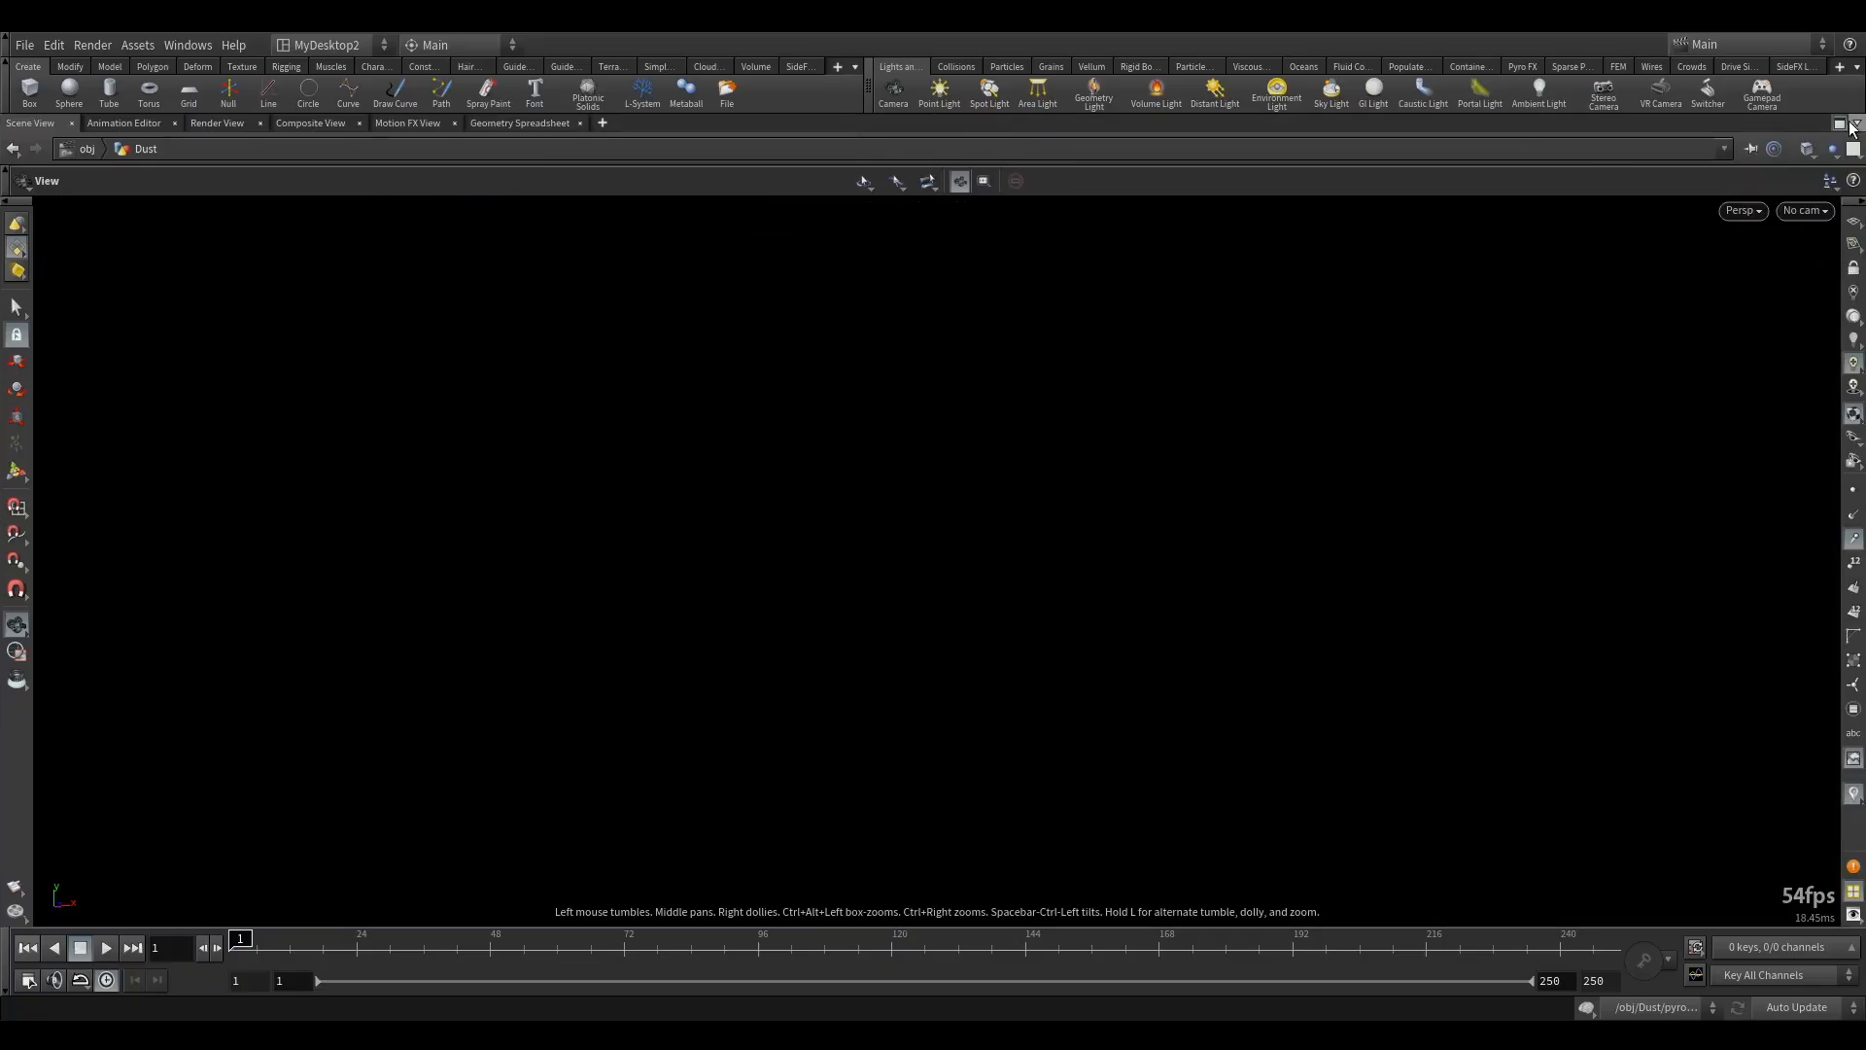
pyautogui.click(1841, 124)
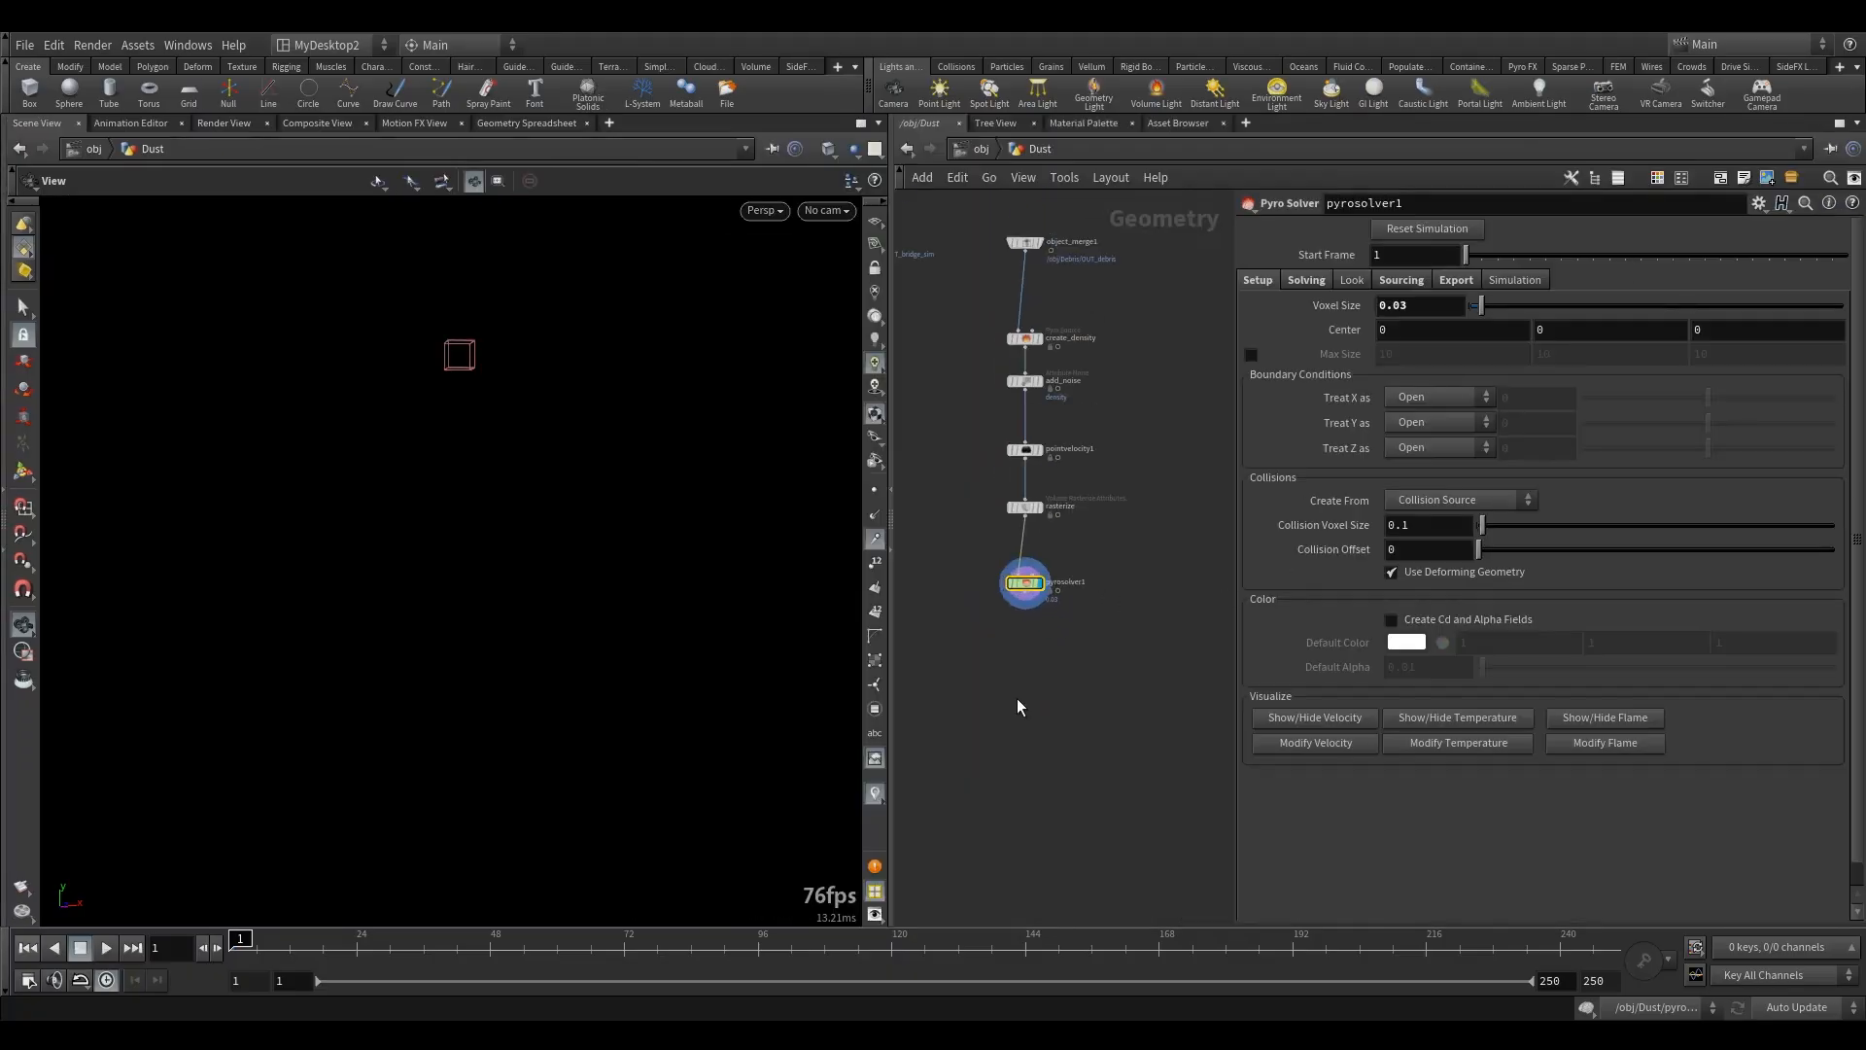
# - Add a Merge node below the pyro solver and wire the solver's output into it
pyautogui.press('Tab')
pyautogui.write('mer')
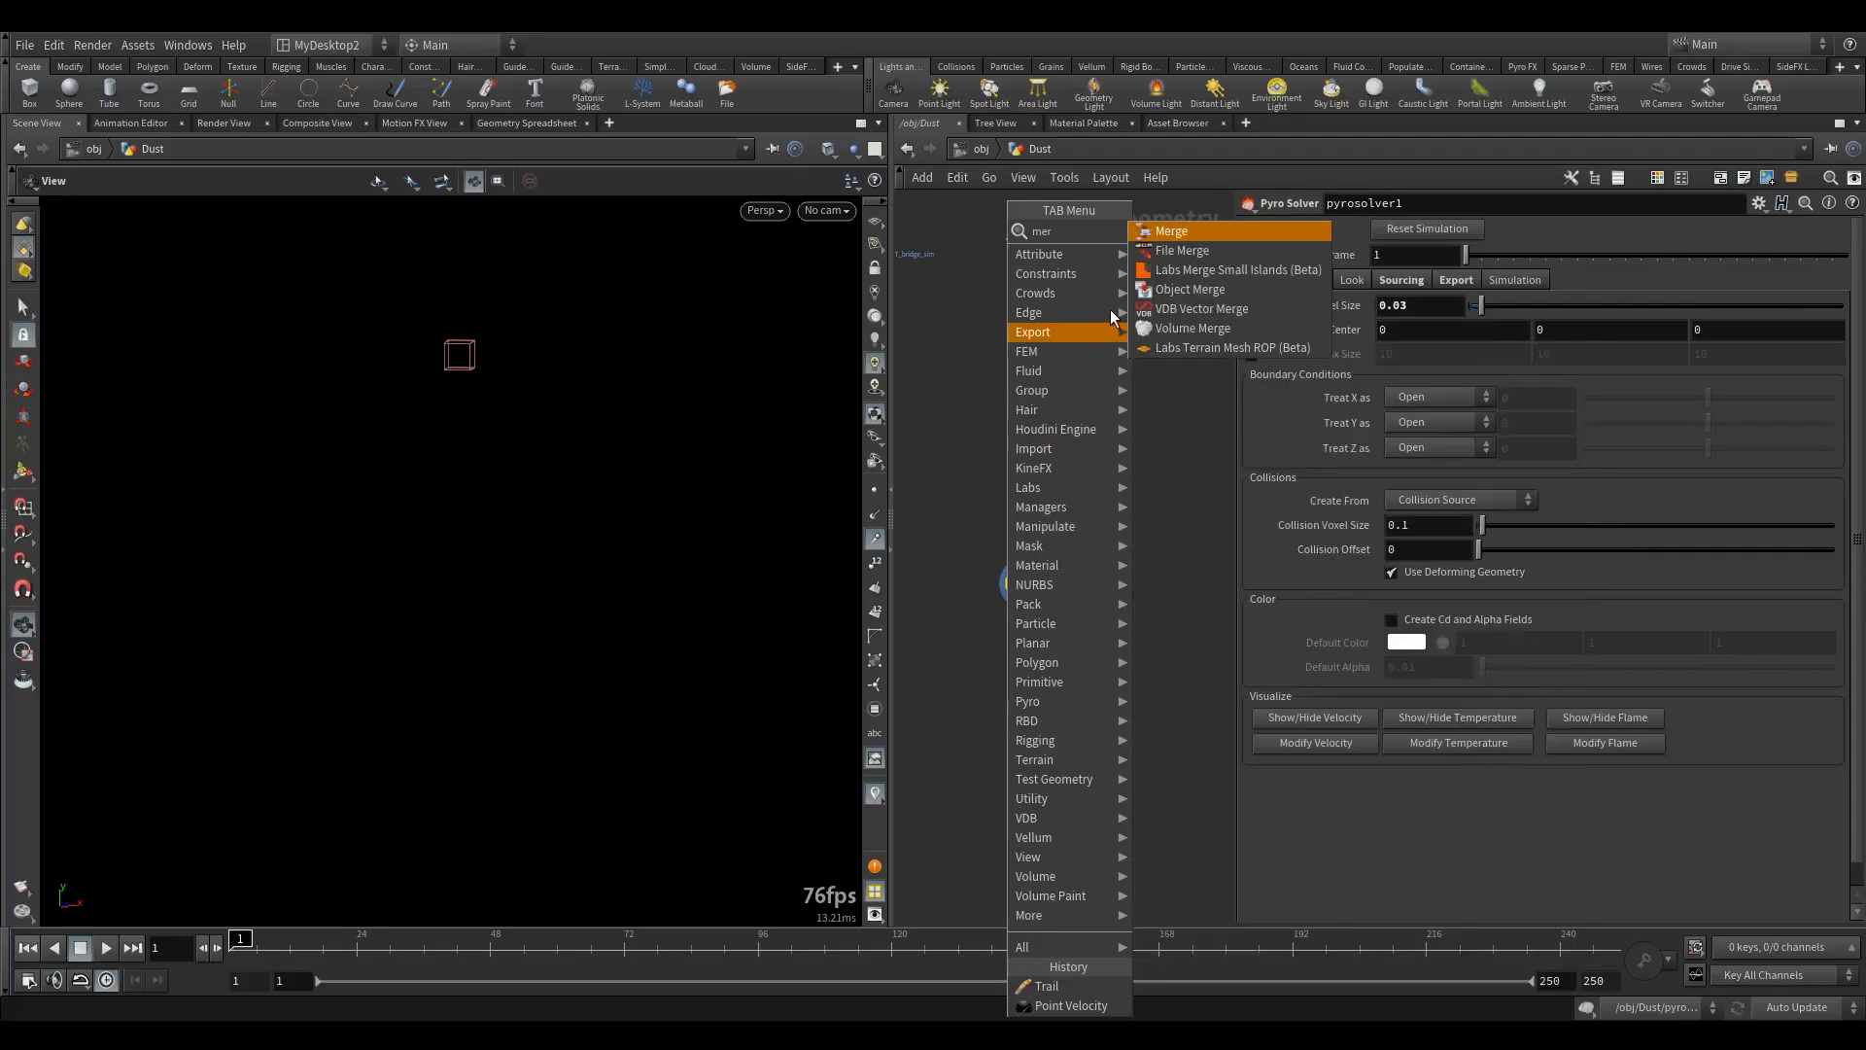
pyautogui.click(1162, 234)
pyautogui.click(1011, 680)
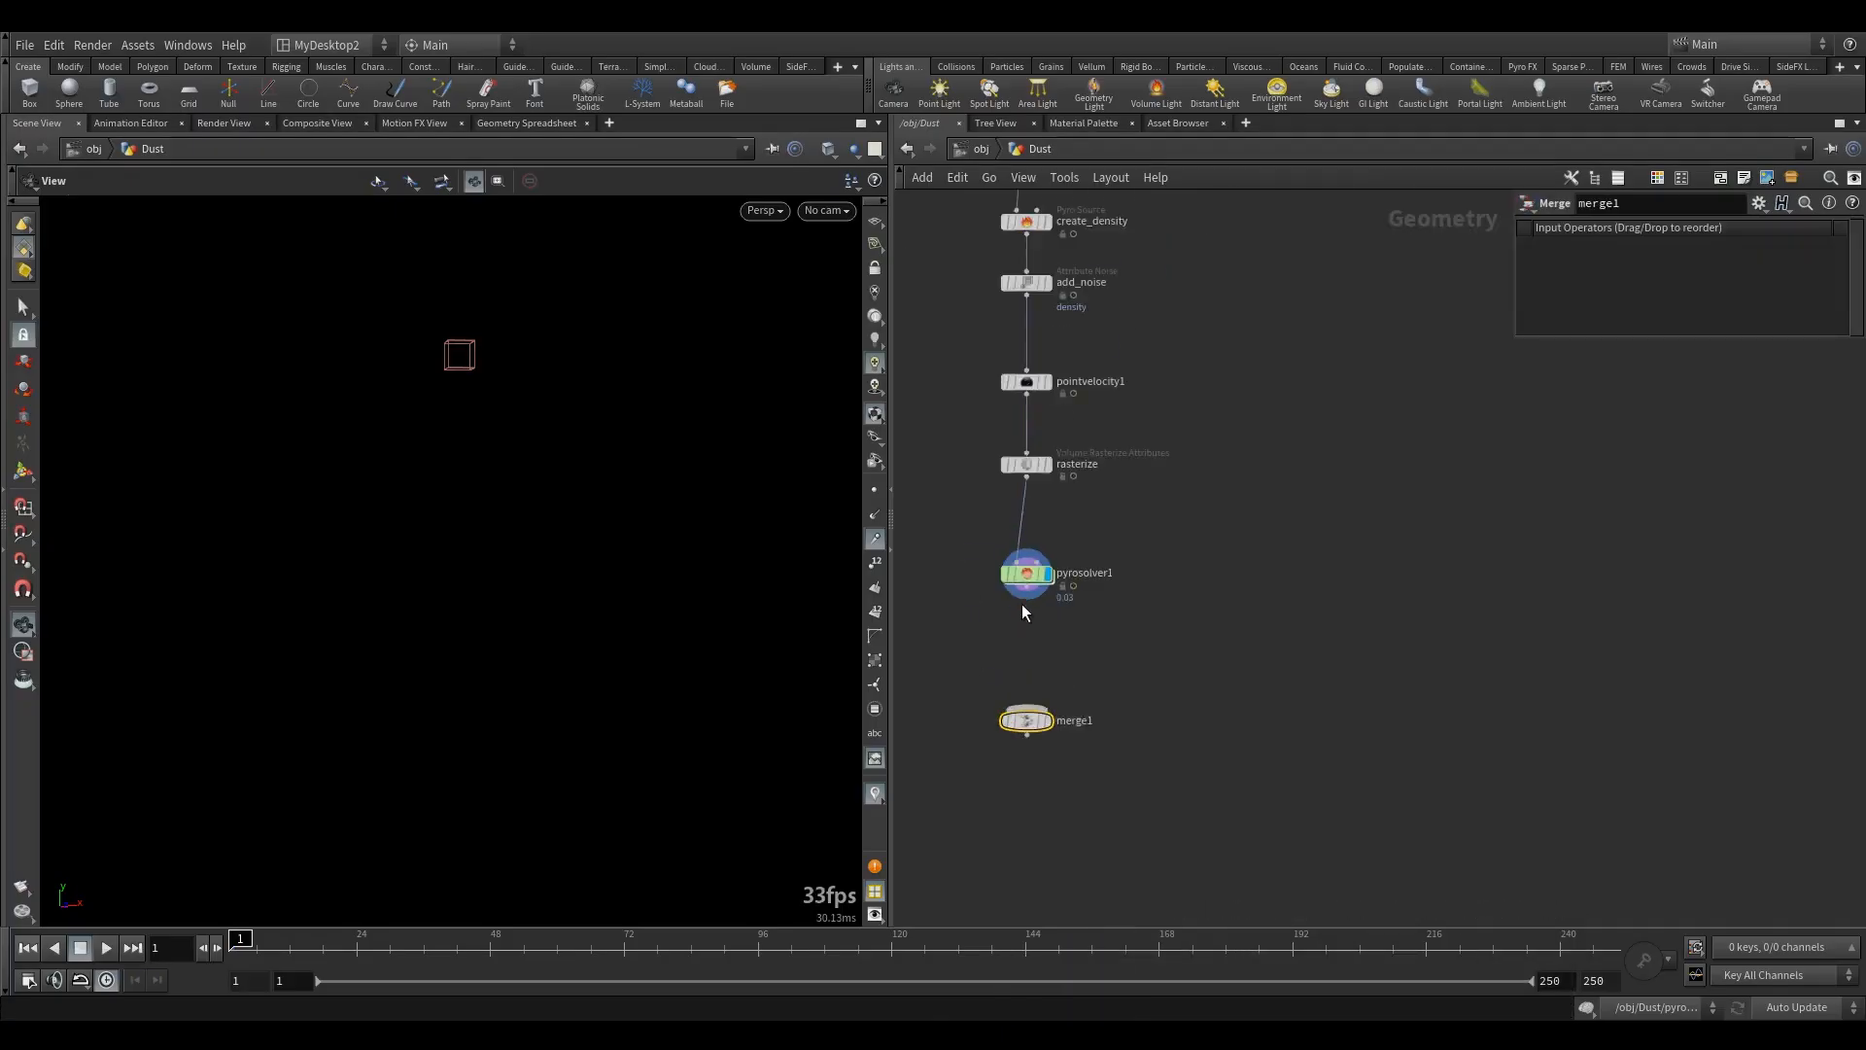
pyautogui.moveTo(1031, 609); pyautogui.dragTo(1028, 724)
# - Move the solver chain from create_density to pyrosolver1 aside and wire object_merge1 directly into merge1
pyautogui.moveTo(1027, 571); pyautogui.dragTo(1142, 573)
pyautogui.moveTo(998, 500); pyautogui.dragTo(1087, 596, button='middle')
pyautogui.moveTo(1125, 541); pyautogui.dragTo(1239, 559)
pyautogui.moveTo(1138, 538); pyautogui.dragTo(1186, 653, button='middle')
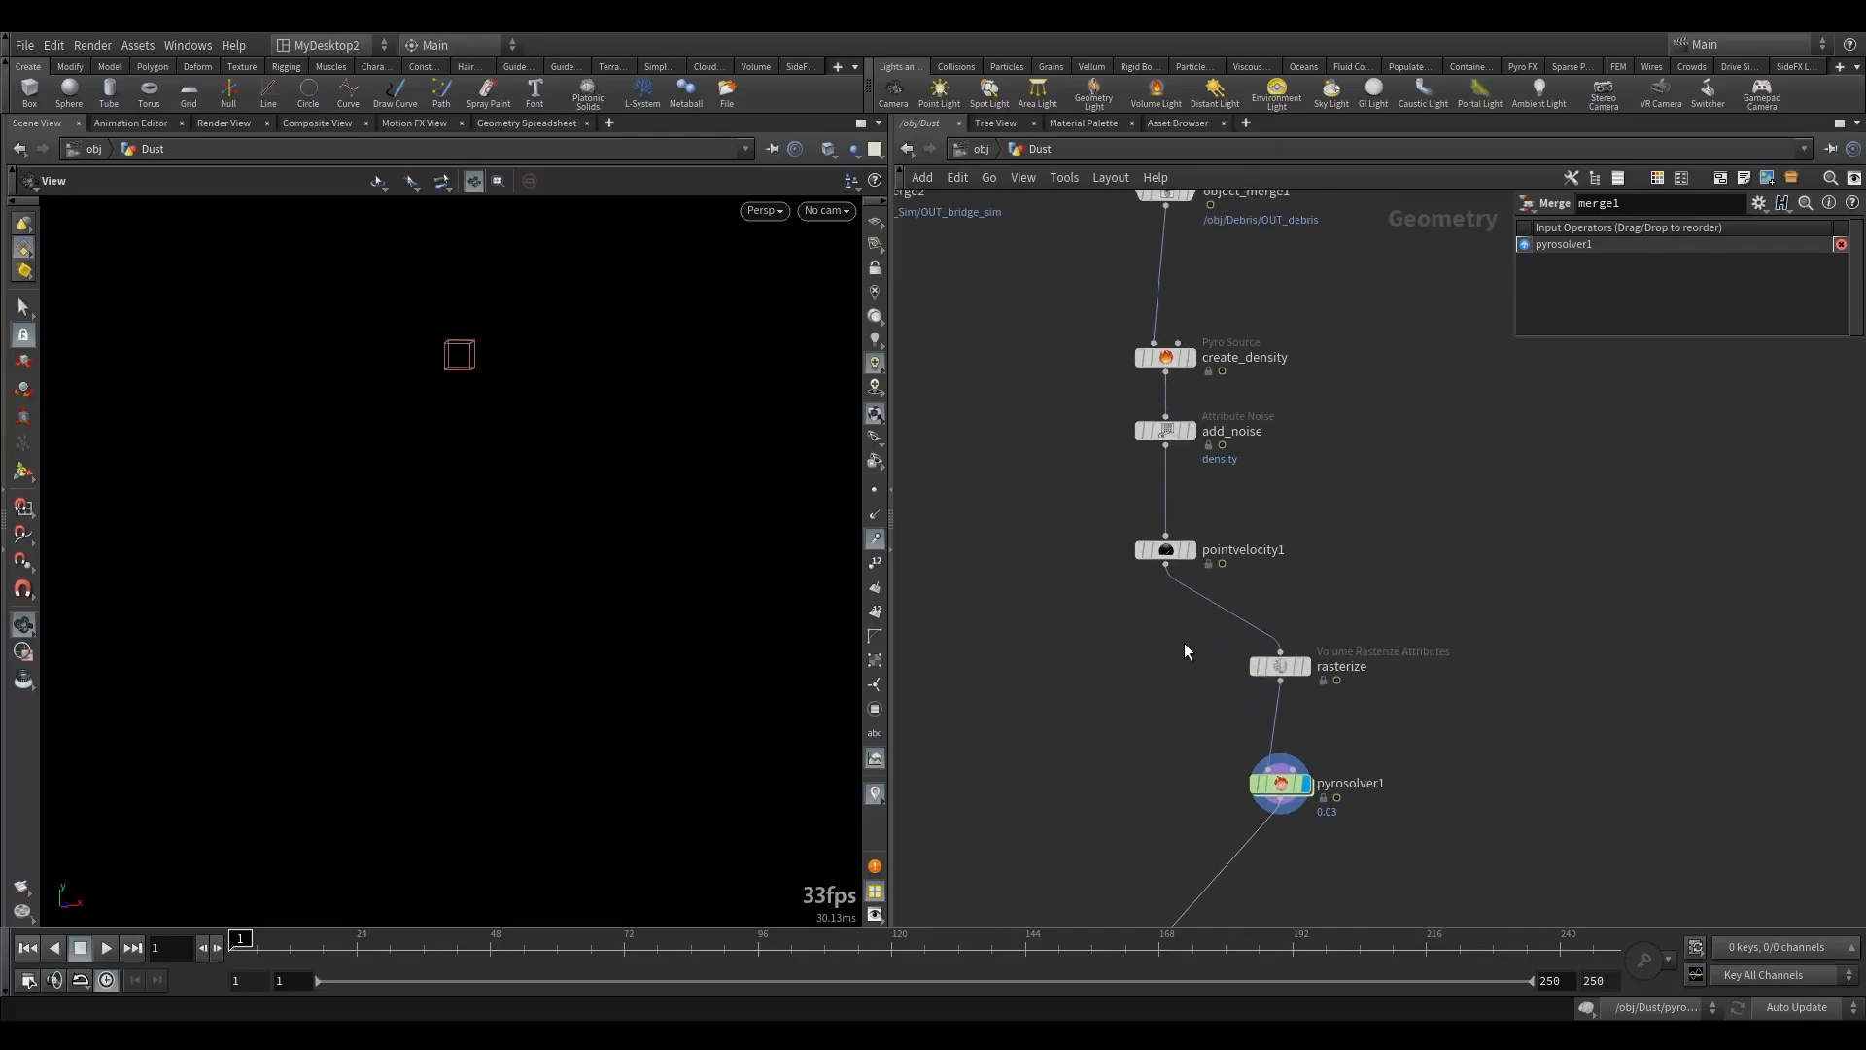
pyautogui.scroll(-3, 1184, 643)
pyautogui.moveTo(1154, 451); pyautogui.dragTo(1238, 483)
pyautogui.moveTo(1171, 391); pyautogui.dragTo(1171, 812)
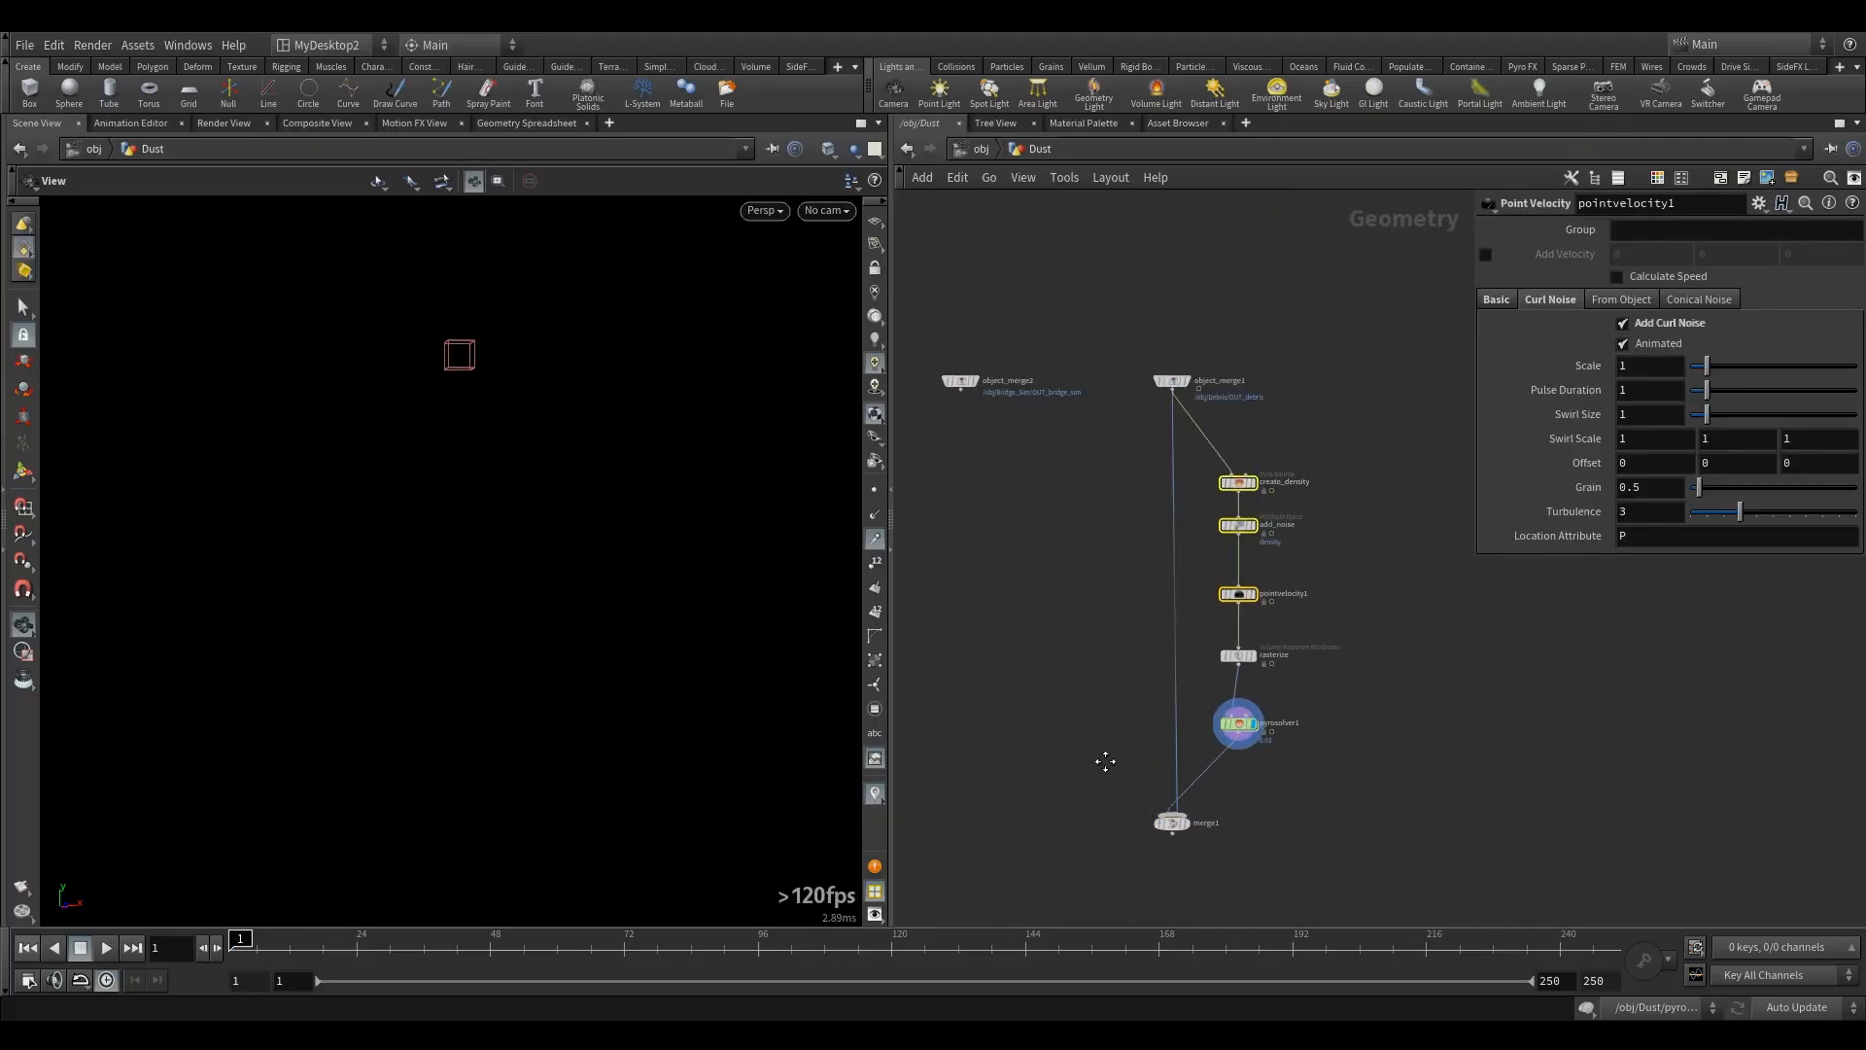
# - Set the display flag on merge1 and save the scene file
pyautogui.scroll(3, 1112, 667)
pyautogui.click(1207, 612)
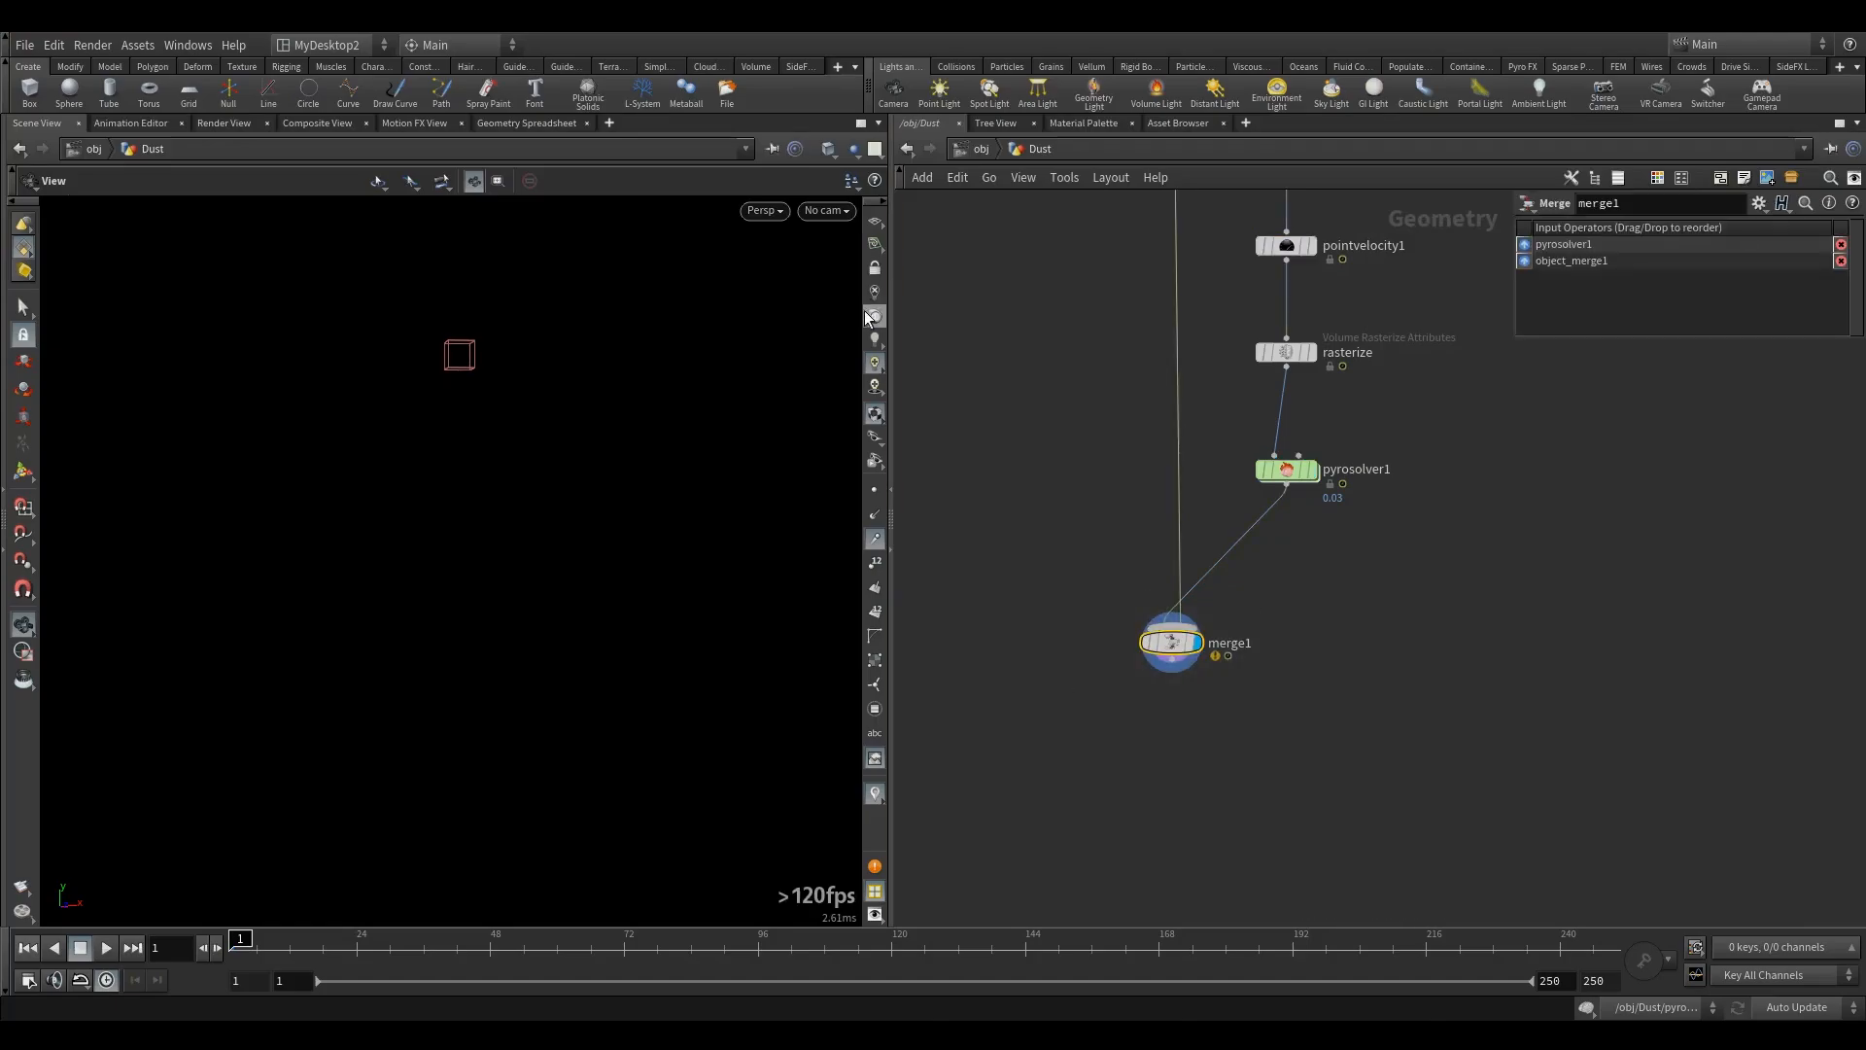
pyautogui.click(860, 123)
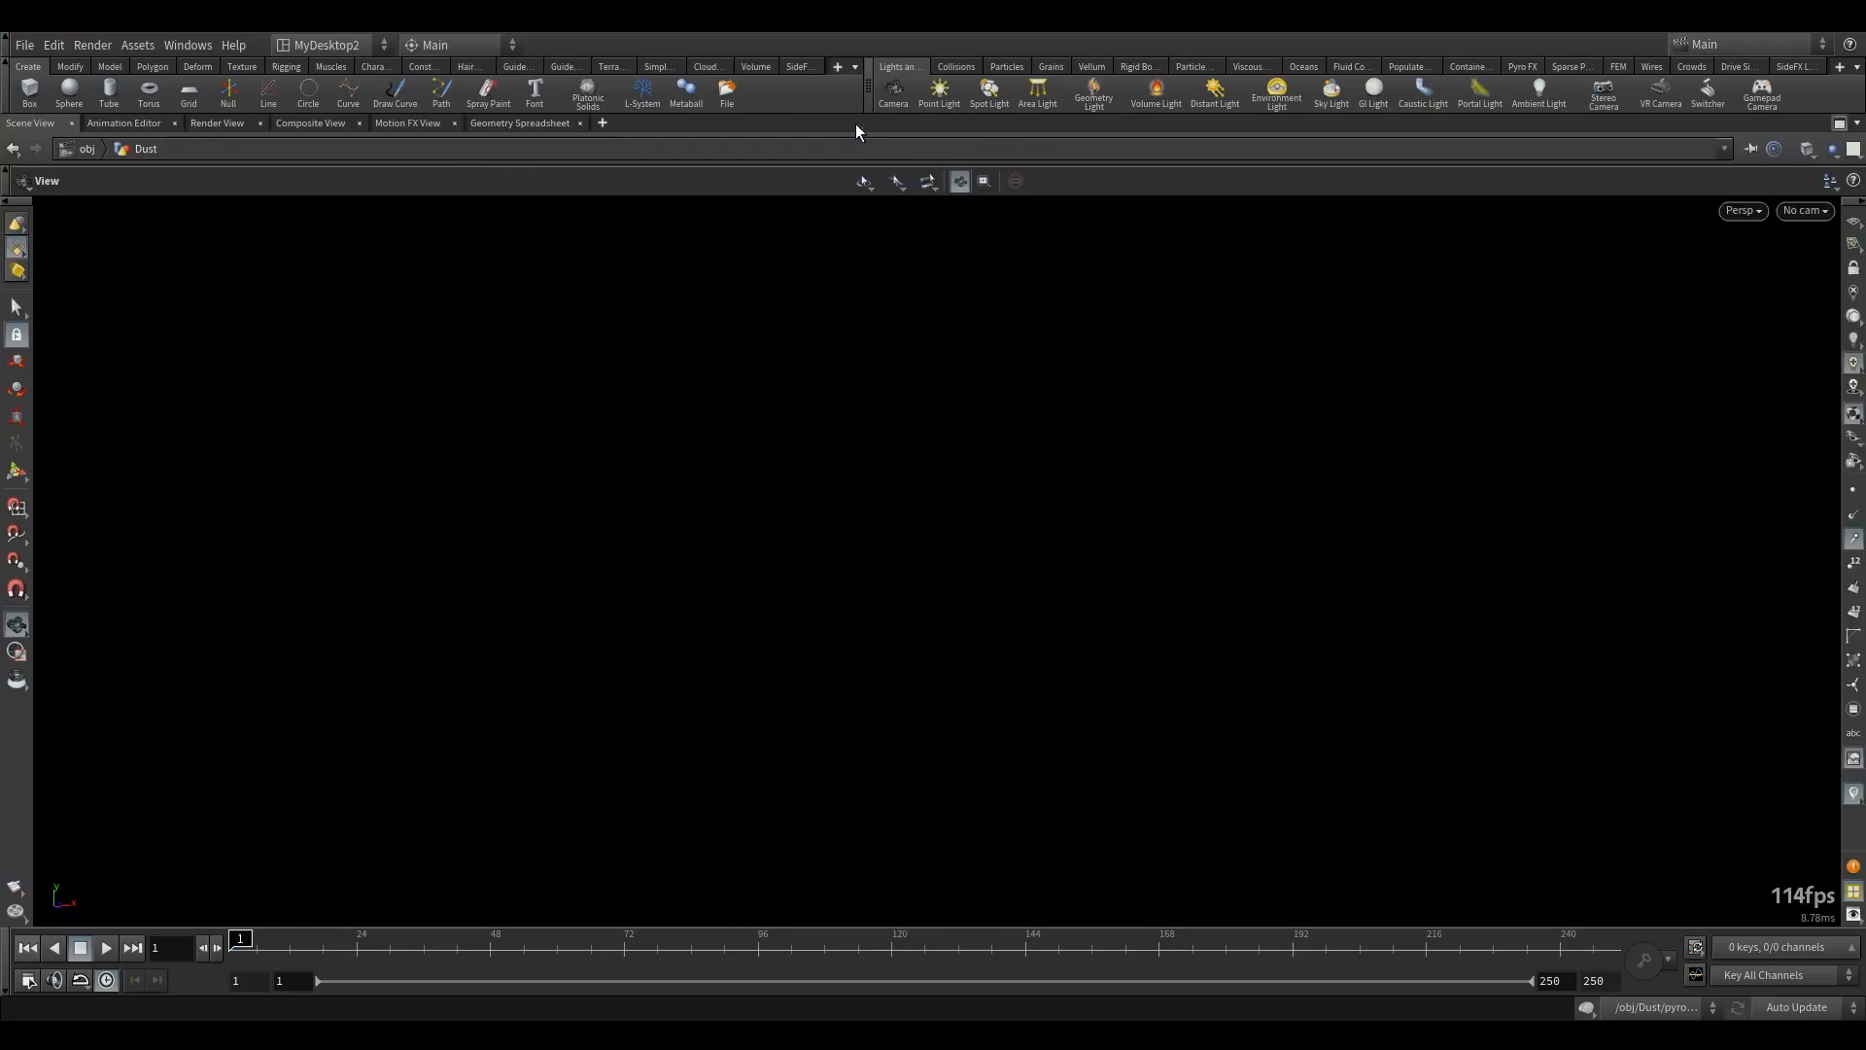
pyautogui.click(23, 45)
pyautogui.click(59, 151)
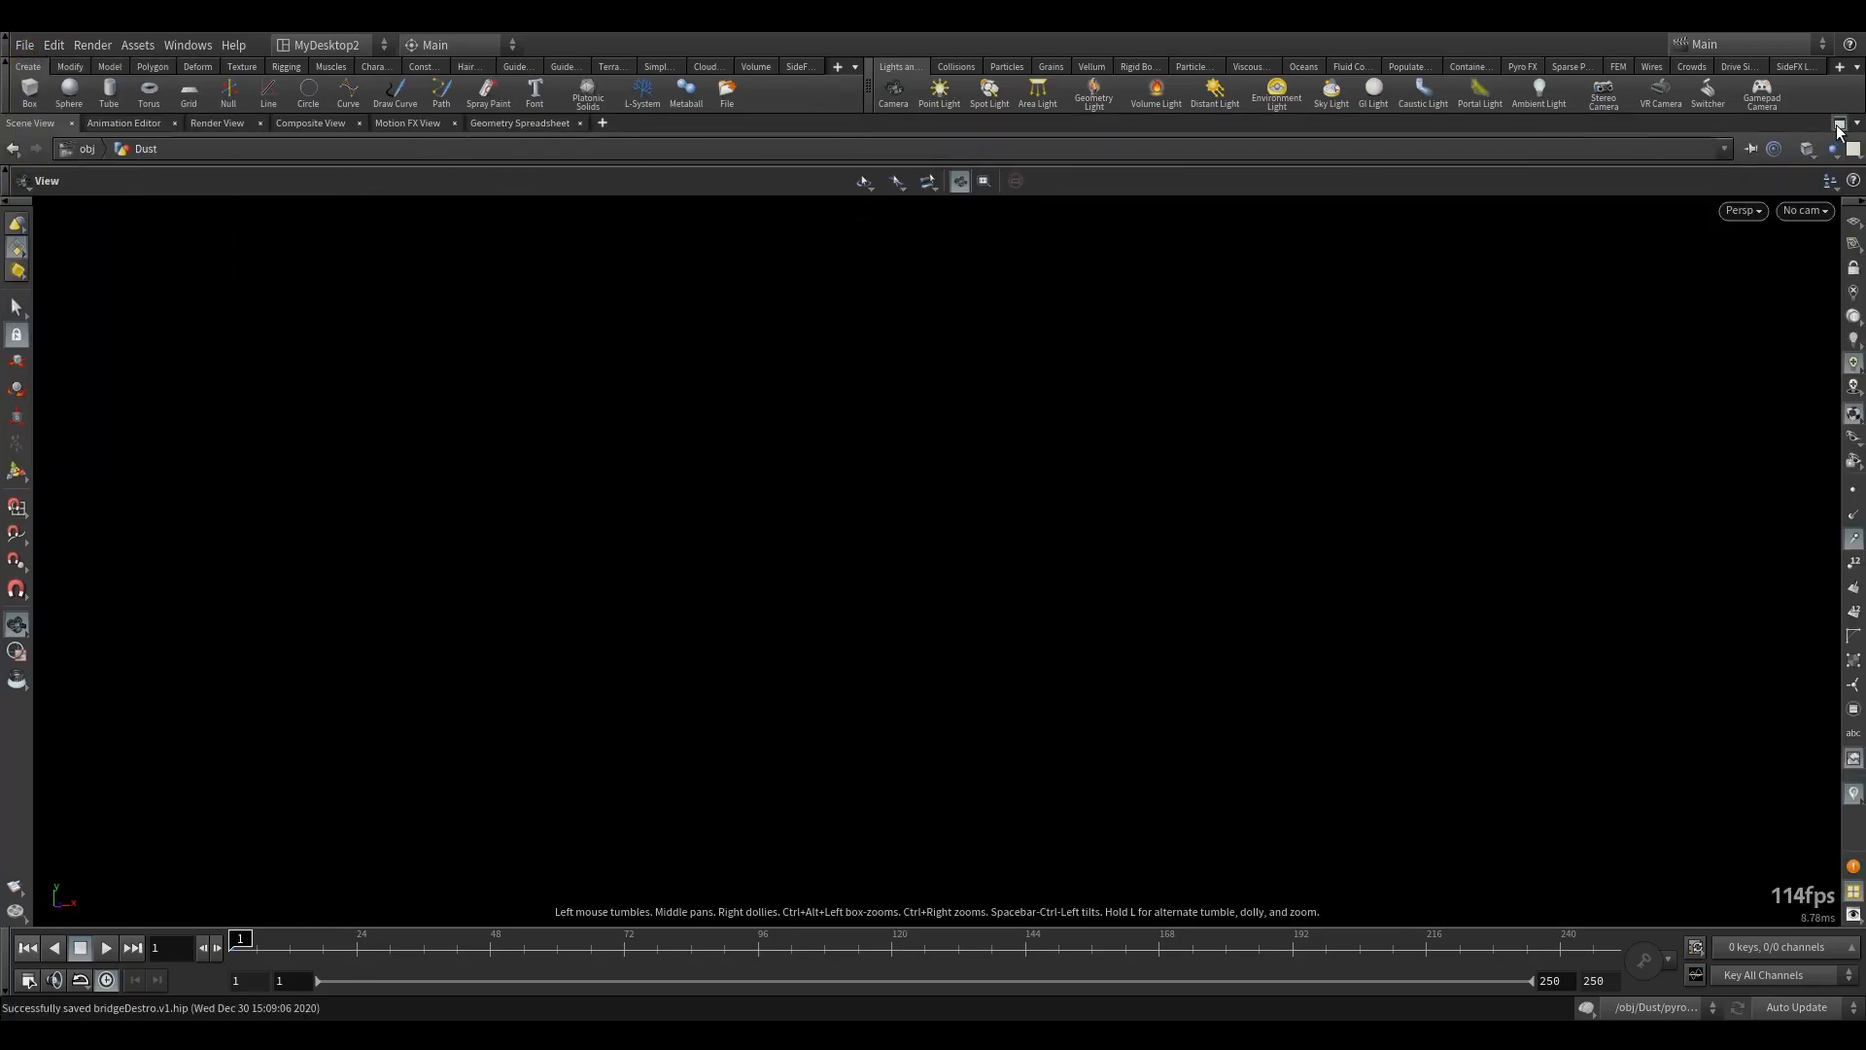
pyautogui.click(1839, 122)
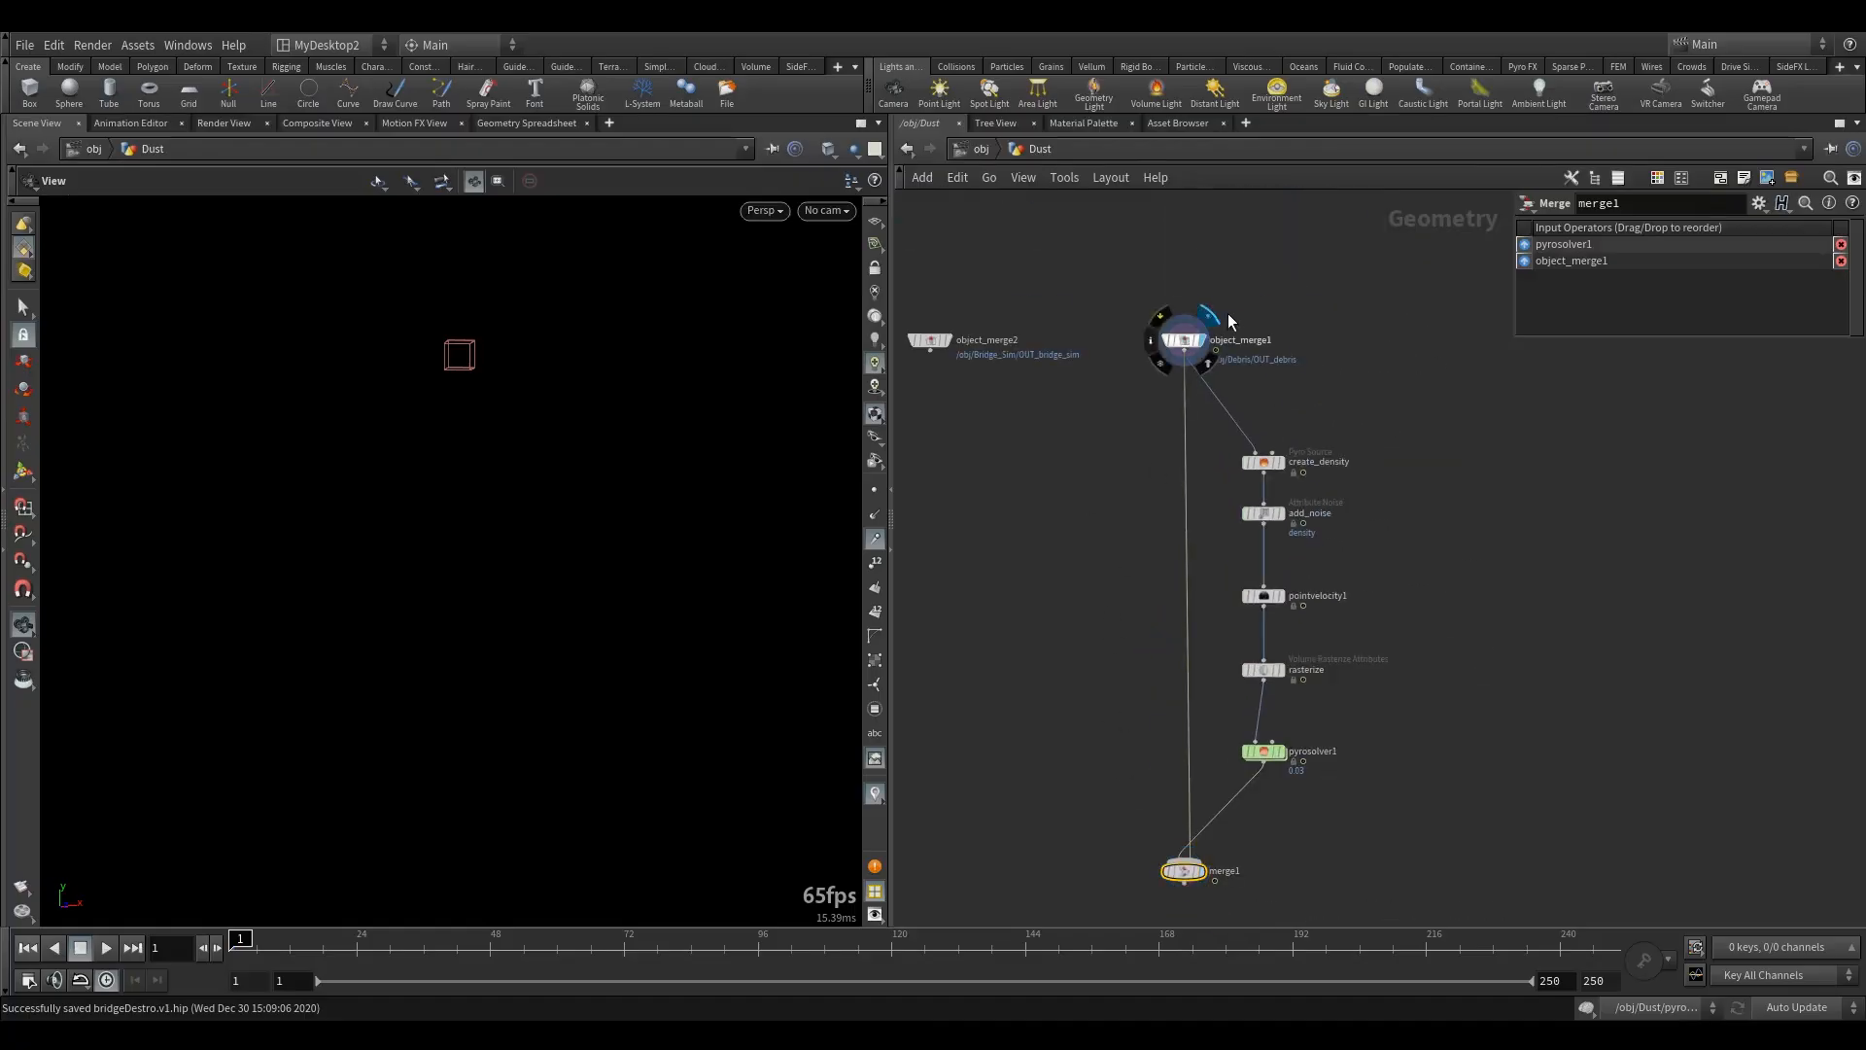
# - Display object_merge1 at frame 133 and hide the point trails in the viewport
pyautogui.click(1208, 322)
pyautogui.click(963, 945)
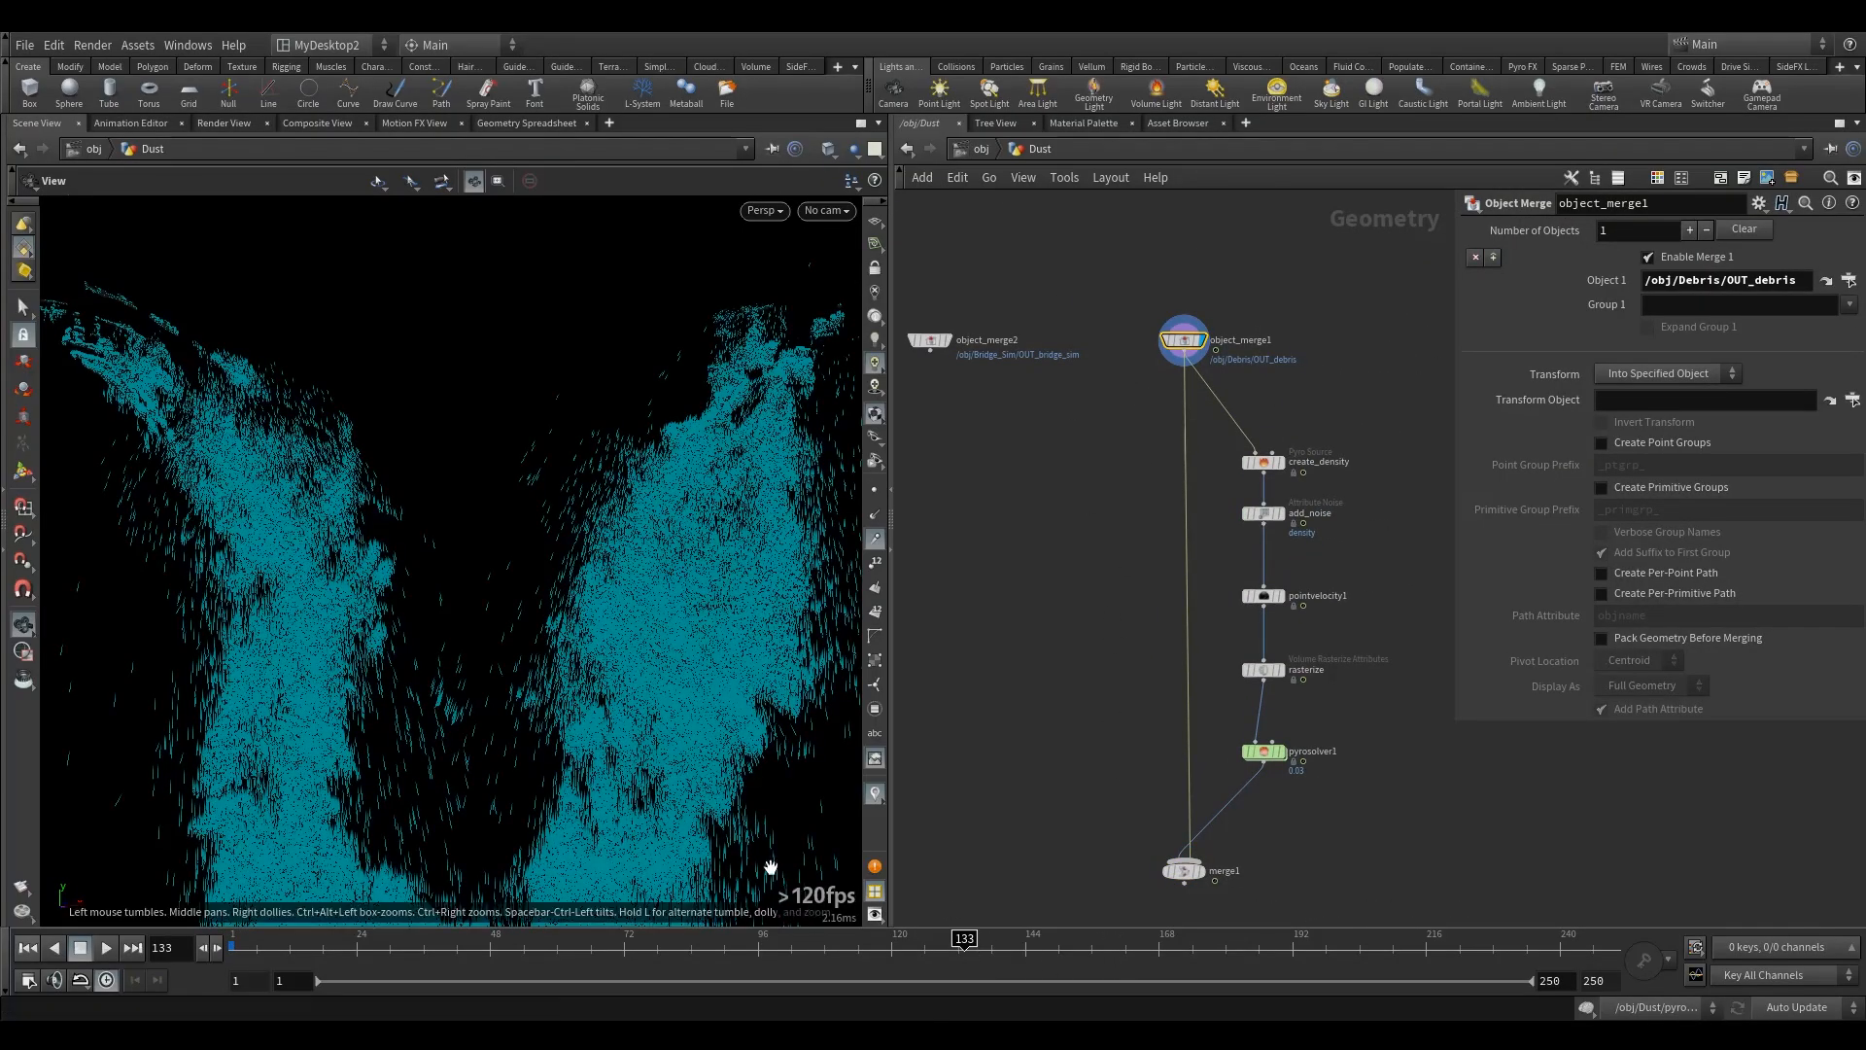
pyautogui.click(875, 540)
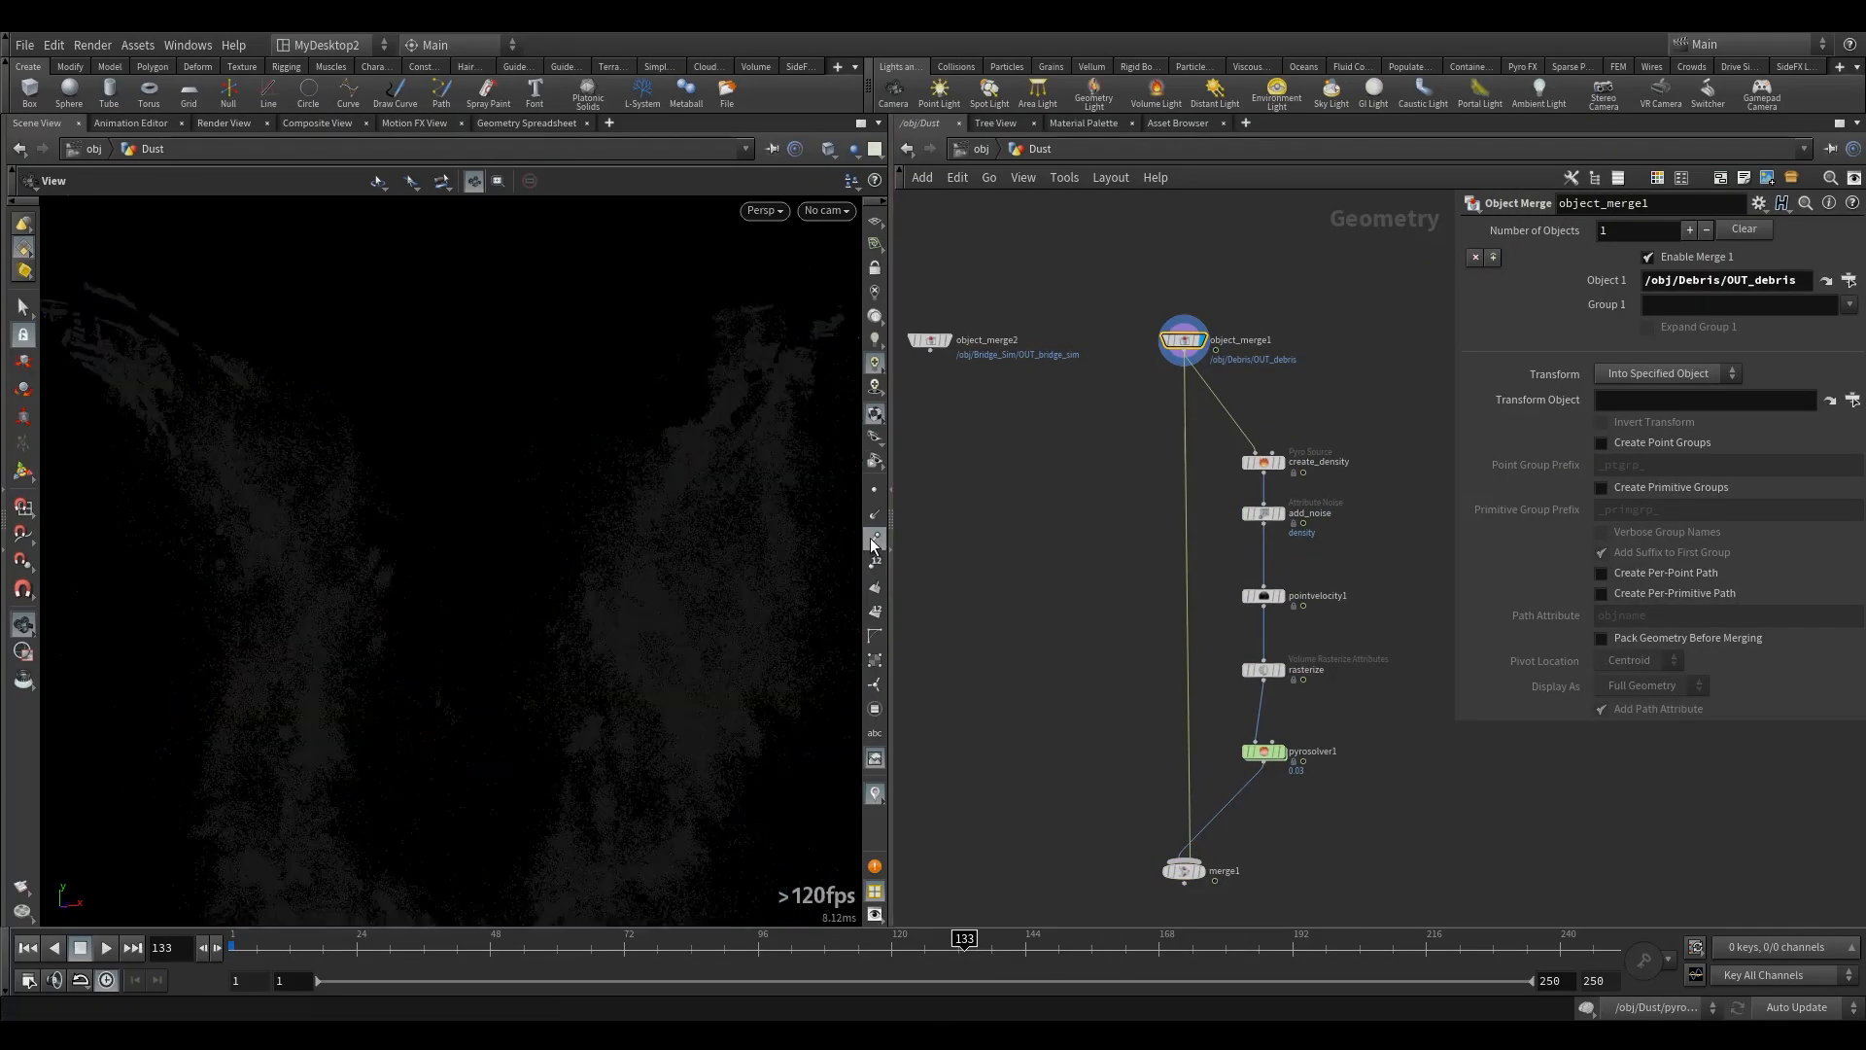
# - Frame both falling debris columns of frame 133 in the enlarged viewport, and restore the split layout
pyautogui.moveTo(687, 608); pyautogui.dragTo(708, 554, button='middle')
pyautogui.moveTo(709, 554); pyautogui.dragTo(654, 621, button='right')
pyautogui.moveTo(654, 621); pyautogui.dragTo(595, 612, button='middle')
pyautogui.click(860, 123)
pyautogui.moveTo(883, 379); pyautogui.dragTo(613, 656, button='middle')
pyautogui.moveTo(1126, 400); pyautogui.dragTo(1163, 415)
pyautogui.moveTo(1133, 346); pyautogui.dragTo(1259, 328)
pyautogui.moveTo(1187, 470); pyautogui.dragTo(988, 492)
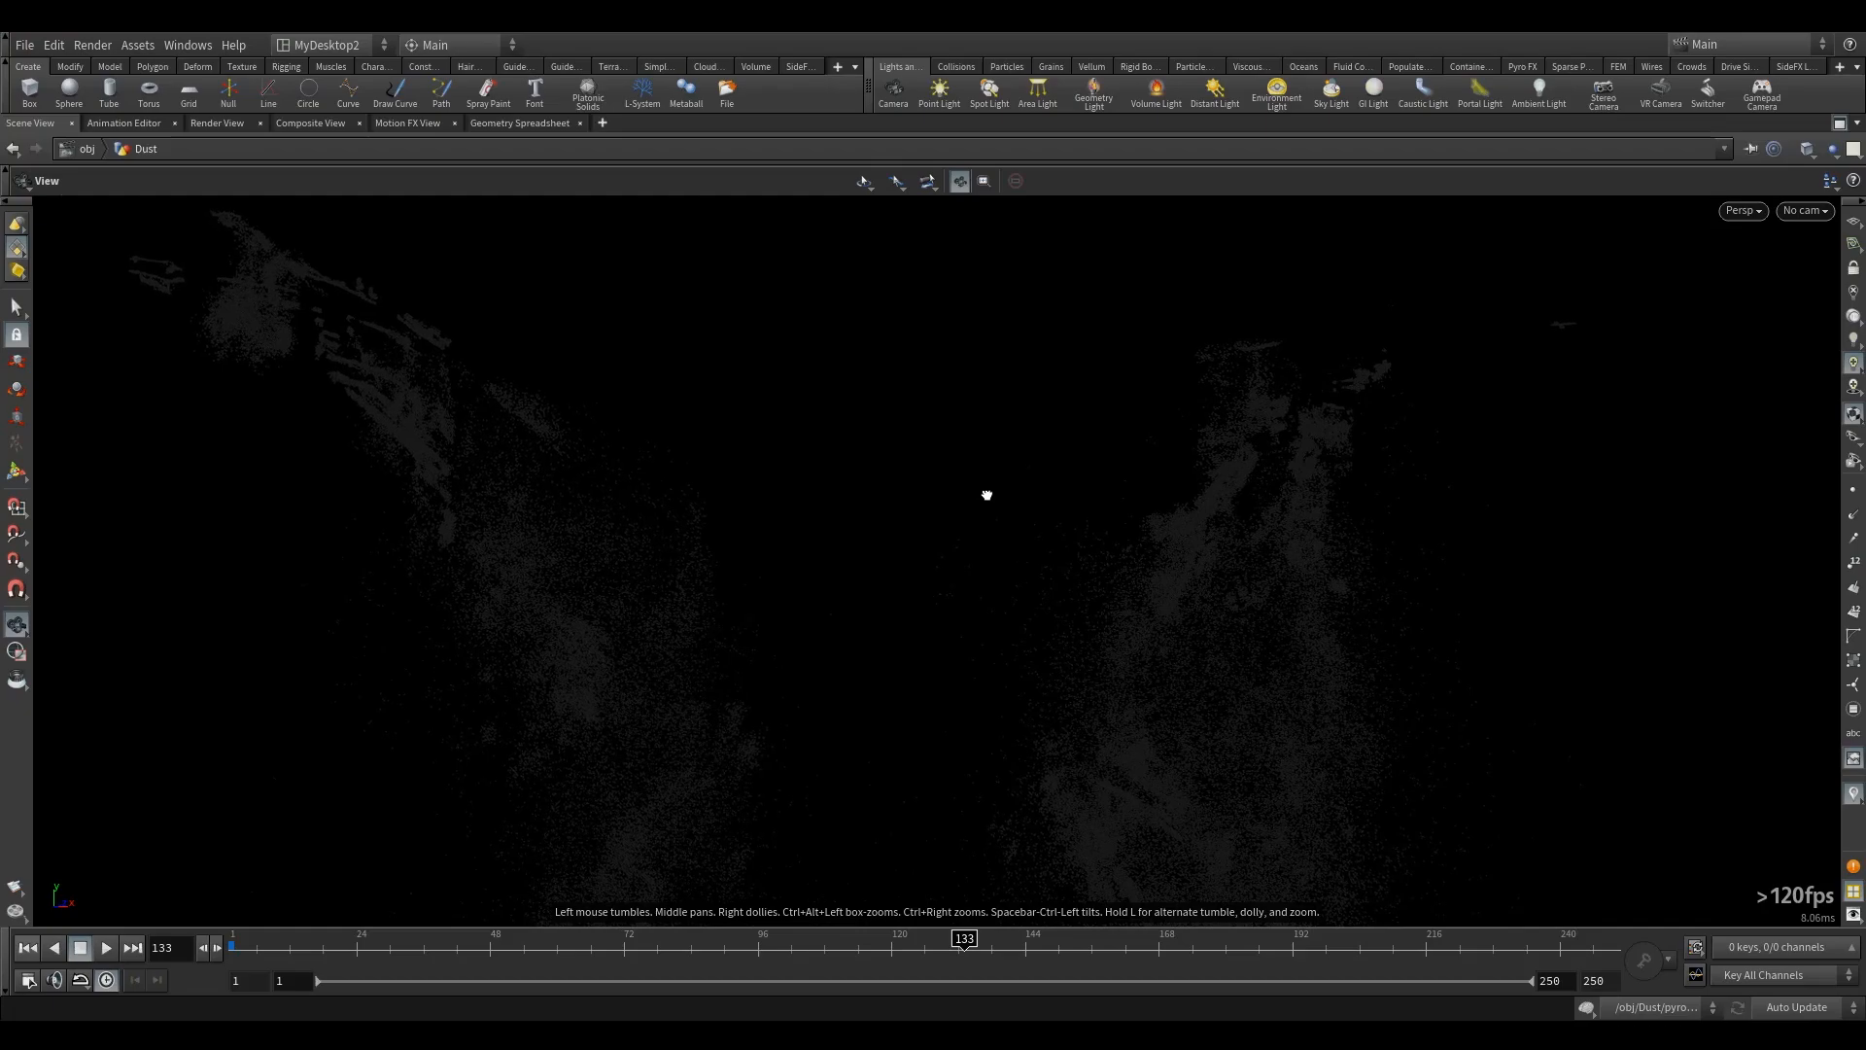
pyautogui.click(1842, 124)
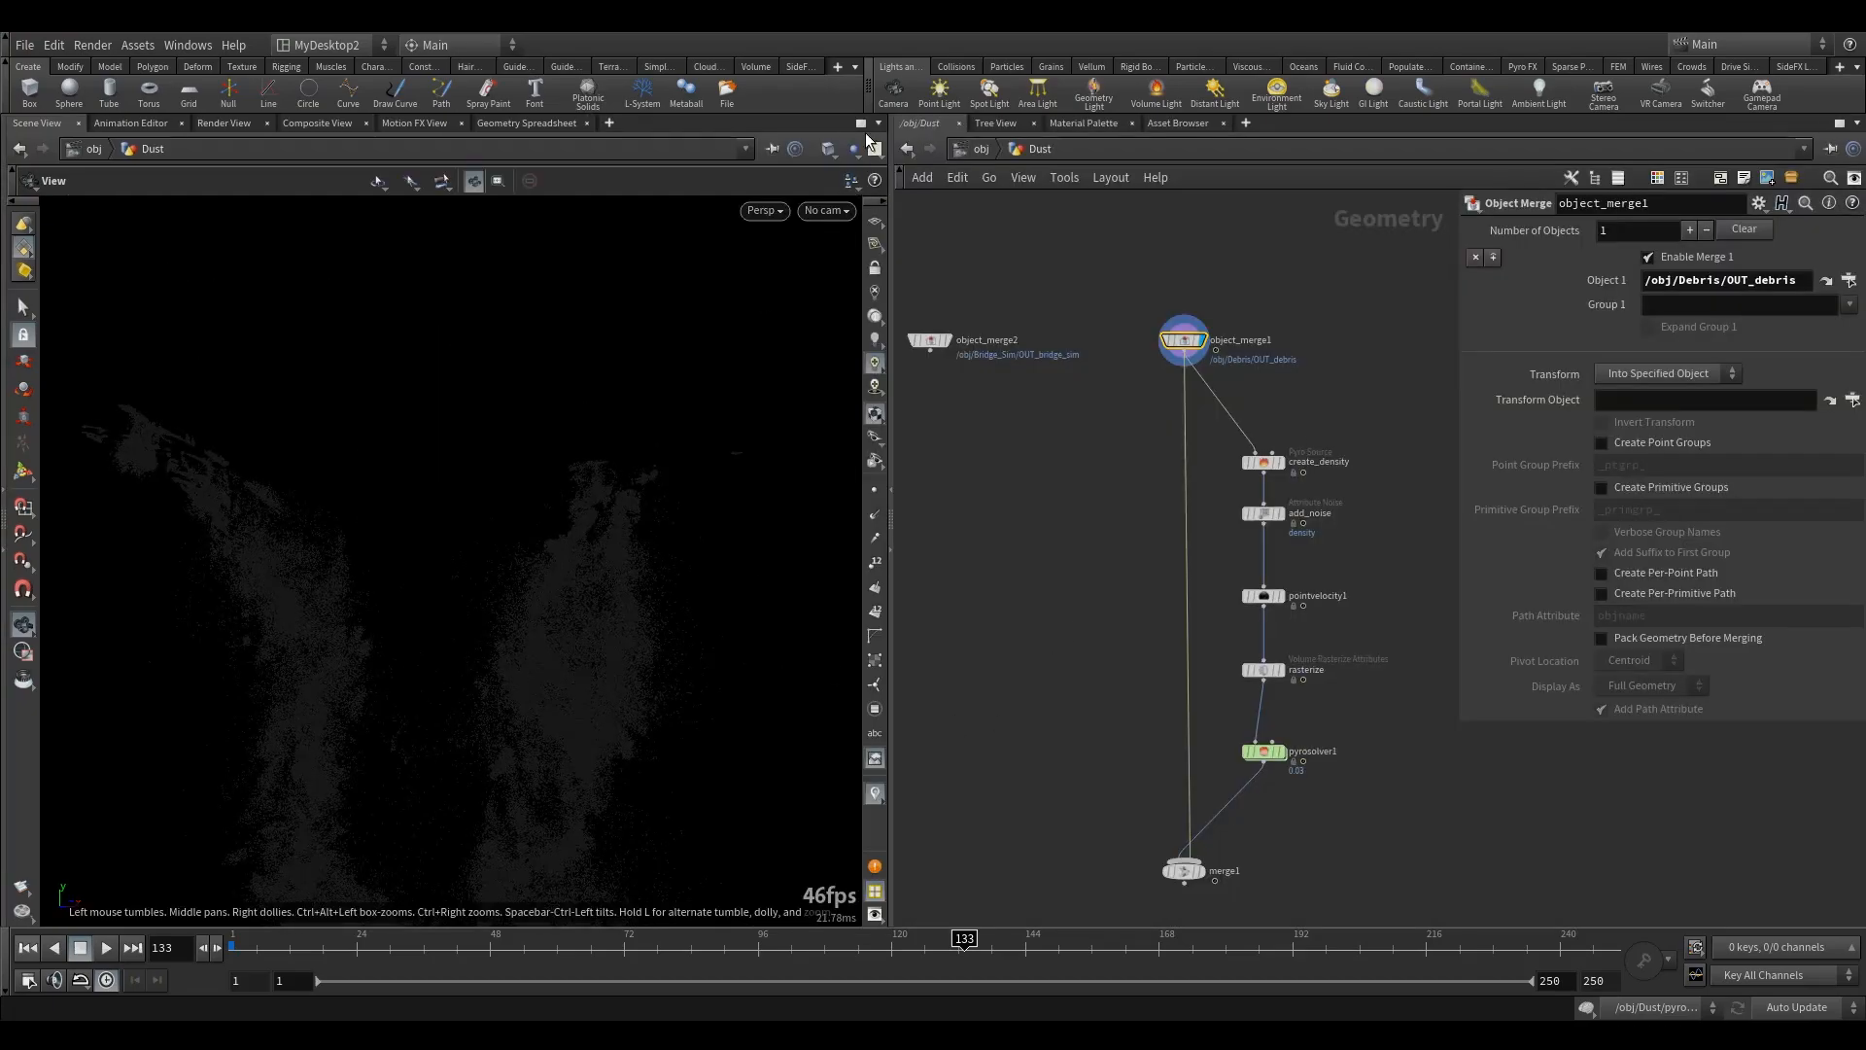
# - Return to frame 1 and display merge1 with high-quality lighting and shadows in the viewport
pyautogui.moveTo(1167, 908); pyautogui.dragTo(1137, 684, button='middle')
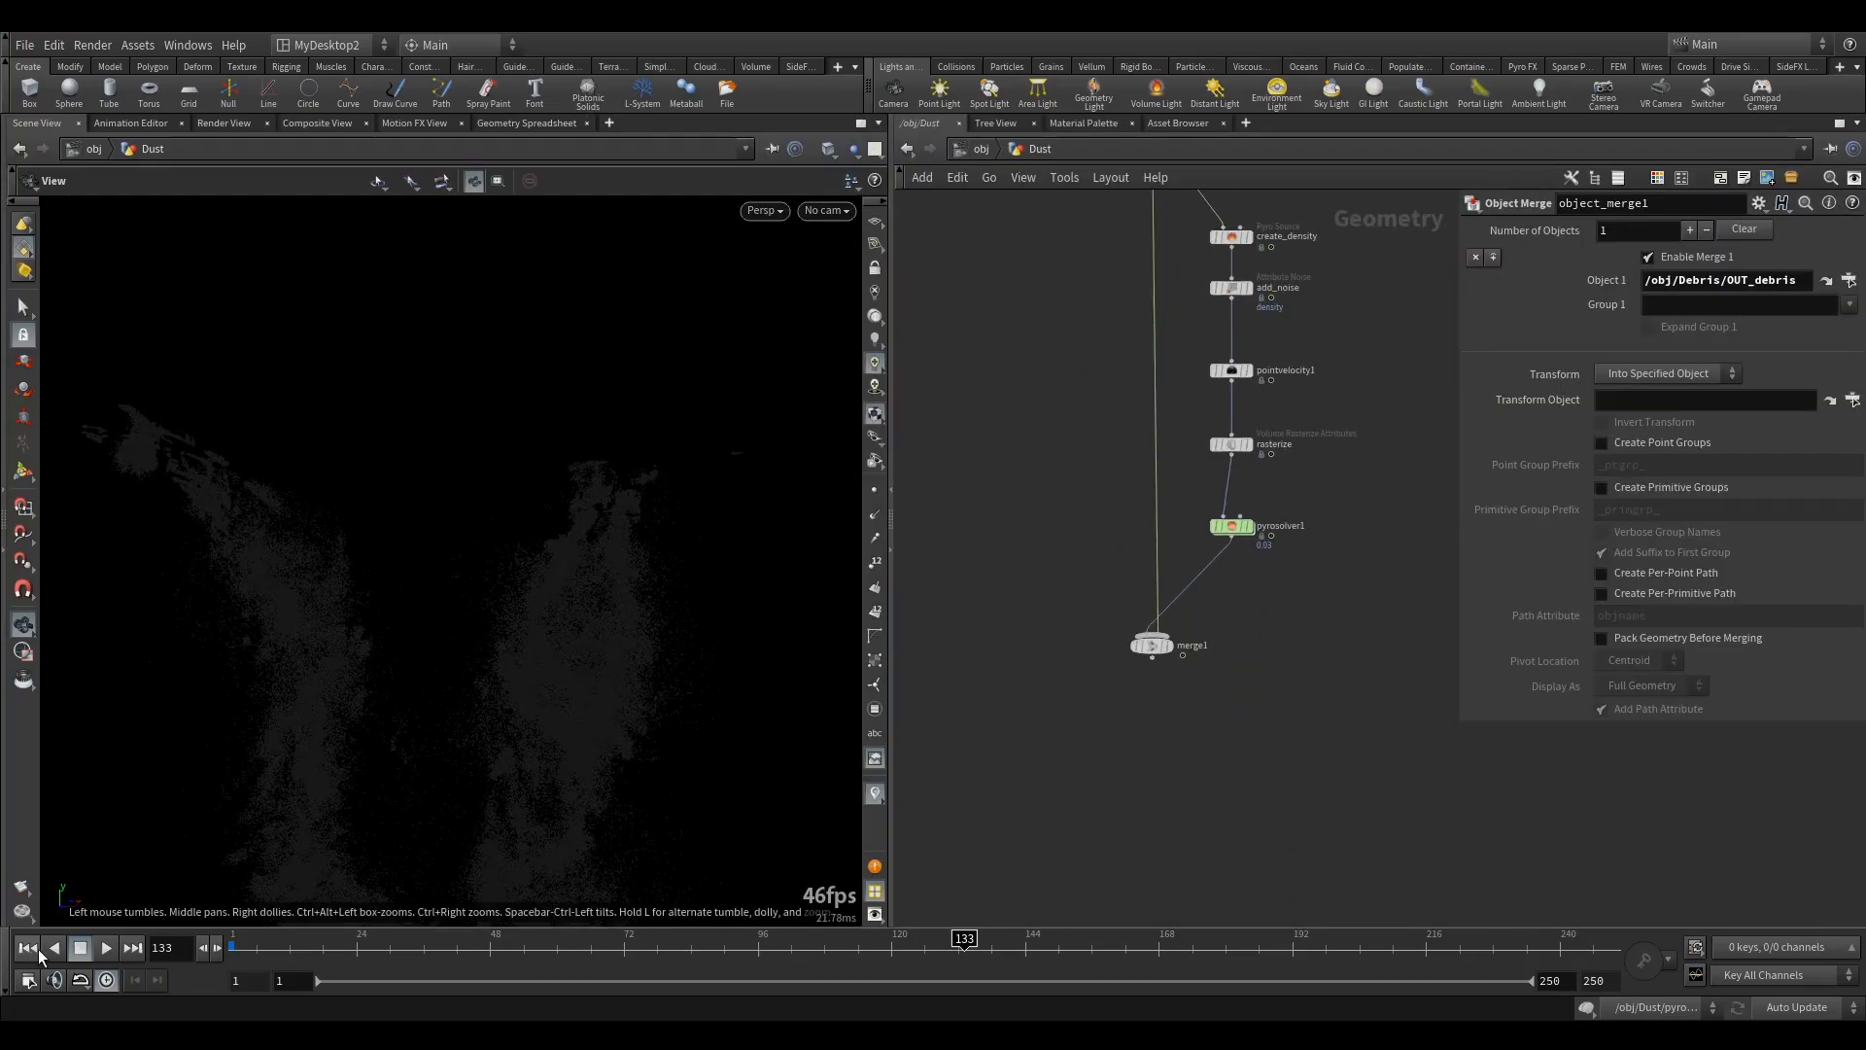
pyautogui.click(29, 949)
pyautogui.click(1154, 645)
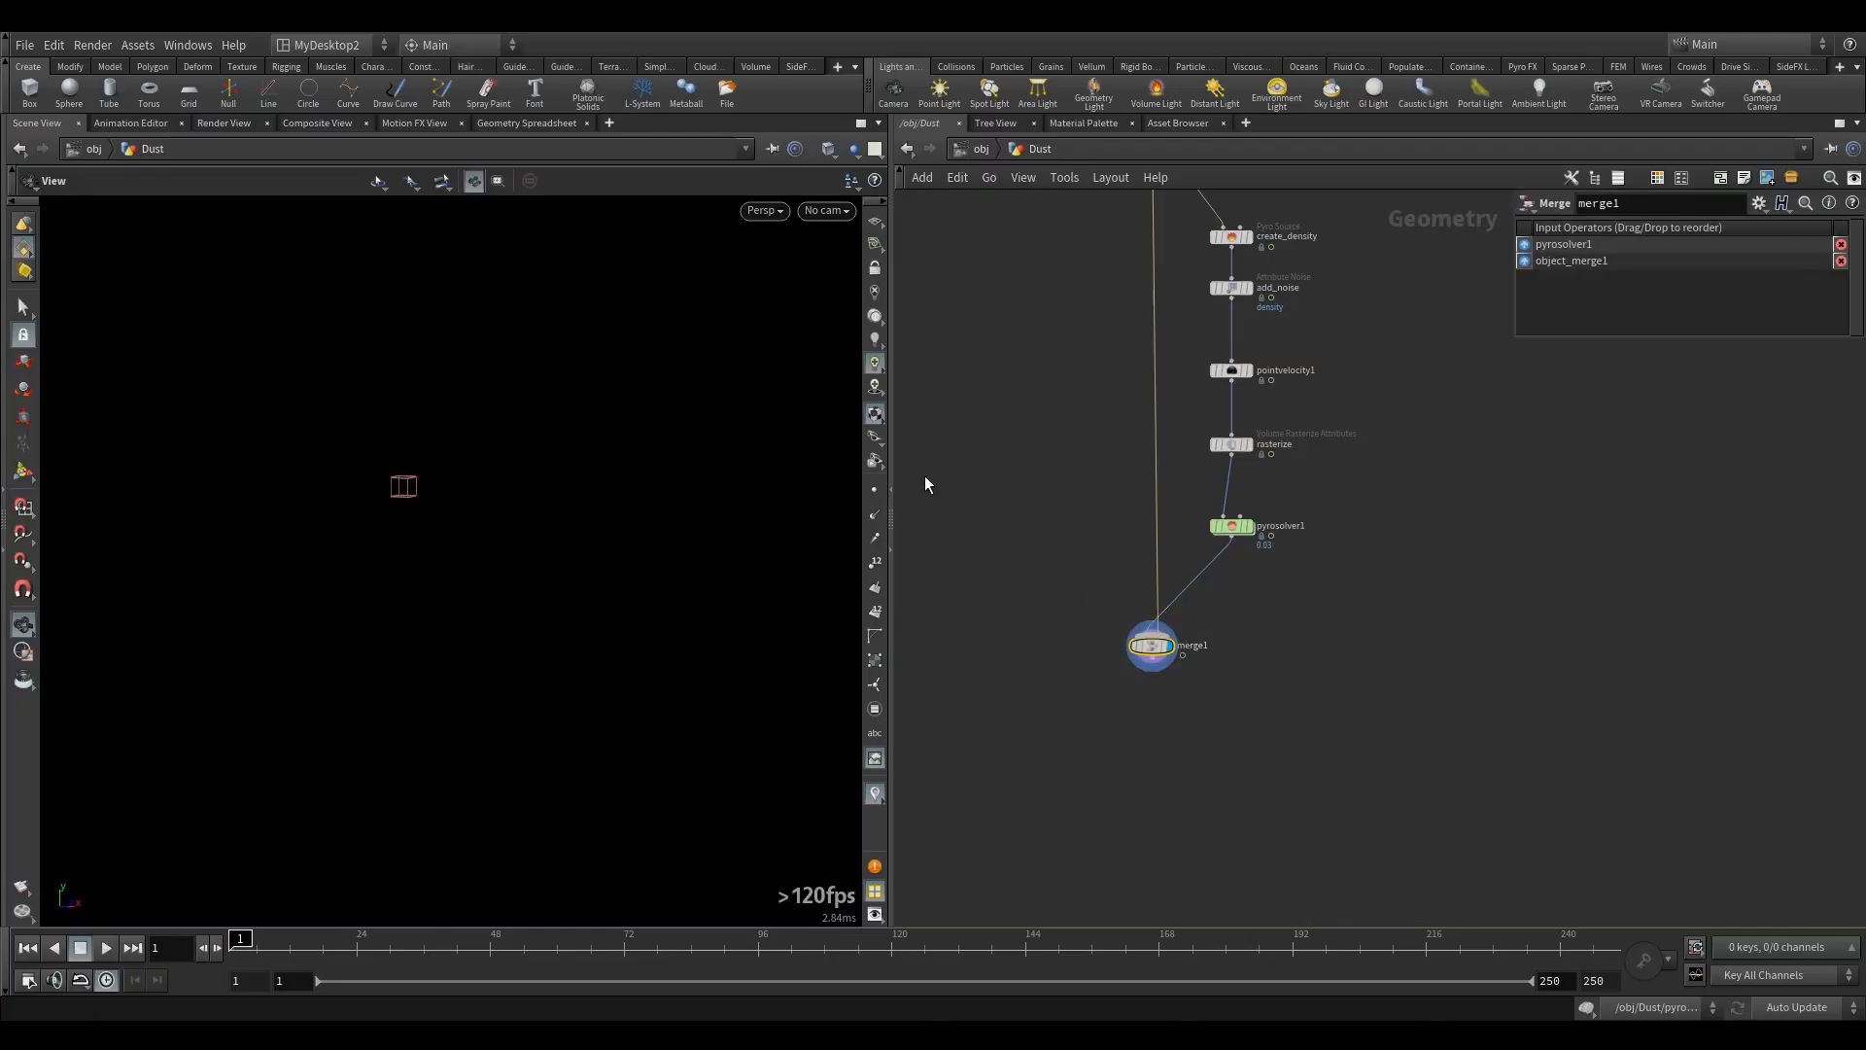
pyautogui.click(875, 387)
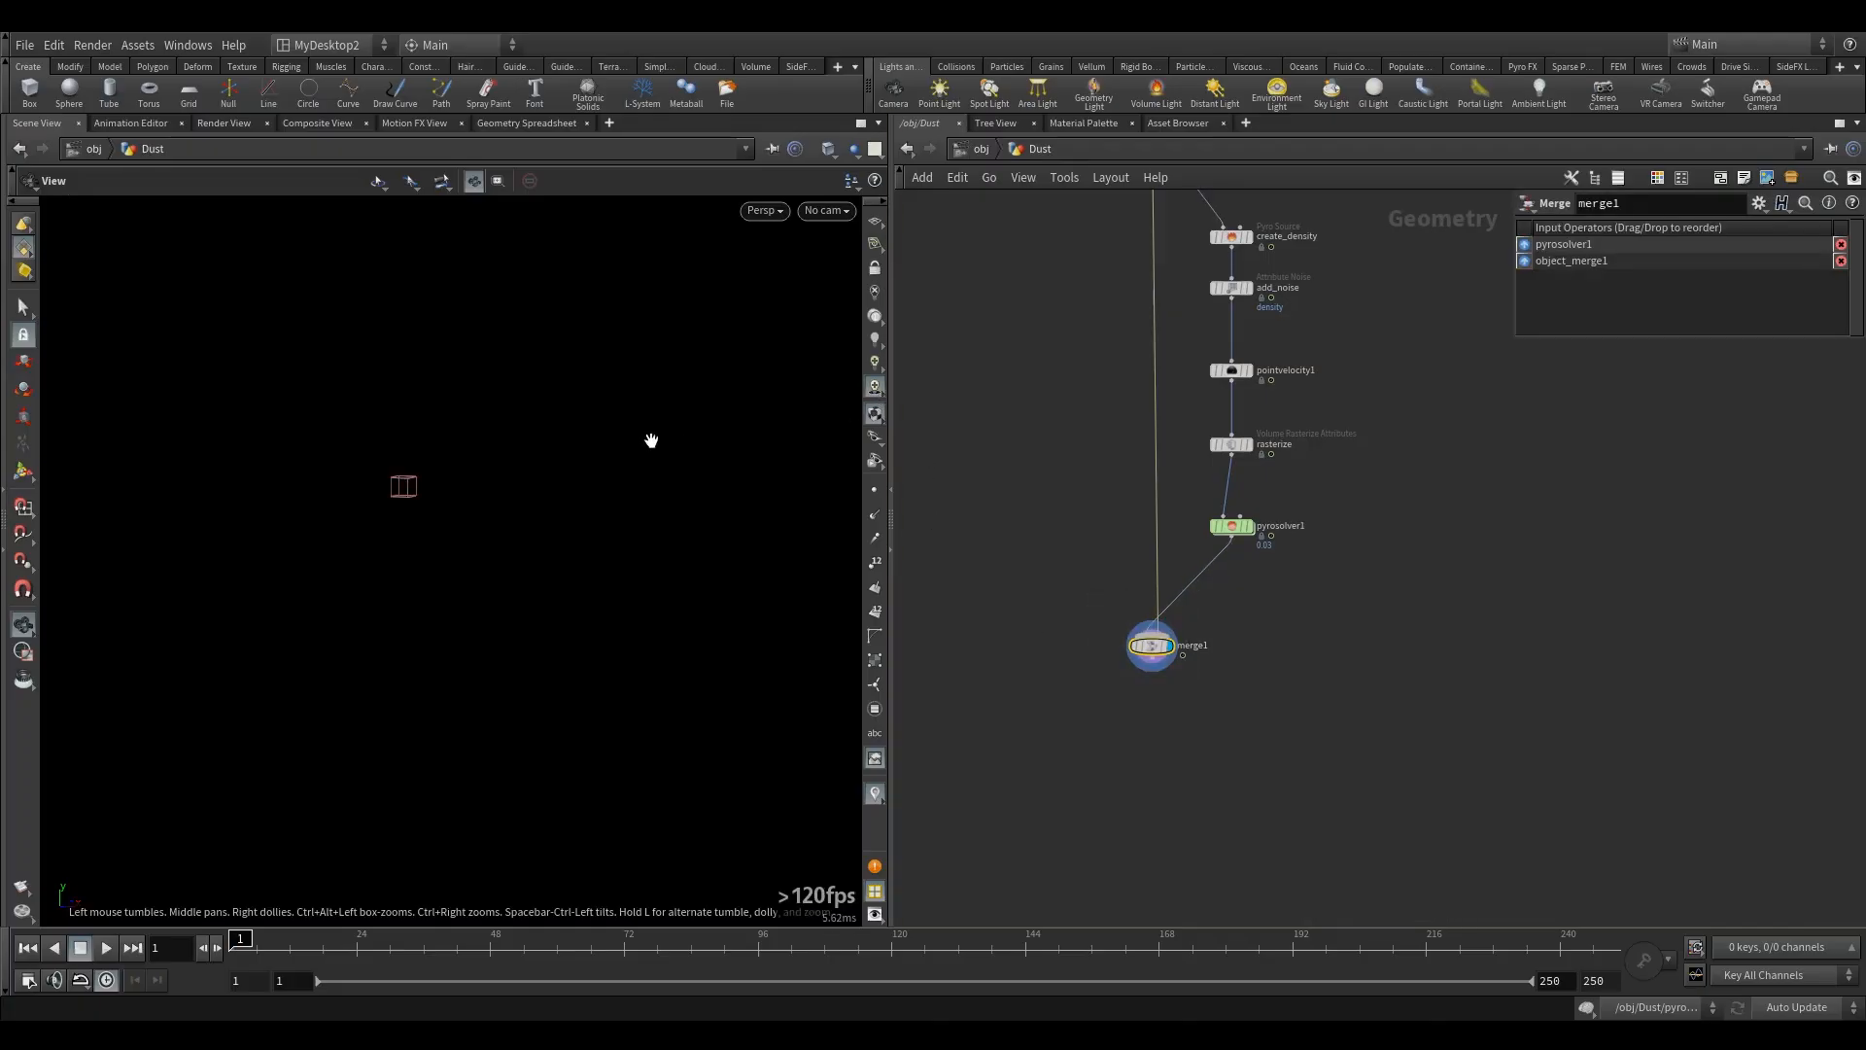
# - Turn off the 3D texture resolution limit in the display options and set 3D HDR Textures to Full HDR
pyautogui.press('d')
pyautogui.click(893, 476)
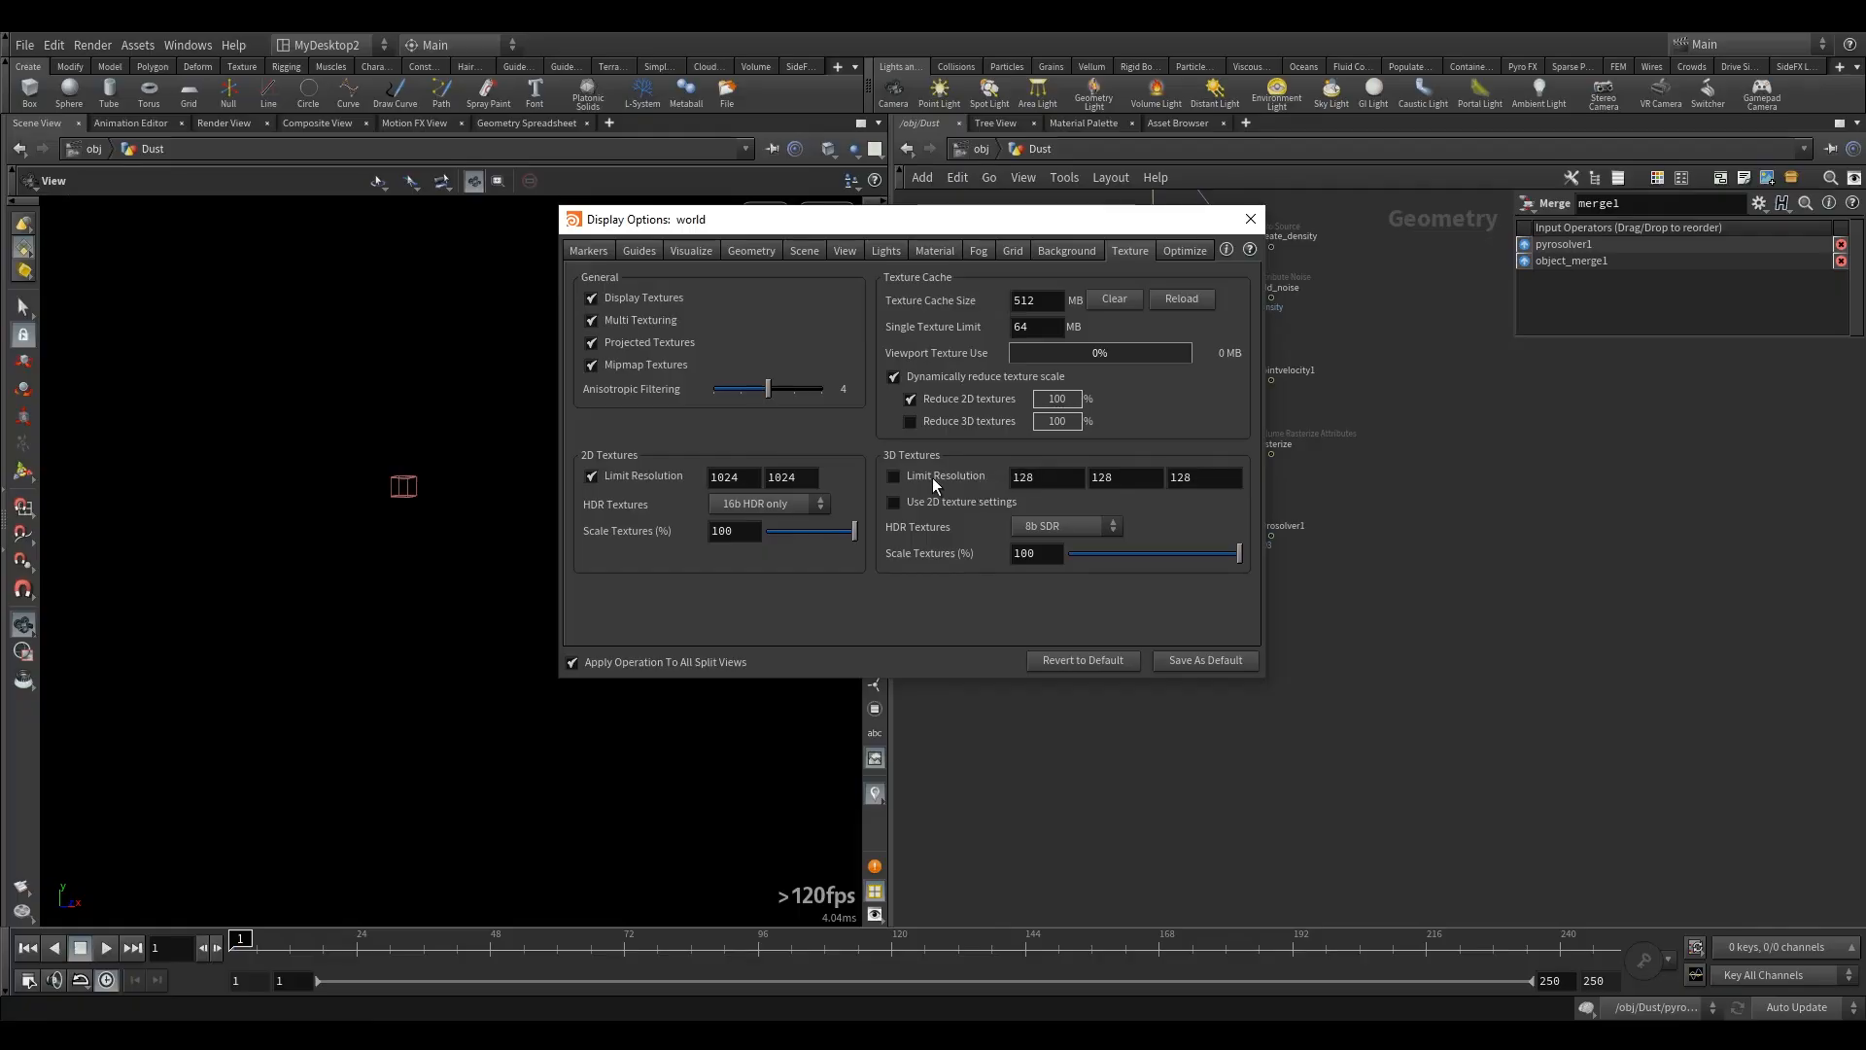
pyautogui.click(1071, 526)
pyautogui.click(1032, 540)
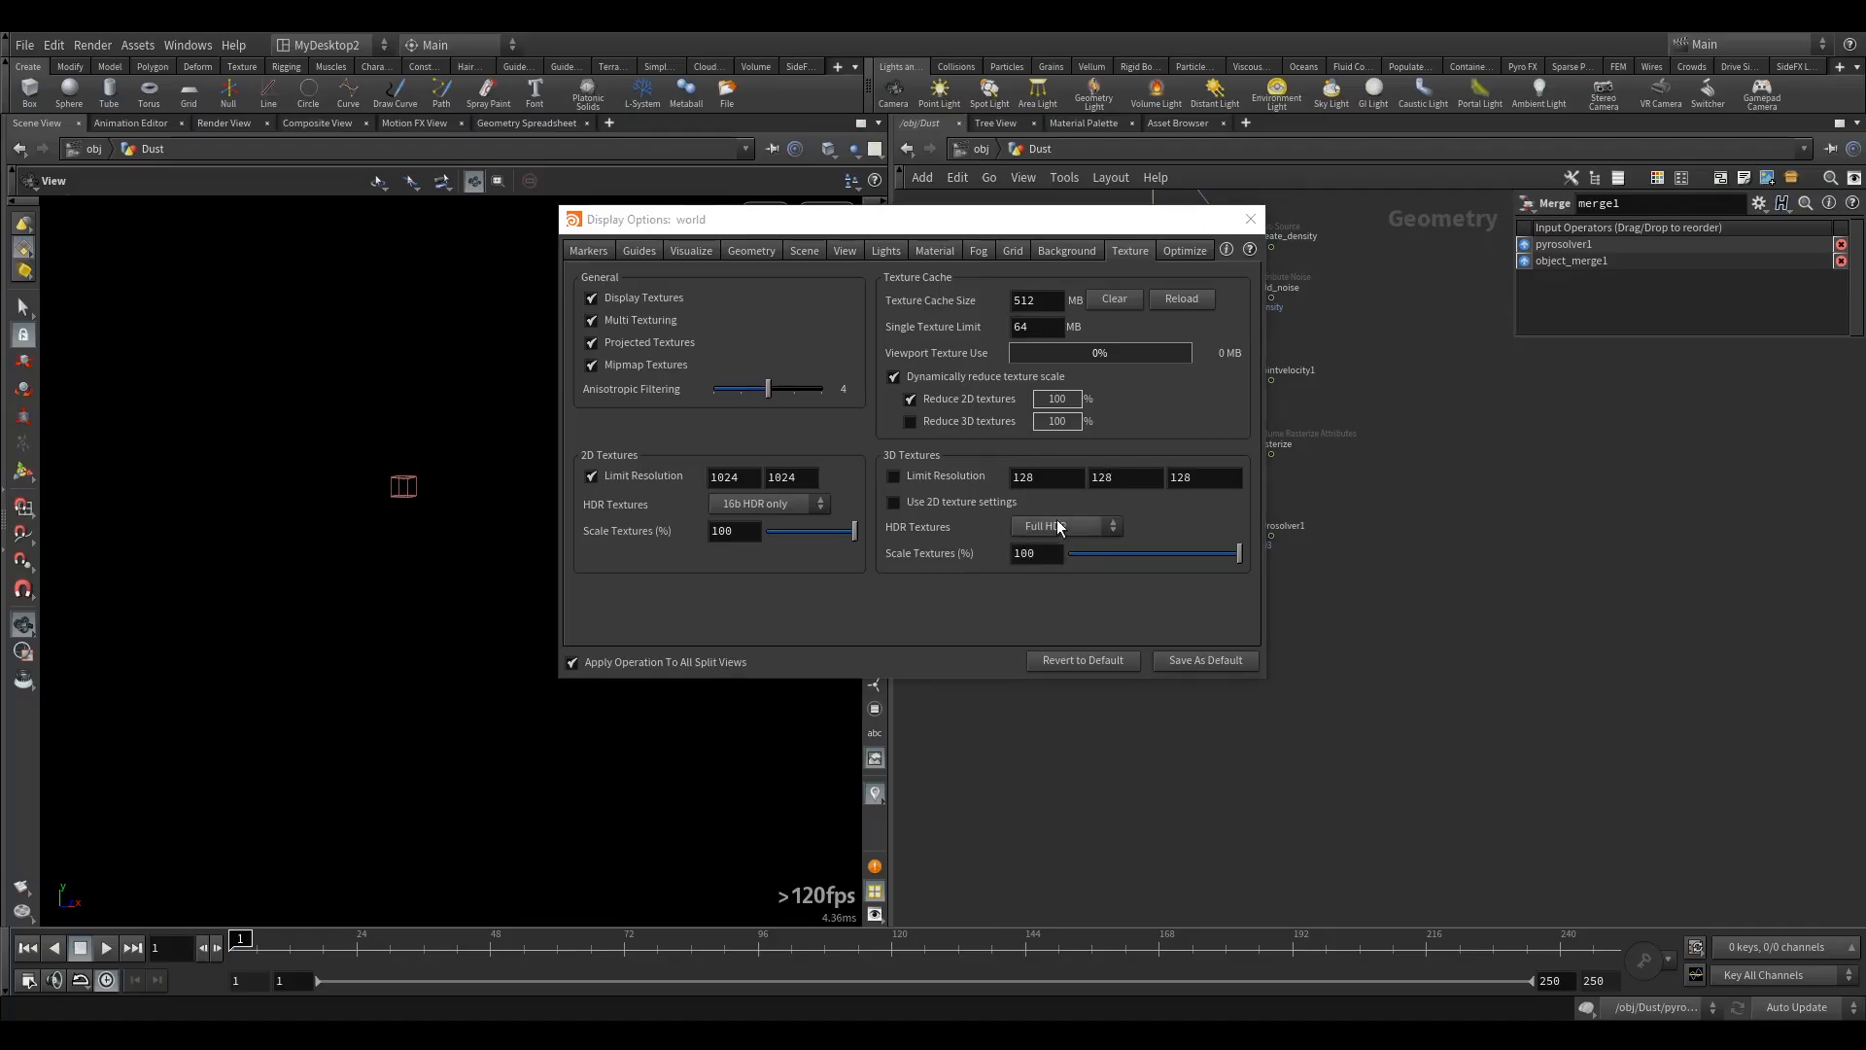
pyautogui.click(1044, 526)
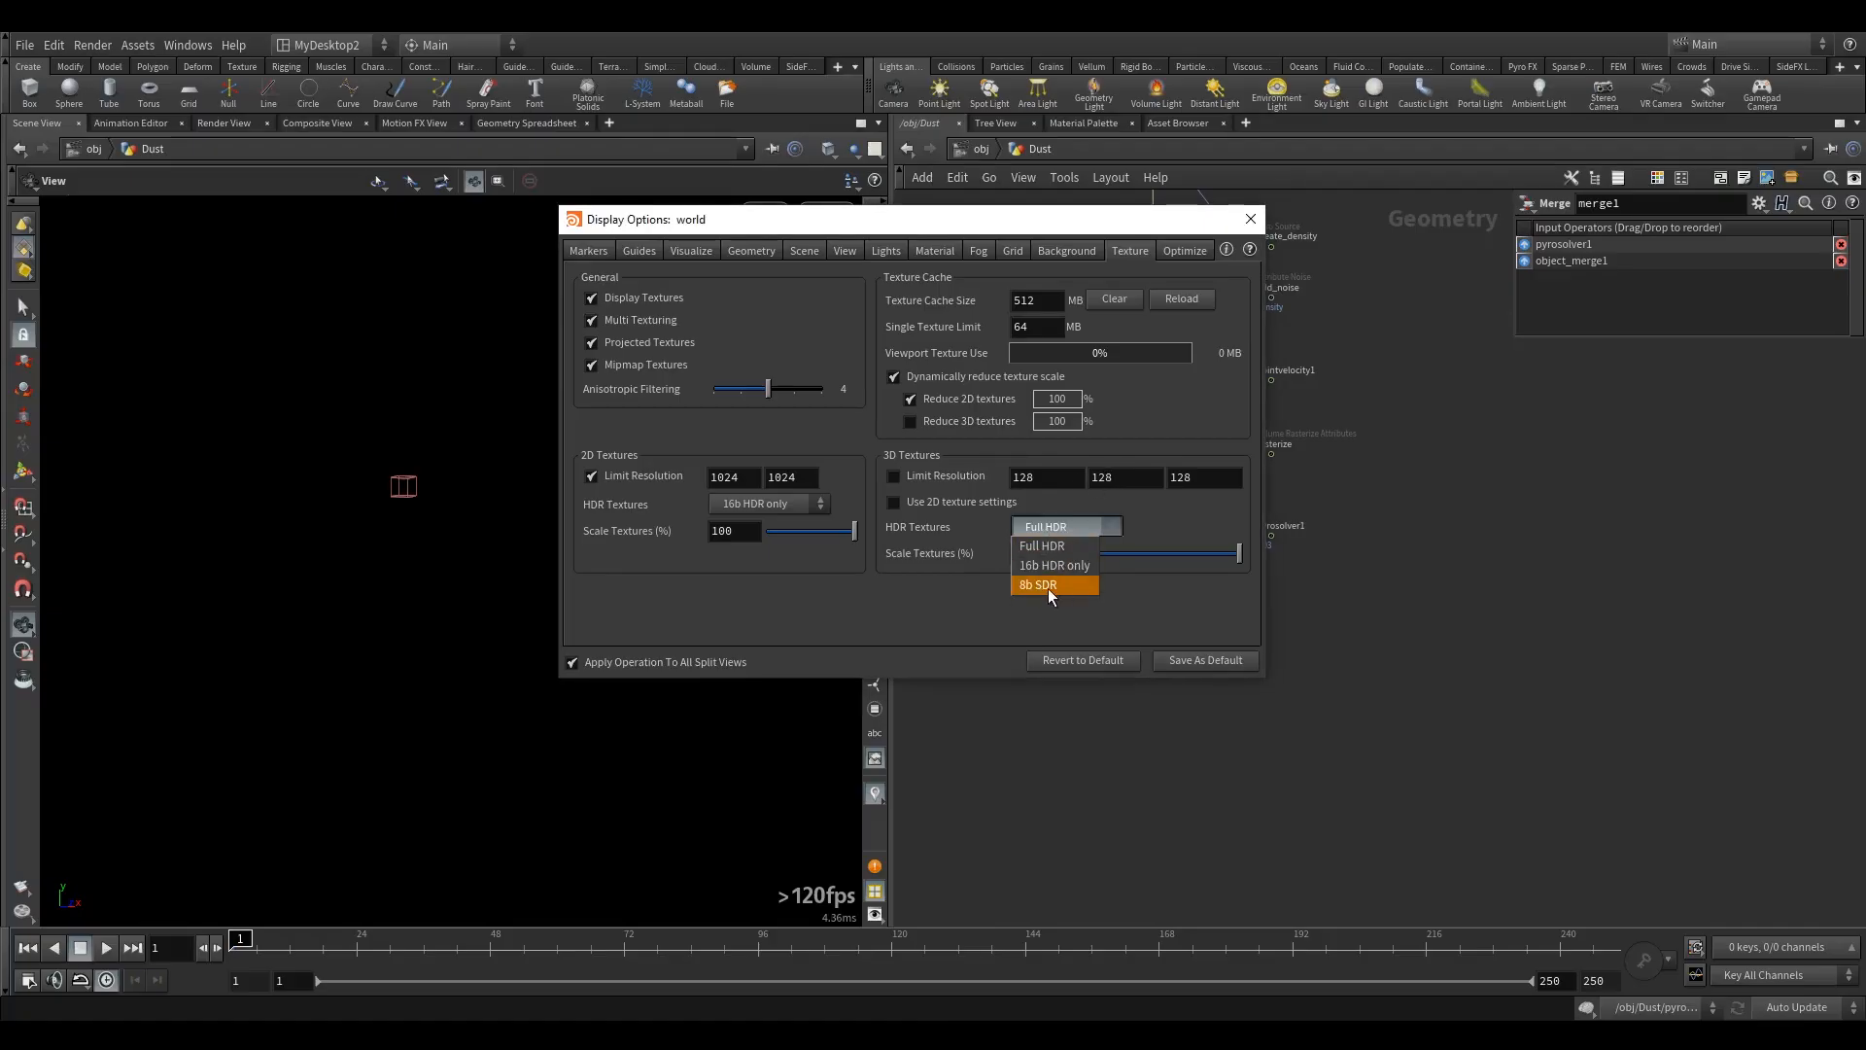
pyautogui.click(1040, 546)
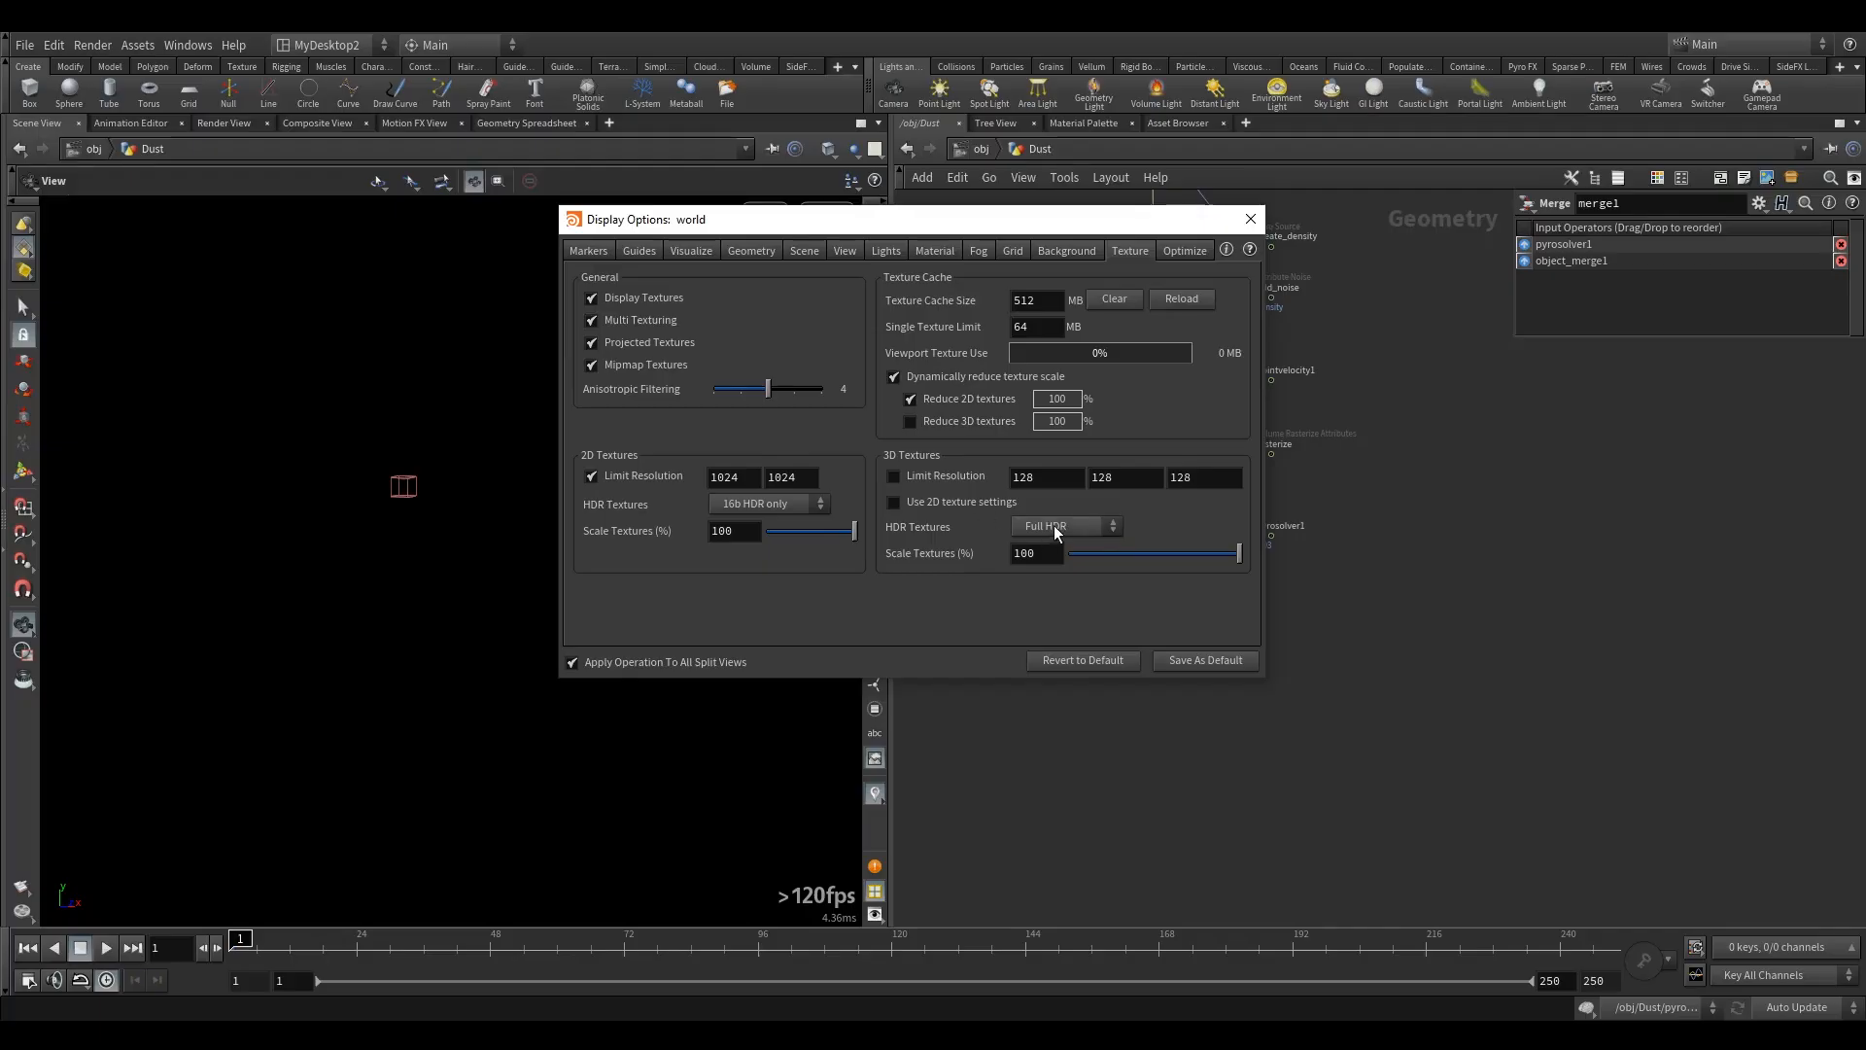
pyautogui.click(1251, 220)
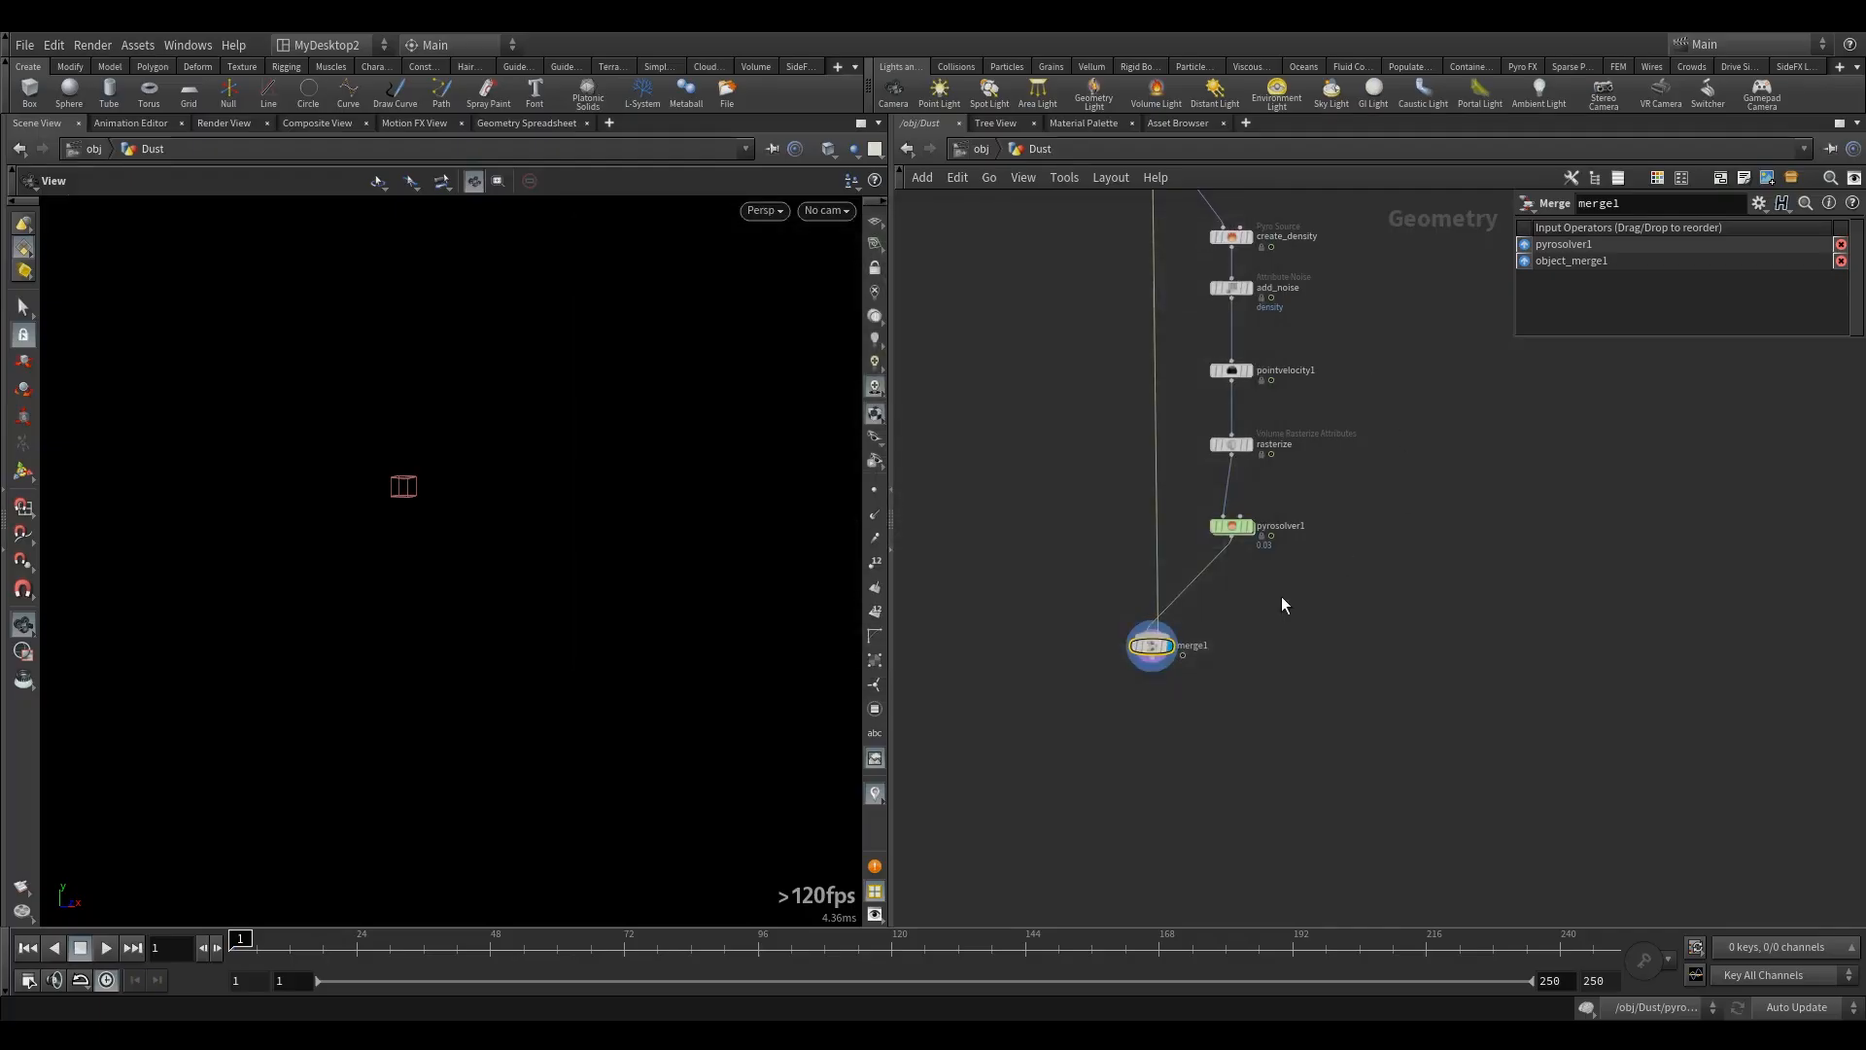
# - Save the scene and start a flipbook with new settings from the enlarged viewport showing the merged dust and debris
pyautogui.click(876, 124)
pyautogui.click(860, 125)
pyautogui.click(861, 124)
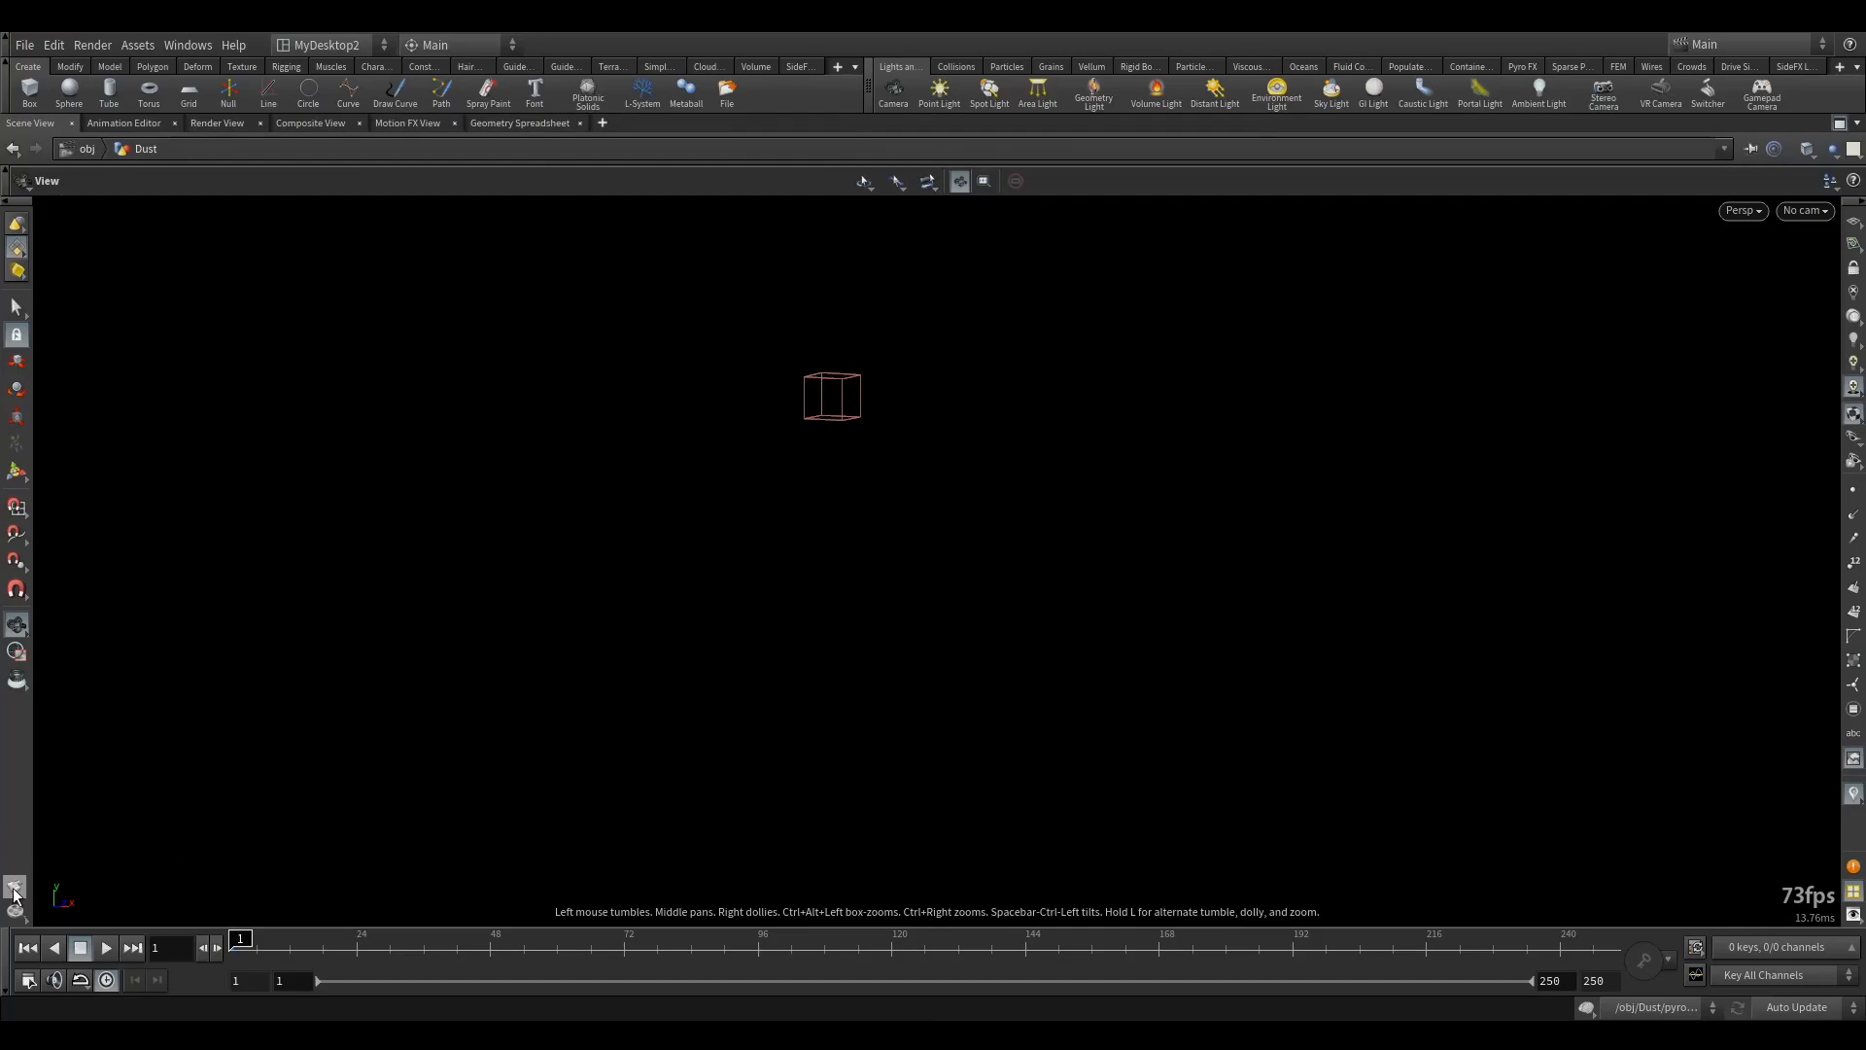
pyautogui.click(24, 44)
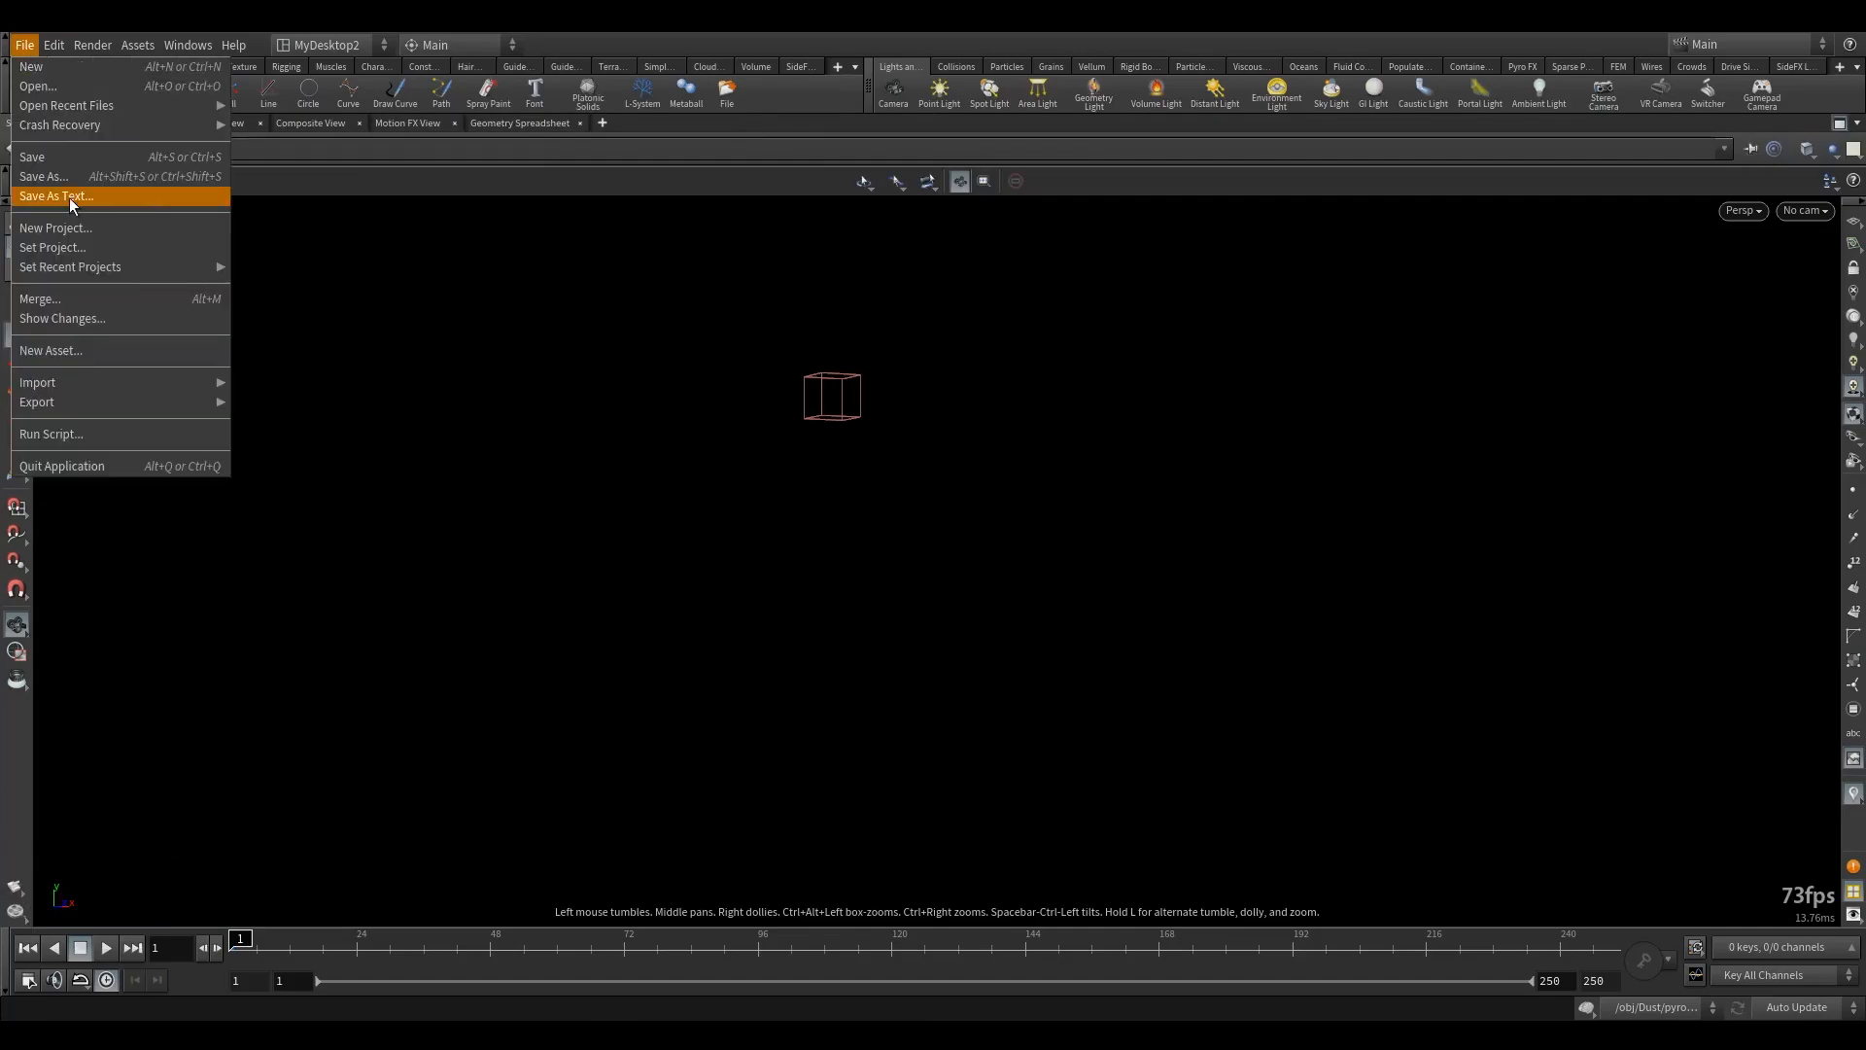
pyautogui.click(62, 159)
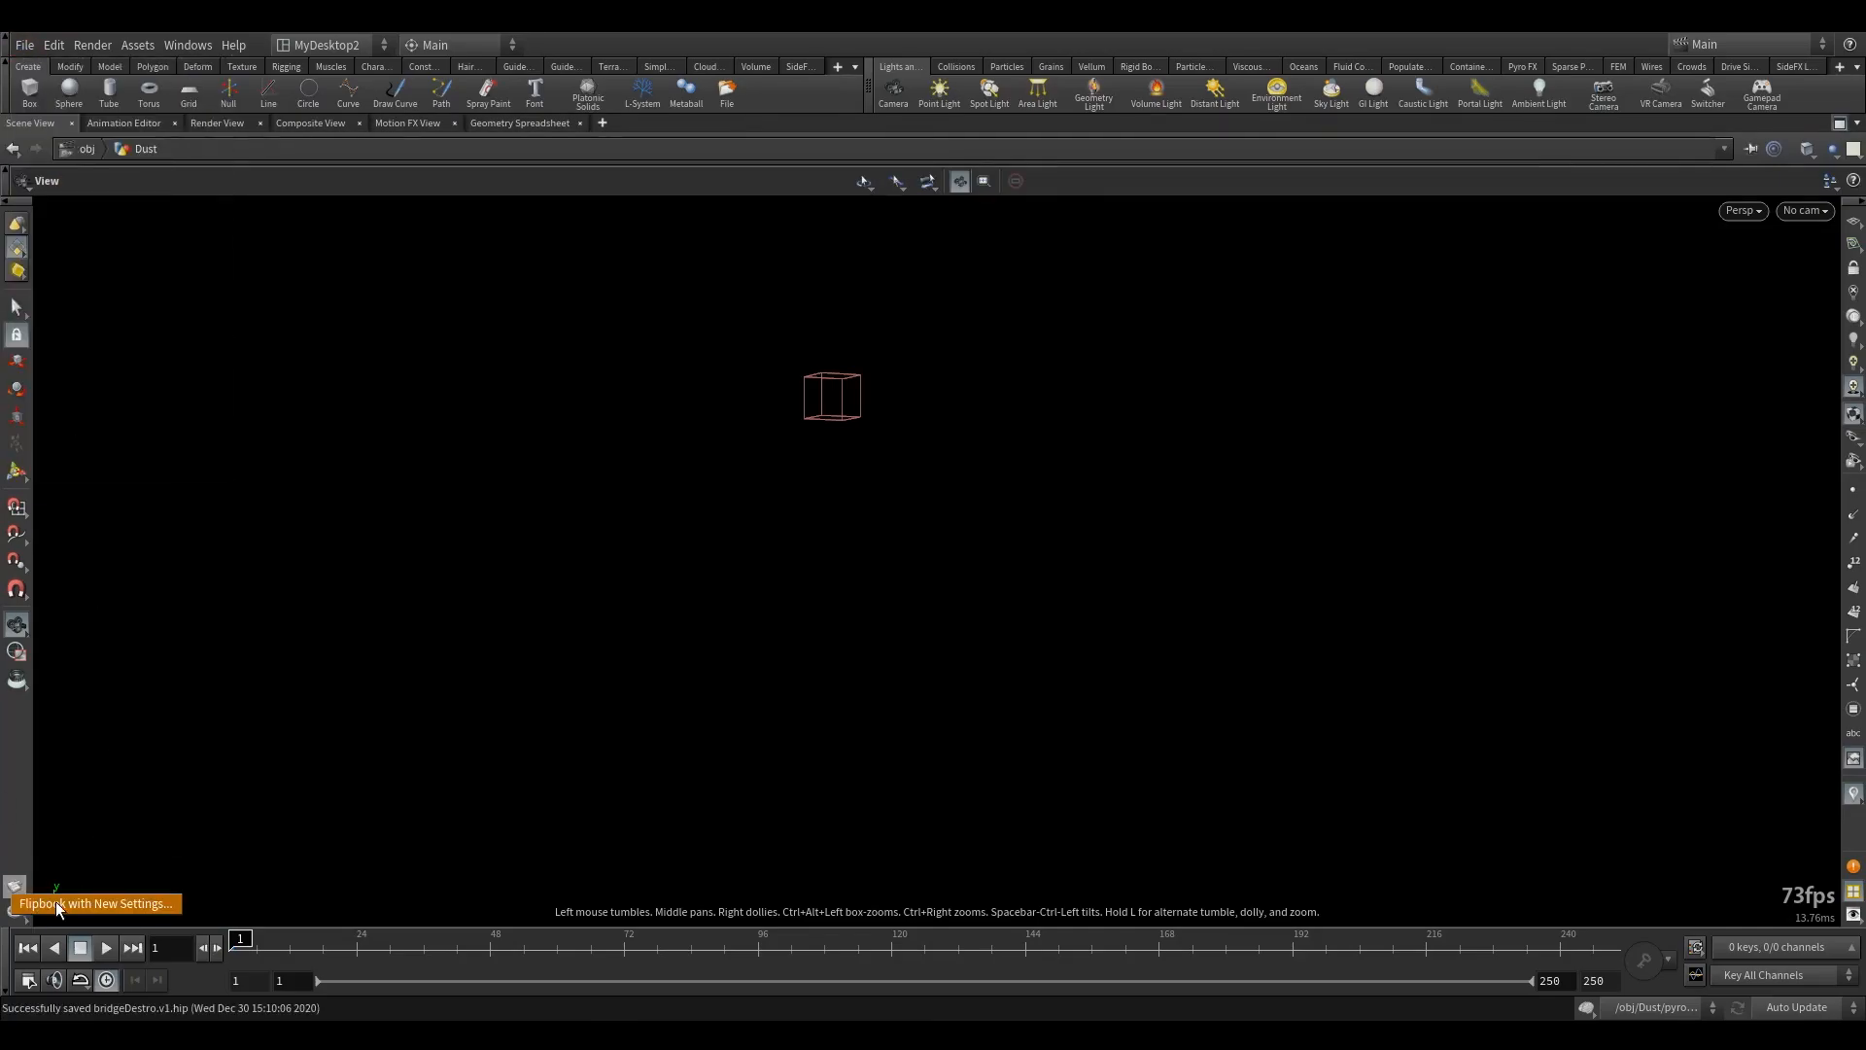
pyautogui.click(18, 886)
pyautogui.click(494, 908)
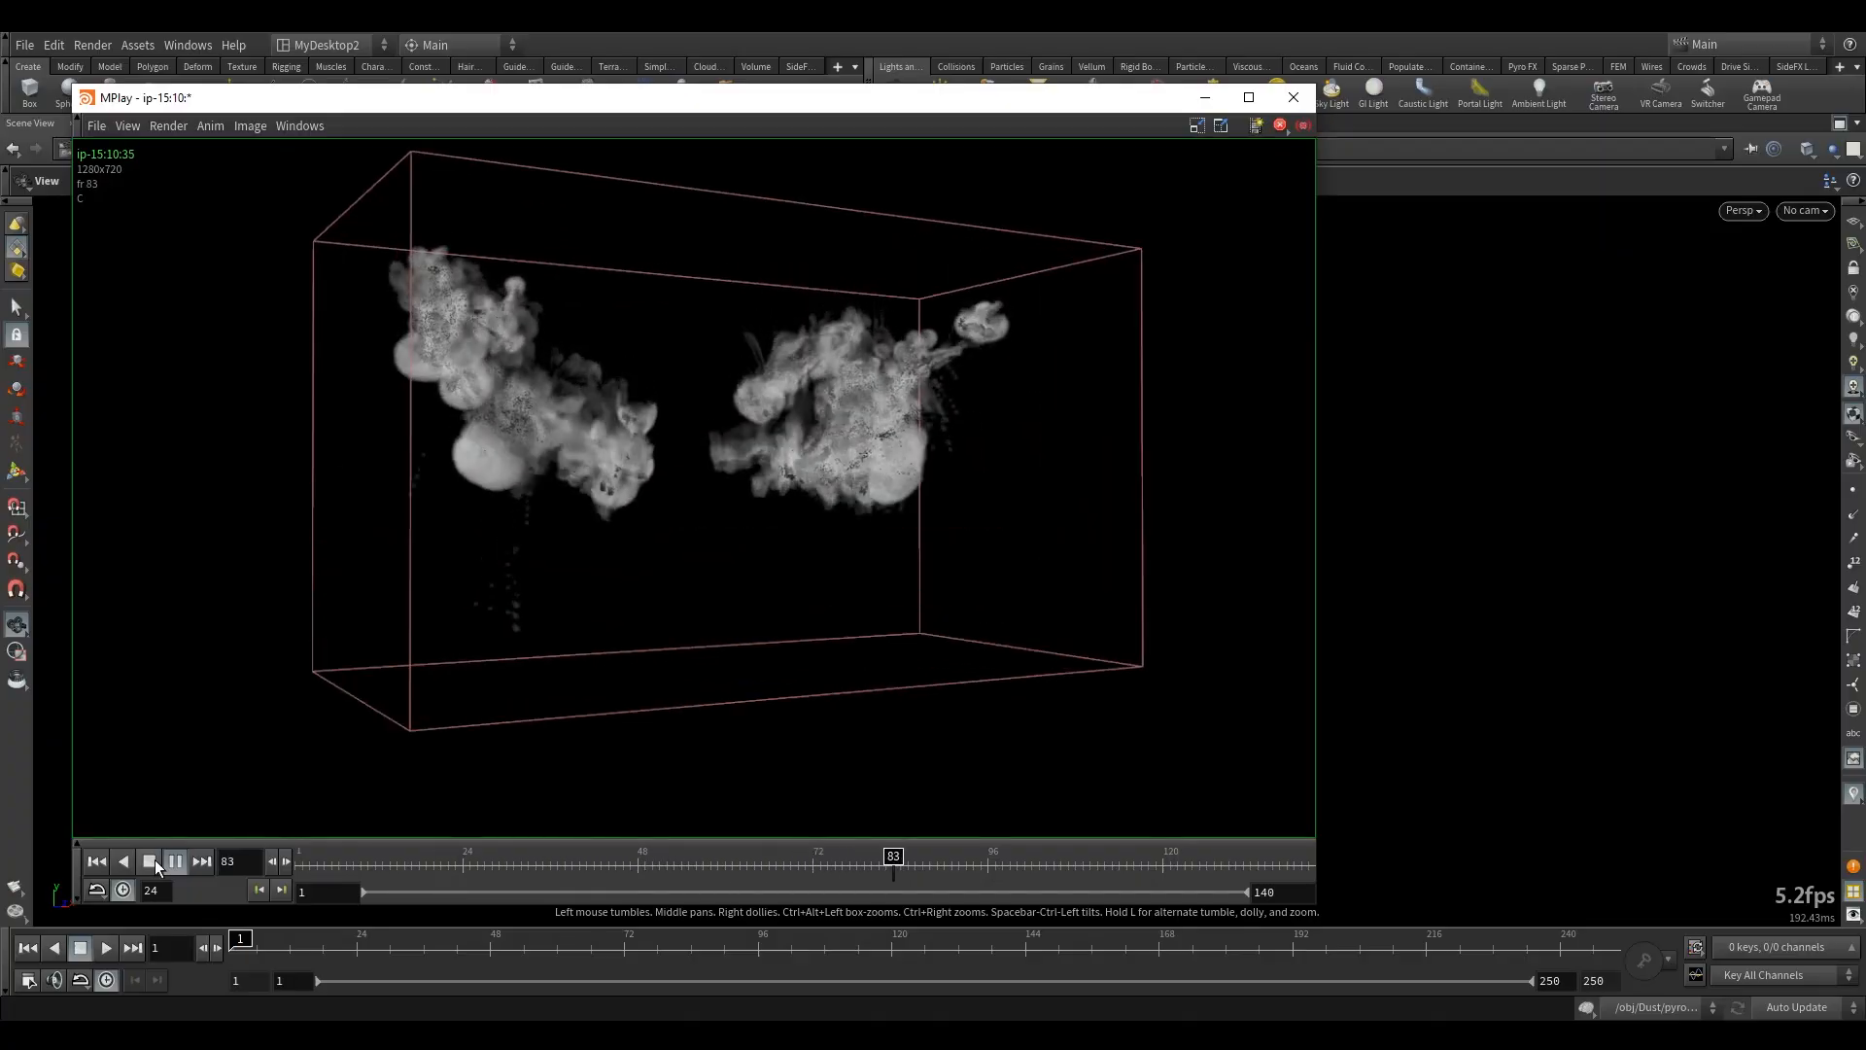
# - Stop the flipbook playback and scrub between frames 97 and 140 to examine the dust's shape, density and shadows around the debris
pyautogui.click(152, 861)
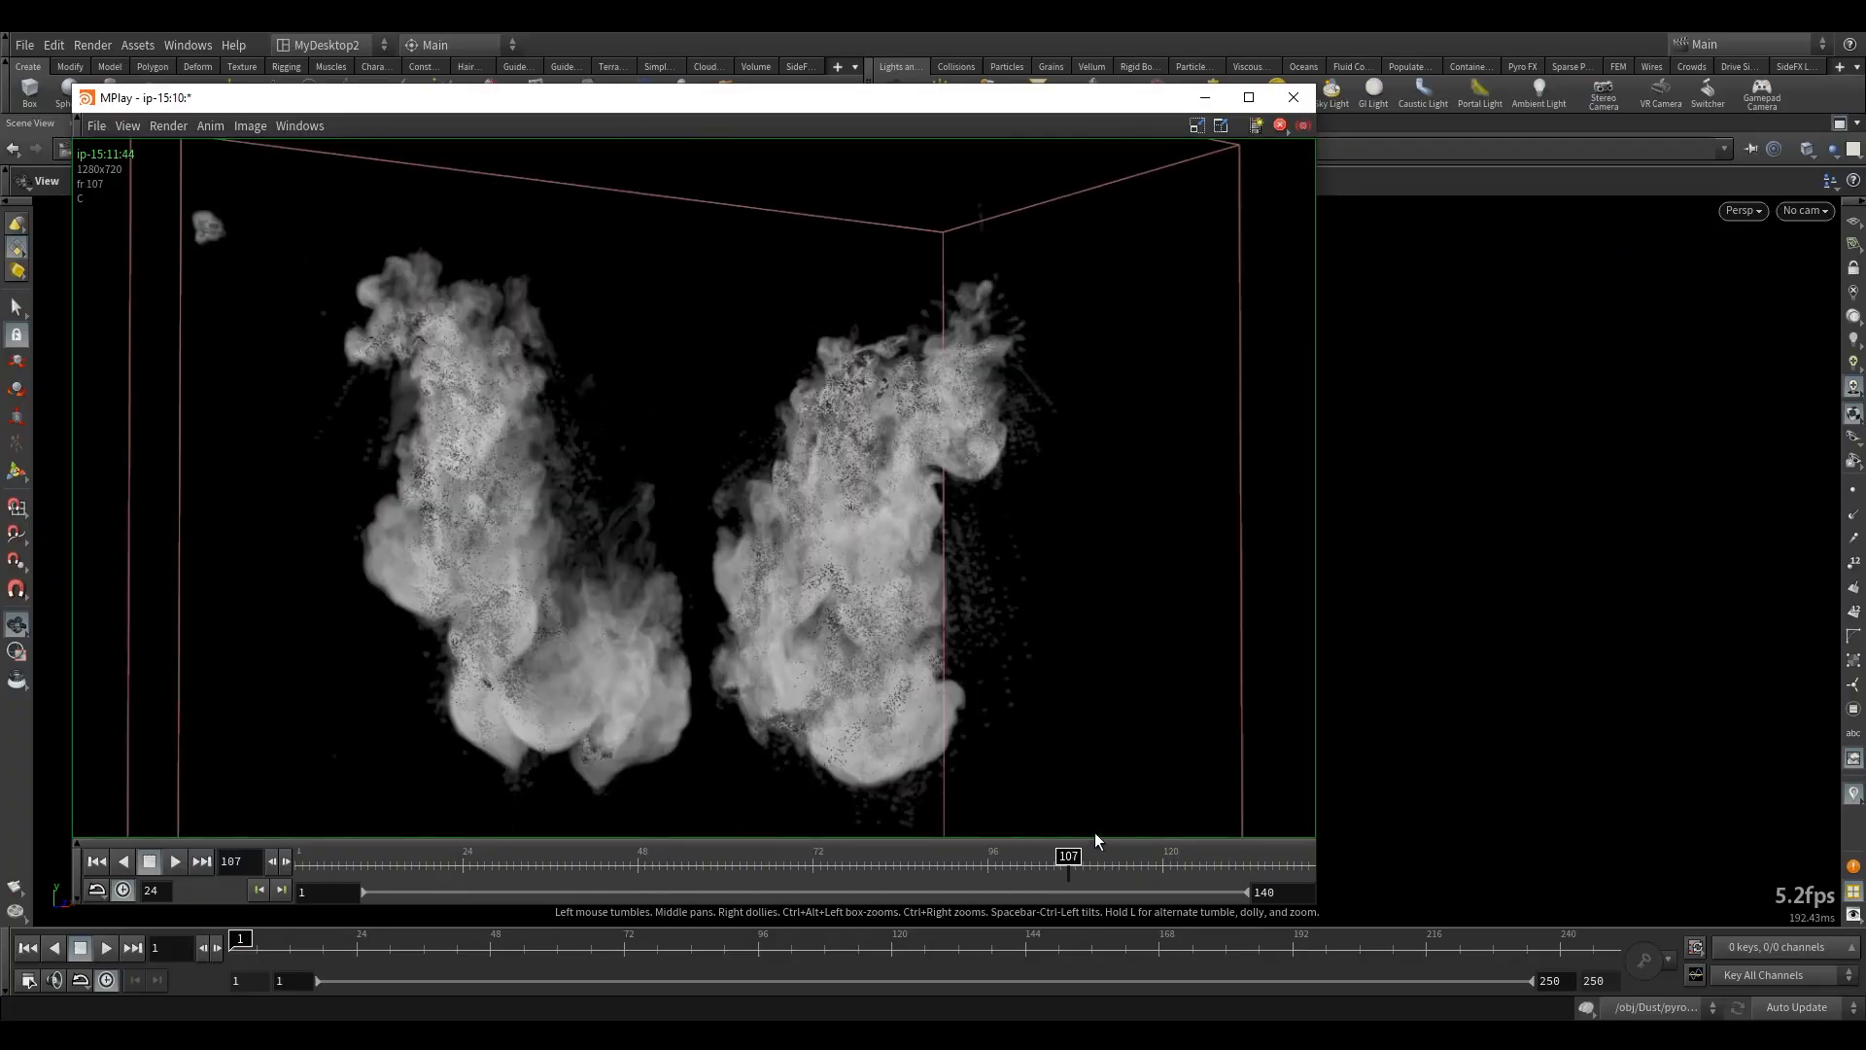
pyautogui.moveTo(1068, 862); pyautogui.dragTo(1124, 854)
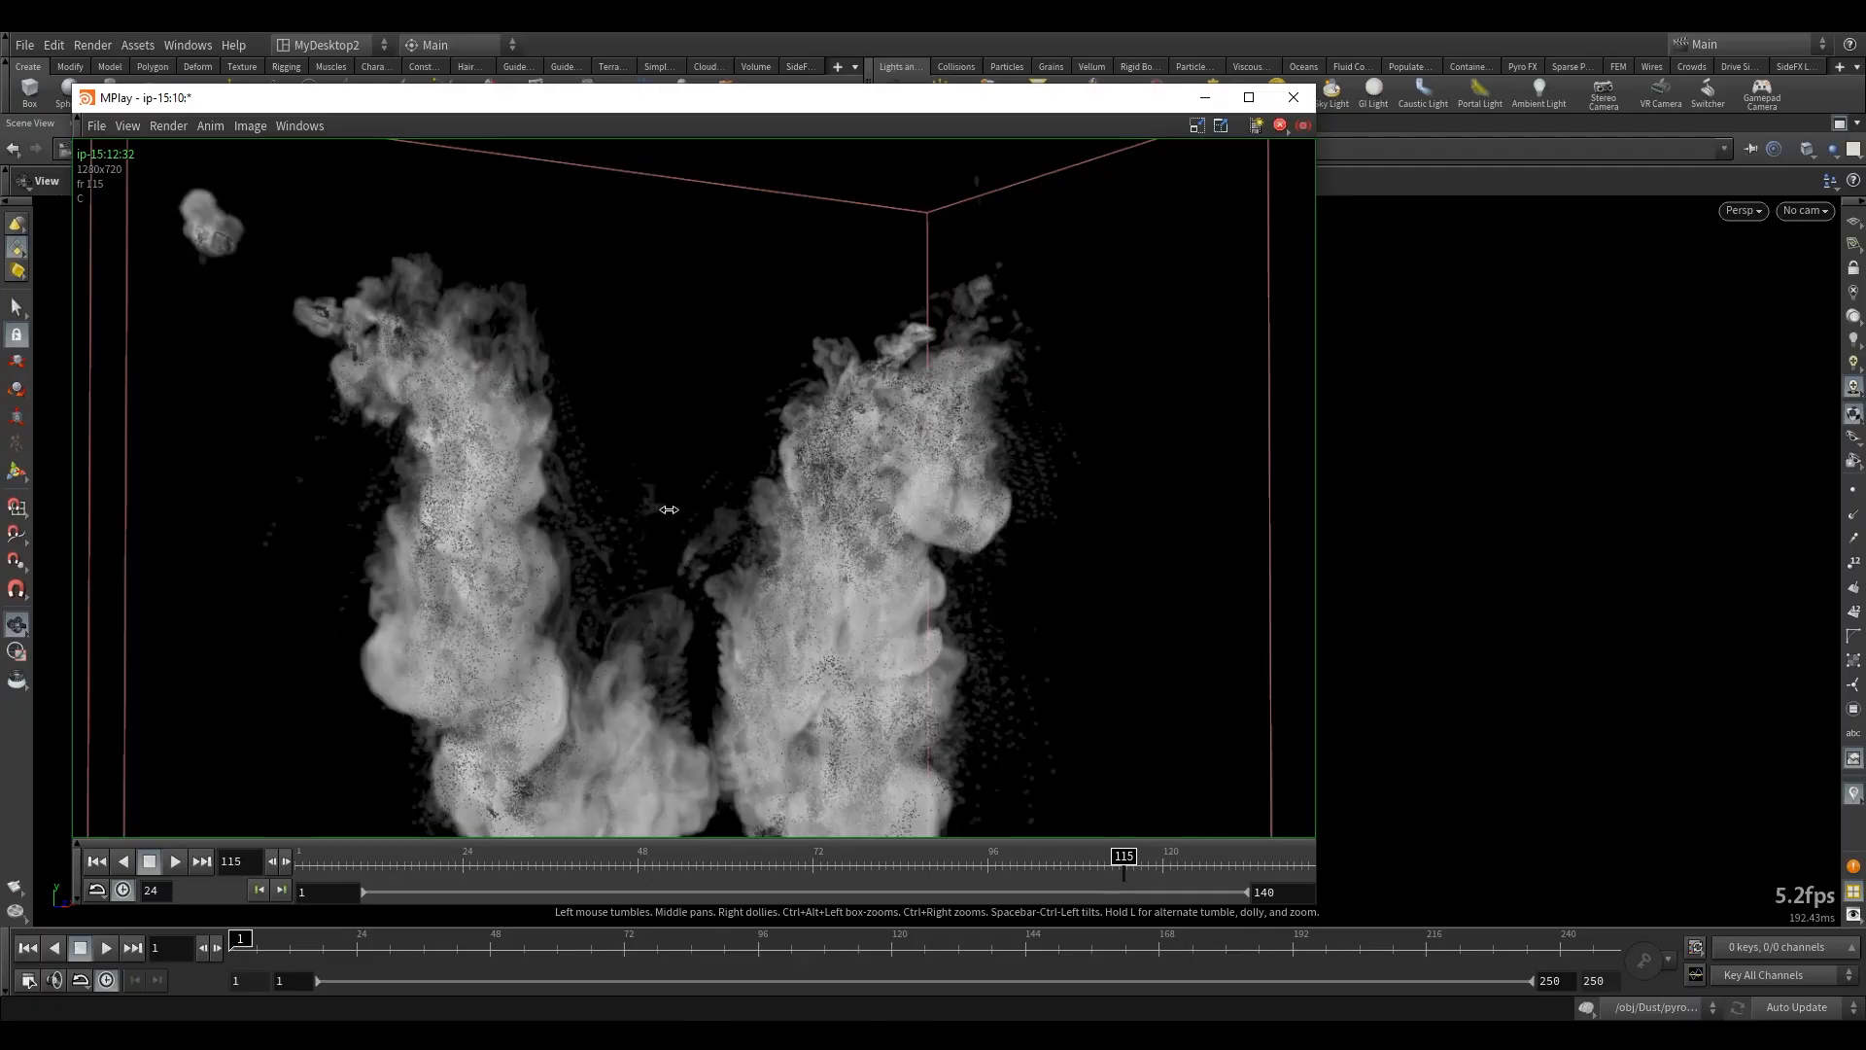
pyautogui.moveTo(1132, 863); pyautogui.dragTo(997, 861)
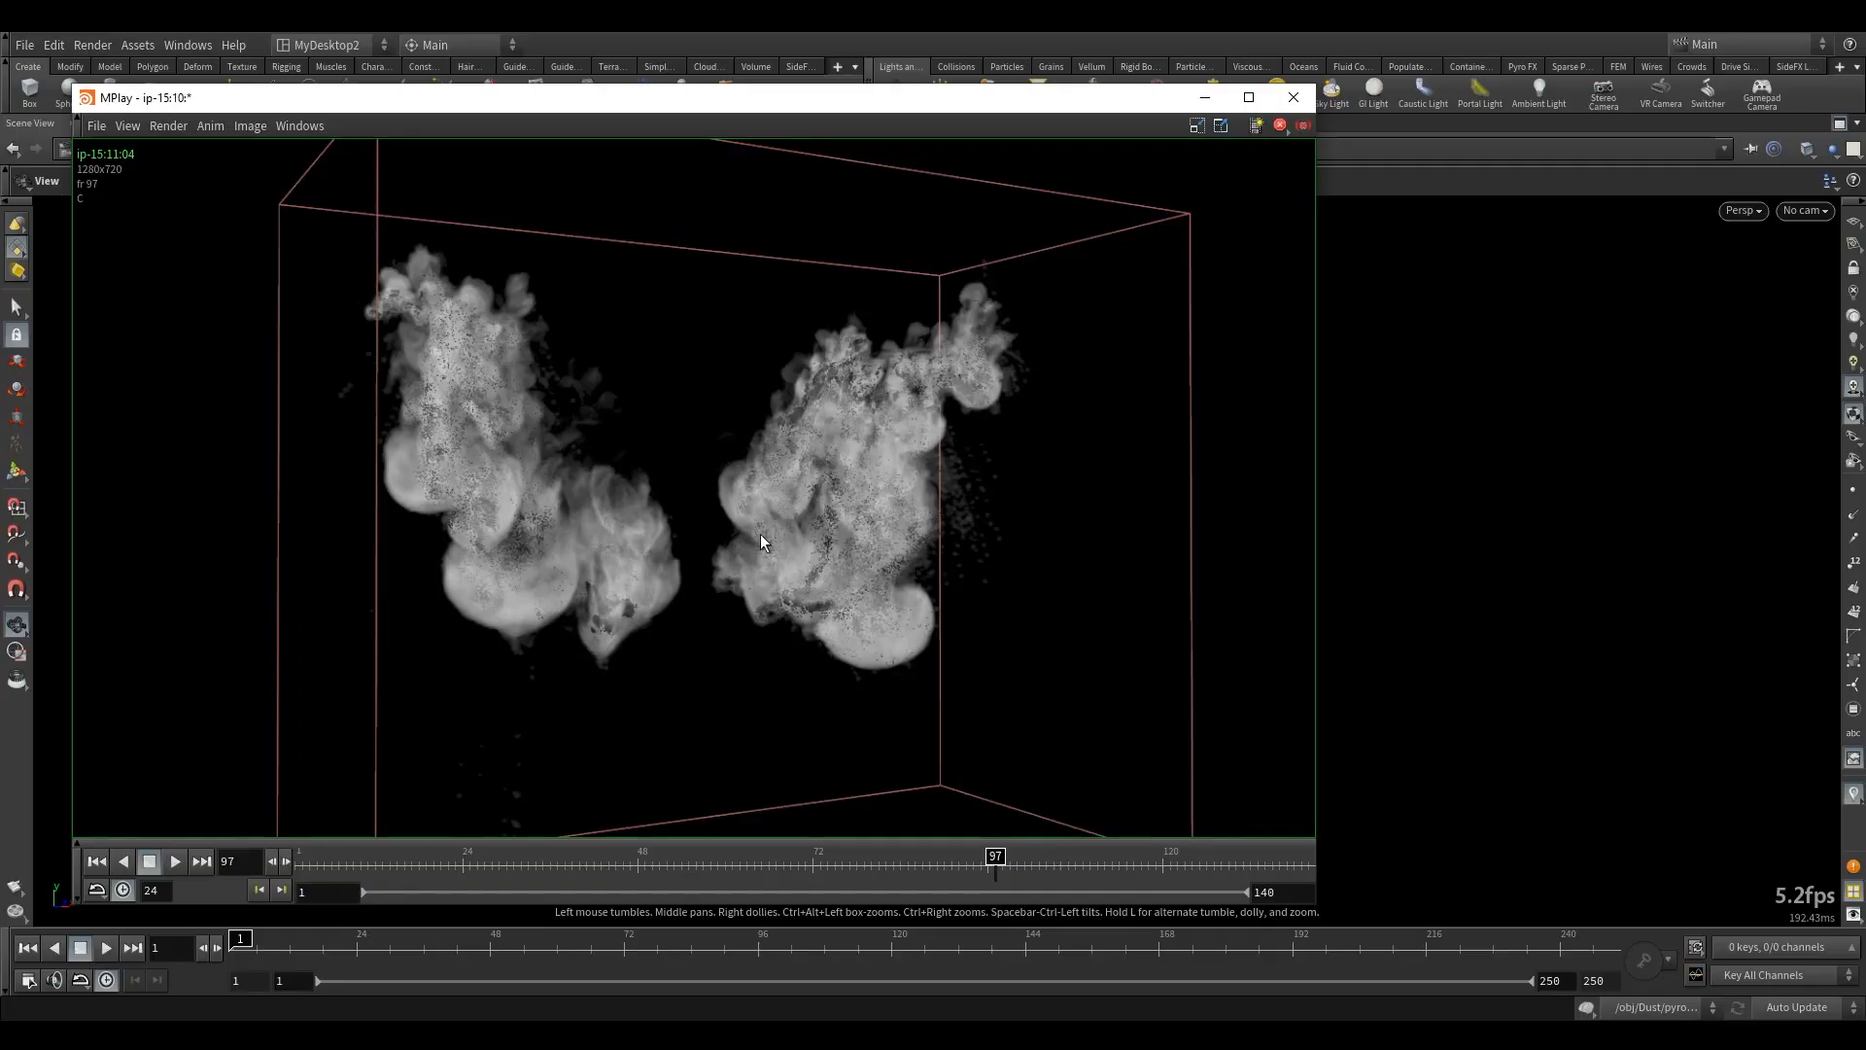
pyautogui.moveTo(996, 861); pyautogui.dragTo(1207, 862)
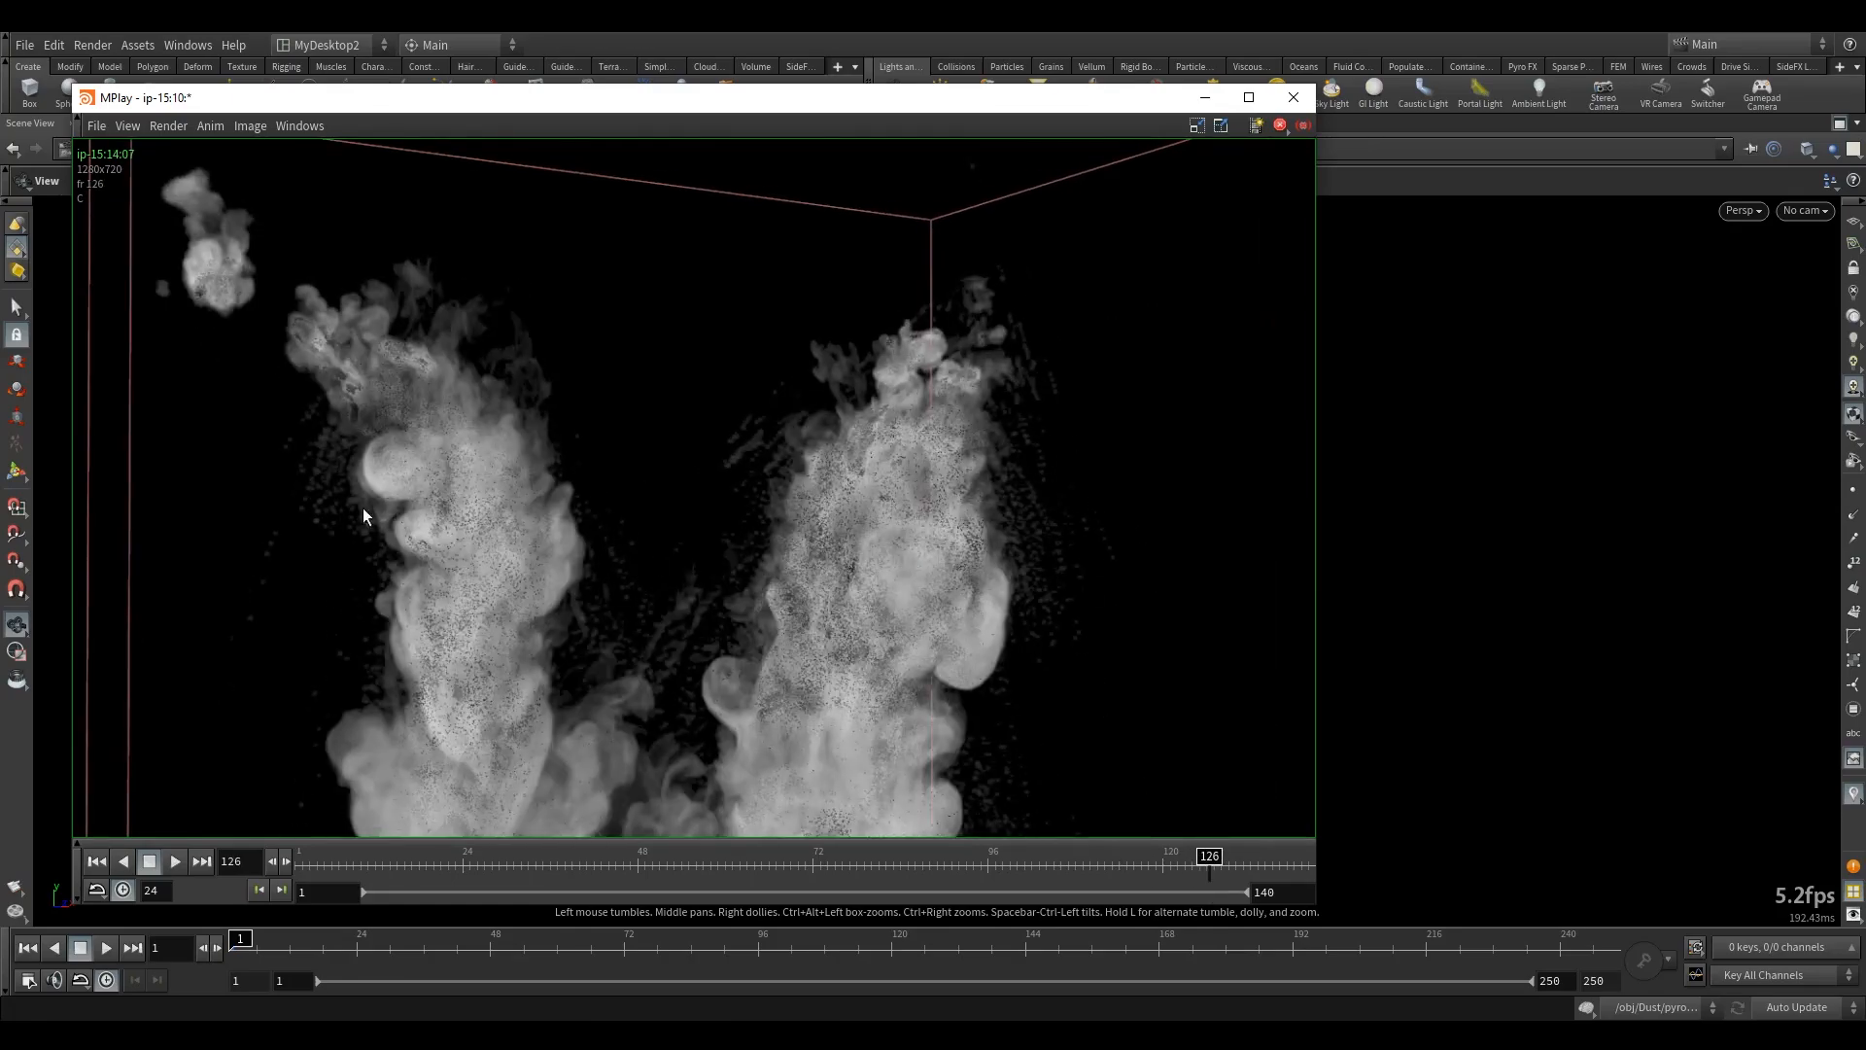
pyautogui.moveTo(1180, 866)
pyautogui.mouseDown()
pyautogui.moveTo(1226, 864)
pyautogui.moveTo(1163, 864)
pyautogui.mouseUp()
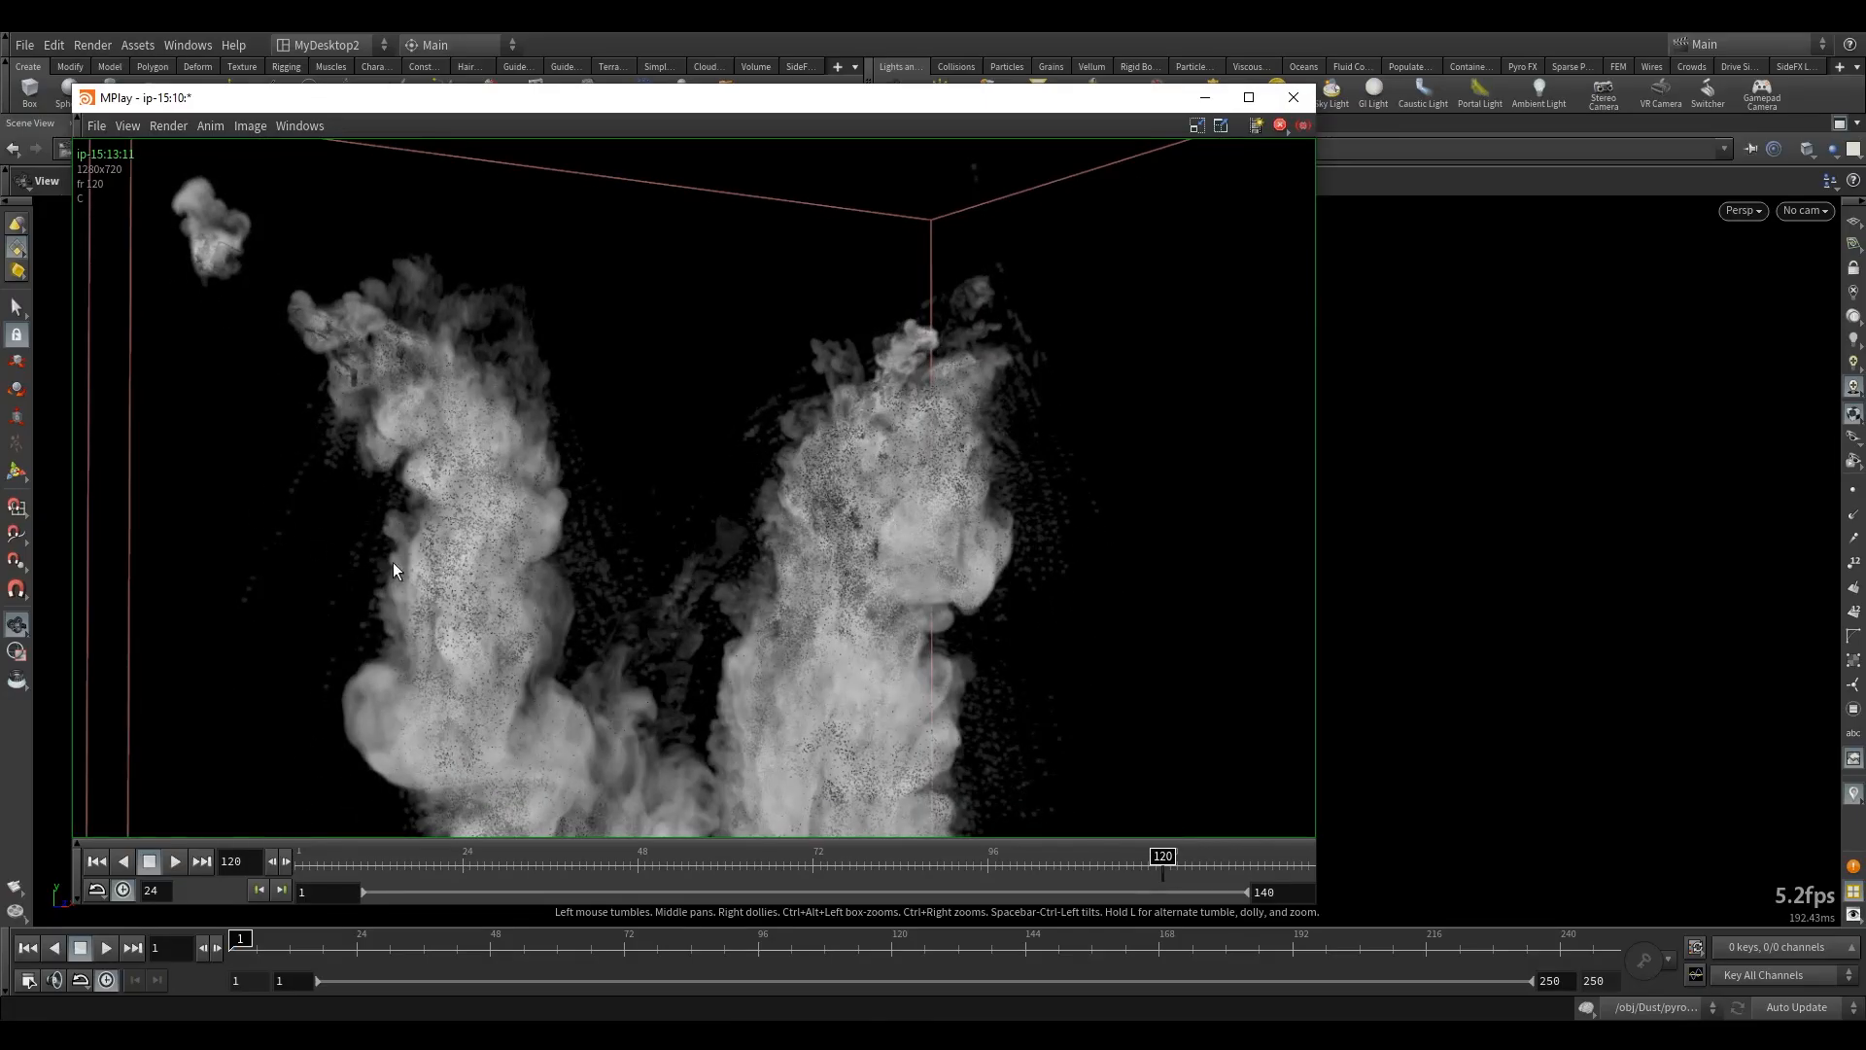
pyautogui.moveTo(1164, 864); pyautogui.dragTo(1325, 698)
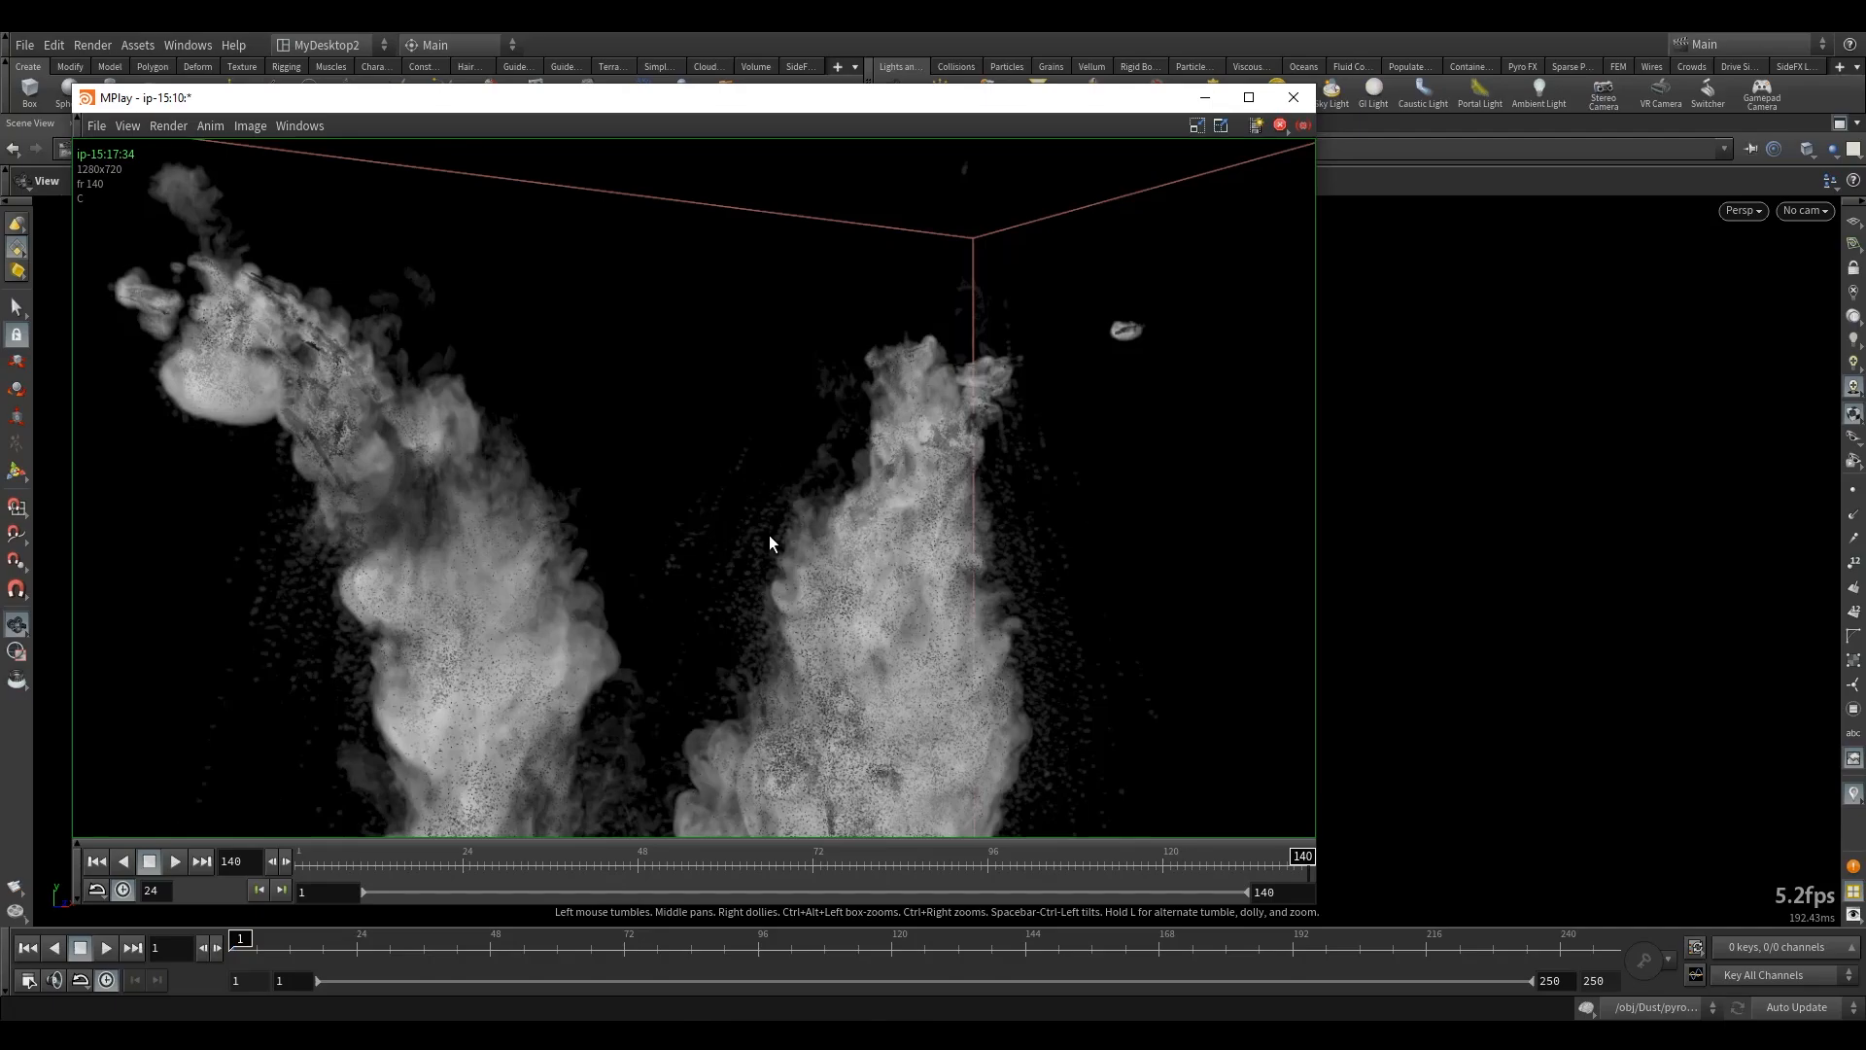
pyautogui.moveTo(1301, 855); pyautogui.dragTo(1166, 836)
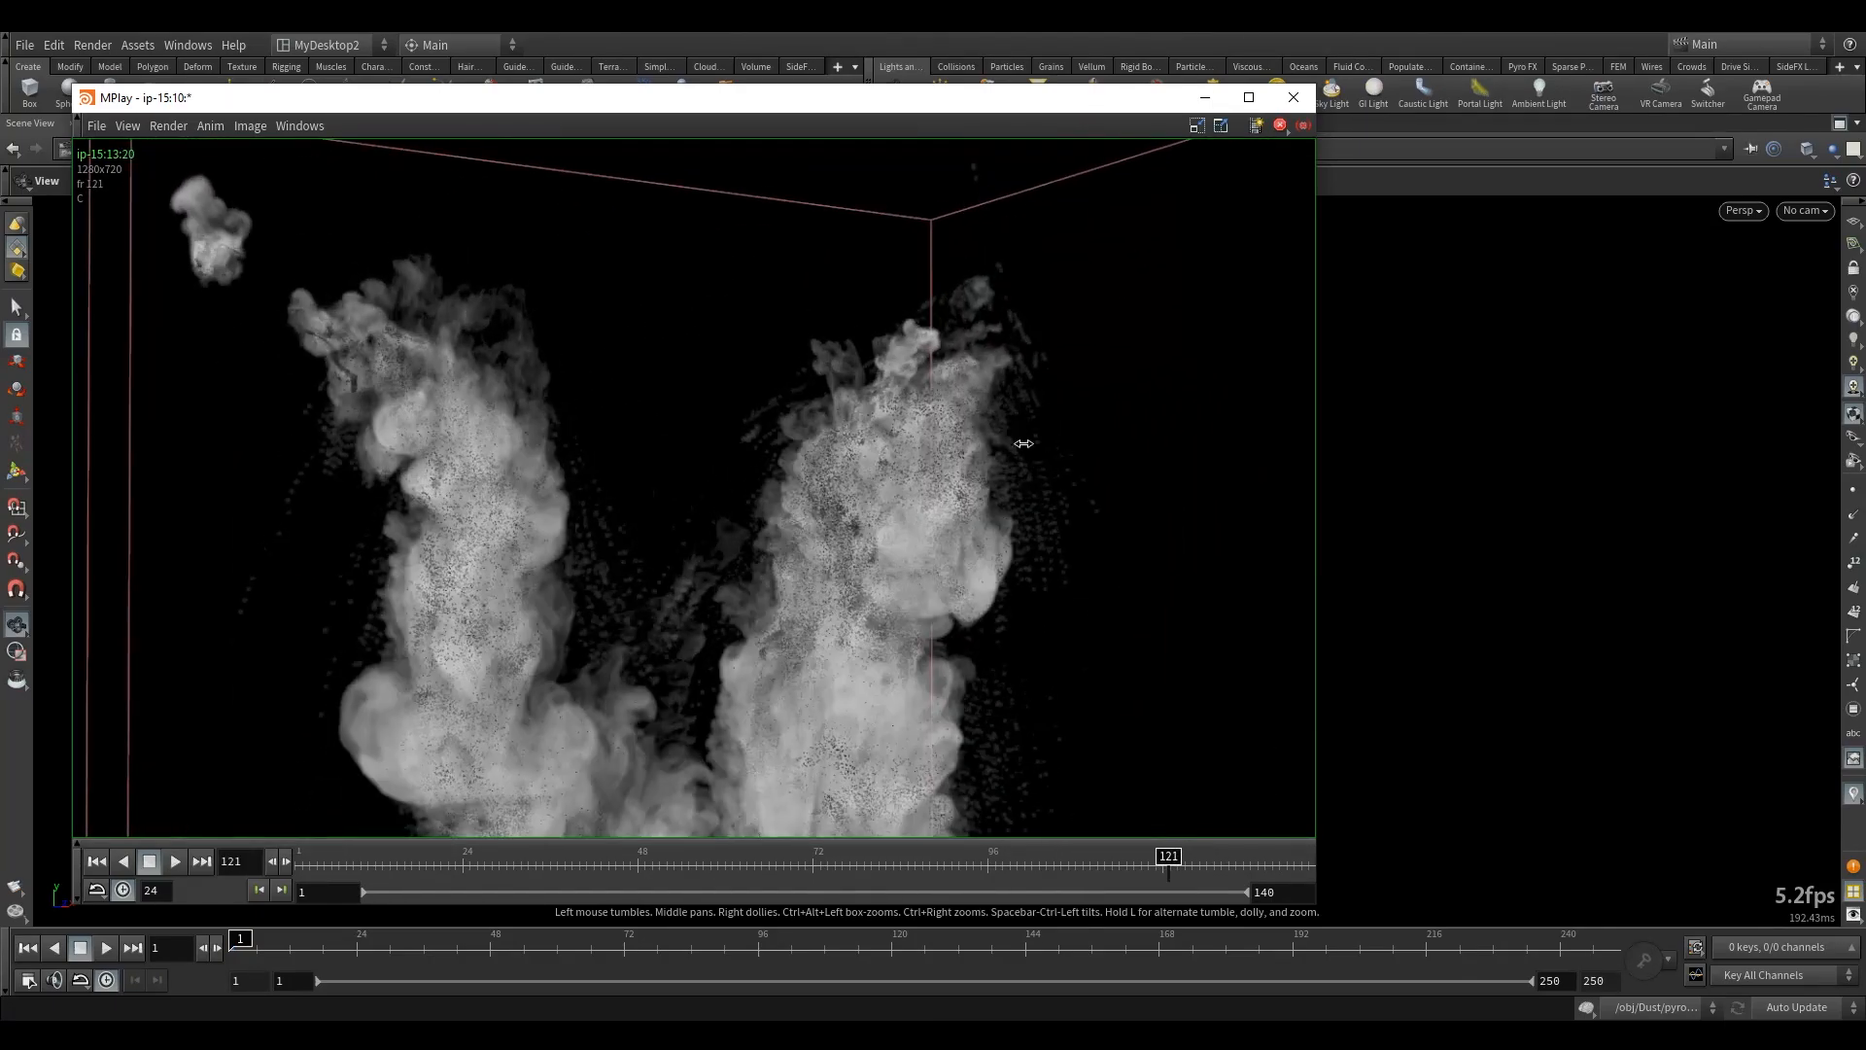
pyautogui.moveTo(443, 855); pyautogui.dragTo(422, 855)
pyautogui.click(166, 863)
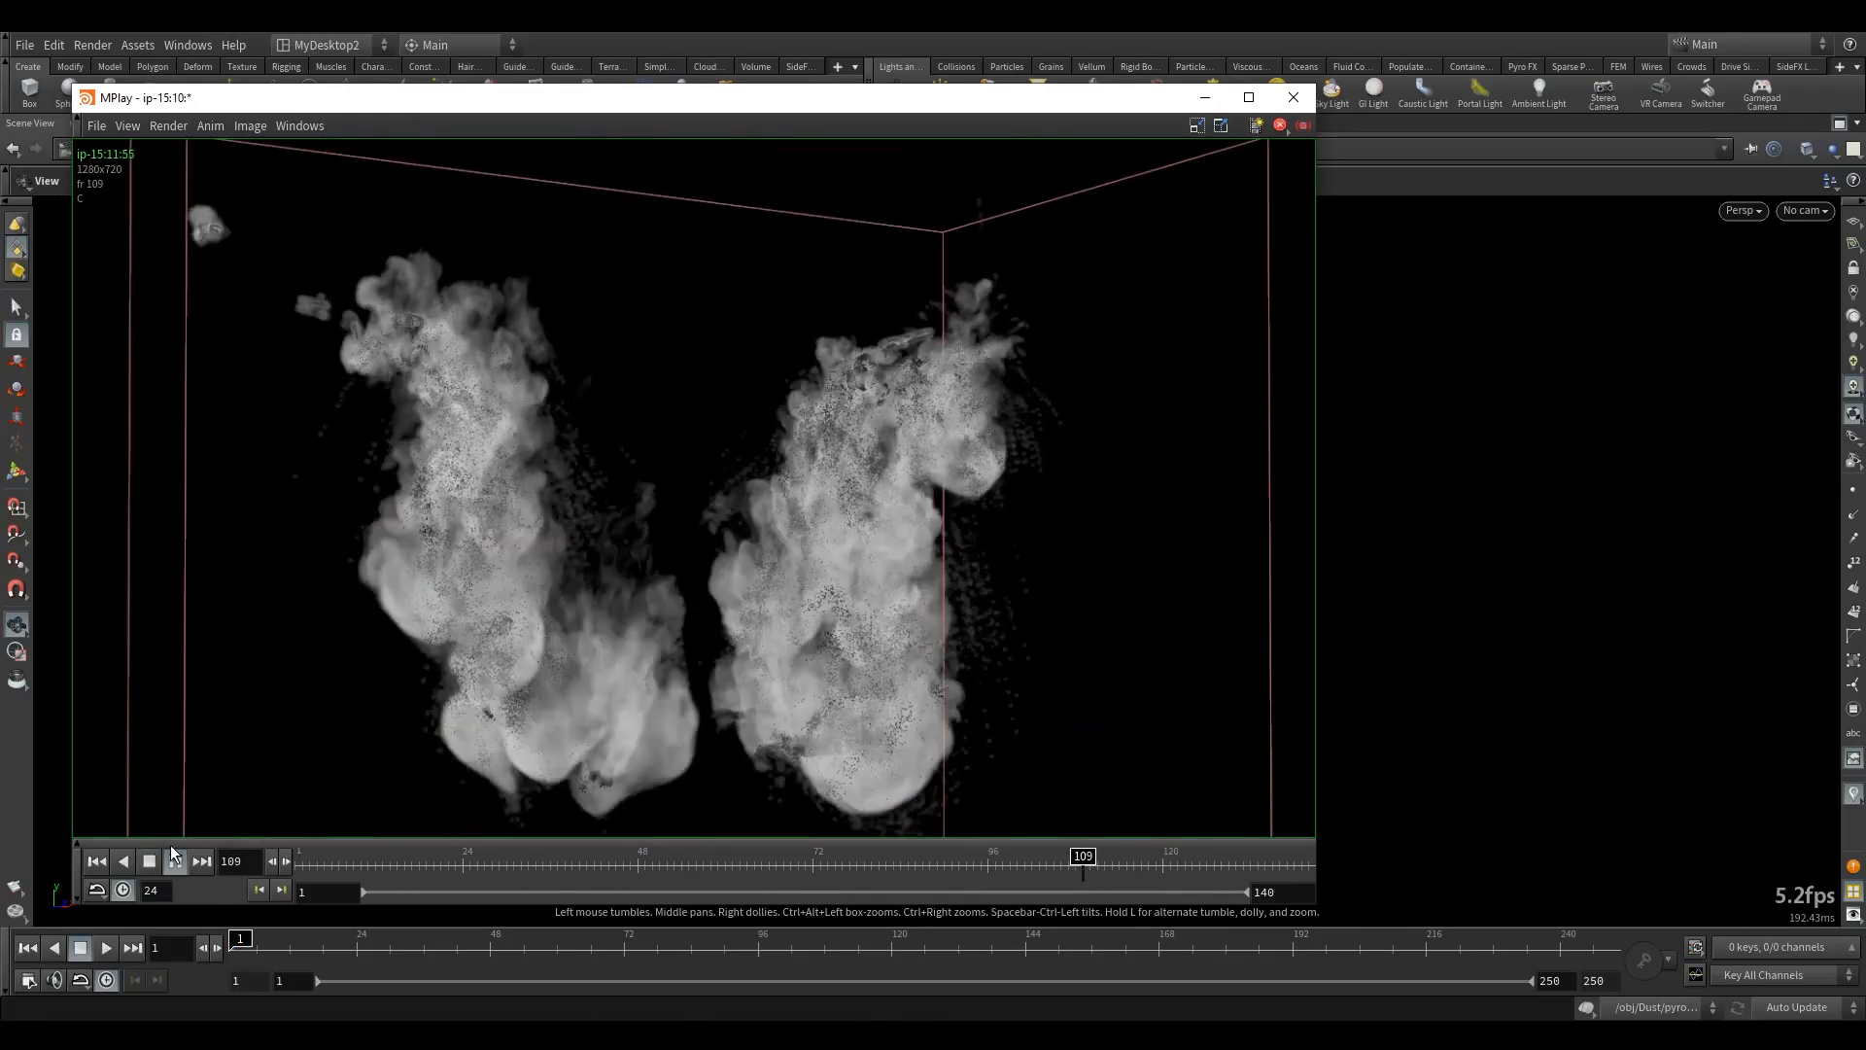
pyautogui.moveTo(517, 868)
pyautogui.mouseDown()
pyautogui.moveTo(1187, 855)
pyautogui.moveTo(1033, 862)
pyautogui.moveTo(1176, 863)
pyautogui.moveTo(1041, 862)
pyautogui.moveTo(1113, 862)
pyautogui.mouseUp()
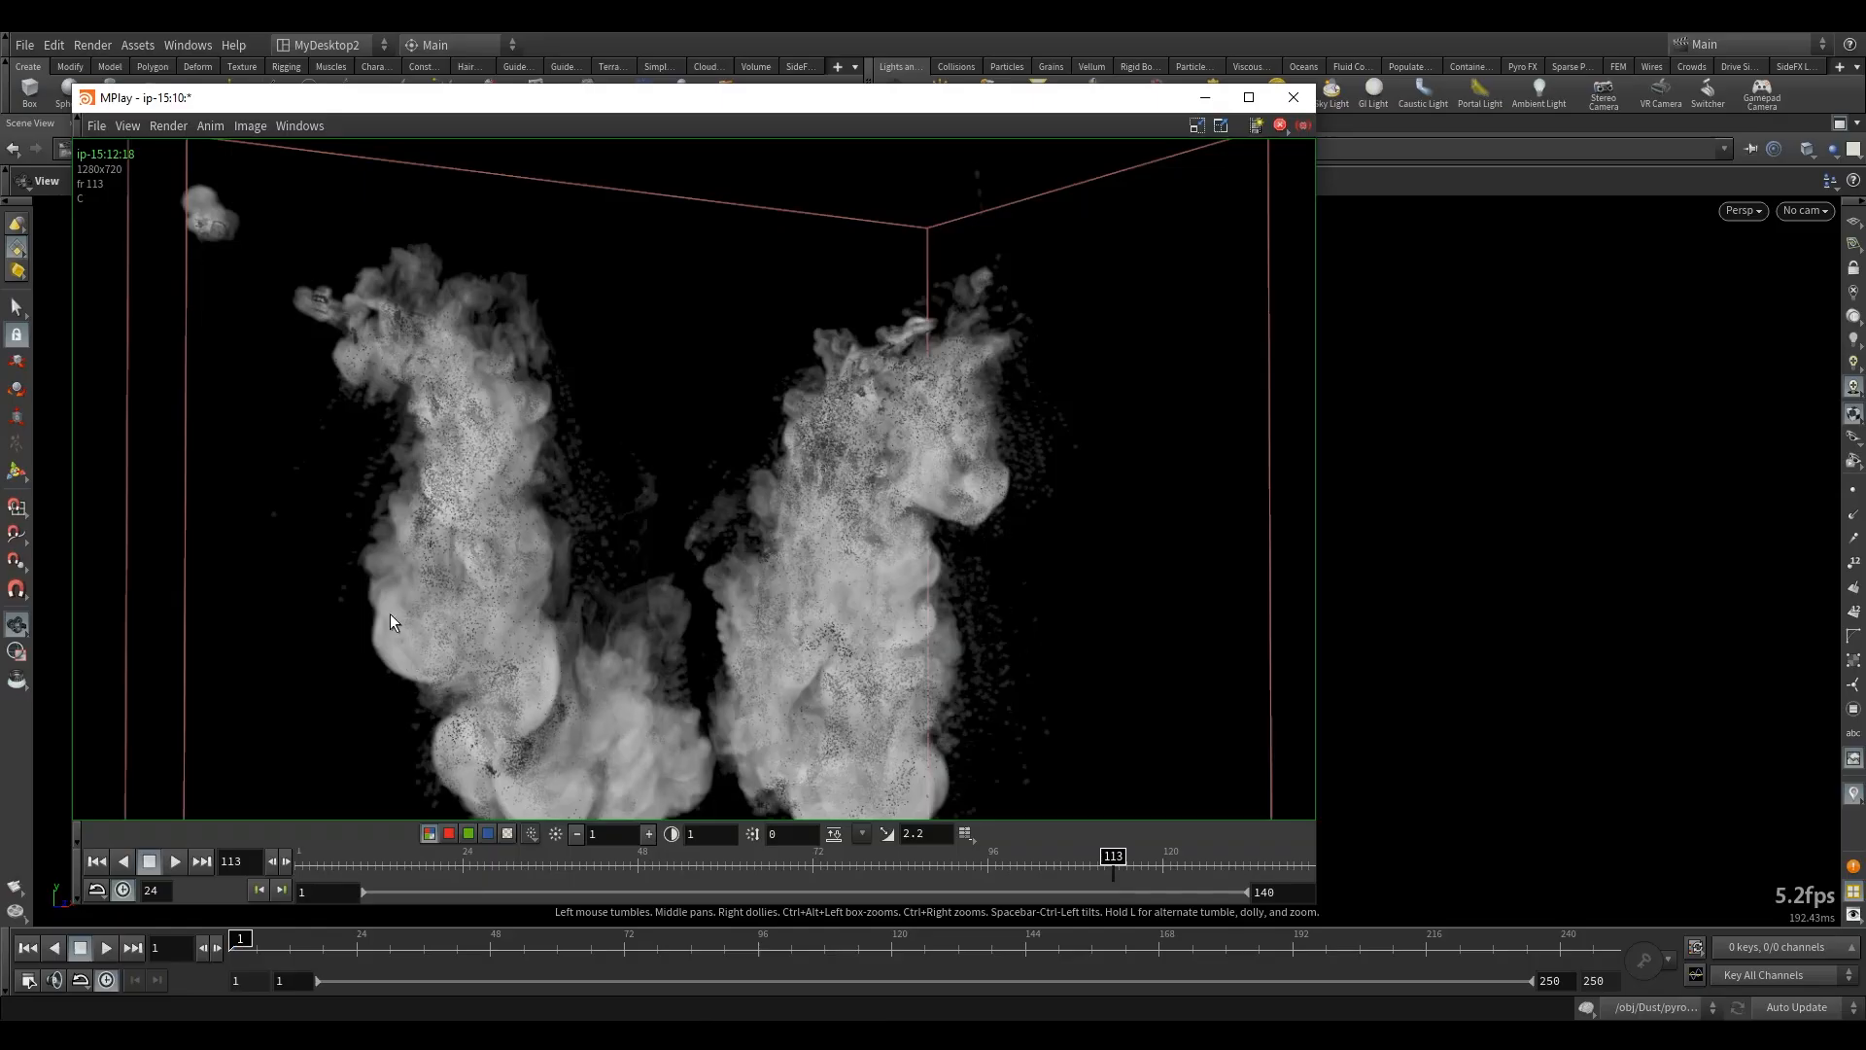
pyautogui.moveTo(1085, 845); pyautogui.dragTo(1125, 859)
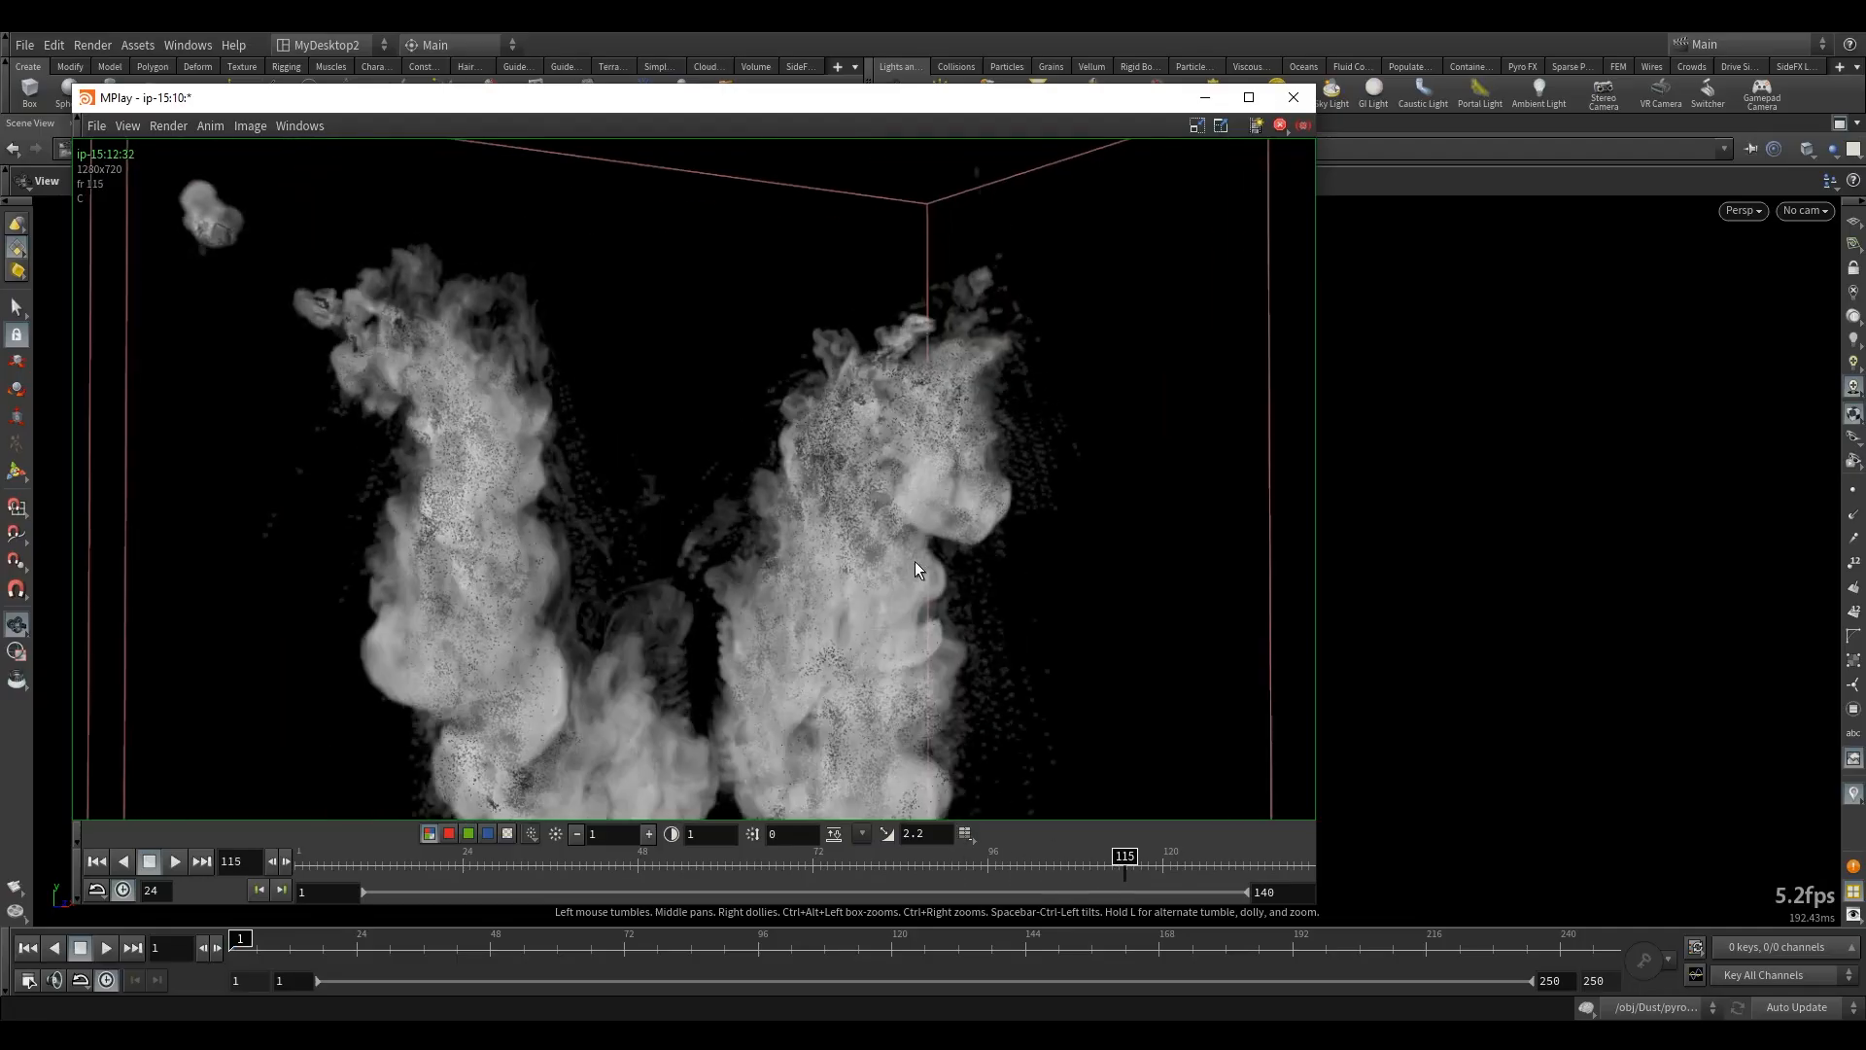